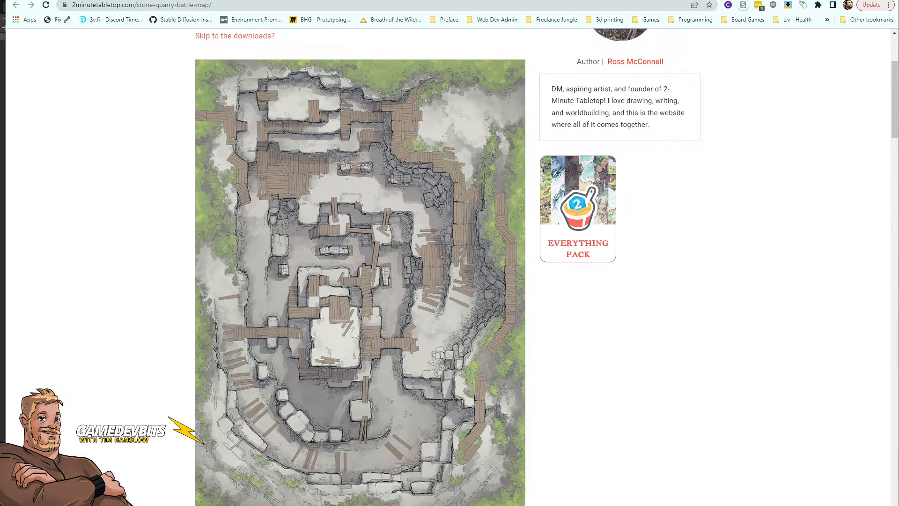
Step: Scroll through the Stone Quarry Battle Map page to examine the map image and its description
scroll(387, 278, "down", 5)
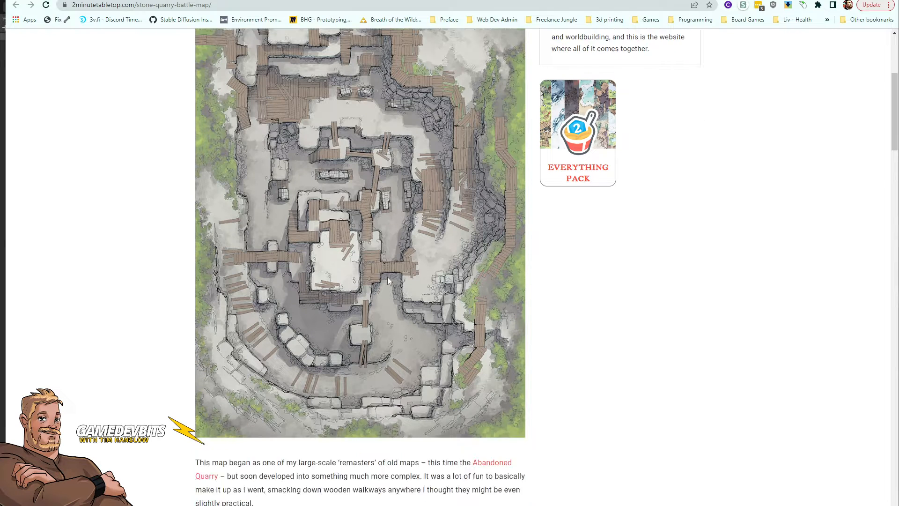
scroll(388, 280, "up", 3)
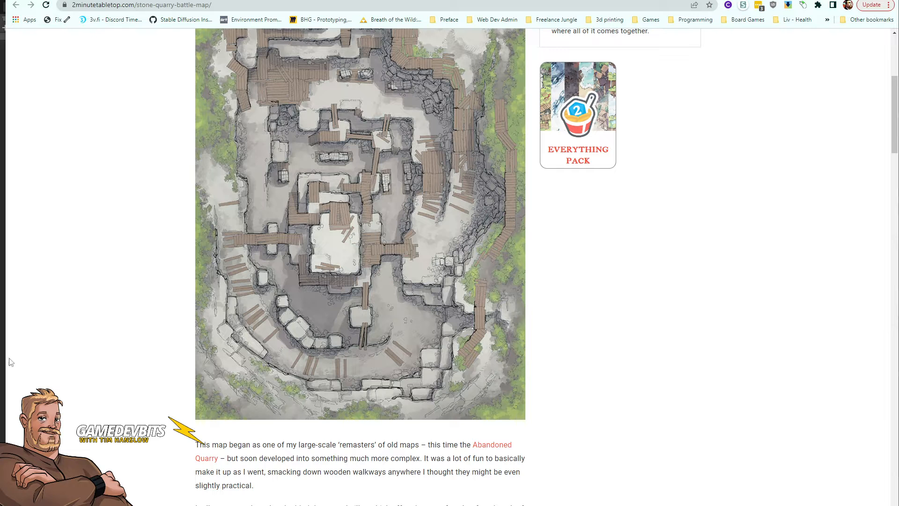
scroll(79, 371, "up", 5)
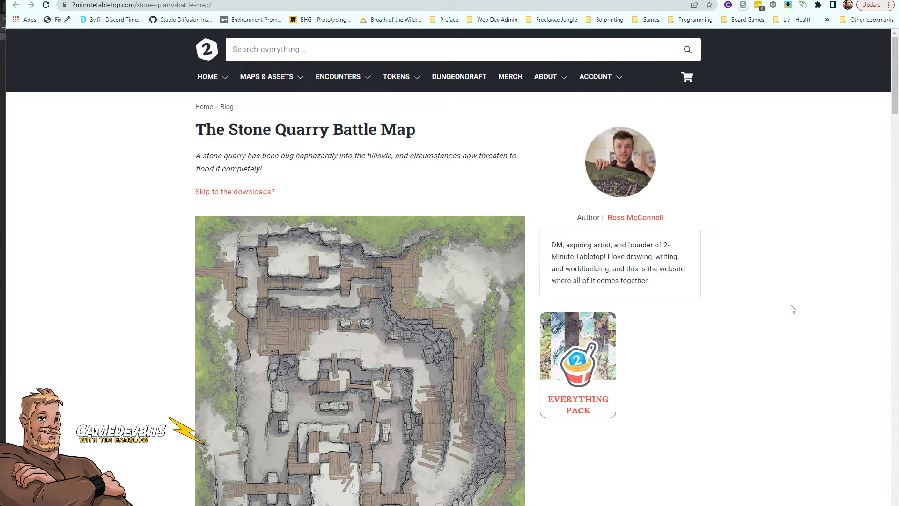
scroll(793, 309, "down", 10)
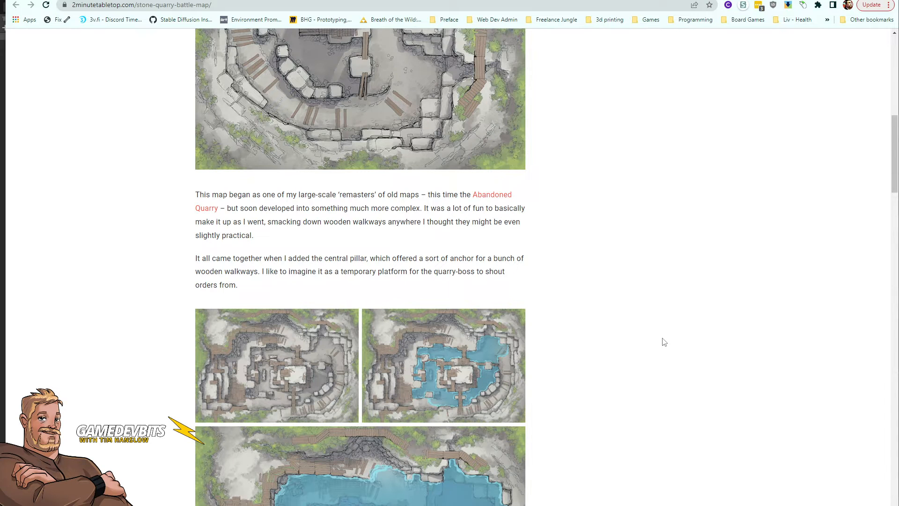
scroll(660, 341, "down", 2)
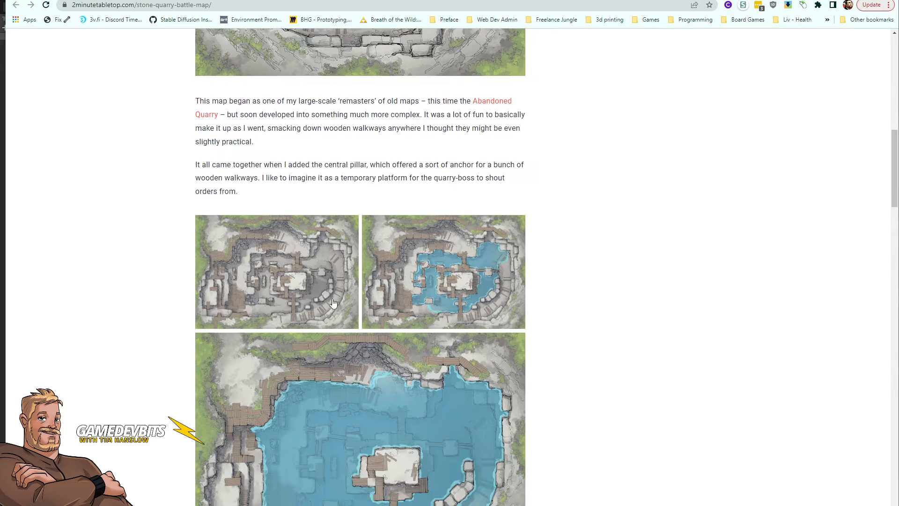
scroll(550, 288, "up", 7)
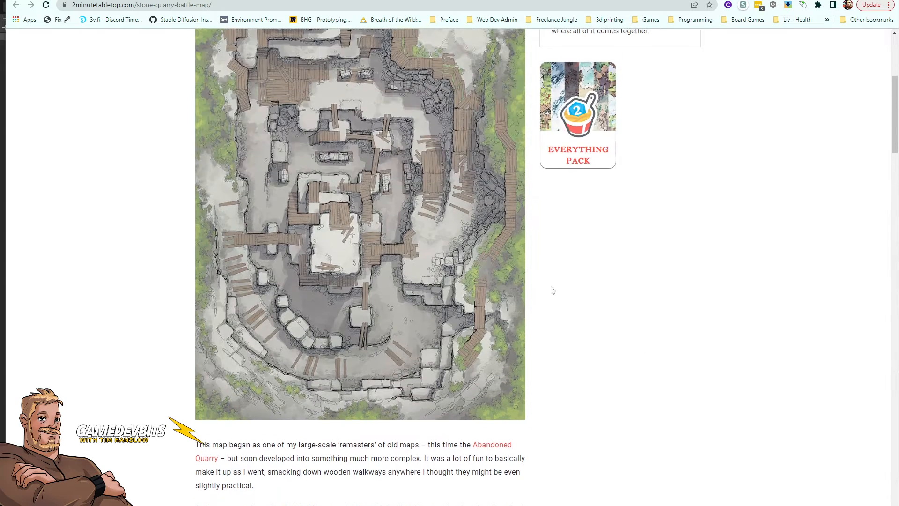
scroll(551, 288, "down", 5)
Step: Open the map's image gallery and browse back and forth through the quarry map variants
left_click(316, 323)
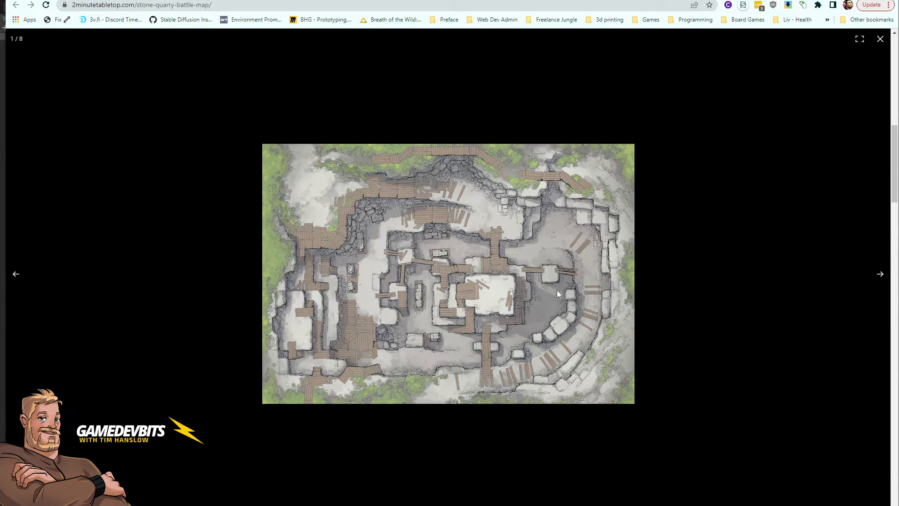
left_click(880, 276)
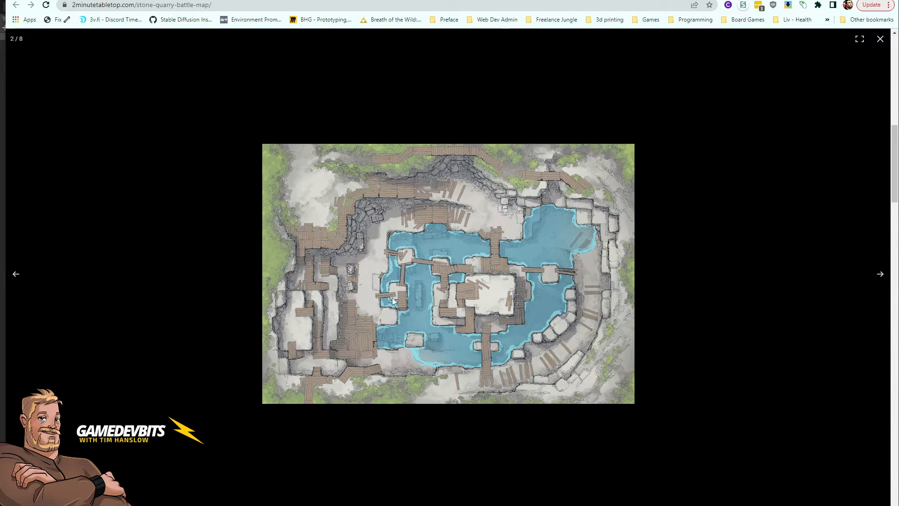
left_click(880, 275)
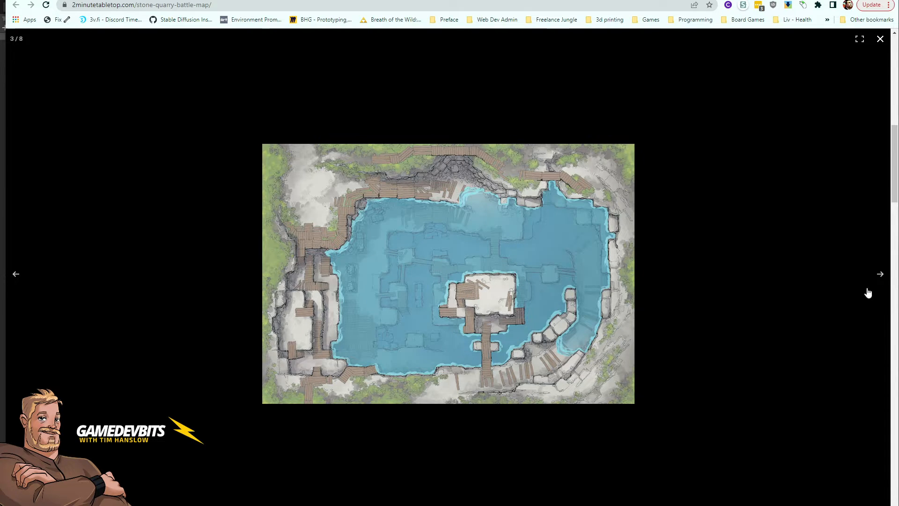
left_click(879, 276)
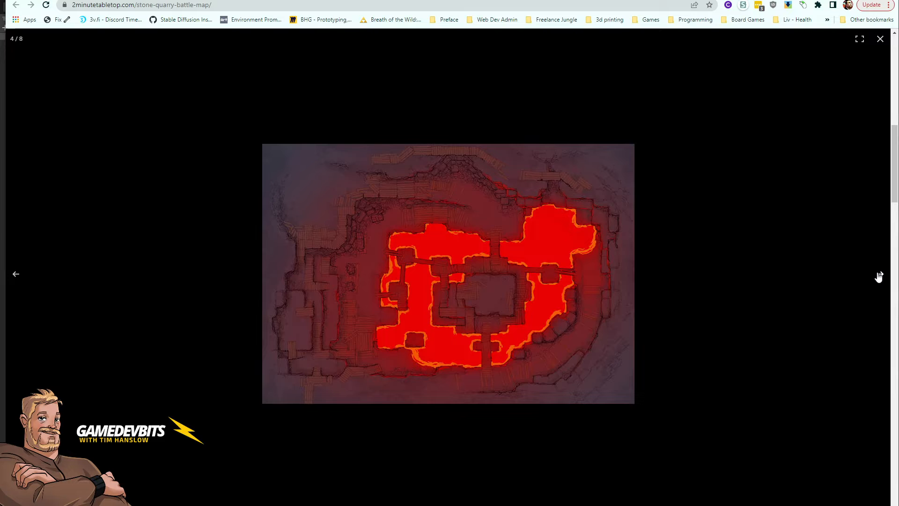
left_click(15, 281)
left_click(14, 281)
left_click(14, 281)
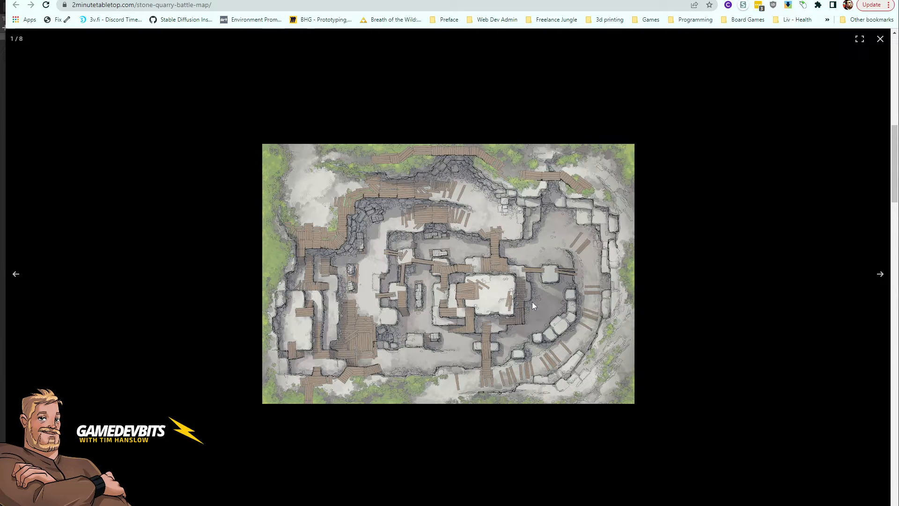
left_click(880, 275)
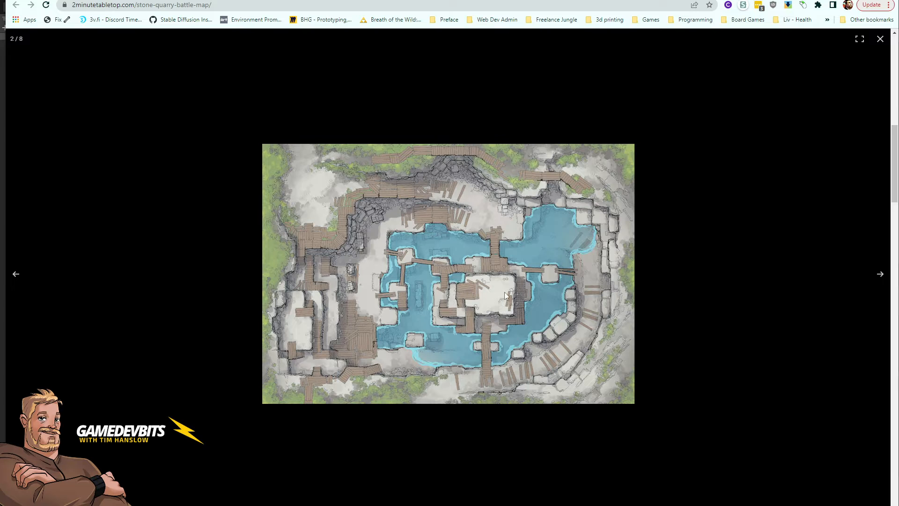
left_click(880, 275)
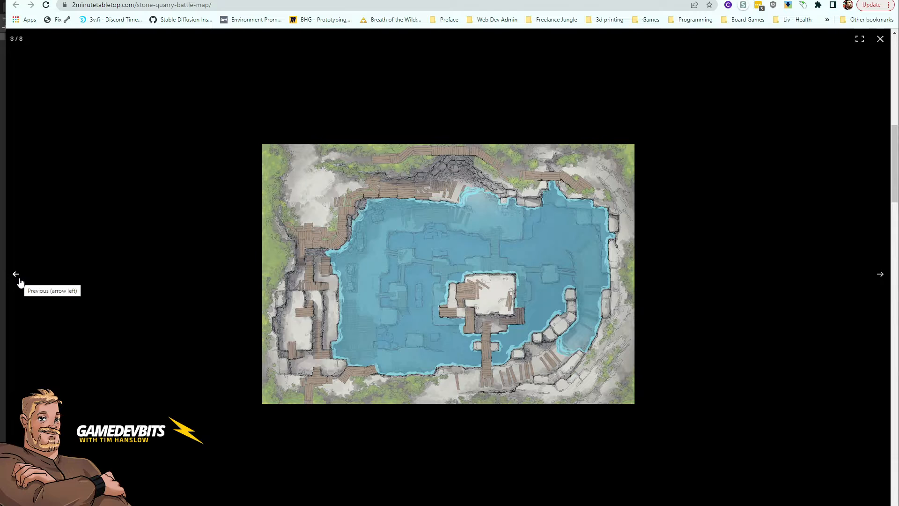
left_click(16, 275)
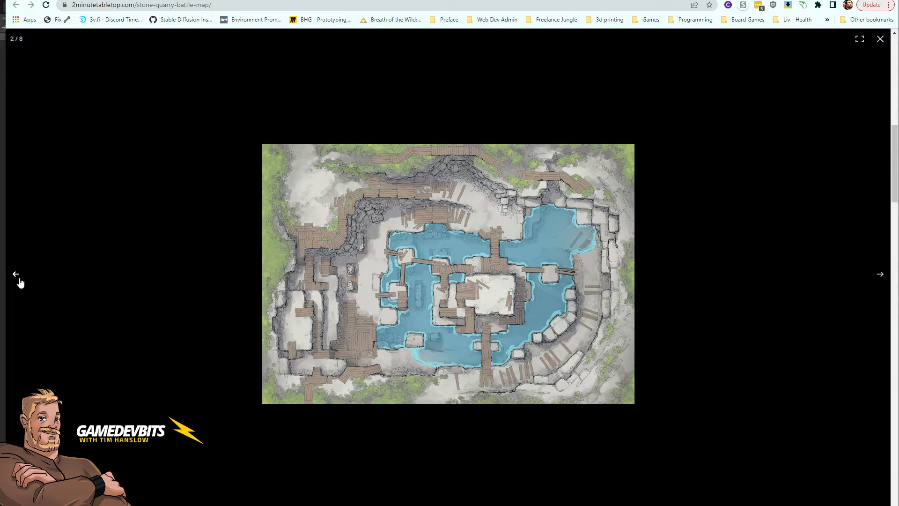
left_click(19, 280)
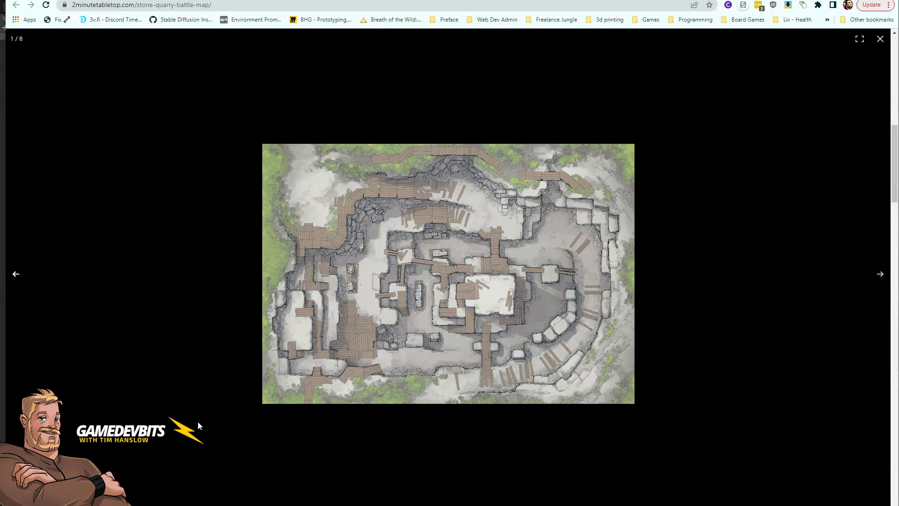
Step: Switch to Unity and create a new 3D Terrain object in the scene hierarchy
key("alt+Tab")
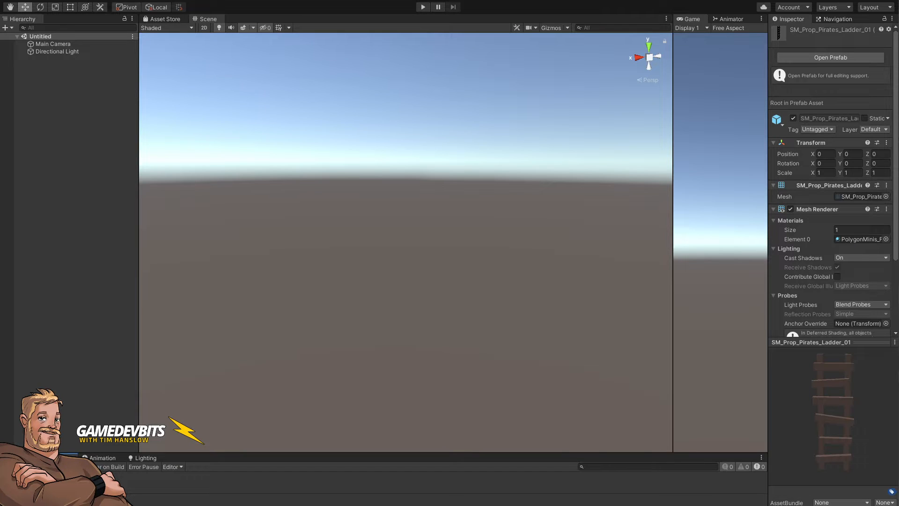
left_click(66, 103)
right_click(66, 103)
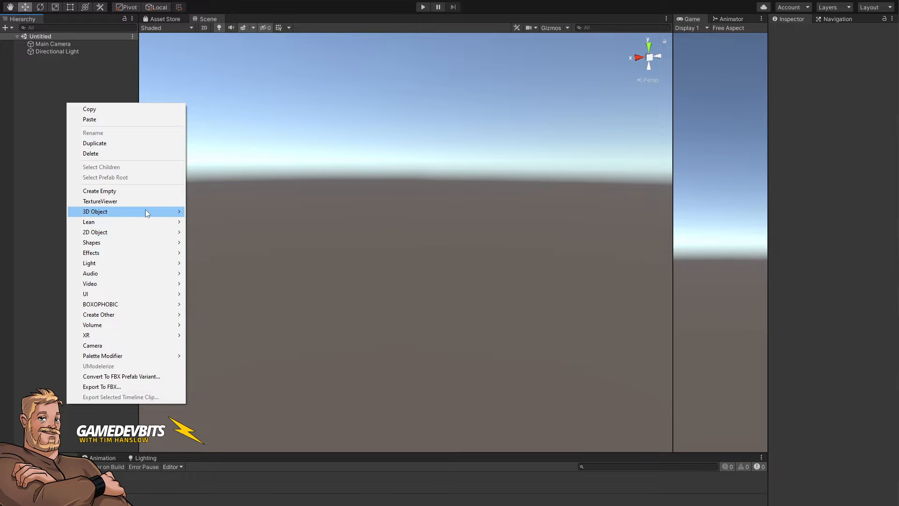
mouse_move(145, 209)
left_click(227, 355)
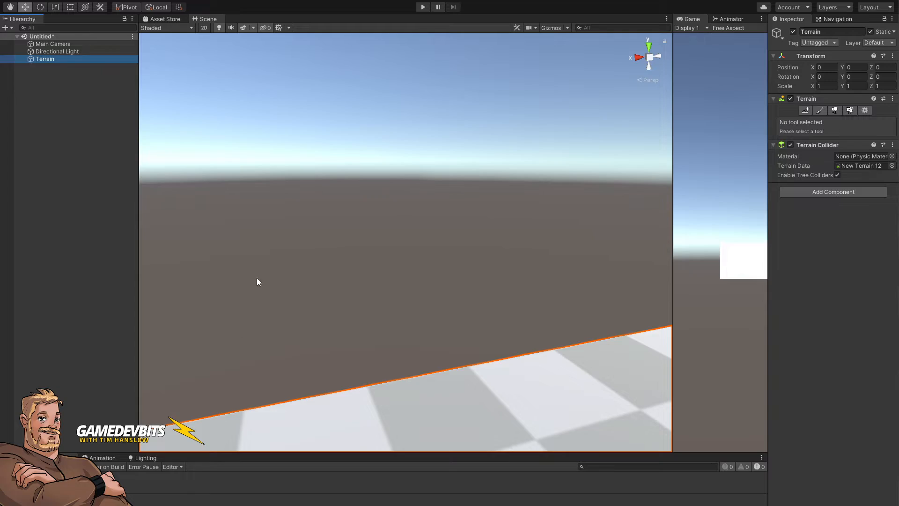
Step: Set the terrain's width and length to 256 in the Terrain Settings
right_click_drag(257, 277, 788, 290)
key("s")
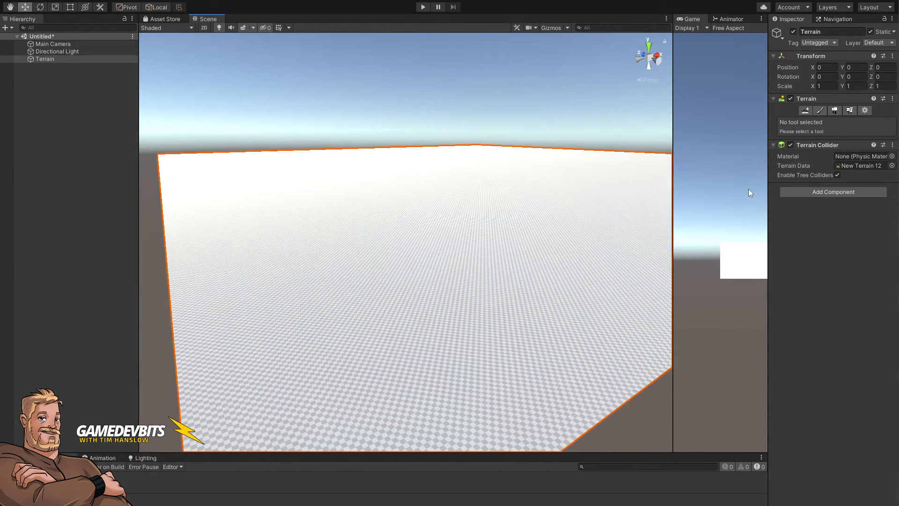
left_click_drag(765, 185, 635, 185)
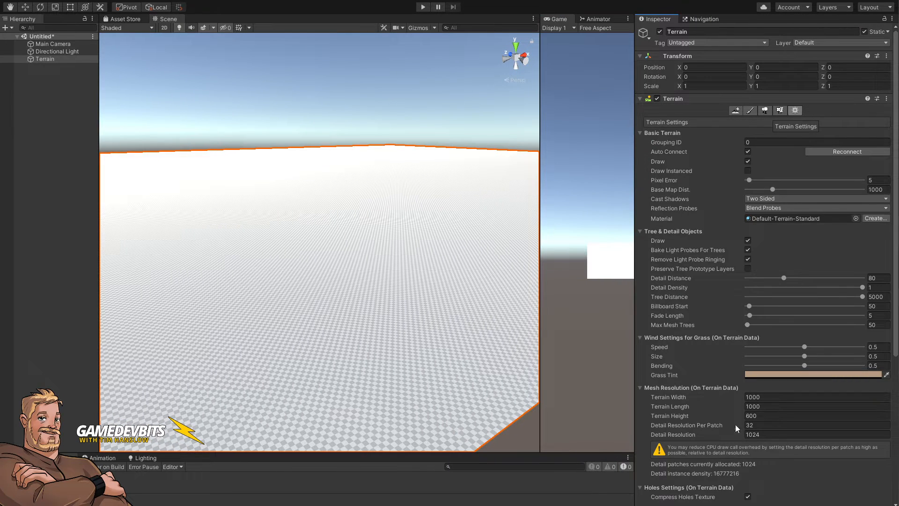
left_click(767, 397)
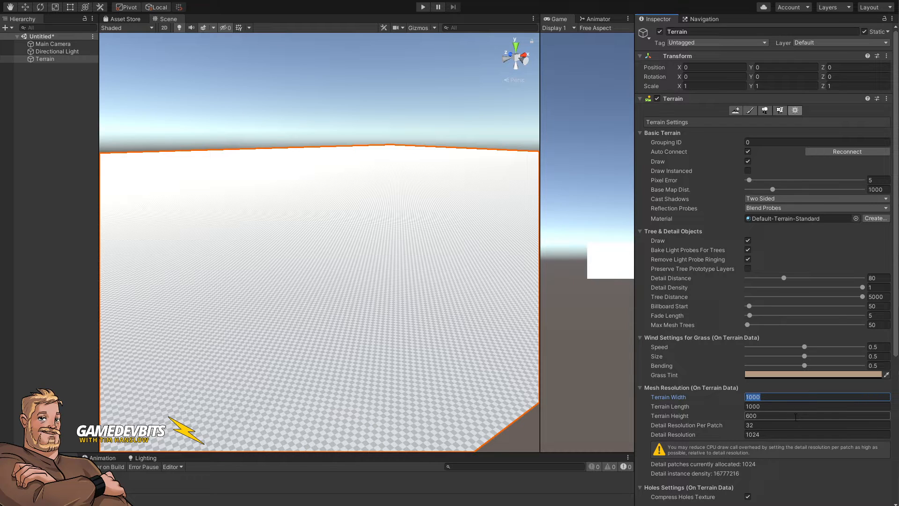
type("256")
key("Tab")
type("256")
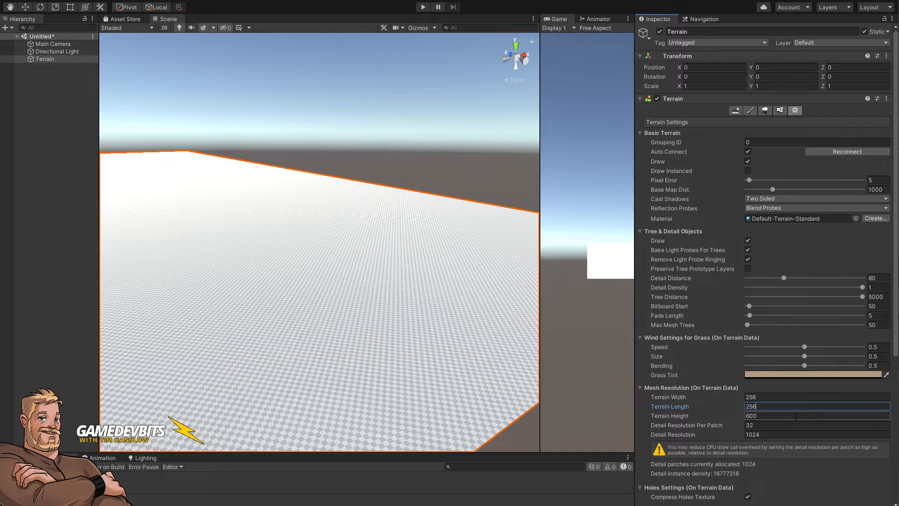
key("Return")
Step: Set the terrain's heightmap resolution to 2049 x 2049
left_click_drag(399, 240, 375, 306, "alt")
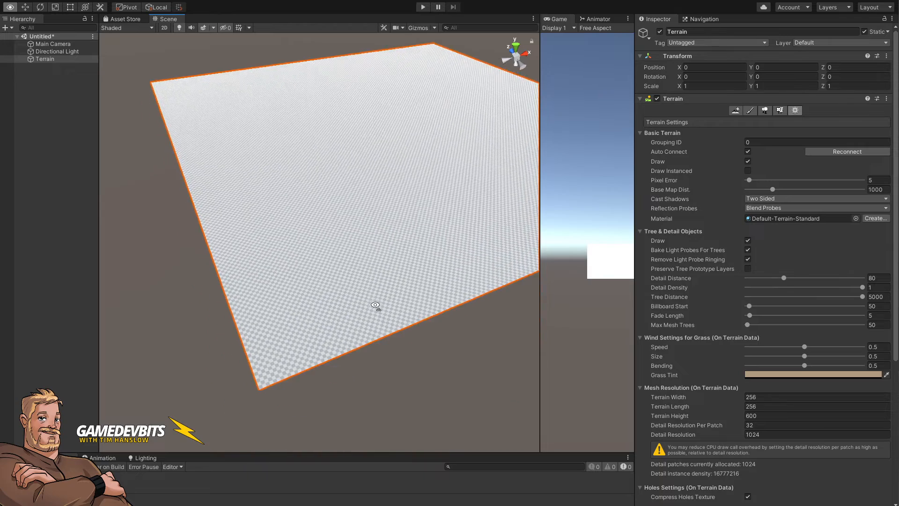
scroll(375, 305, "up", 10)
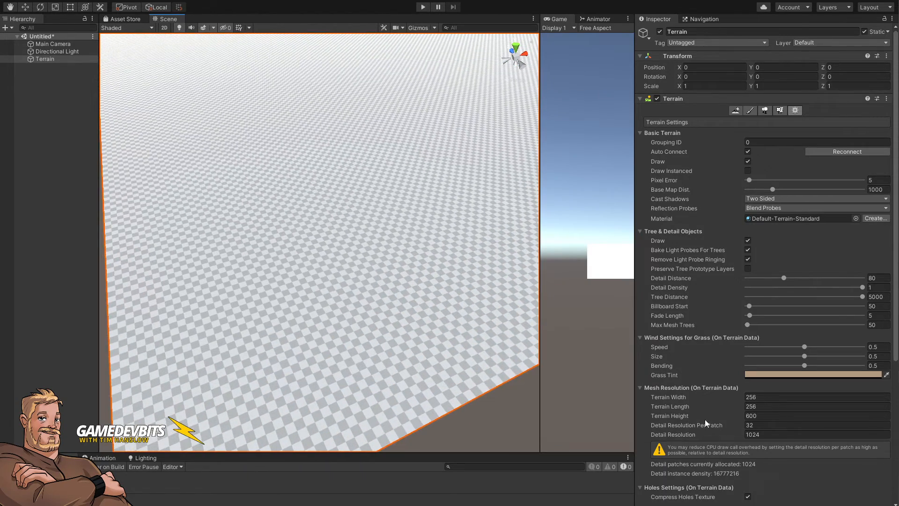
scroll(705, 422, "down", 3)
scroll(721, 401, "down", 3)
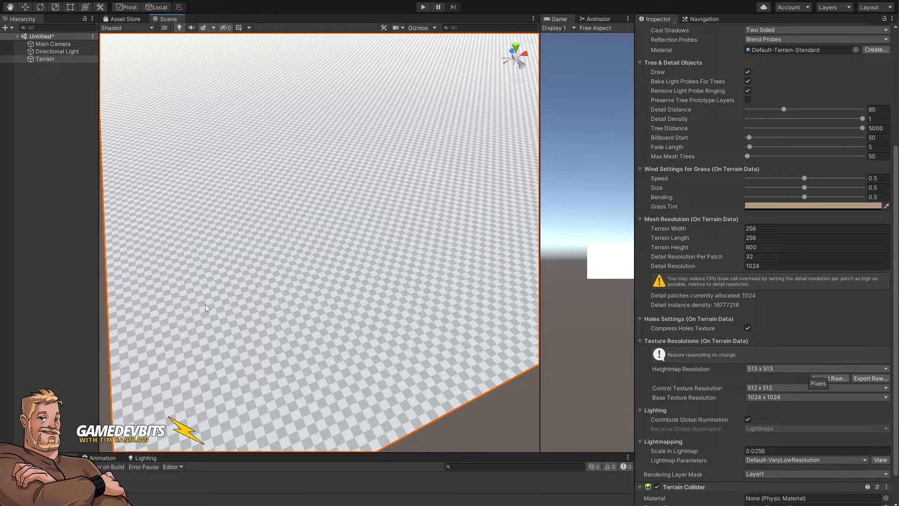
left_click_drag(474, 319, 428, 336, "alt")
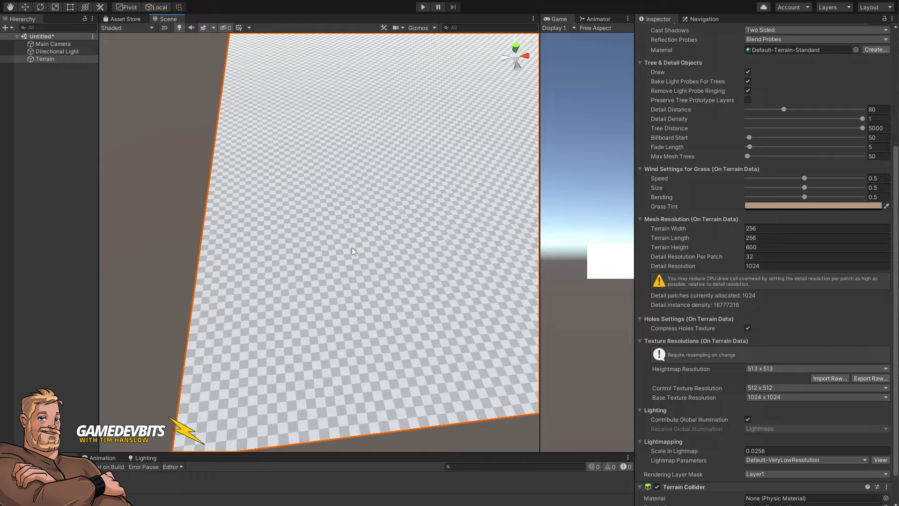
left_click(791, 228)
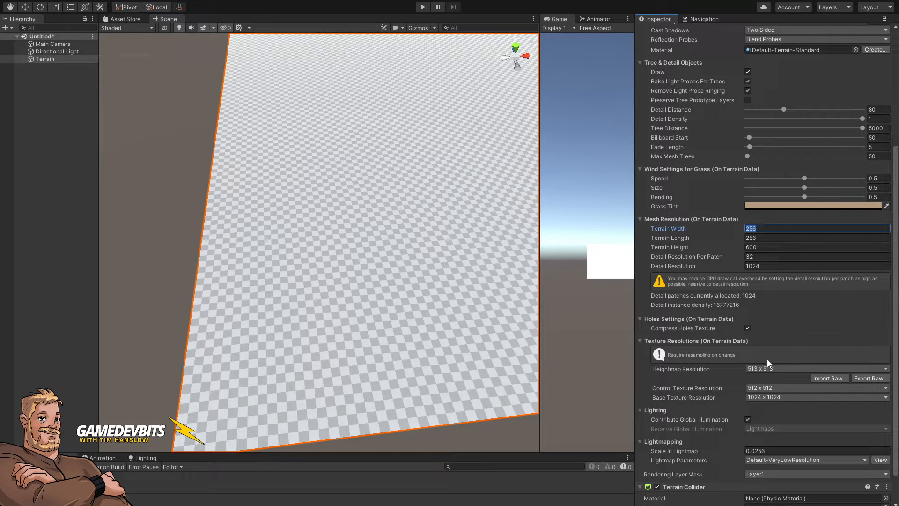
left_click(777, 369)
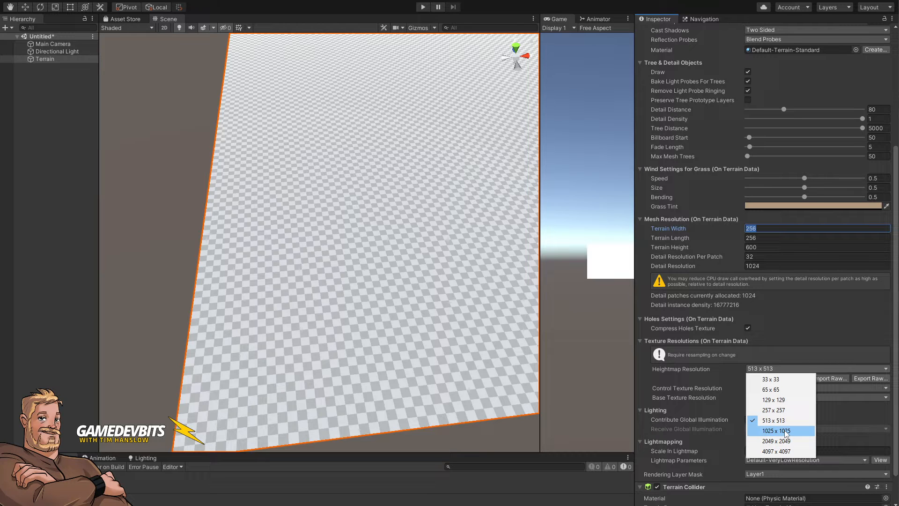
left_click(785, 442)
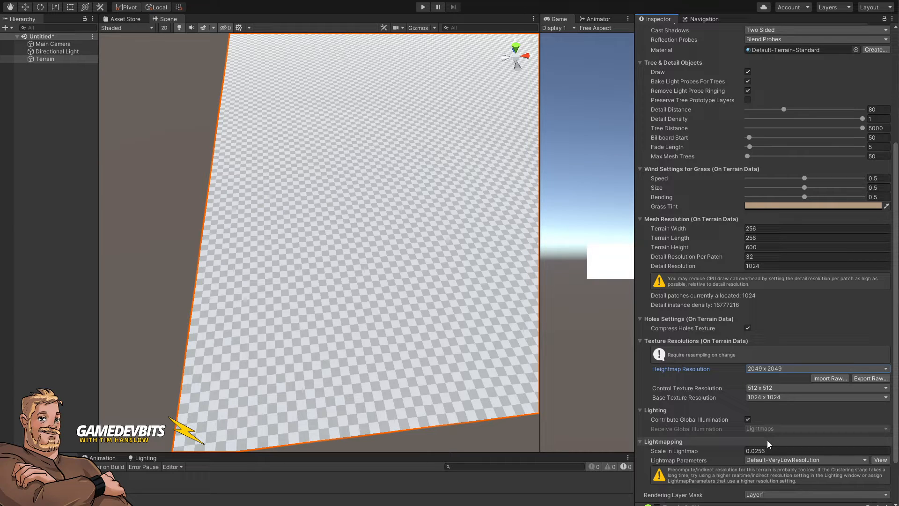
Step: Open the terrain's Paint Texture tool and start adding a terrain layer
mouse_move(154, 280)
left_mouse_down("alt")
mouse_move(224, 215)
mouse_move(287, 238)
left_mouse_up("alt")
scroll(696, 266, "up", 5)
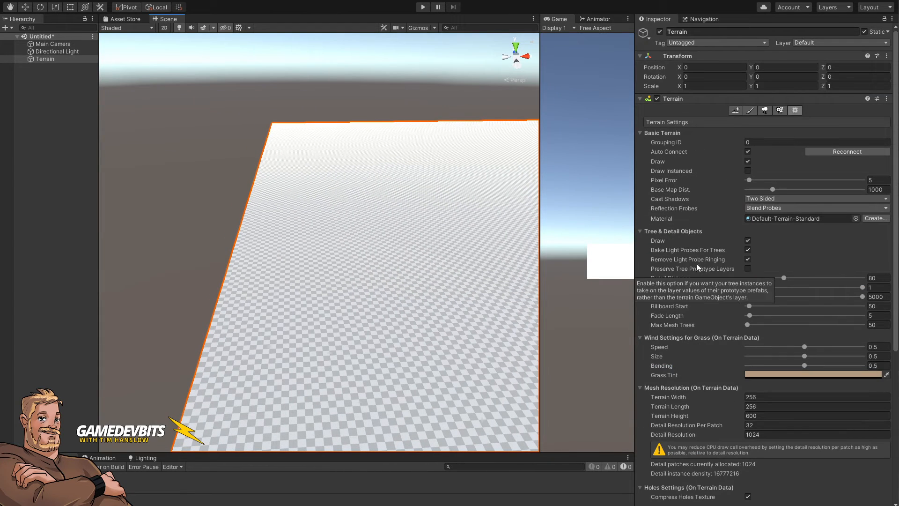
left_click(750, 111)
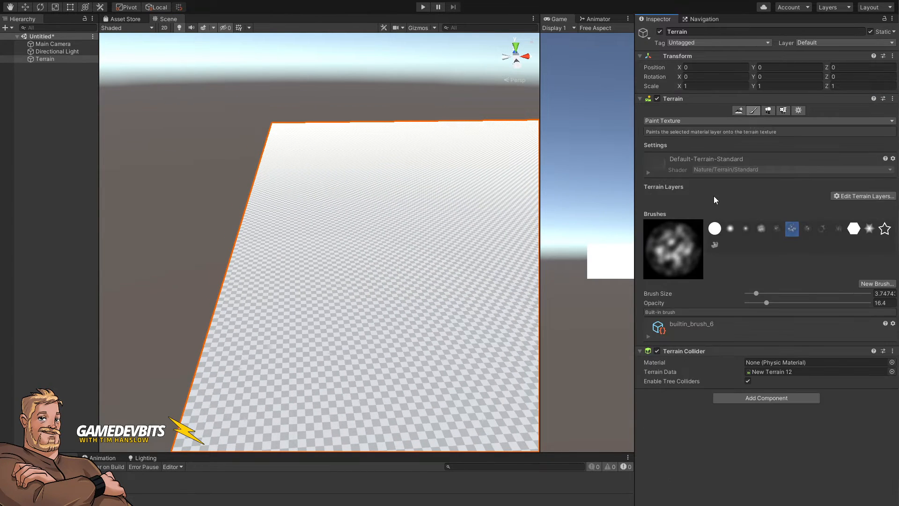
left_click(843, 196)
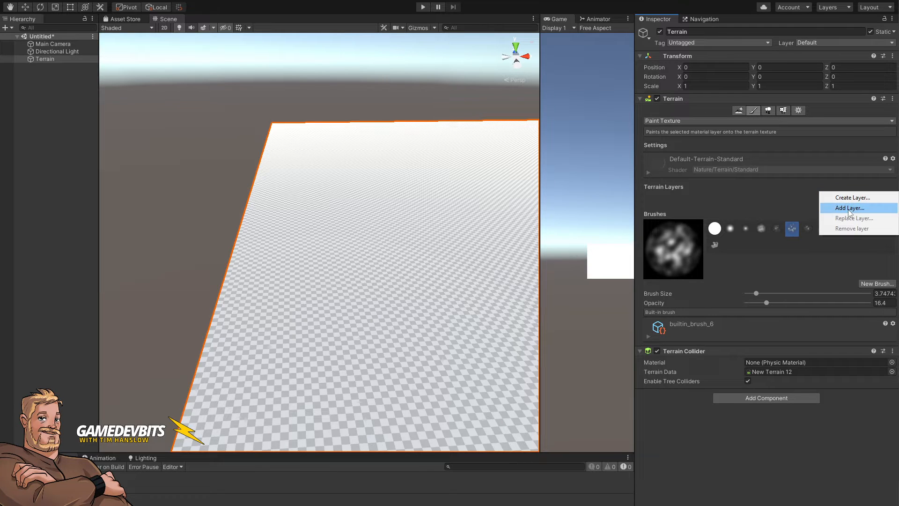
left_click(848, 209)
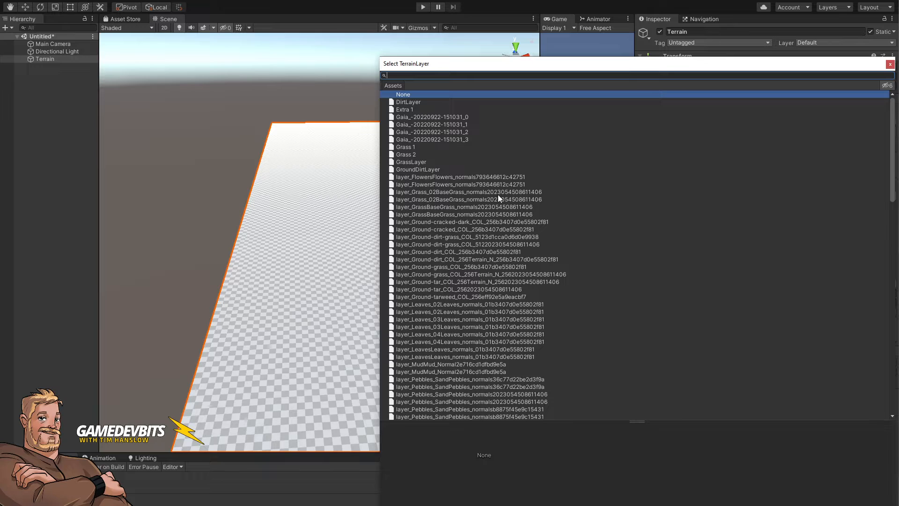
Step: Search the terrain layer picker for dirt and add Terrain_Meadow_Dirt_01 as the terrain's layer
left_click(414, 170)
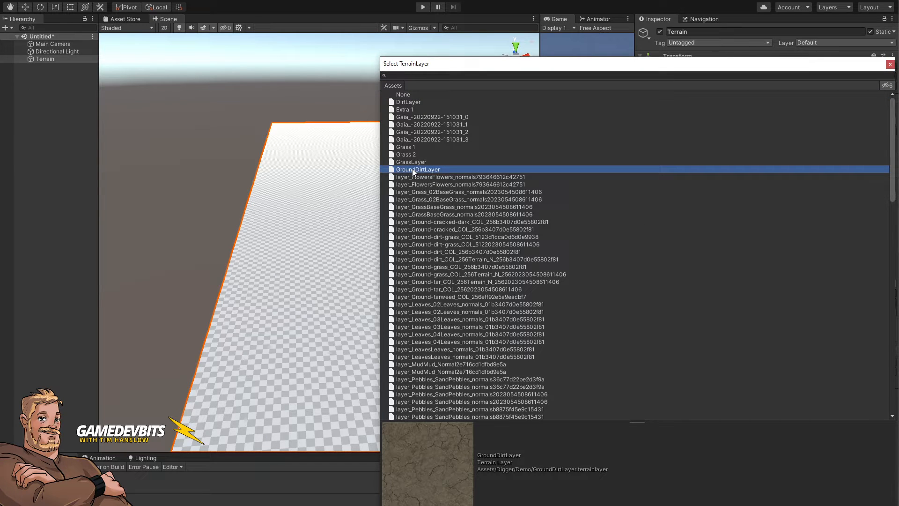
left_click(442, 236)
left_click(451, 229)
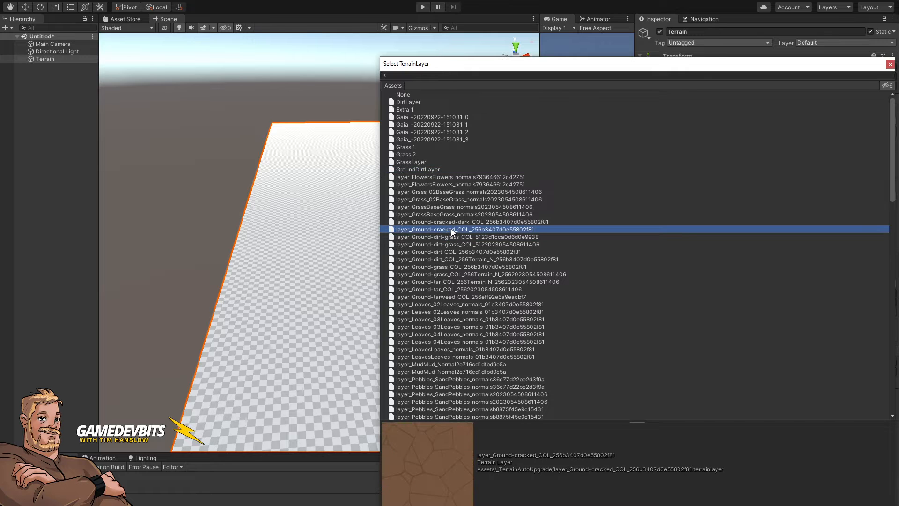
scroll(450, 228, "down", 20)
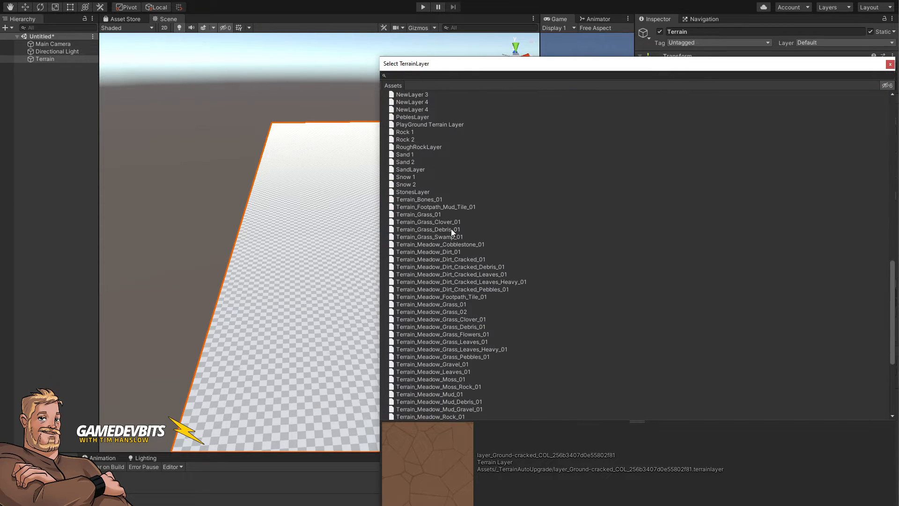
scroll(451, 229, "up", 20)
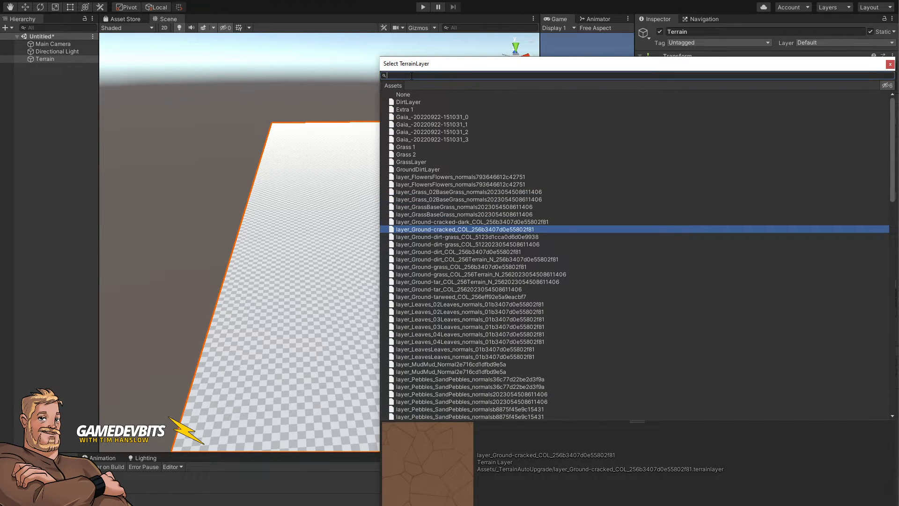
type("dirt")
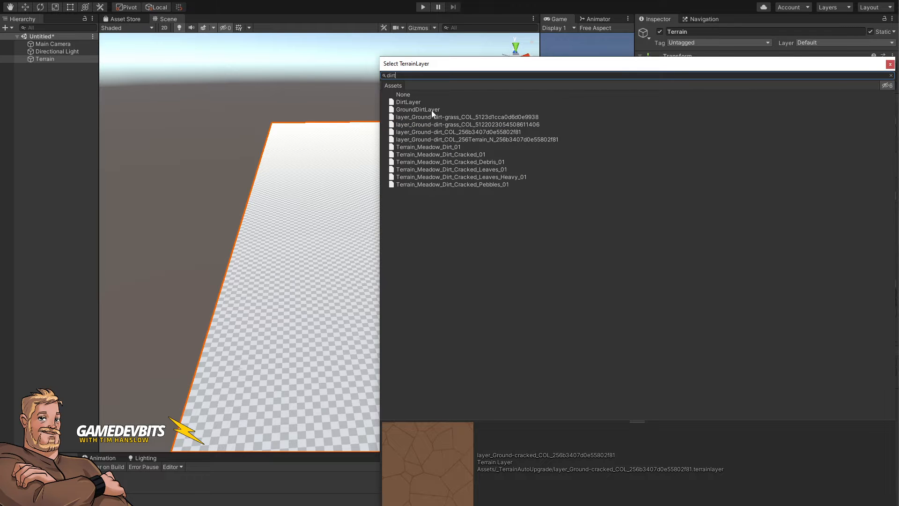
left_click(428, 184)
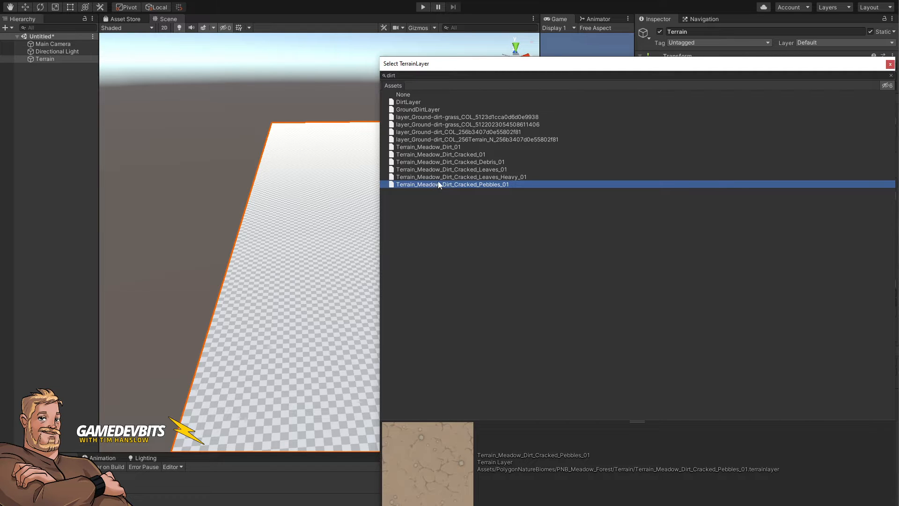
left_click(442, 178)
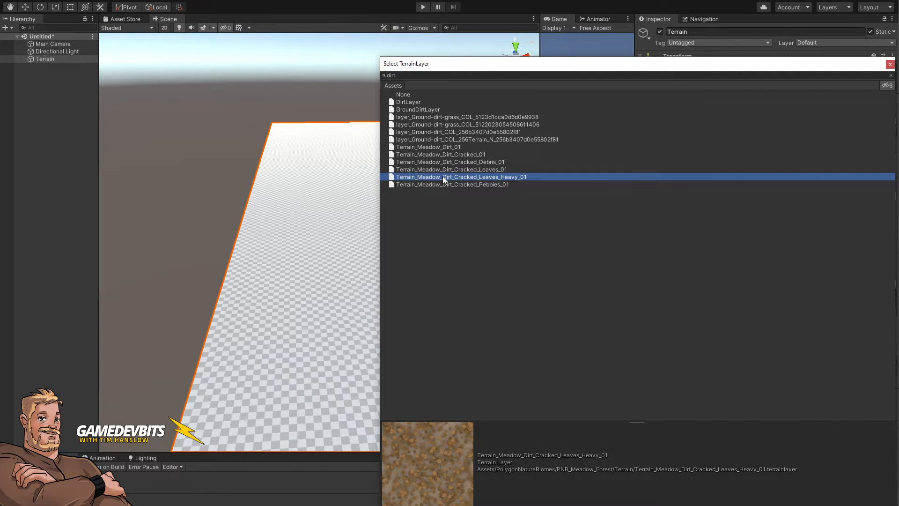
left_click(459, 162)
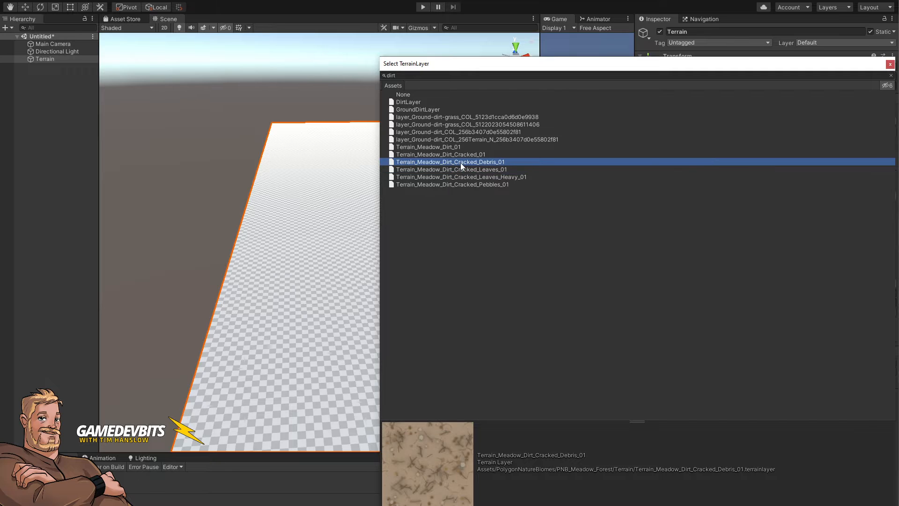
left_click(461, 153)
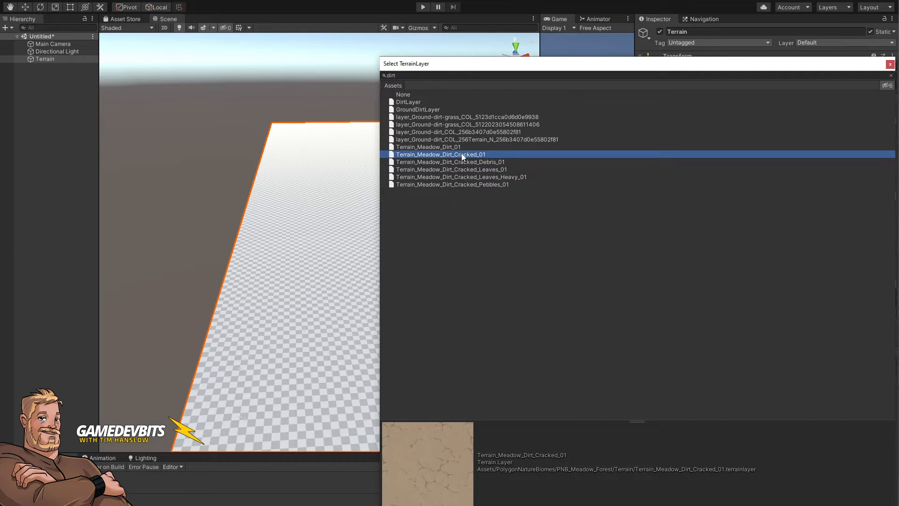
left_click(451, 148)
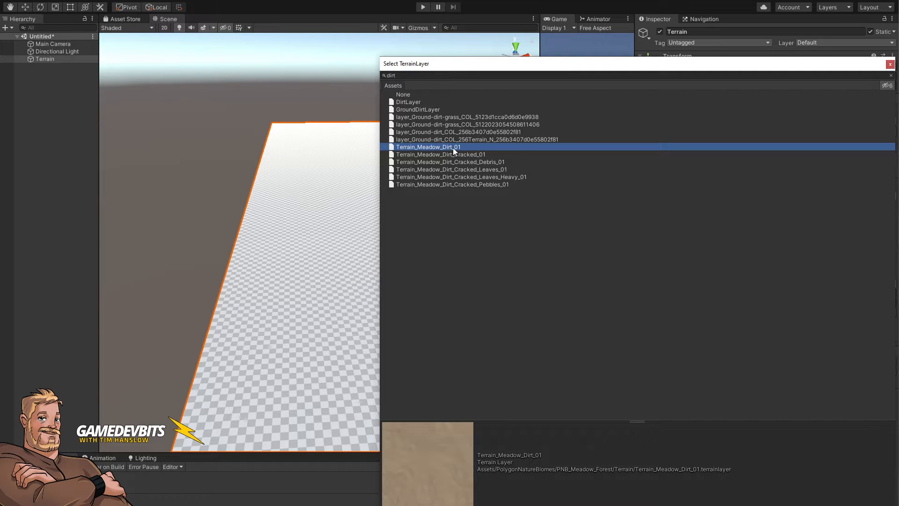
double_click(445, 147)
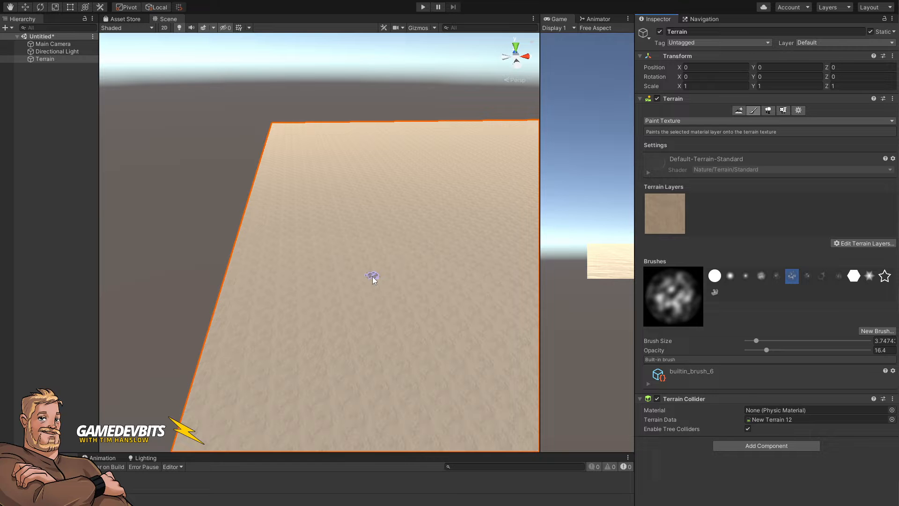
Step: Dock the Game view as a tab beside the Scene view and widen the Scene view
right_click_drag(436, 315, 511, 367)
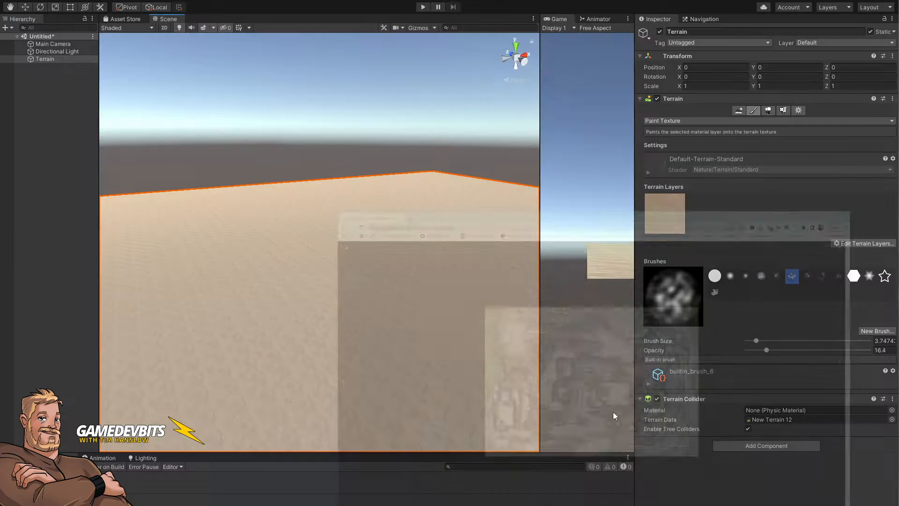
right_click_drag(333, 326, 555, 309)
left_click_drag(541, 300, 763, 308)
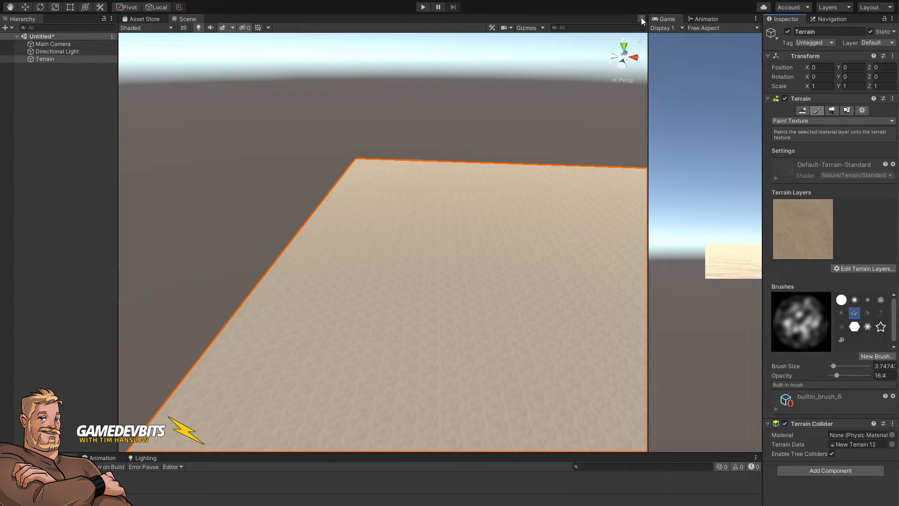
left_click_drag(668, 22, 225, 19)
left_click(189, 20)
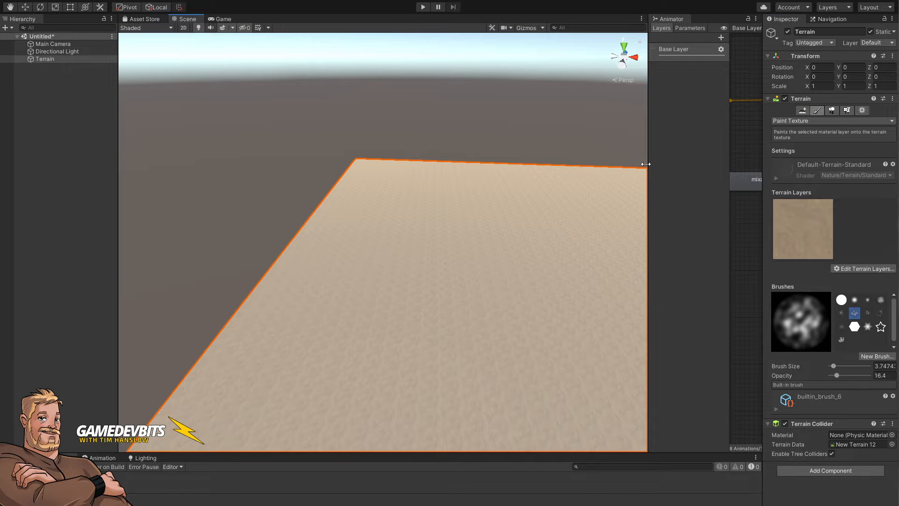
left_click_drag(645, 164, 684, 164)
Step: Close the Animator panel and widen the Scene view to fill the freed space
right_click(703, 18)
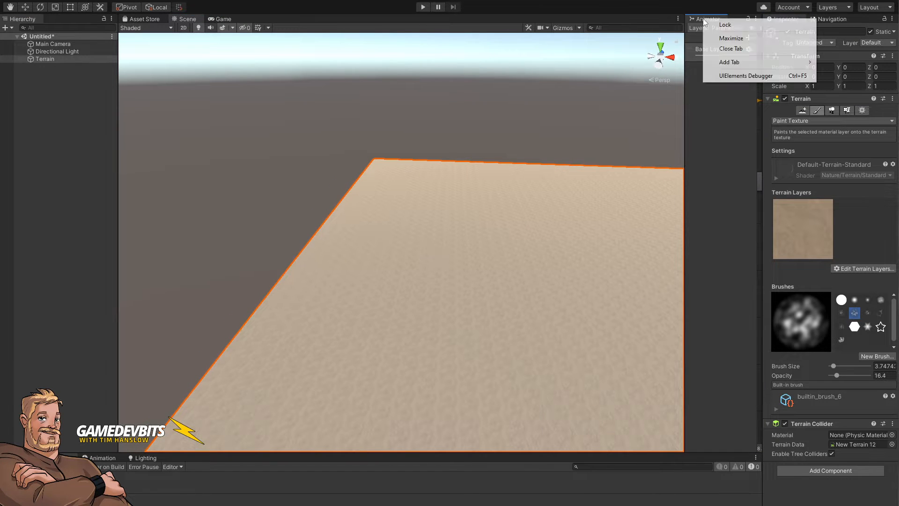
left_click(745, 49)
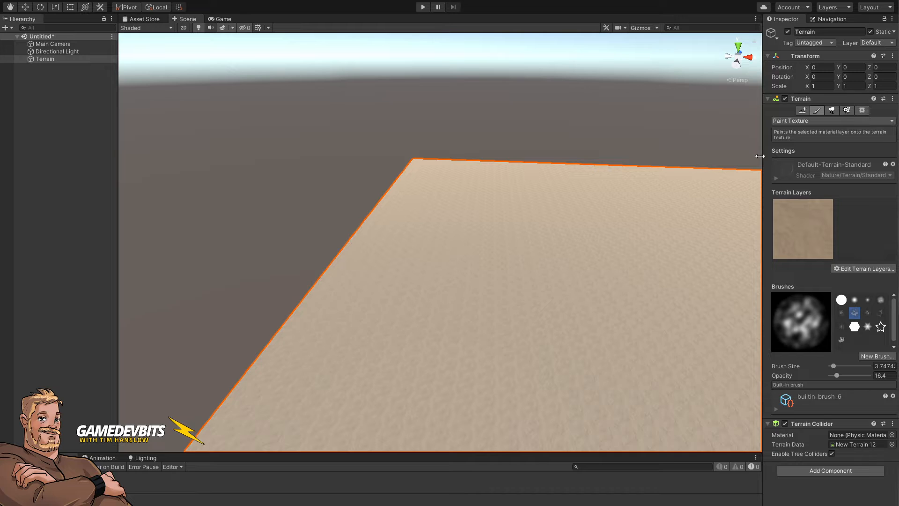
left_click_drag(762, 156, 694, 156)
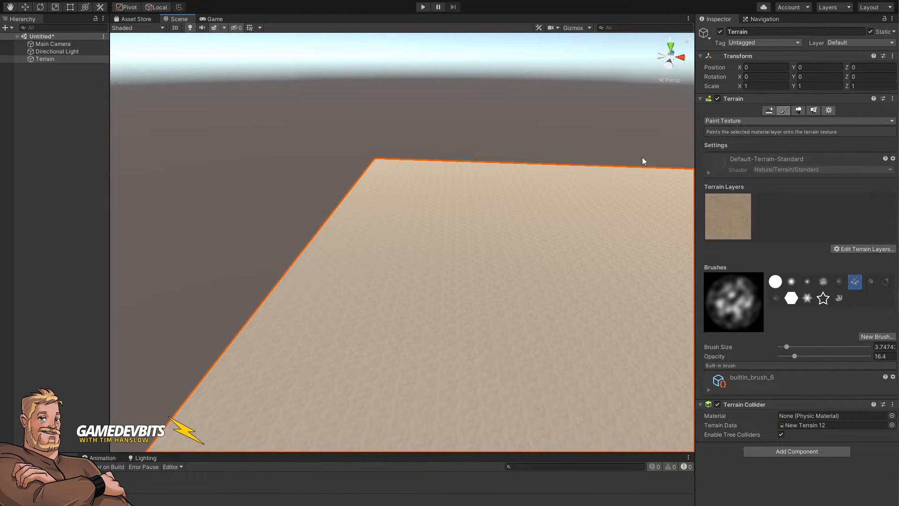
Step: Switch the terrain tool to Raise or Lower Terrain and orbit to view the terrain from above
left_click(770, 122)
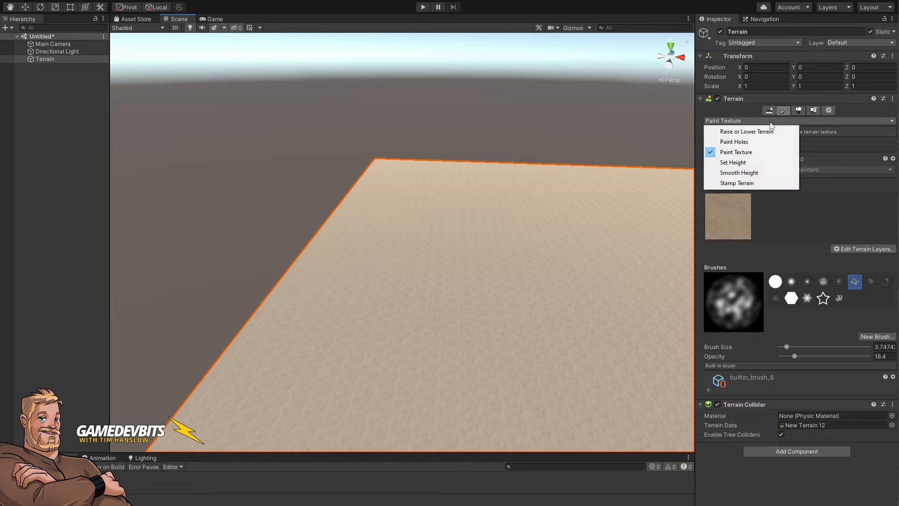
left_click(747, 132)
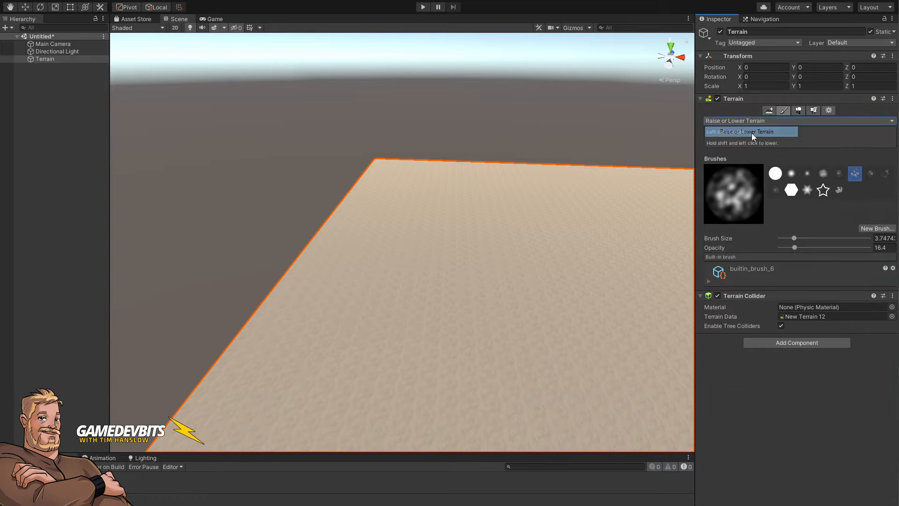
left_click_drag(325, 304, 455, 364, "alt")
right_click_drag(455, 365, 425, 338)
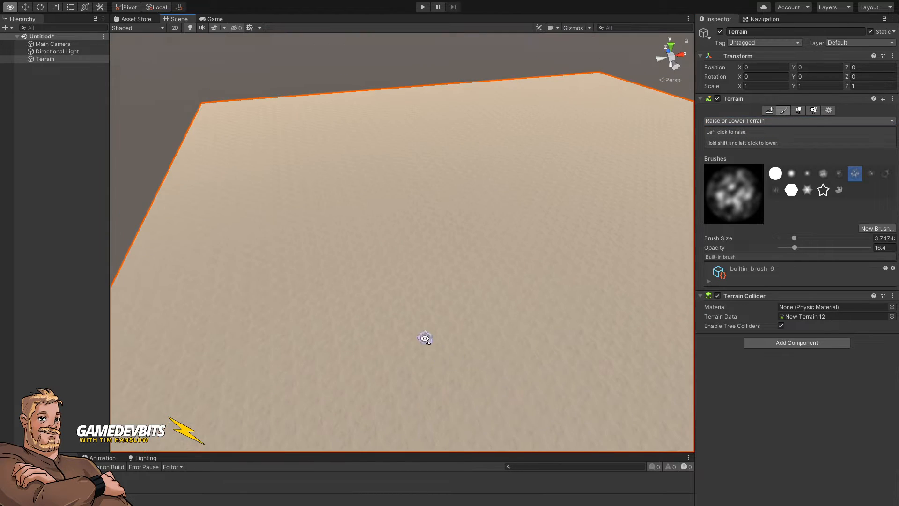
Step: Enlarge the brush to about 32.6 and raise a tall mound near the terrain's front
key("bracketright")
key("bracketright")
key("bracketright")
key("bracketright")
key("bracketright")
key("bracketright")
key("bracketright")
key("bracketright")
key("bracketright")
key("bracketright")
key("bracketright")
key("bracketright")
key("bracketright")
key("bracketright")
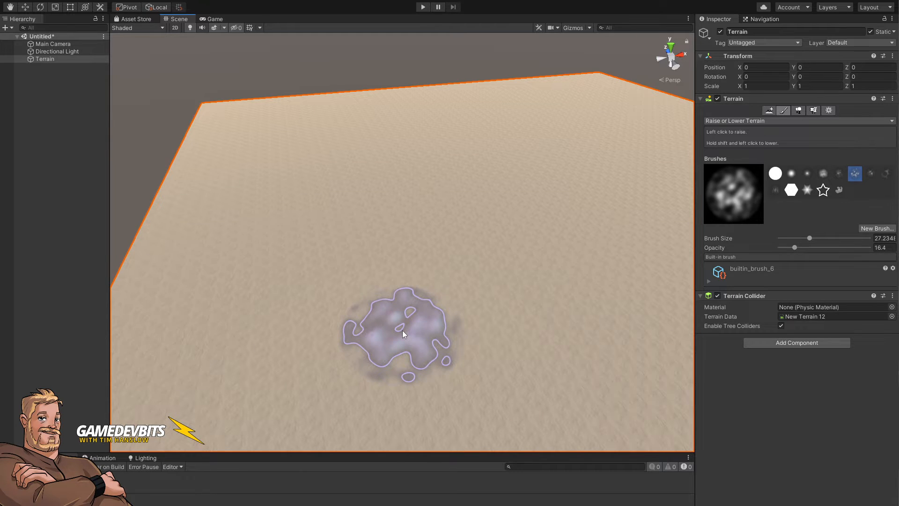
key("bracketleft")
key("bracketleft")
key("bracketleft")
key("bracketleft")
key("bracketleft")
key("bracketleft")
key("bracketleft")
key("bracketleft")
key("bracketleft")
key("bracketleft")
key("bracketright")
key("bracketright")
key("bracketright")
key("bracketright")
key("bracketright")
key("bracketright")
key("bracketright")
key("bracketright")
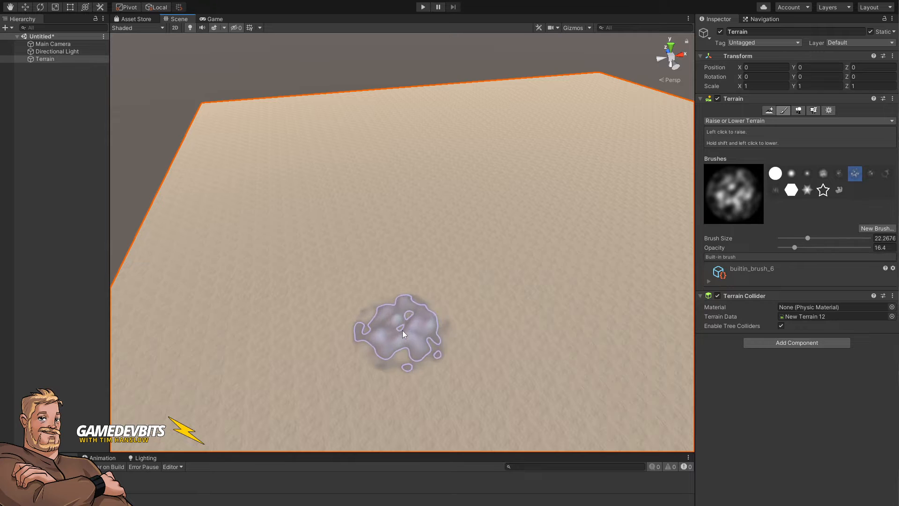
key("bracketright")
key("bracketright")
key("bracketright")
key("bracketright")
key("bracketright")
key("bracketright")
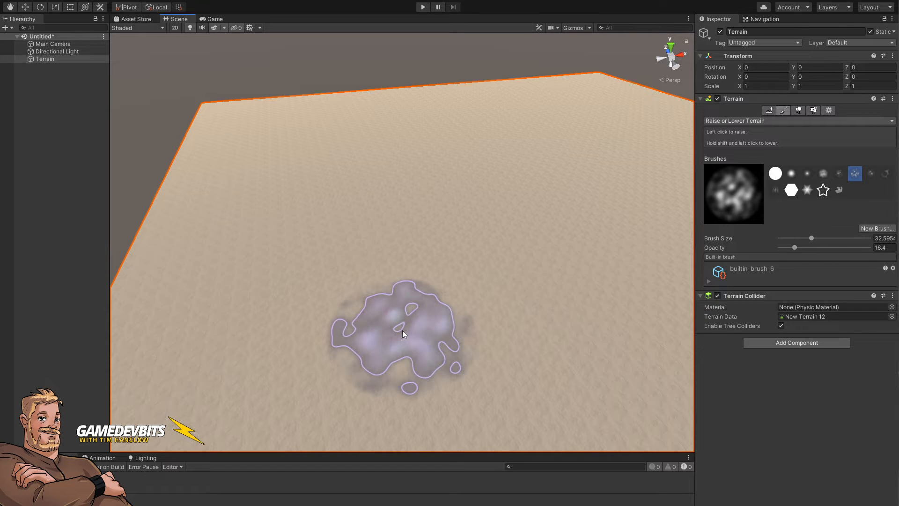
mouse_move(403, 330)
left_mouse_down()
mouse_move(409, 300)
mouse_move(401, 283)
mouse_move(499, 328)
mouse_move(406, 345)
mouse_move(463, 367)
mouse_move(460, 361)
left_mouse_up()
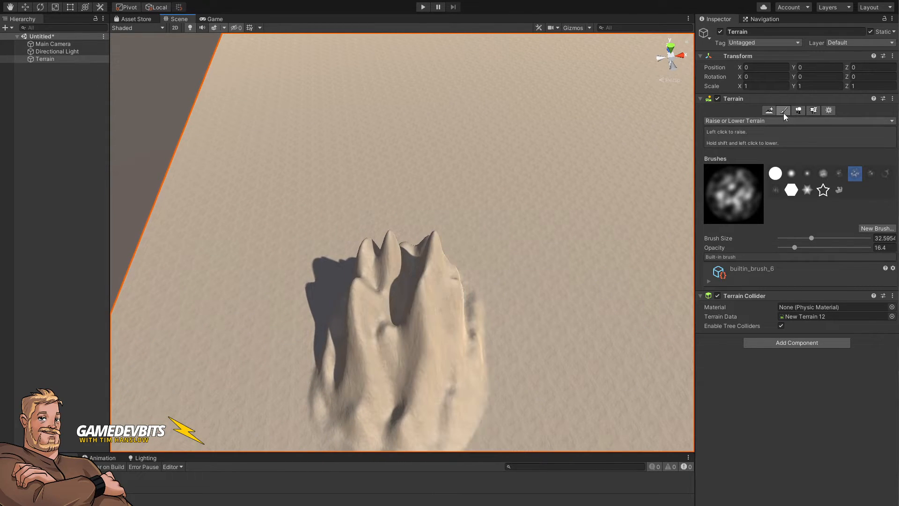
Step: Switch to Set Height with the hard round brush and sample the mound's height, about 31.5, as target
left_click(757, 120)
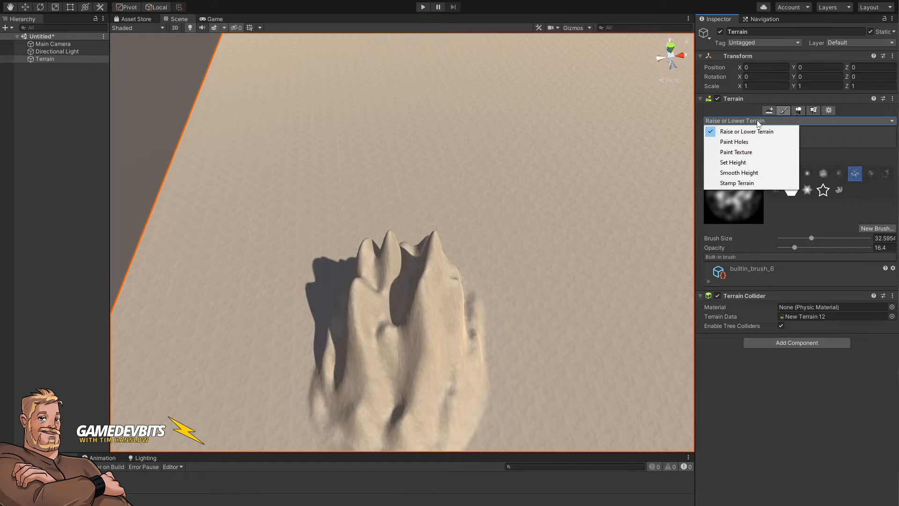
left_click(749, 162)
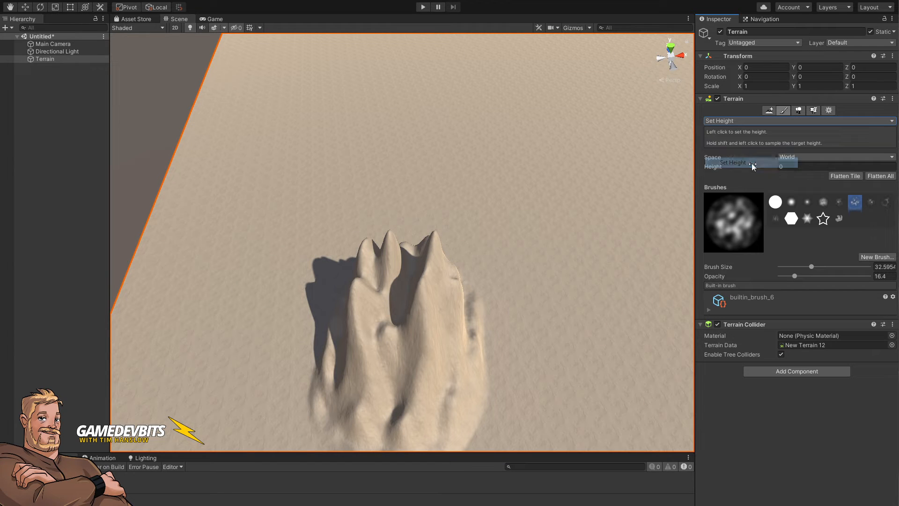
left_click(791, 202)
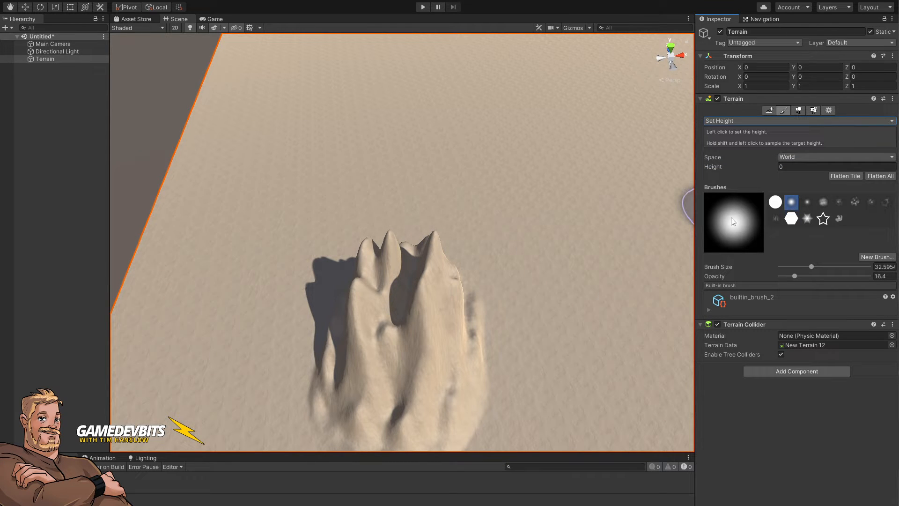
left_click(775, 202)
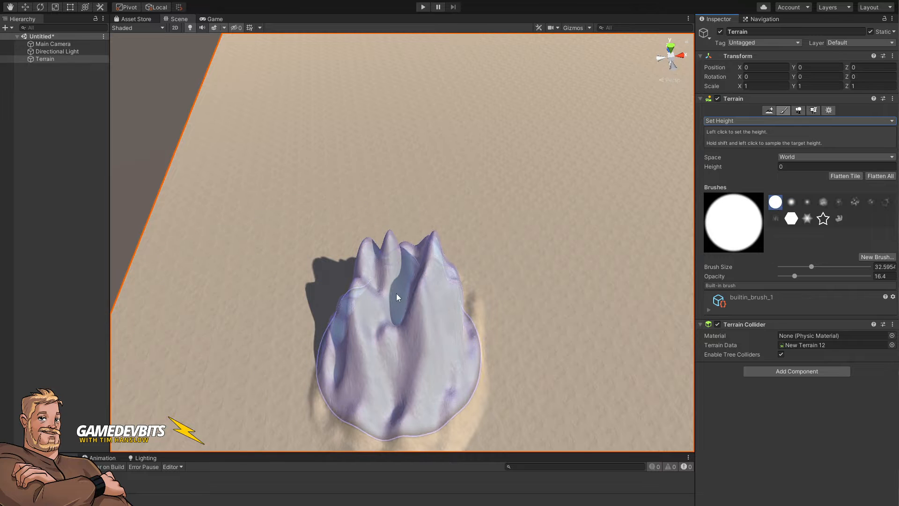
left_click(389, 252, "shift")
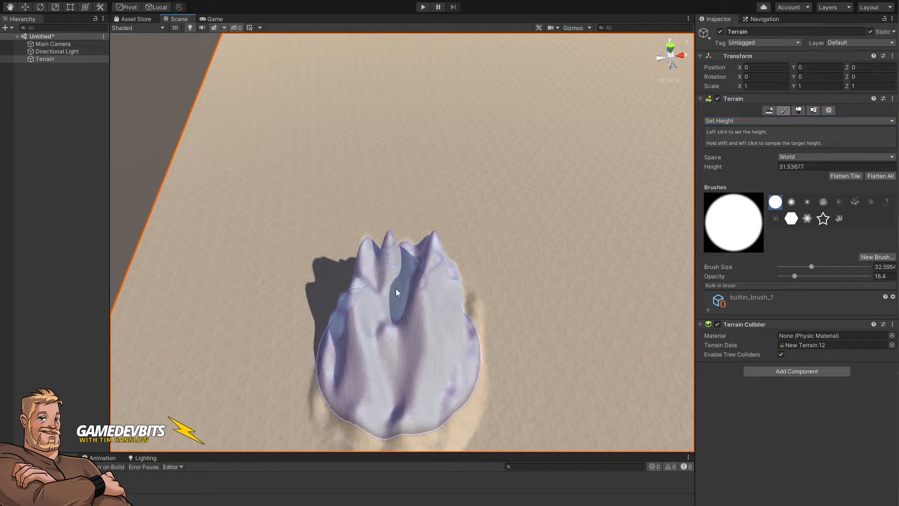
Step: Paint a flat plateau at the sampled height around the mound, raising brush opacity to about 56
mouse_move(395, 293)
left_mouse_down()
mouse_move(468, 315)
mouse_move(395, 341)
mouse_move(402, 367)
mouse_move(482, 375)
mouse_move(476, 392)
left_mouse_up()
mouse_move(396, 301)
left_mouse_down()
mouse_move(406, 367)
mouse_move(409, 351)
mouse_move(433, 333)
left_mouse_up()
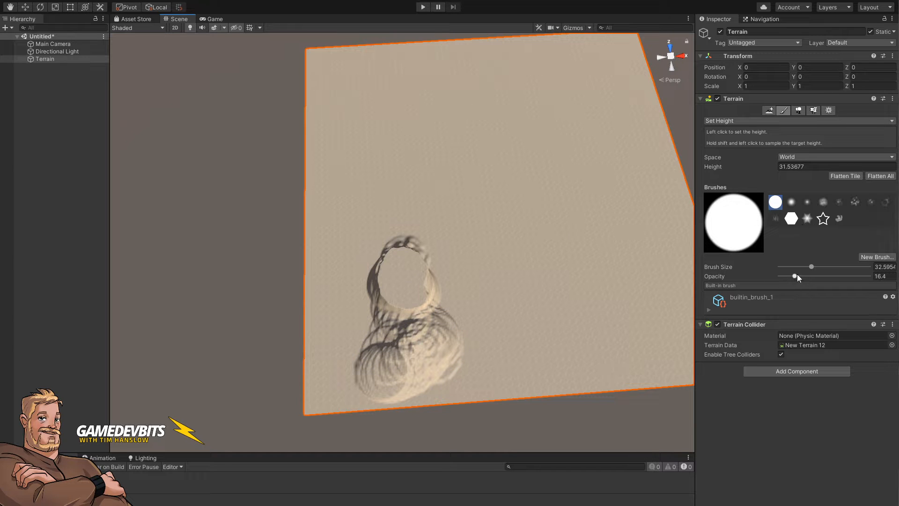
left_click_drag(795, 275, 829, 276)
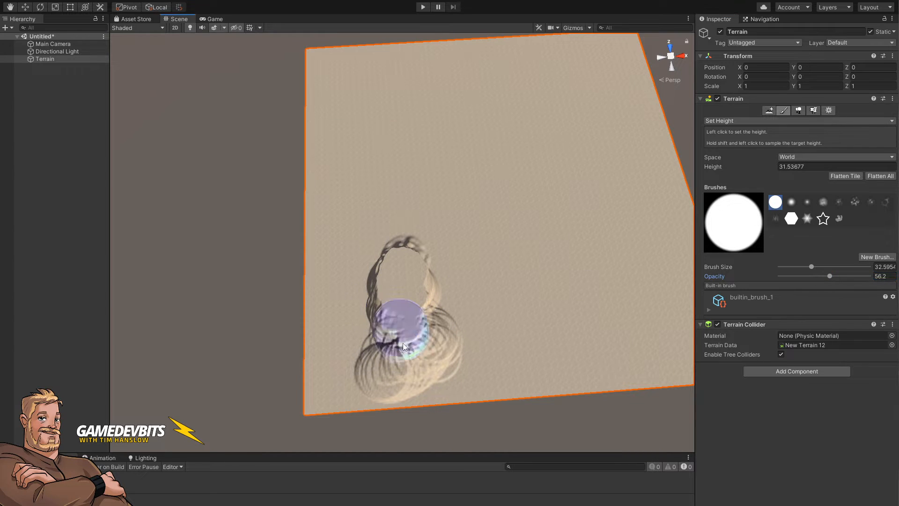
mouse_move(403, 346)
left_mouse_down()
mouse_move(362, 374)
mouse_move(356, 337)
mouse_move(323, 363)
mouse_move(330, 373)
mouse_move(321, 412)
mouse_move(341, 397)
left_mouse_up()
Step: Raise opacity to 100 and brush size to 70, then extend the plateau across the terrain's left and rear
left_click(841, 276)
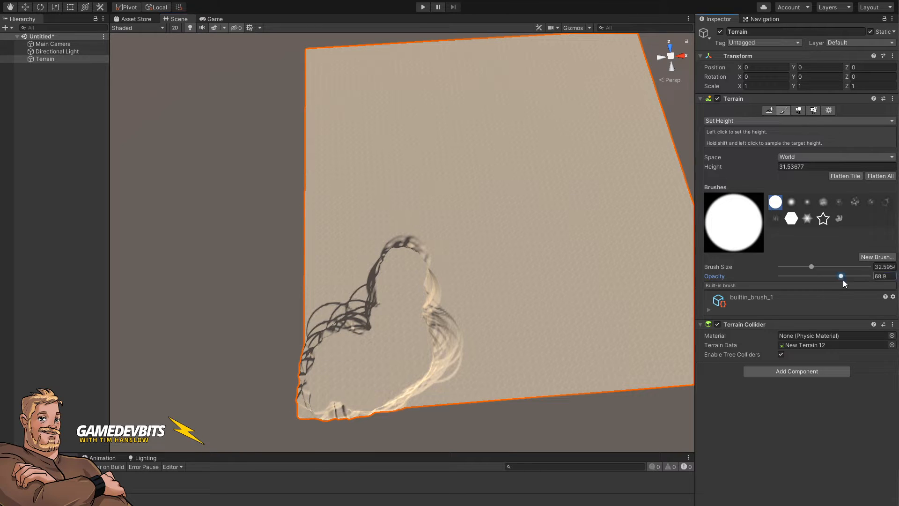
mouse_move(344, 323)
left_mouse_down()
mouse_move(331, 271)
mouse_move(328, 412)
mouse_move(470, 381)
left_mouse_up()
left_click_drag(812, 267, 820, 267)
mouse_move(428, 272)
left_mouse_down()
mouse_move(346, 280)
mouse_move(360, 221)
mouse_move(352, 192)
mouse_move(342, 275)
mouse_move(351, 286)
left_mouse_up()
mouse_move(462, 304)
left_mouse_down()
mouse_move(532, 326)
mouse_move(478, 370)
mouse_move(412, 386)
mouse_move(561, 376)
mouse_move(553, 349)
mouse_move(488, 322)
mouse_move(441, 248)
mouse_move(460, 260)
mouse_move(523, 249)
left_mouse_up()
mouse_move(524, 249)
right_mouse_down()
mouse_move(576, 222)
mouse_move(602, 193)
mouse_move(495, 191)
mouse_move(290, 150)
mouse_move(154, 154)
mouse_move(123, 171)
mouse_move(141, 207)
mouse_move(161, 197)
mouse_move(253, 208)
right_mouse_up()
mouse_move(271, 186)
left_mouse_down()
mouse_move(254, 257)
mouse_move(231, 274)
mouse_move(243, 302)
mouse_move(285, 315)
mouse_move(326, 312)
mouse_move(360, 264)
mouse_move(423, 263)
mouse_move(390, 248)
mouse_move(450, 251)
mouse_move(443, 197)
mouse_move(518, 243)
mouse_move(499, 295)
mouse_move(474, 314)
mouse_move(414, 313)
mouse_move(394, 336)
left_mouse_up()
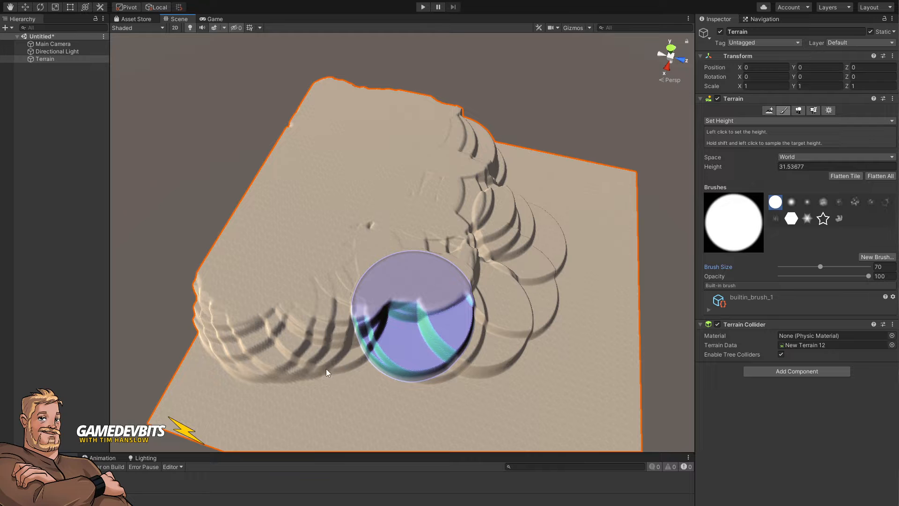
mouse_move(326, 372)
left_mouse_down()
mouse_move(197, 346)
mouse_move(176, 316)
left_mouse_up()
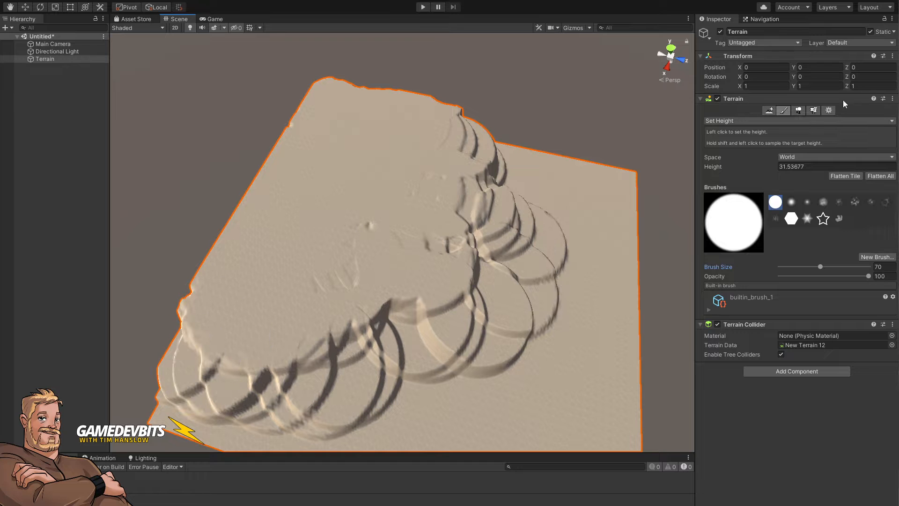
Step: Switch to the soft round brush and soften the plateau's front edges at the sampled height
left_click(792, 202)
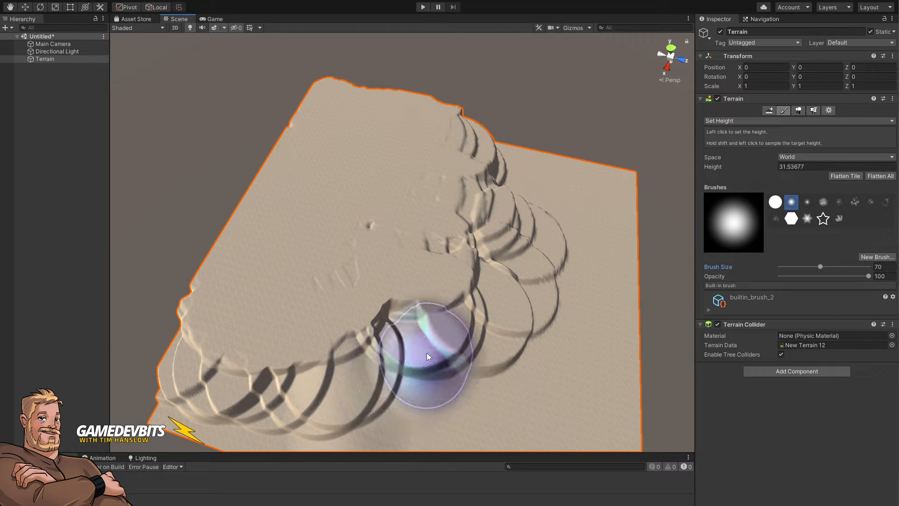
mouse_move(426, 352)
left_mouse_down()
mouse_move(506, 342)
mouse_move(423, 375)
mouse_move(421, 338)
mouse_move(403, 316)
mouse_move(387, 395)
mouse_move(190, 414)
mouse_move(164, 407)
left_mouse_up()
left_click(612, 243)
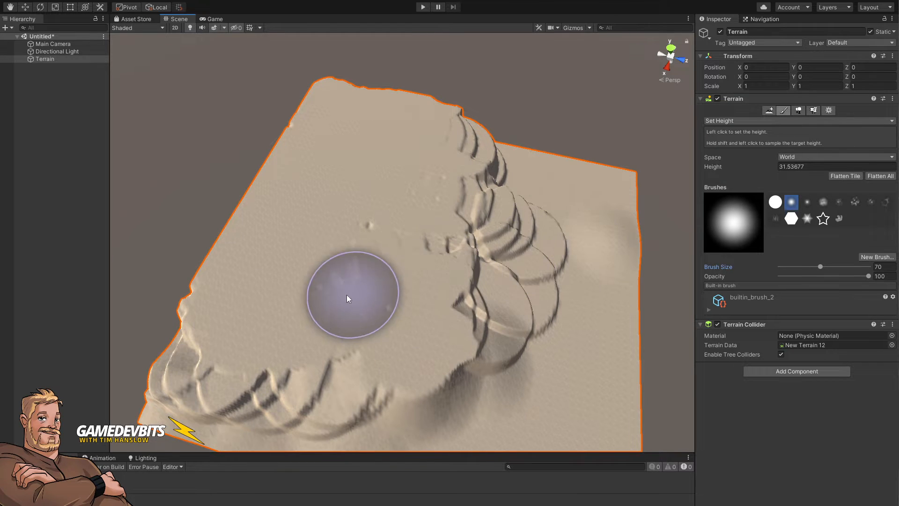
right_click_drag(321, 305, 361, 296)
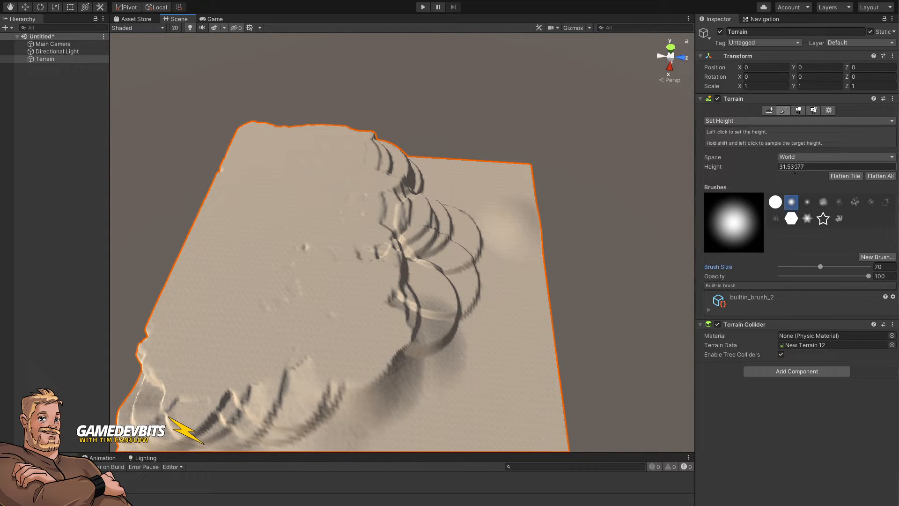
Step: Set the target height to 50 and paint the terrain's front up to it with the soft, then hard round brush
left_click(817, 168)
type("50")
left_click(369, 333)
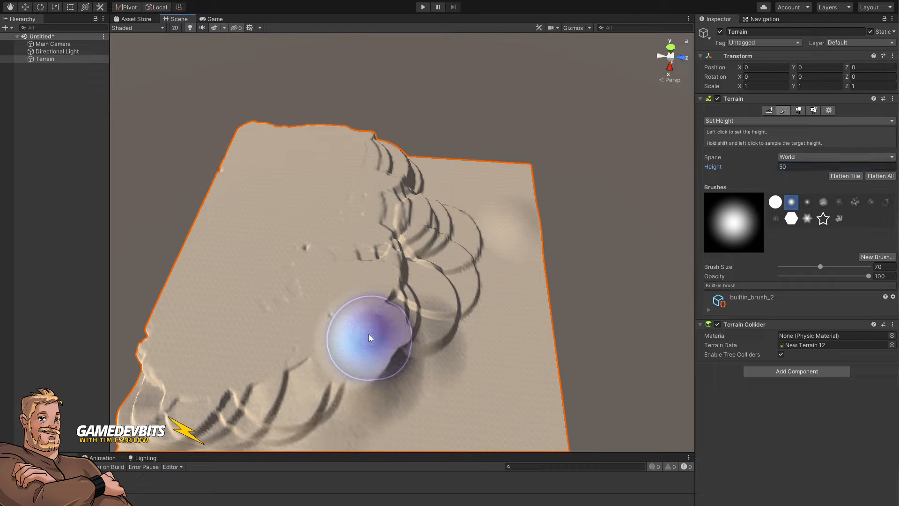
left_click_drag(369, 333, 423, 330)
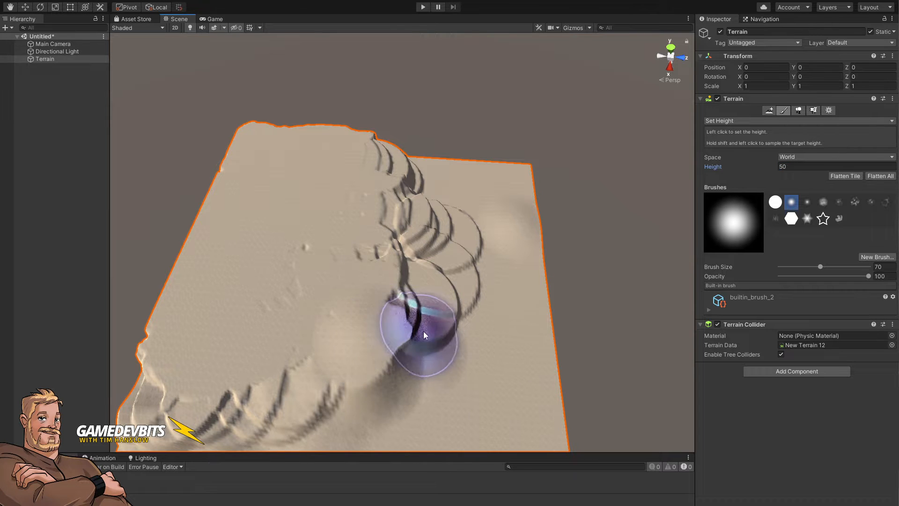
left_click(775, 201)
left_click(419, 380)
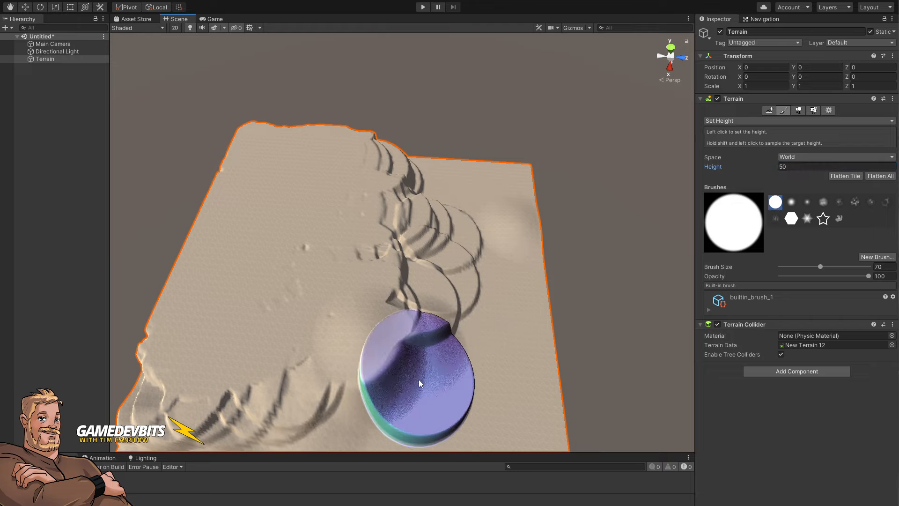
mouse_move(418, 379)
left_mouse_down()
mouse_move(412, 314)
mouse_move(462, 320)
mouse_move(445, 375)
mouse_move(391, 410)
mouse_move(296, 407)
mouse_move(344, 437)
mouse_move(380, 424)
mouse_move(221, 448)
mouse_move(287, 429)
left_mouse_up()
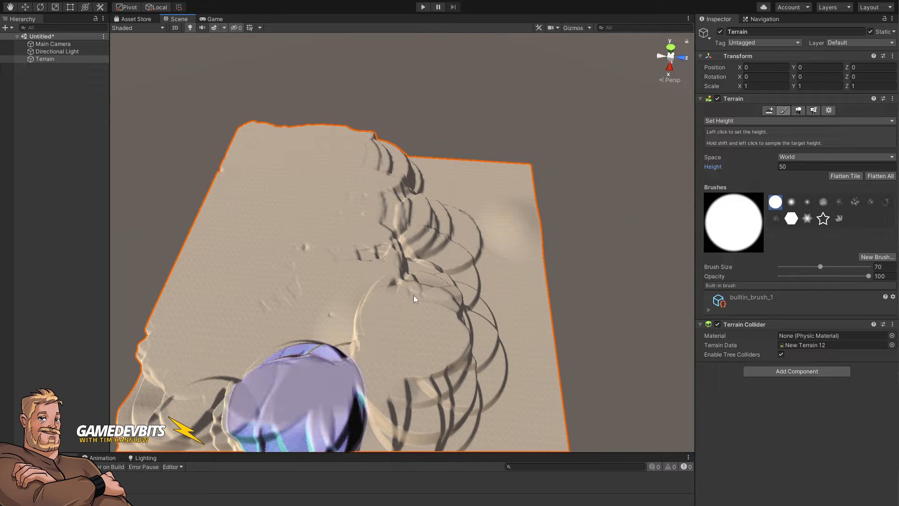
mouse_move(477, 260)
left_mouse_down()
mouse_move(529, 291)
mouse_move(525, 300)
mouse_move(442, 286)
mouse_move(440, 276)
left_mouse_up()
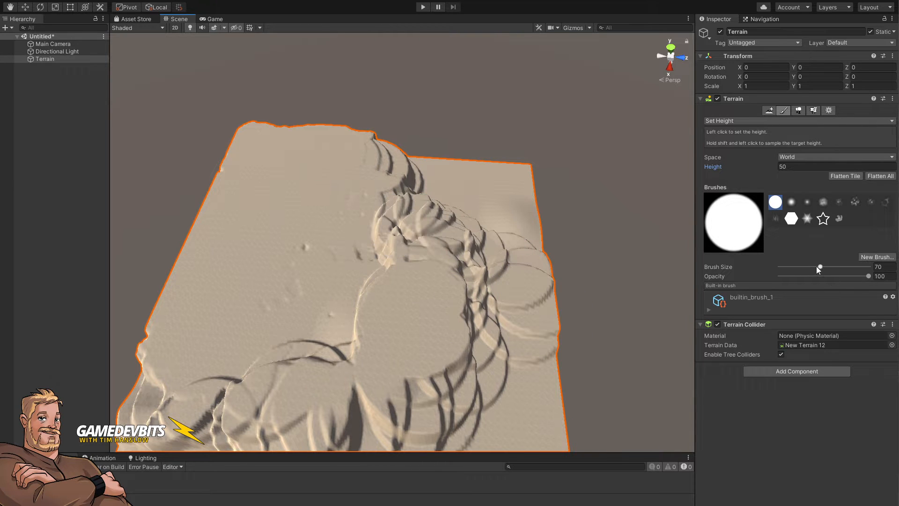
Step: Enlarge the brush to 660 and flatten the entire terrain to height 50
left_click_drag(818, 269, 848, 271)
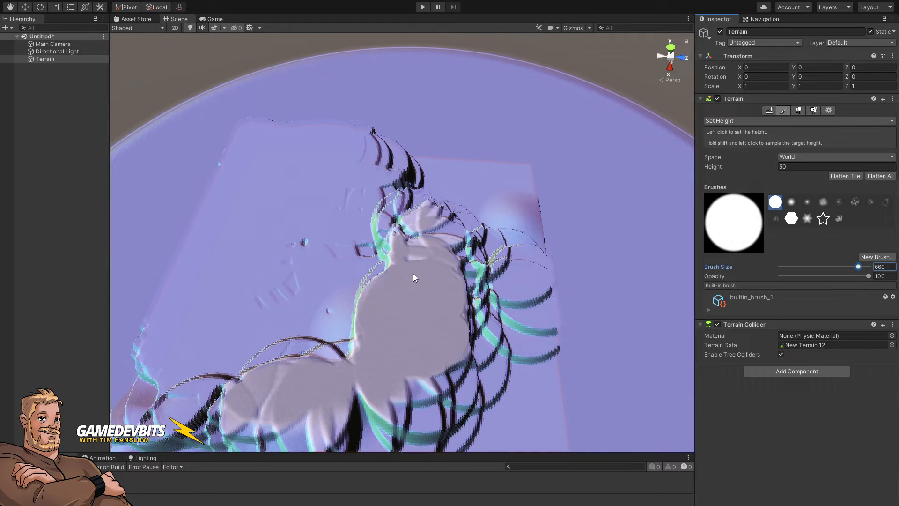
left_click(352, 212)
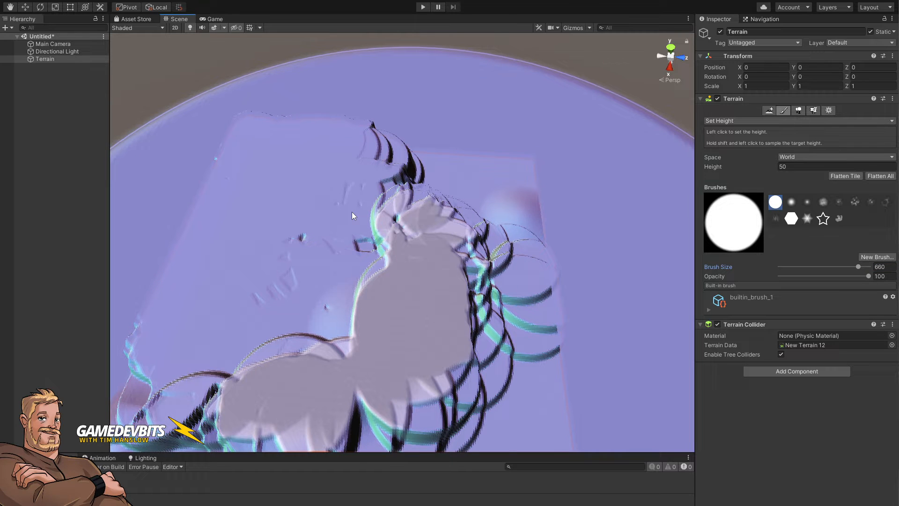
left_click(352, 212)
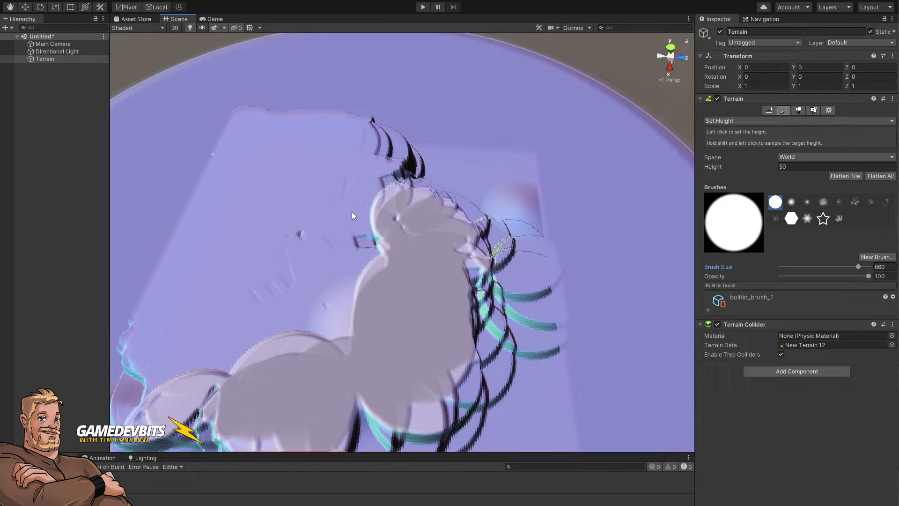
left_click(352, 216)
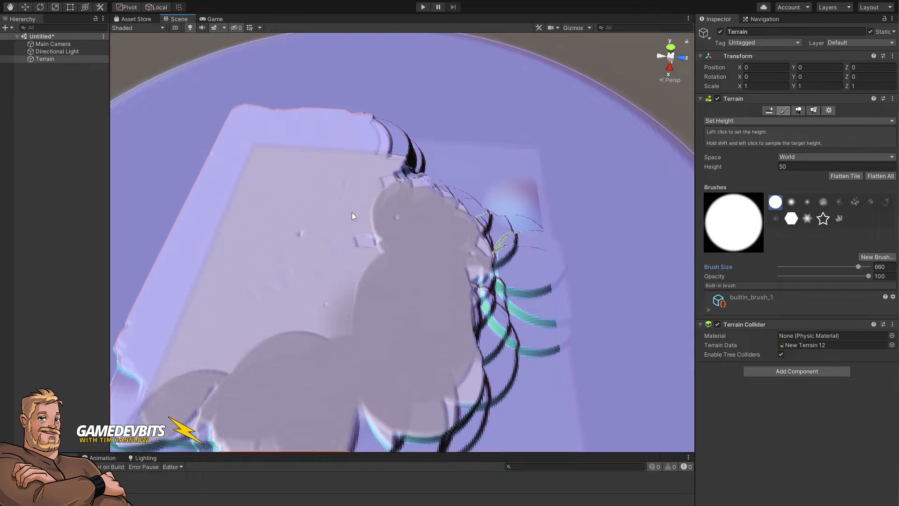
left_click(386, 235)
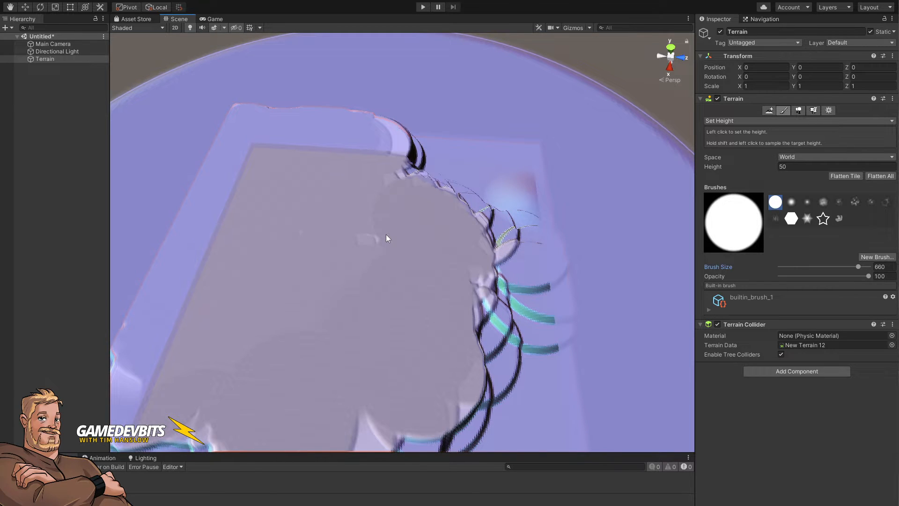
left_click(385, 235)
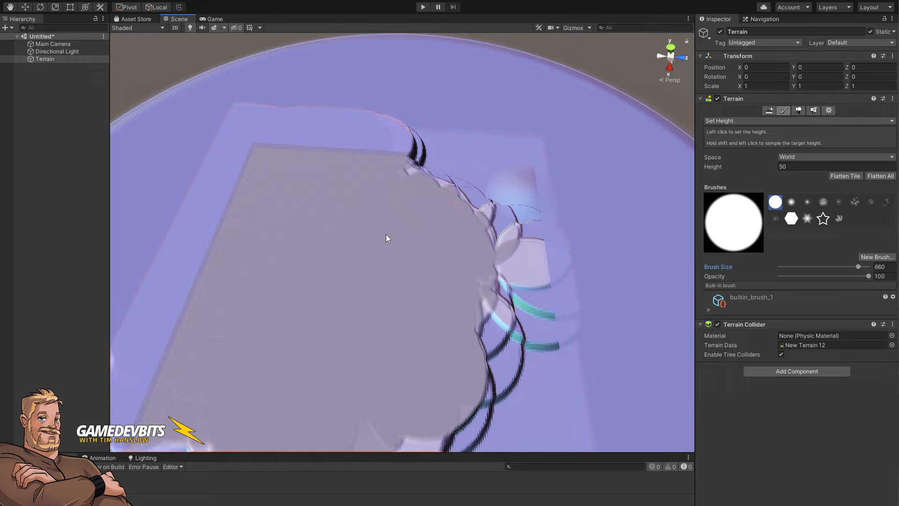
left_click(454, 230)
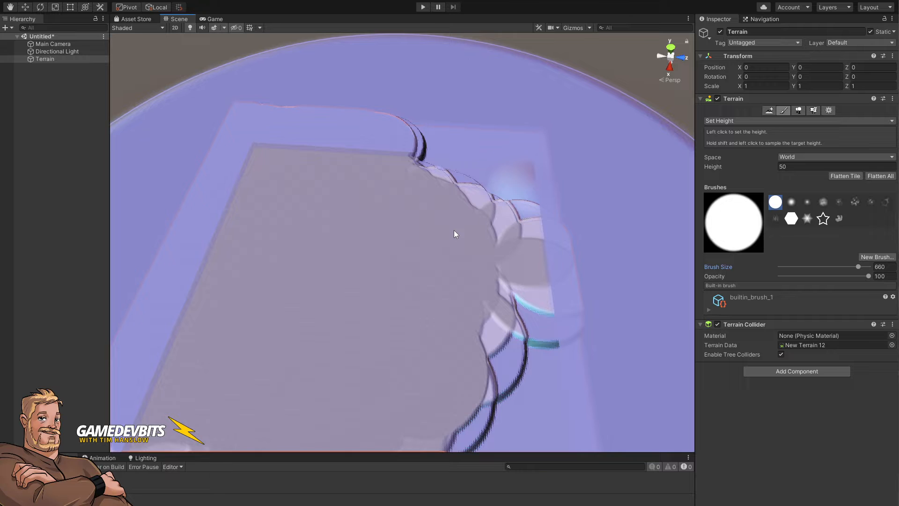
left_click(453, 230)
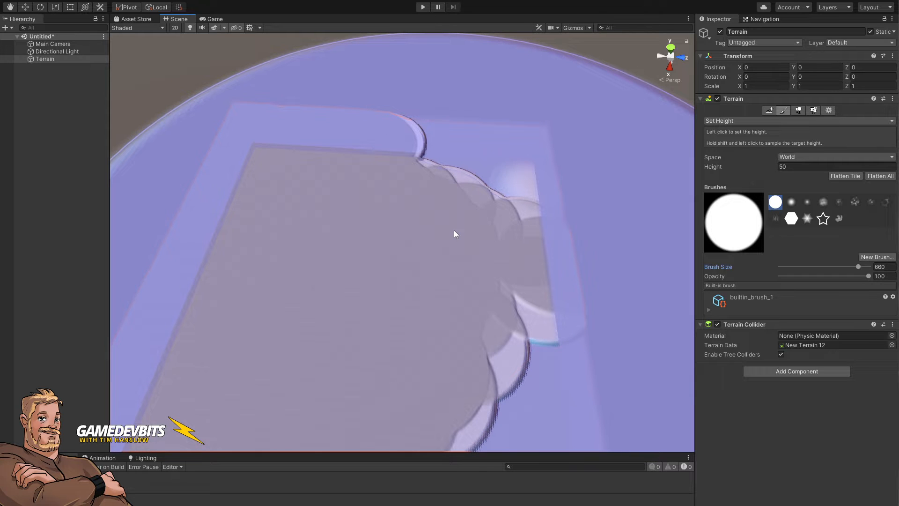
left_click(454, 230)
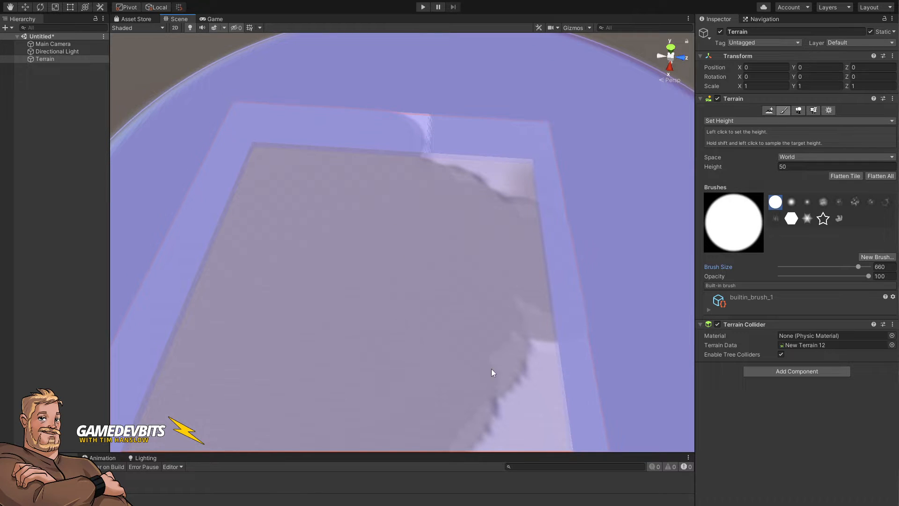
left_click(399, 363)
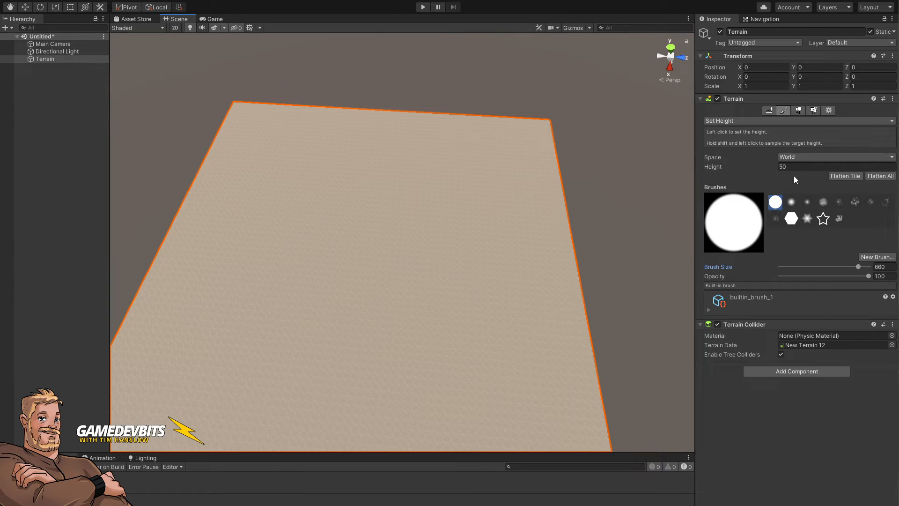
Step: Shrink the brush to 10, switch to Raise or Lower Terrain with the cloudy brush, and lower a small test pit
left_click_drag(842, 265, 791, 268)
left_click_drag(802, 267, 800, 267)
left_click(751, 121)
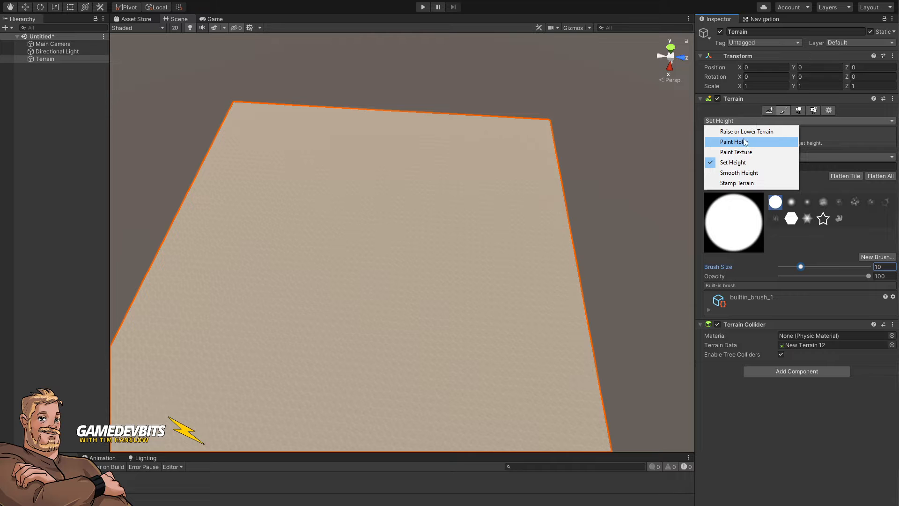
left_click(746, 132)
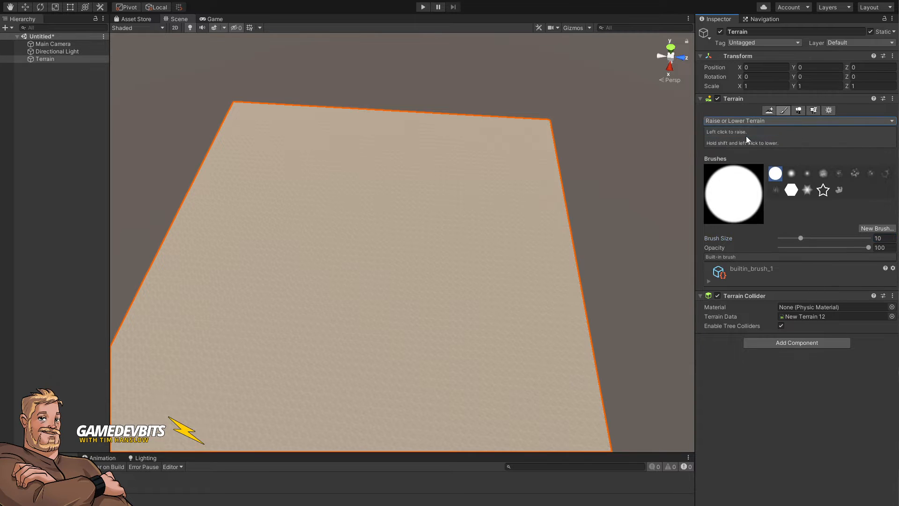
left_click(823, 174)
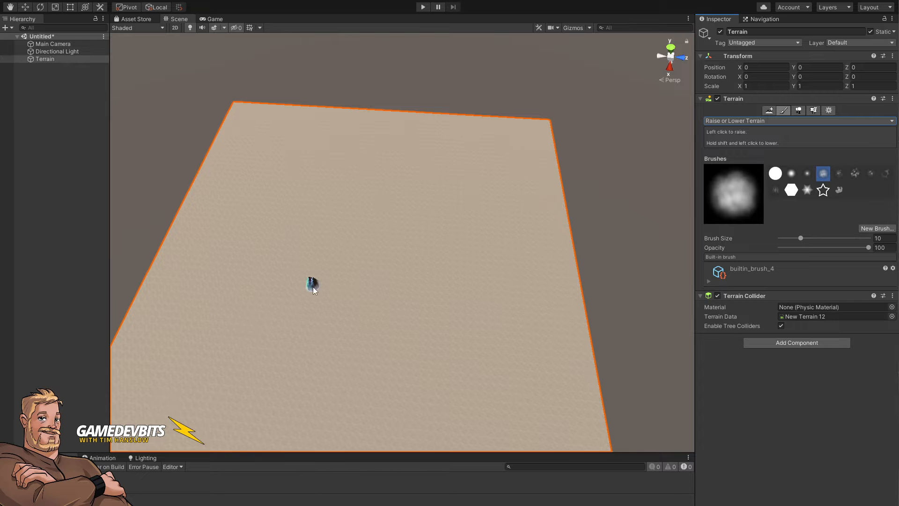
left_click(313, 287)
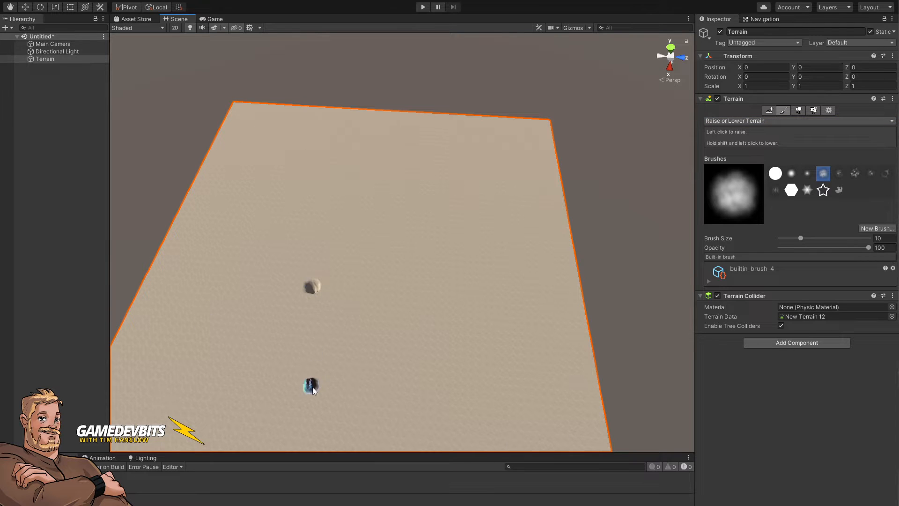
mouse_move(352, 316)
left_mouse_down("alt")
mouse_move(328, 329)
mouse_move(311, 316)
mouse_move(241, 327)
mouse_move(374, 318)
mouse_move(505, 283)
mouse_move(446, 291)
mouse_move(425, 321)
mouse_move(432, 371)
mouse_move(423, 371)
mouse_move(417, 275)
left_mouse_up("alt")
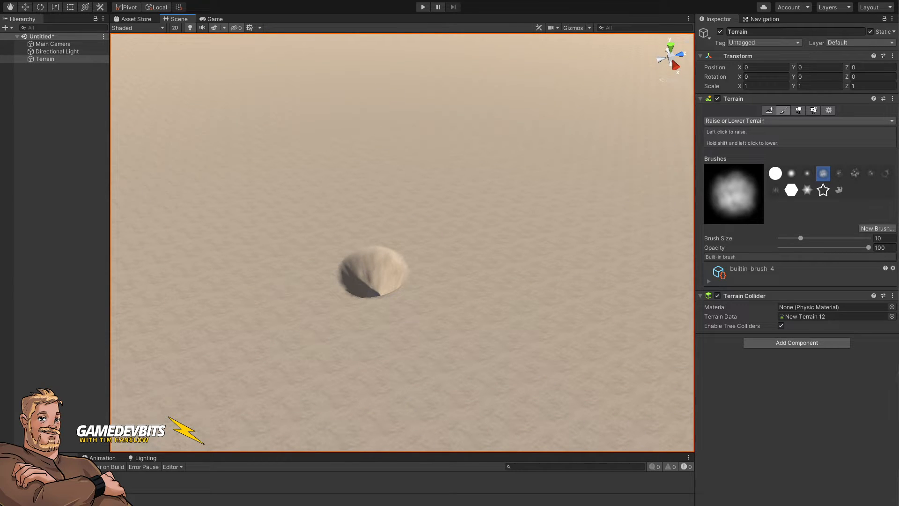
Step: Switch to Set Height, fill the test pit back to height 50, and enlarge the brush to about 30
left_click(743, 121)
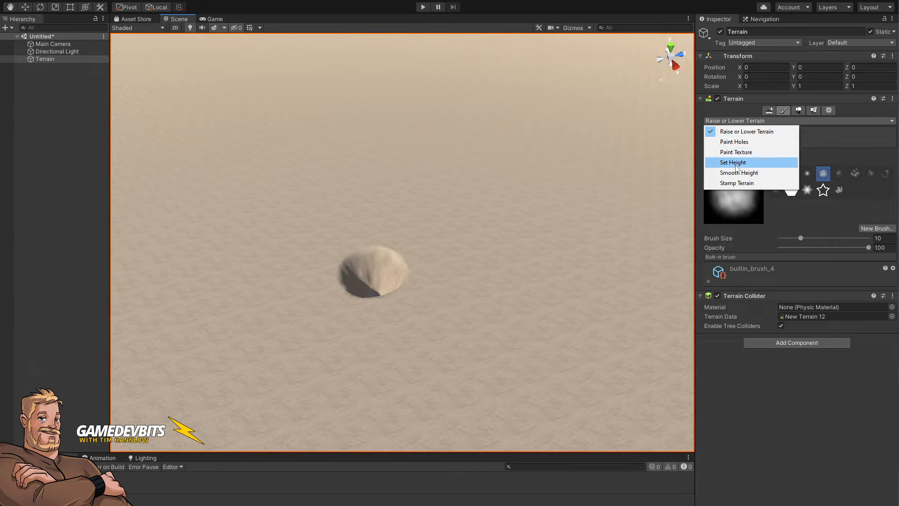
left_click(735, 162)
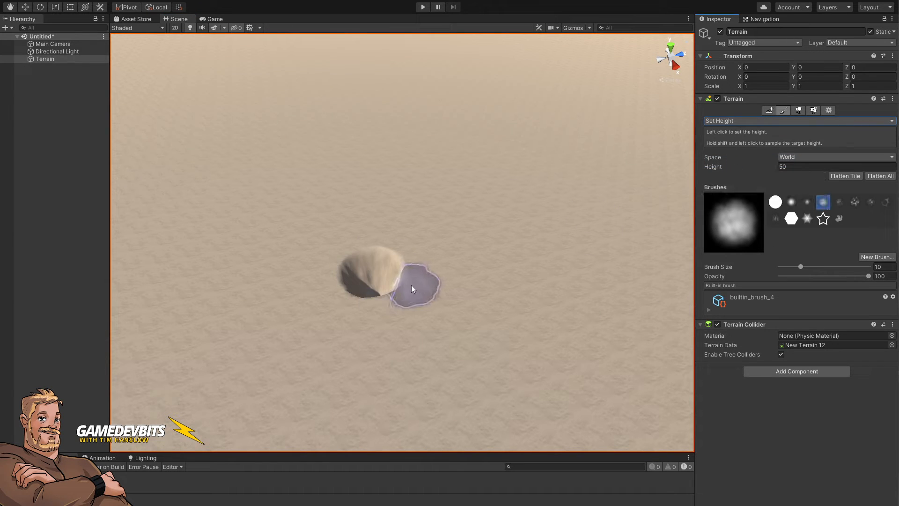
mouse_move(411, 285)
left_mouse_down()
mouse_move(353, 266)
mouse_move(365, 278)
left_mouse_up()
left_click_drag(482, 272, 440, 378, "alt")
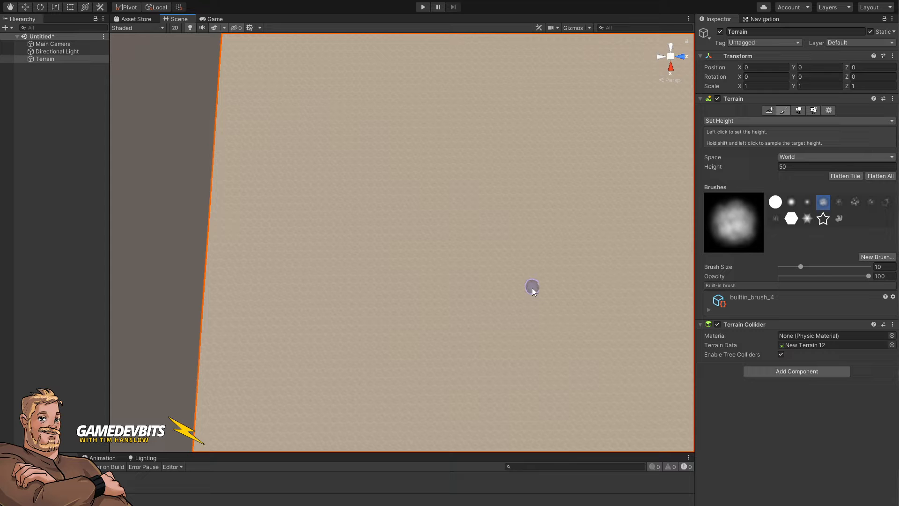
key("bracketright")
key("bracketright")
key("bracketright")
key("bracketright")
key("bracketright")
key("bracketright")
key("bracketright")
key("bracketright")
key("bracketright")
key("bracketright")
key("bracketright")
key("bracketright")
Step: Switch to the browser and look through the Stone Quarry battle map images
key("alt+Tab")
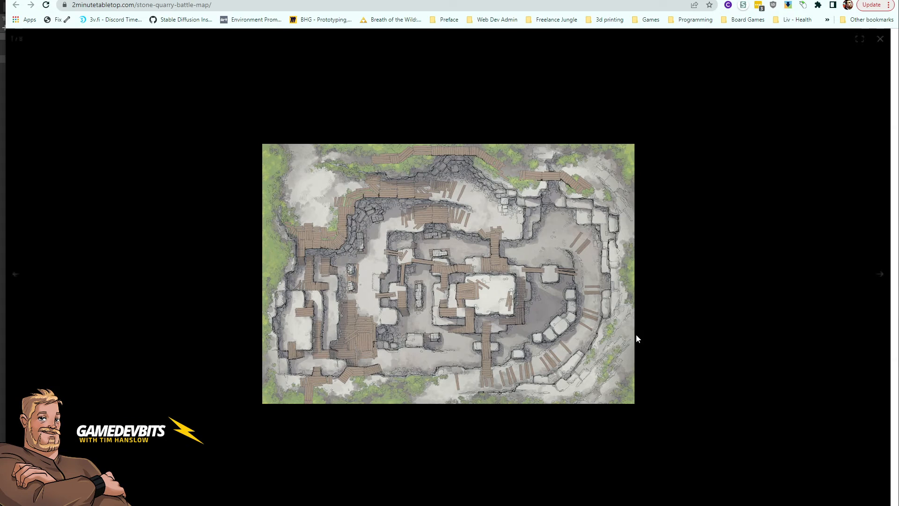
key("Right")
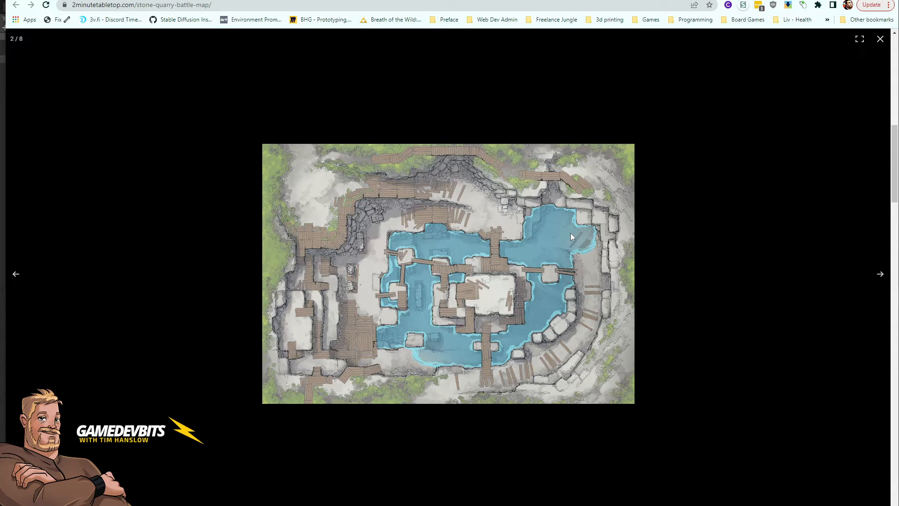
left_click(880, 275)
key("Left")
key("Left")
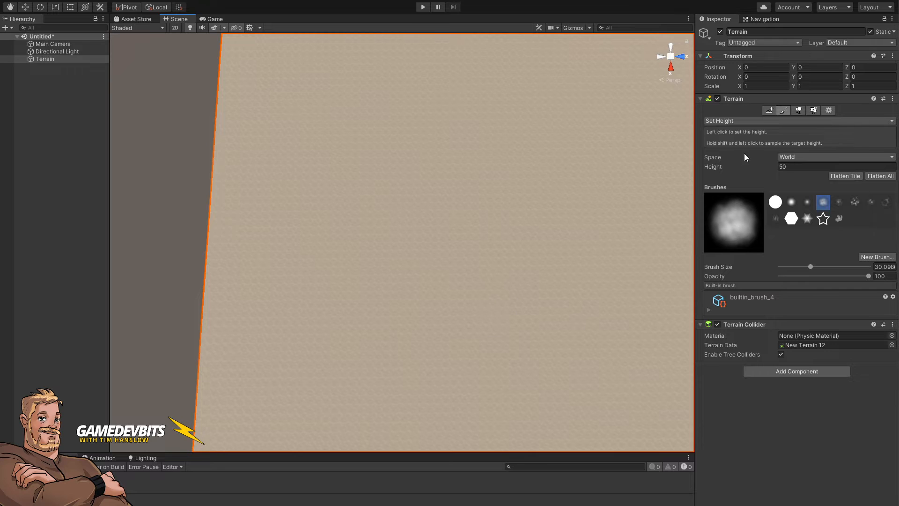
Step: Switch to Raise or Lower Terrain and lower a pit into the middle of the terrain
left_click(731, 120)
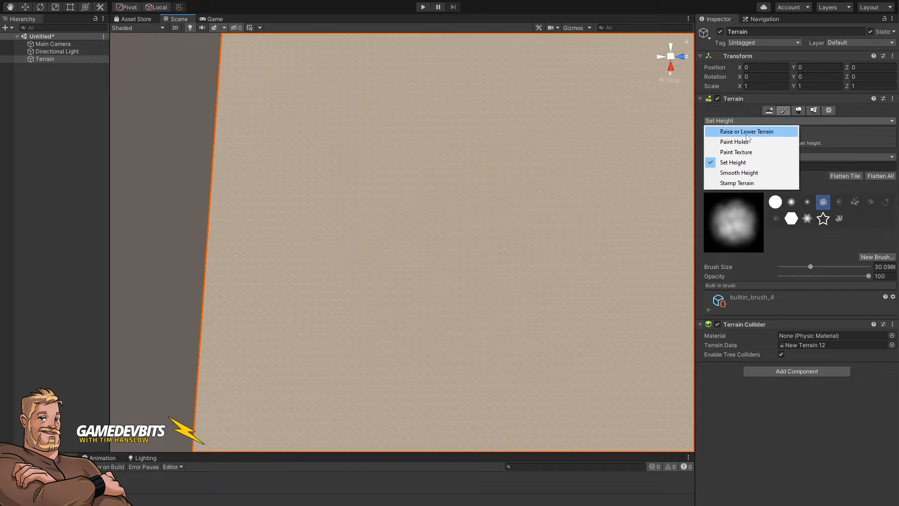
left_click(744, 130)
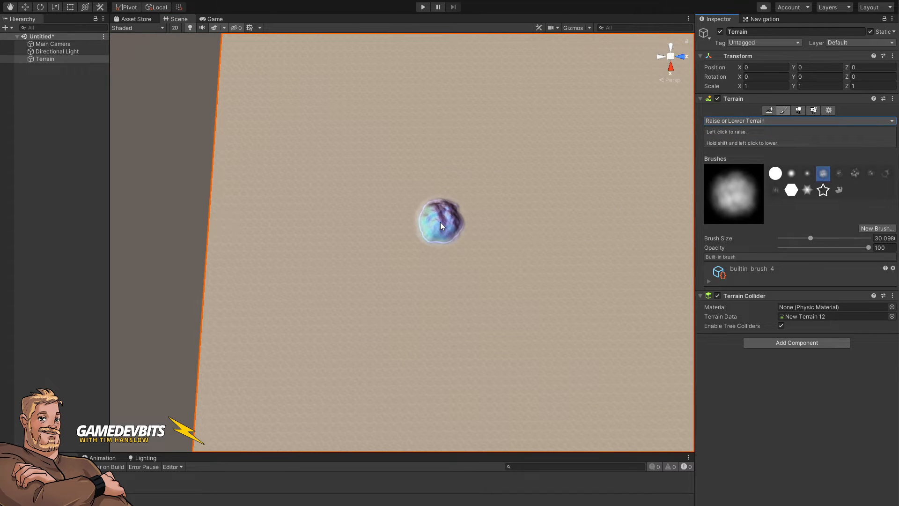
left_click_drag(412, 237, 416, 203, "alt")
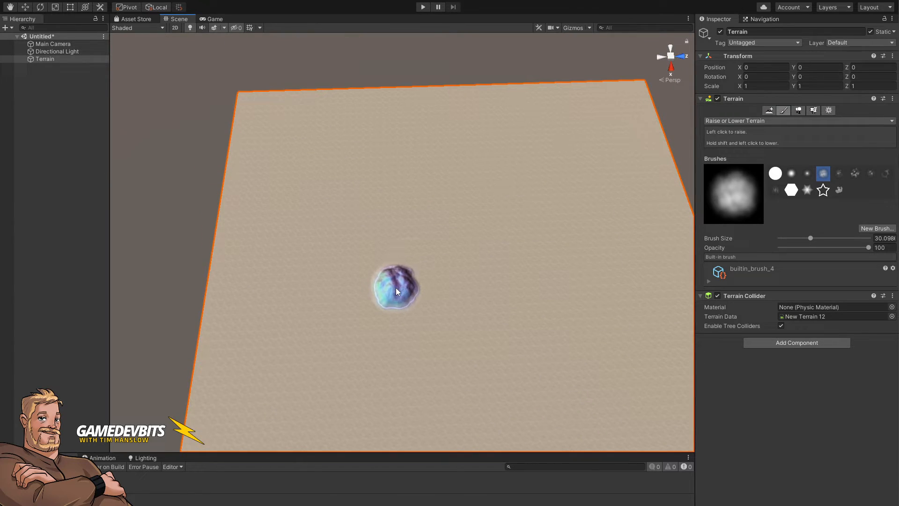
left_click_drag(396, 288, 399, 293)
mouse_move(575, 335)
left_mouse_down("alt")
mouse_move(459, 346)
mouse_move(431, 367)
mouse_move(451, 360)
mouse_move(458, 370)
left_mouse_up("alt")
right_click_drag(458, 368, 460, 366)
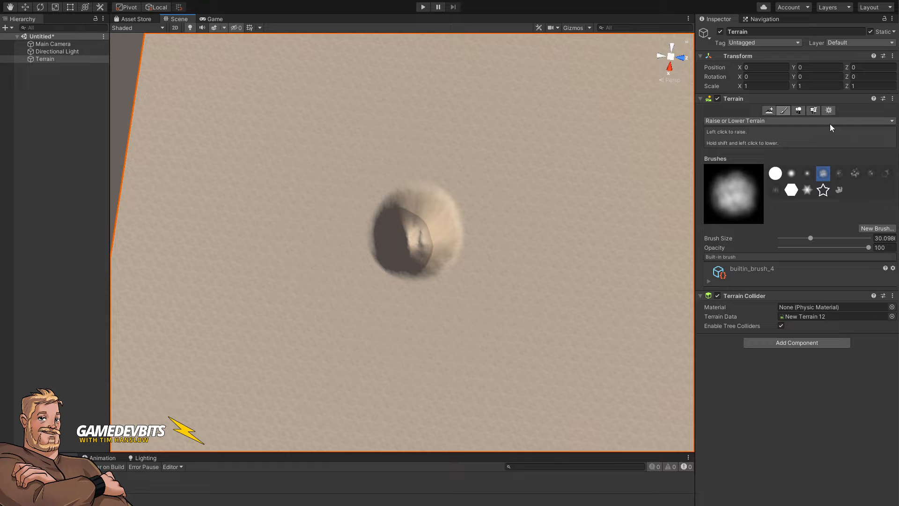
Step: Switch to Set Height, sample the pit floor at about 14.7, and widen the pit into a flat-floored basin
left_click(737, 121)
left_click(733, 163)
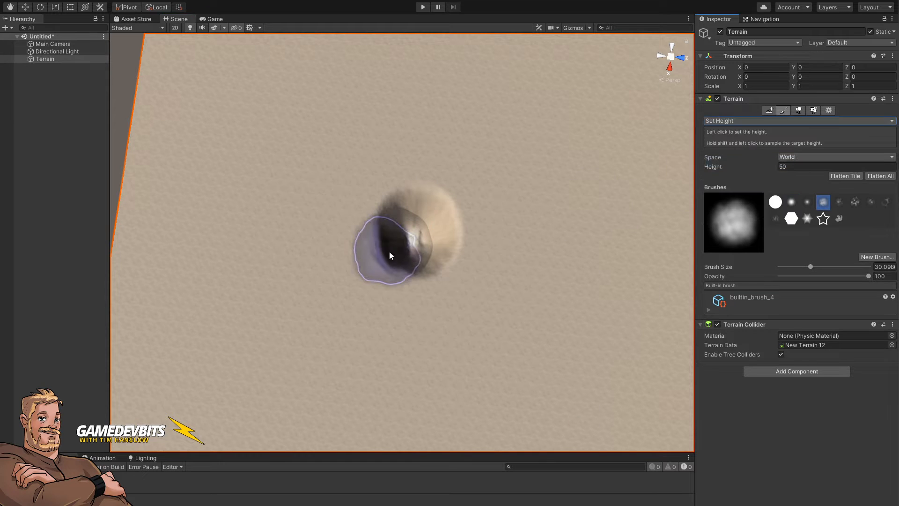
mouse_move(413, 244)
left_mouse_down()
mouse_move(413, 236)
mouse_move(459, 235)
mouse_move(500, 265)
mouse_move(440, 273)
mouse_move(451, 251)
mouse_move(482, 265)
mouse_move(450, 243)
mouse_move(417, 279)
mouse_move(584, 268)
mouse_move(474, 231)
mouse_move(450, 258)
left_mouse_up()
mouse_move(471, 289)
right_mouse_down()
mouse_move(485, 288)
mouse_move(381, 254)
right_mouse_up()
left_click_drag(404, 294, 506, 279)
mouse_move(436, 288)
left_mouse_down()
mouse_move(395, 296)
mouse_move(445, 271)
mouse_move(478, 283)
mouse_move(478, 272)
mouse_move(423, 257)
mouse_move(373, 291)
mouse_move(358, 235)
mouse_move(361, 294)
mouse_move(389, 303)
mouse_move(417, 297)
mouse_move(366, 328)
mouse_move(396, 315)
mouse_move(387, 299)
mouse_move(523, 310)
mouse_move(505, 288)
mouse_move(507, 241)
mouse_move(536, 233)
mouse_move(564, 186)
mouse_move(591, 179)
mouse_move(617, 199)
mouse_move(580, 251)
mouse_move(591, 274)
mouse_move(581, 302)
mouse_move(364, 310)
mouse_move(516, 305)
mouse_move(466, 298)
mouse_move(437, 269)
mouse_move(491, 256)
mouse_move(463, 230)
mouse_move(443, 239)
mouse_move(482, 249)
mouse_move(514, 244)
mouse_move(535, 283)
mouse_move(510, 307)
mouse_move(371, 329)
mouse_move(533, 319)
mouse_move(469, 335)
mouse_move(555, 280)
mouse_move(519, 278)
mouse_move(511, 265)
mouse_move(551, 209)
mouse_move(582, 203)
mouse_move(602, 270)
mouse_move(594, 333)
mouse_move(527, 325)
mouse_move(560, 295)
mouse_move(561, 276)
mouse_move(548, 302)
mouse_move(552, 278)
mouse_move(541, 249)
mouse_move(544, 238)
mouse_move(563, 239)
mouse_move(565, 219)
mouse_move(549, 209)
mouse_move(572, 184)
mouse_move(593, 188)
mouse_move(604, 196)
mouse_move(614, 302)
mouse_move(568, 288)
mouse_move(538, 316)
mouse_move(532, 340)
mouse_move(513, 330)
mouse_move(484, 336)
mouse_move(514, 336)
left_mouse_up()
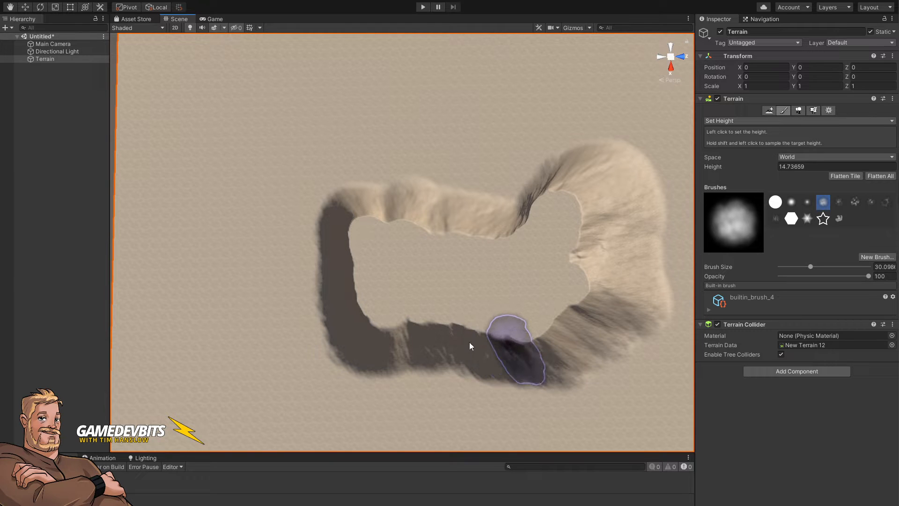
Step: Switch to the hard round brush and sharpen the basin's edges with Set Height
left_click(776, 202)
mouse_move(513, 293)
left_mouse_down()
mouse_move(504, 254)
mouse_move(446, 243)
mouse_move(362, 245)
mouse_move(381, 350)
mouse_move(454, 335)
mouse_move(395, 352)
mouse_move(371, 348)
mouse_move(523, 340)
mouse_move(524, 353)
mouse_move(447, 363)
mouse_move(566, 287)
mouse_move(586, 204)
mouse_move(584, 312)
mouse_move(546, 315)
mouse_move(526, 349)
mouse_move(453, 353)
mouse_move(464, 327)
mouse_move(561, 217)
mouse_move(581, 221)
mouse_move(591, 254)
mouse_move(576, 276)
mouse_move(623, 209)
left_mouse_up()
left_click_drag(538, 215, 353, 270, "alt")
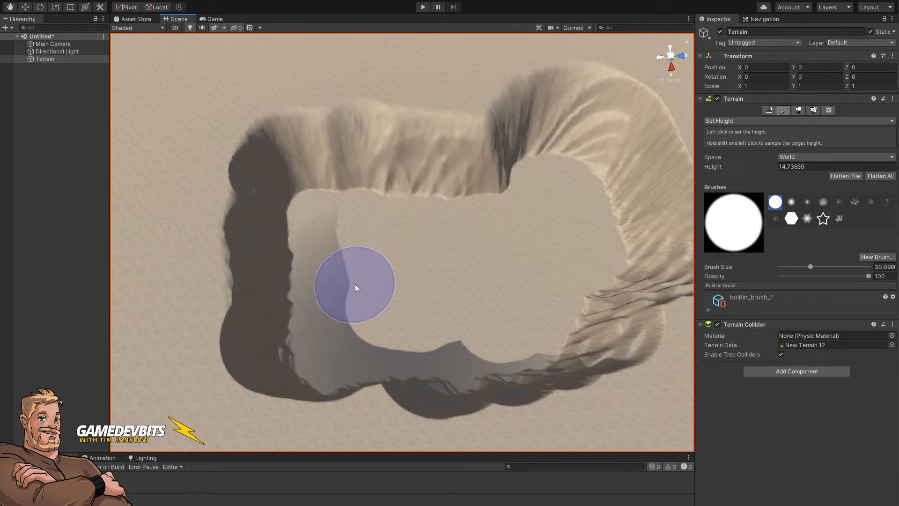
left_click_drag(358, 292, 217, 266, "alt")
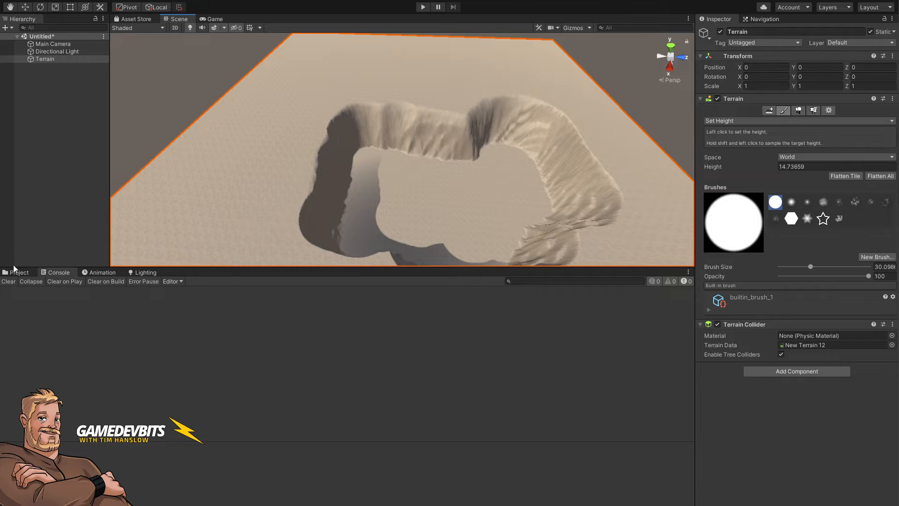
Step: Open the project assets and place two wooden bridge prefabs on the terrain beside the basin
left_click(14, 275)
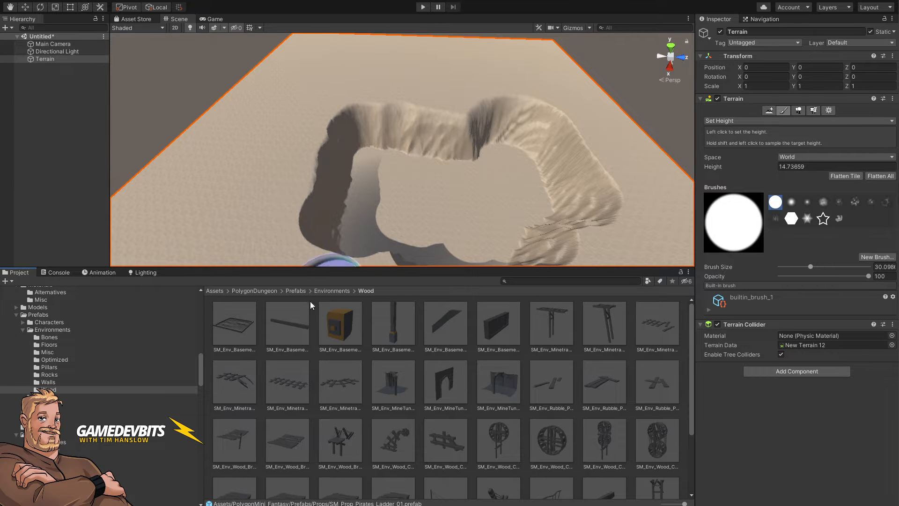
scroll(564, 382, "down", 2)
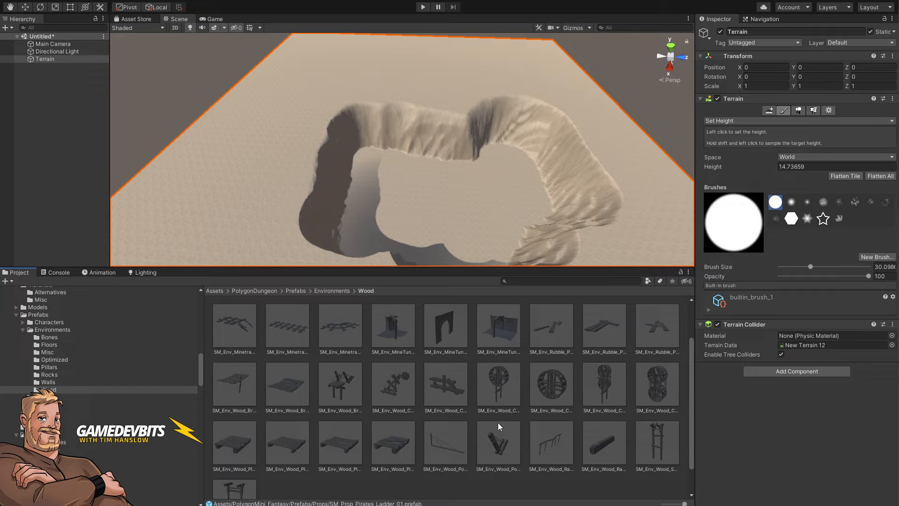
left_click_drag(286, 389, 284, 218)
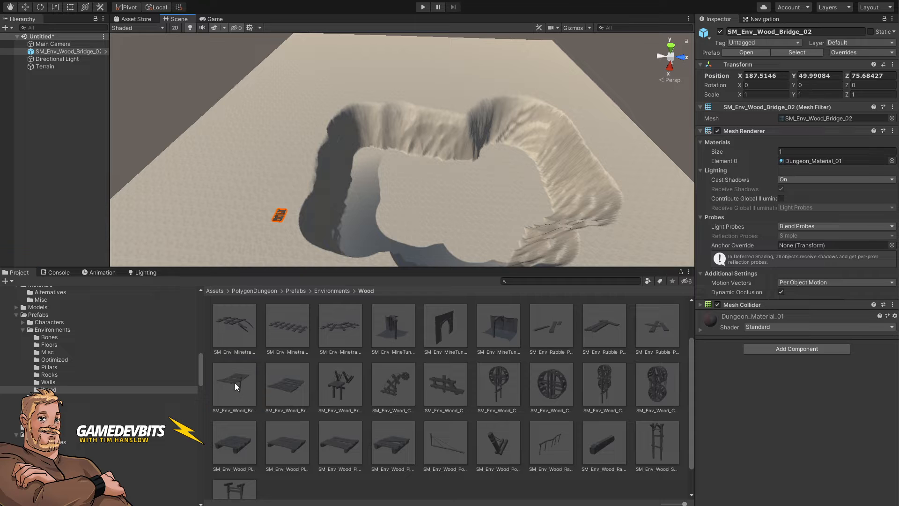
left_click_drag(236, 386, 271, 236)
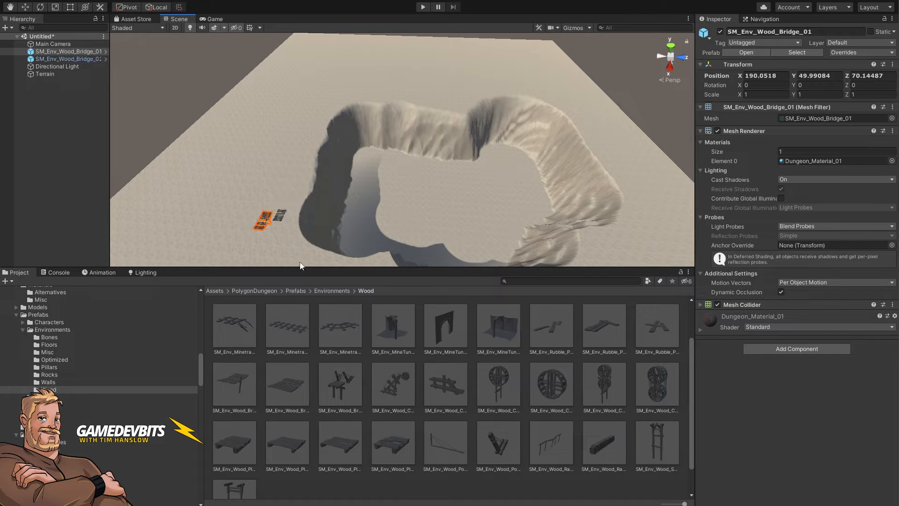
Step: Search the project assets for ladder and filter the results to prefabs
left_click(521, 282)
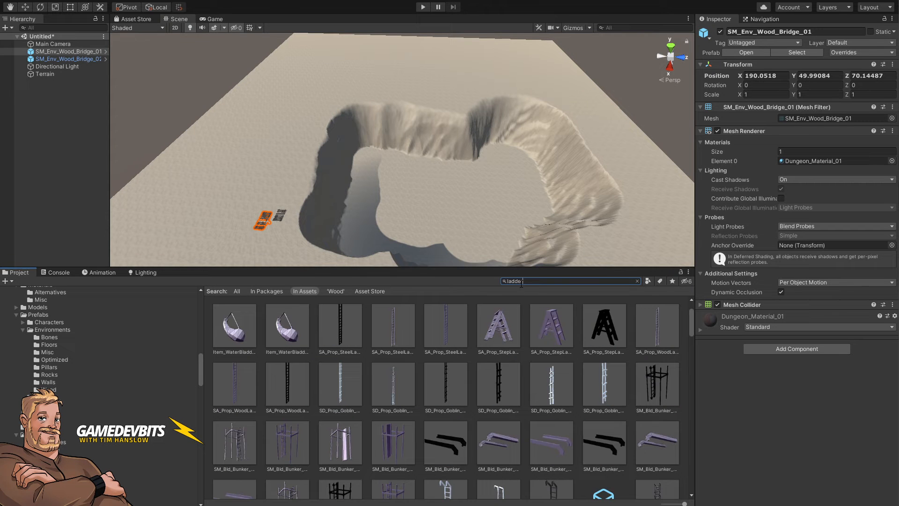
type("ladder")
left_click(648, 281)
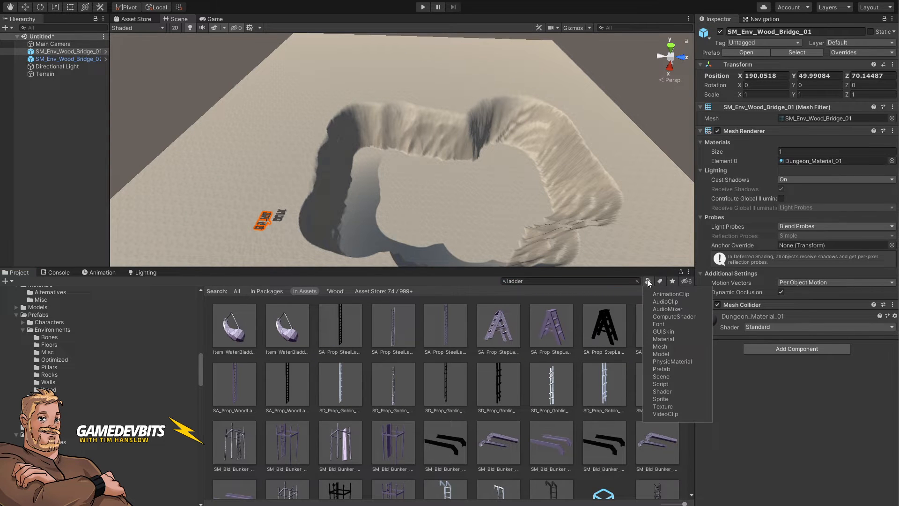
left_click(665, 369)
scroll(571, 352, "down", 1)
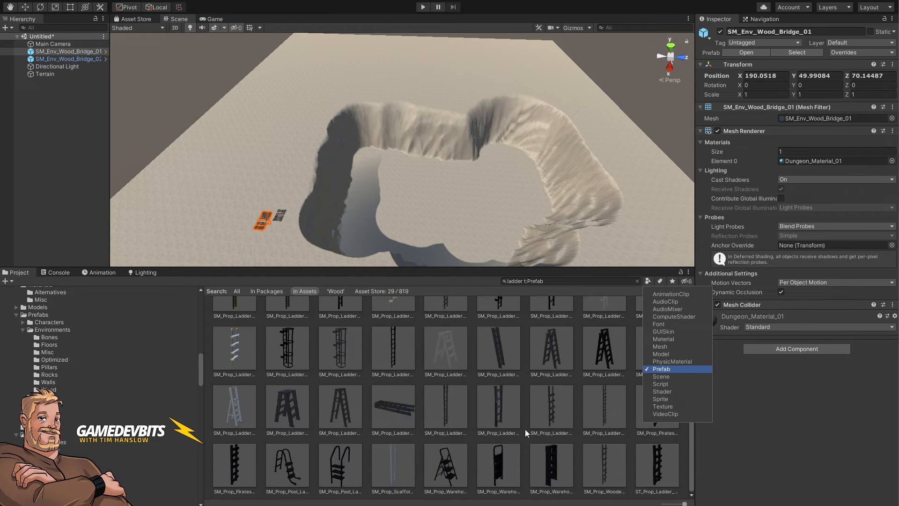
Step: Preview the ladder prefabs to compare their shapes
left_click(505, 414)
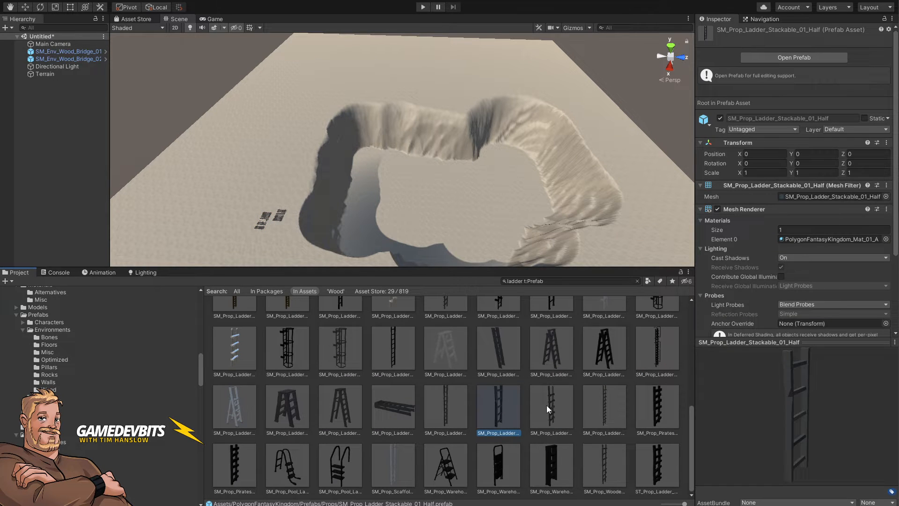
left_click(549, 409)
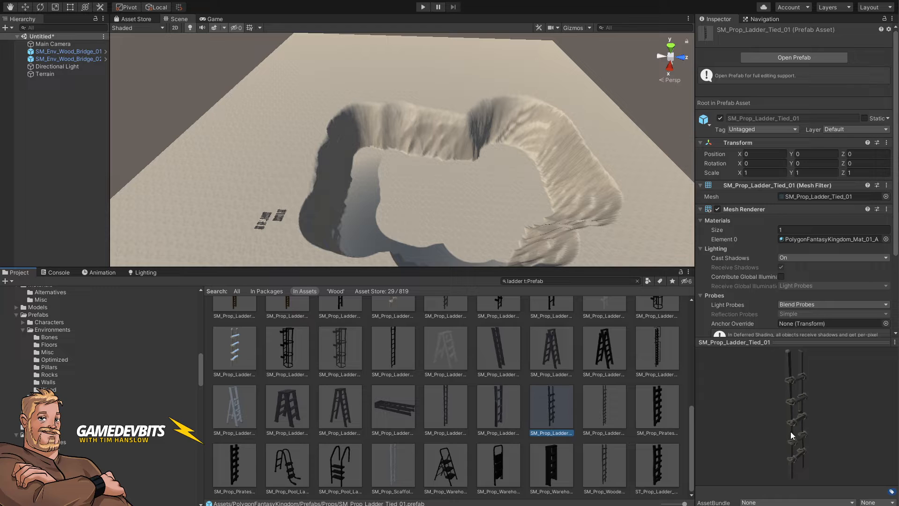
mouse_move(792, 431)
left_mouse_down()
mouse_move(769, 427)
mouse_move(755, 450)
mouse_move(822, 426)
mouse_move(786, 424)
left_mouse_up()
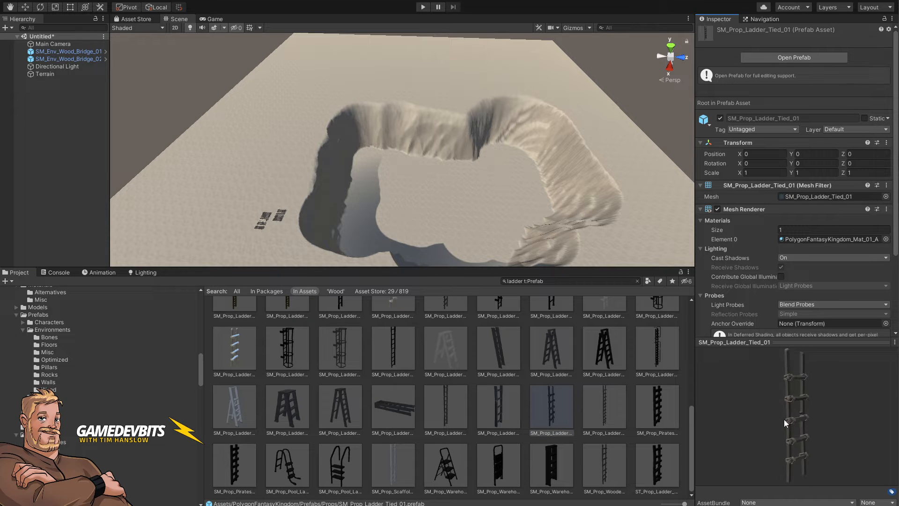
left_click(652, 404)
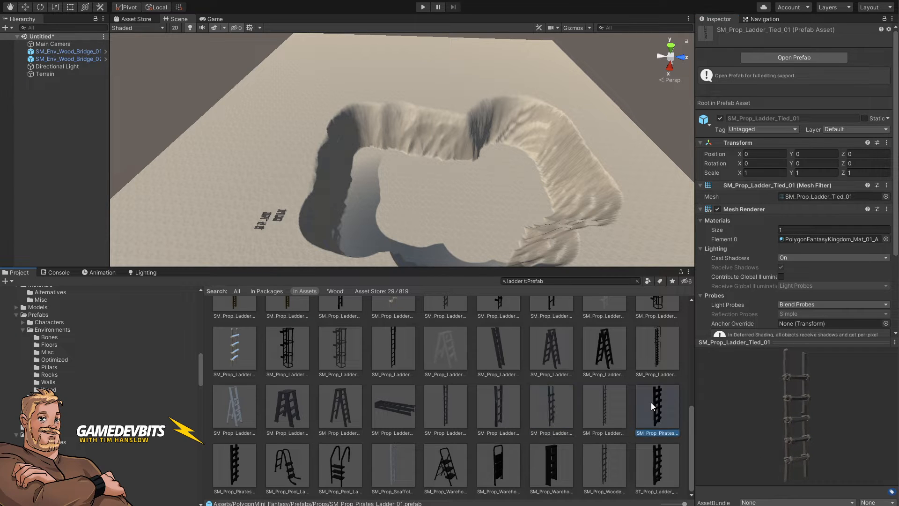
left_click_drag(799, 432, 735, 406)
left_click(601, 411)
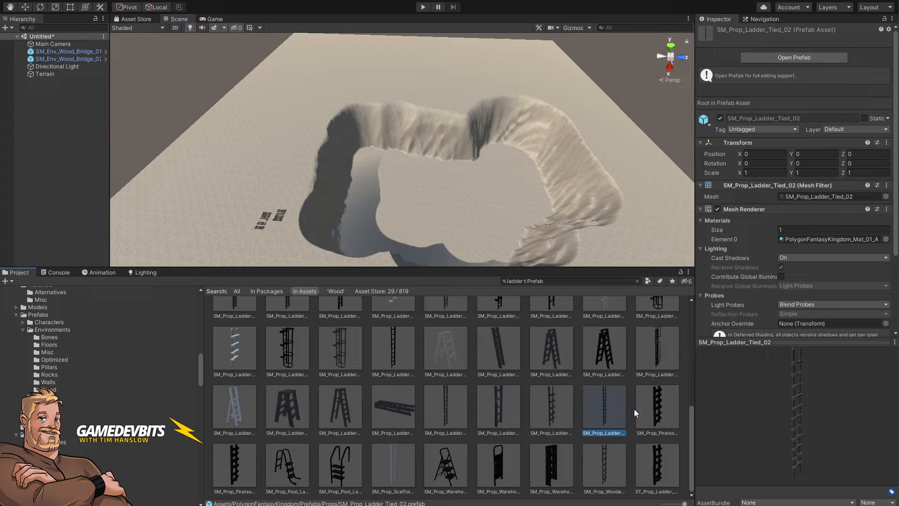
left_click(669, 406)
left_click(235, 481)
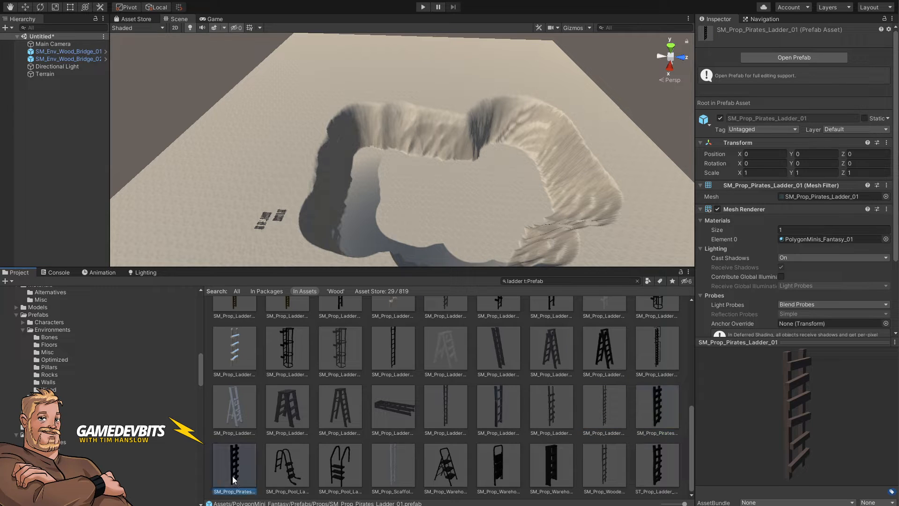
left_click(647, 411)
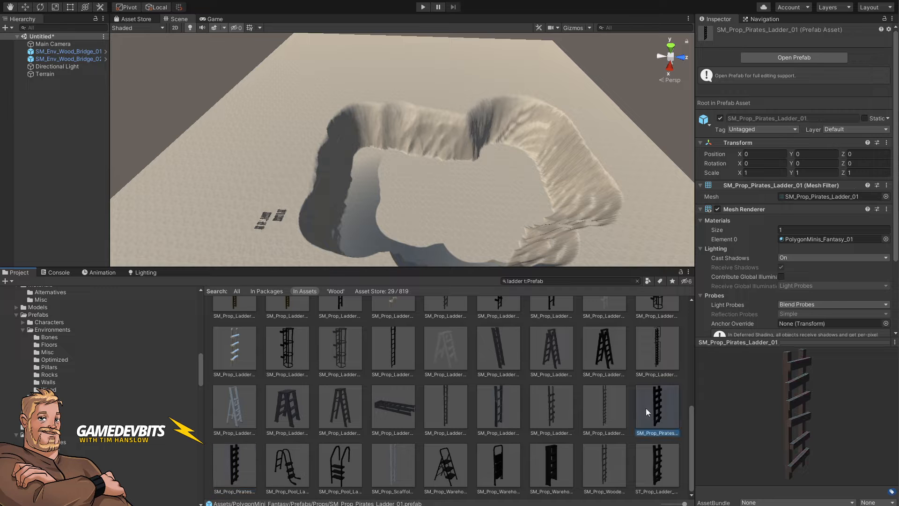
Step: Place the SM_Prop_Pirates_Ladder_01 prefab next to the wooden bridges
left_click_drag(671, 421, 269, 206)
key("f")
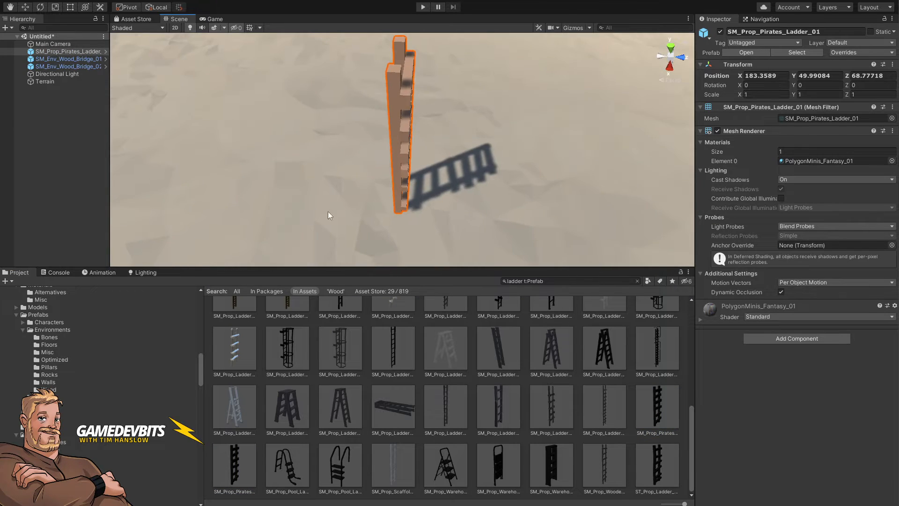
key("s")
right_click_drag(434, 203, 333, 201)
key("d")
left_click_drag(312, 159, 283, 208)
right_click_drag(347, 205, 465, 189)
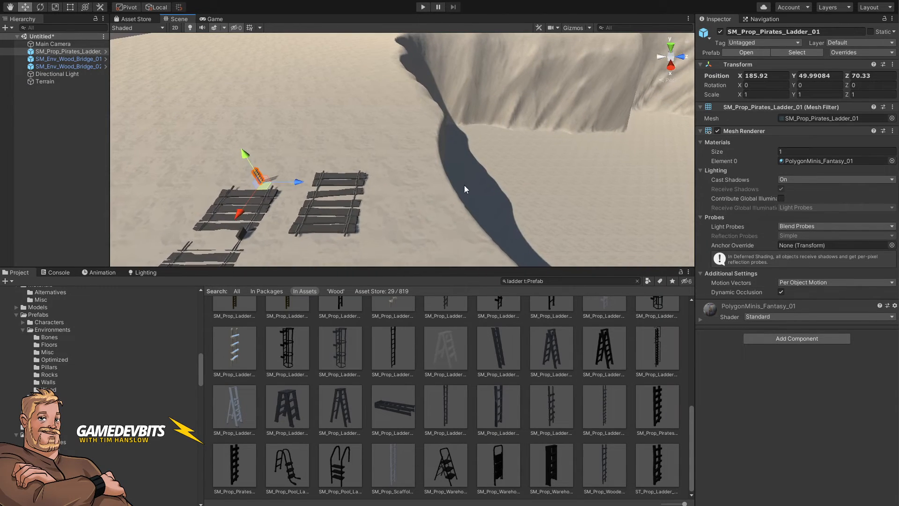
Step: Place the Character_Hero_Knight_Male prefab near the bridges for scale
left_click(52, 323)
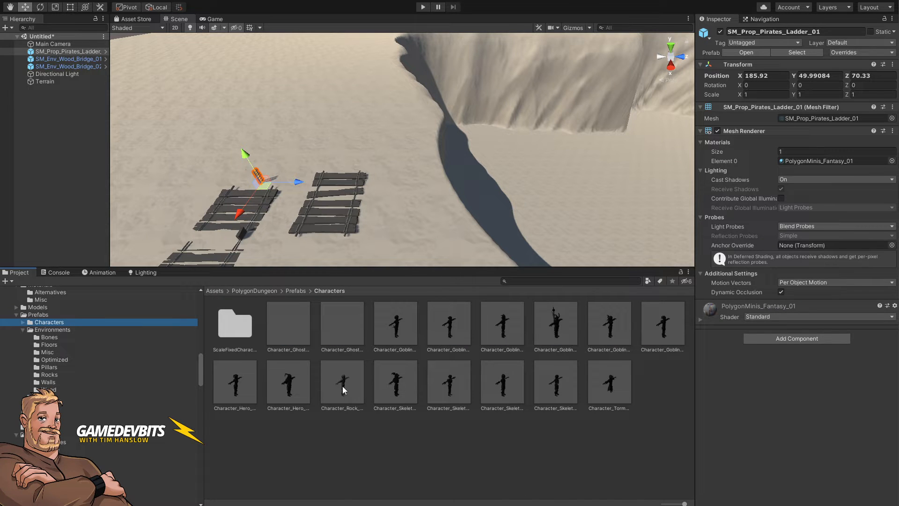
left_click_drag(287, 382, 373, 188)
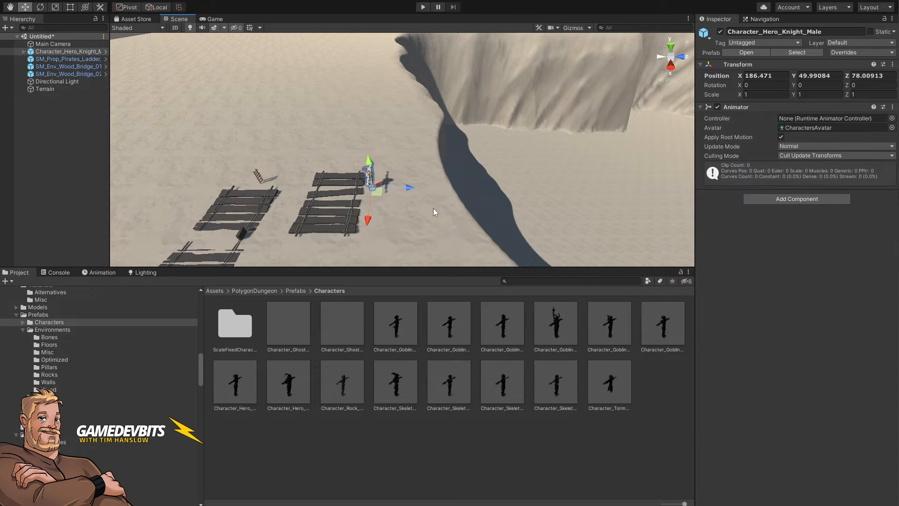
right_click_drag(434, 208, 423, 265)
key("q")
key("w")
key("s")
key("w")
key("w")
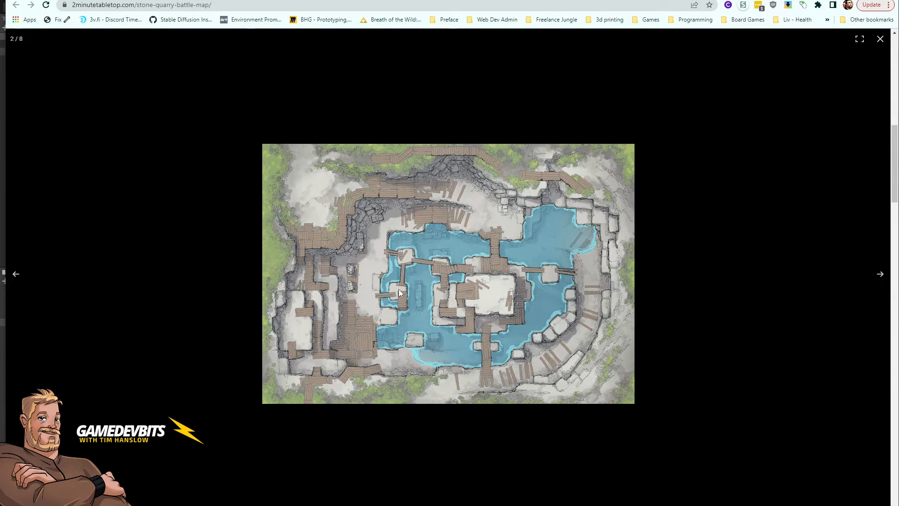
Step: Compare the Stone Quarry battle map images in the browser
left_click(880, 274)
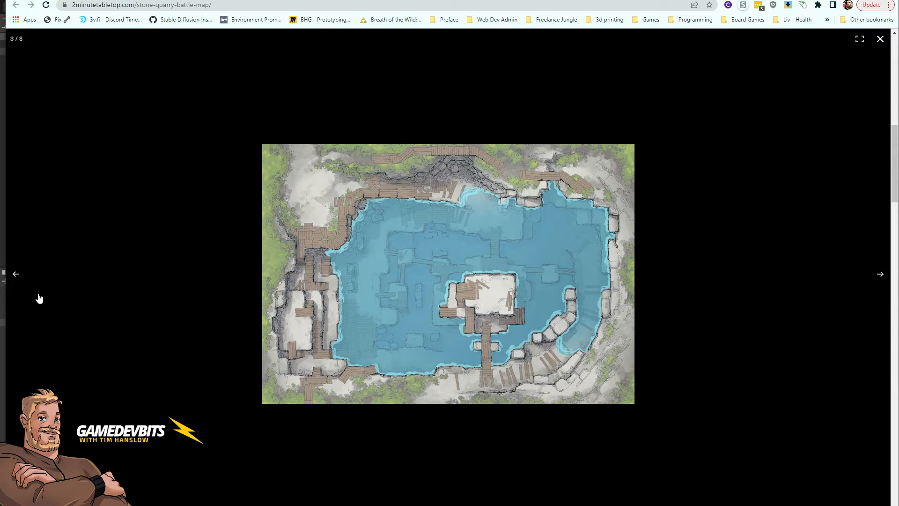
left_click(16, 274)
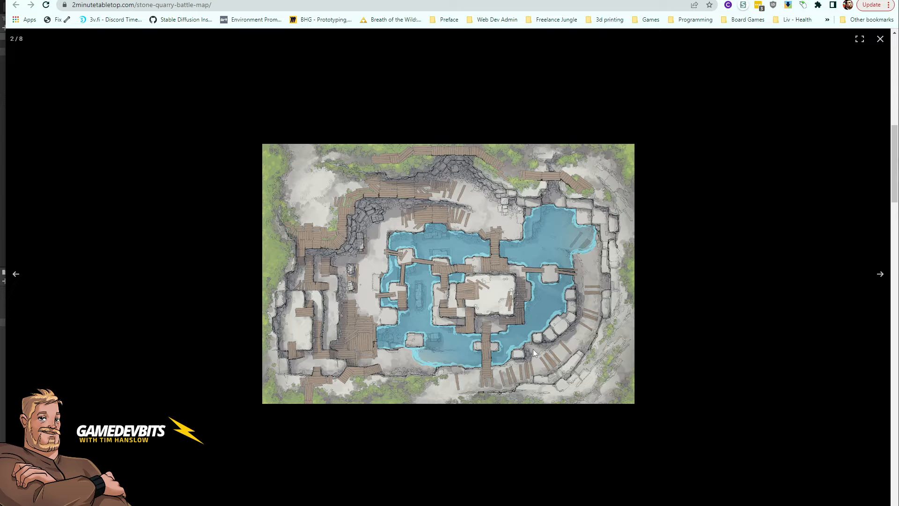
left_click(16, 275)
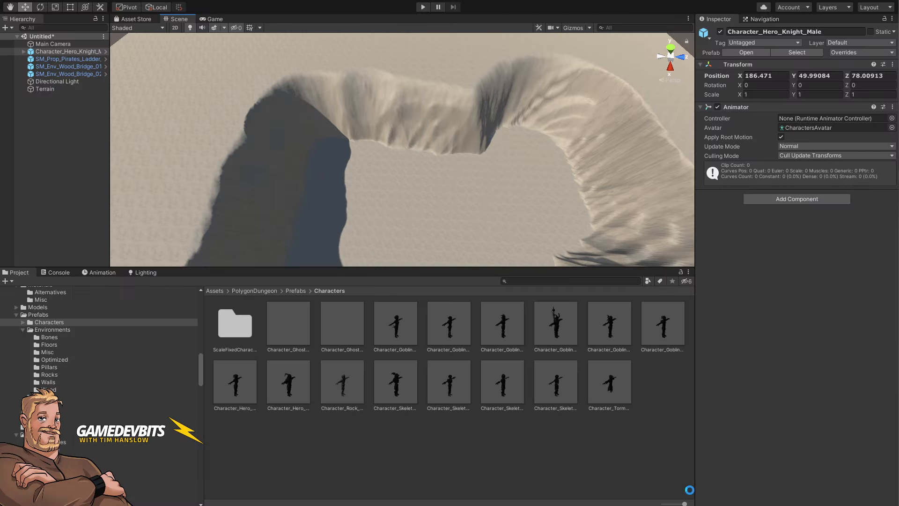
Step: Select the terrain, switch to Set Height, and lower the brush opacity to about 67.8
left_click(403, 135)
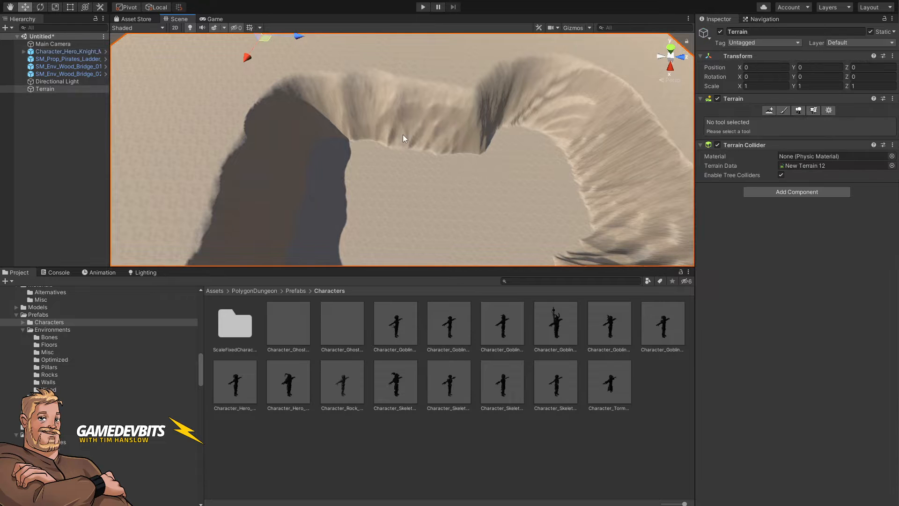
left_click(785, 111)
left_click(748, 121)
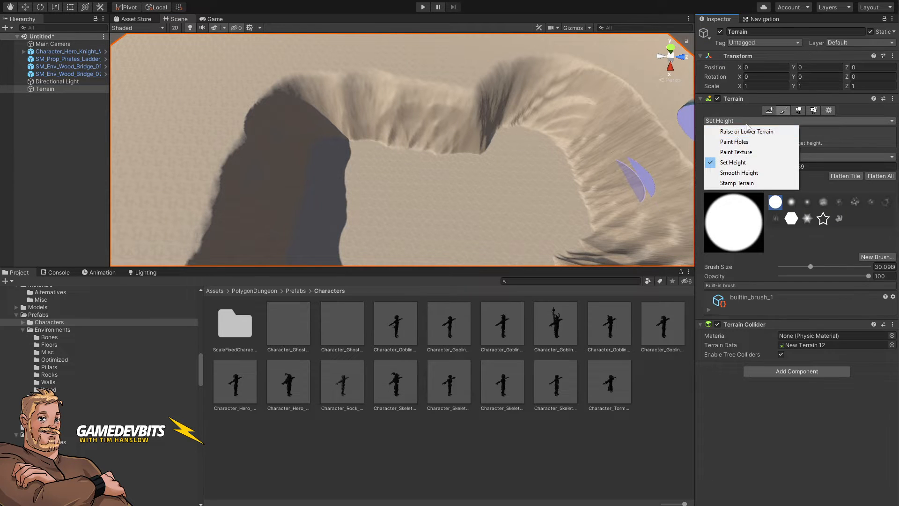
left_click(737, 162)
left_click_drag(856, 276, 839, 278)
Step: Sample a height of about 31.8 on the basin wall and paint a raised ledge along the basin's left side
left_click_drag(415, 125, 357, 135, "alt")
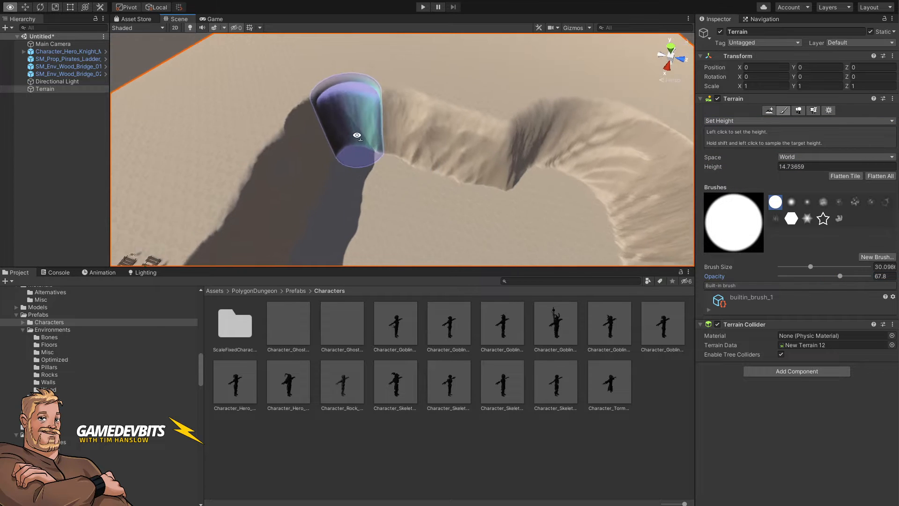
scroll(357, 136, "up", 10)
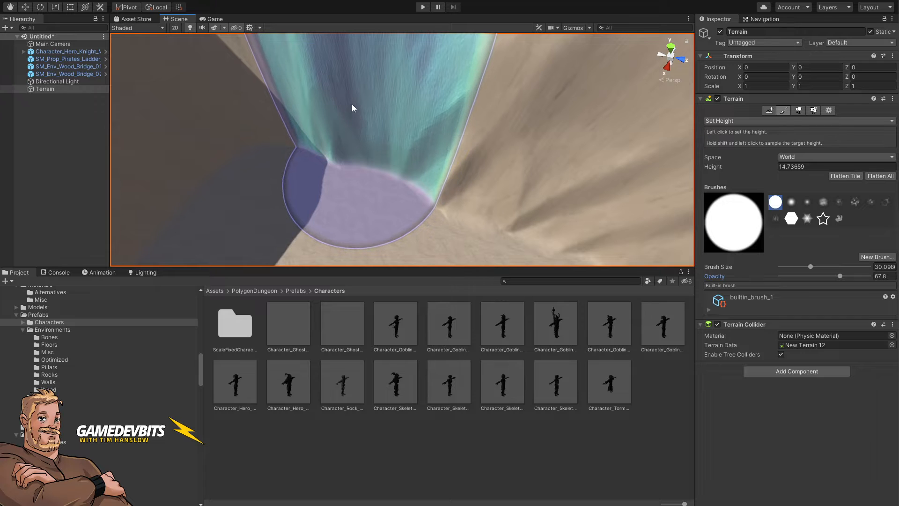
mouse_move(375, 109)
right_mouse_down()
mouse_move(487, 149)
mouse_move(475, 161)
mouse_move(446, 165)
right_mouse_up()
key("s")
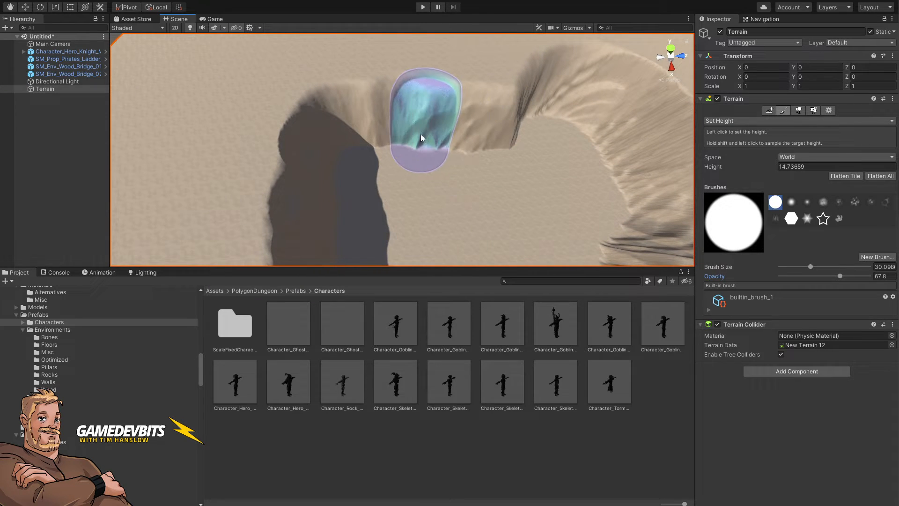
left_click(412, 124, "shift")
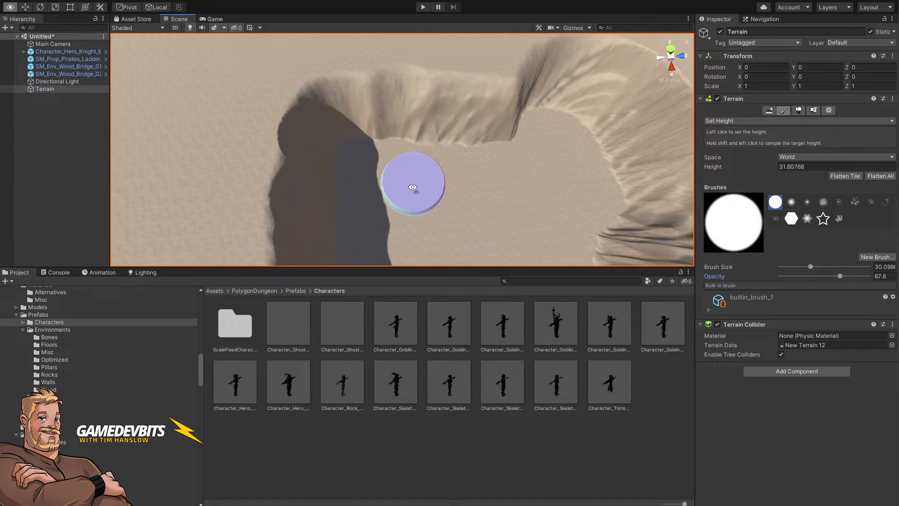
right_click_drag(412, 187, 400, 152)
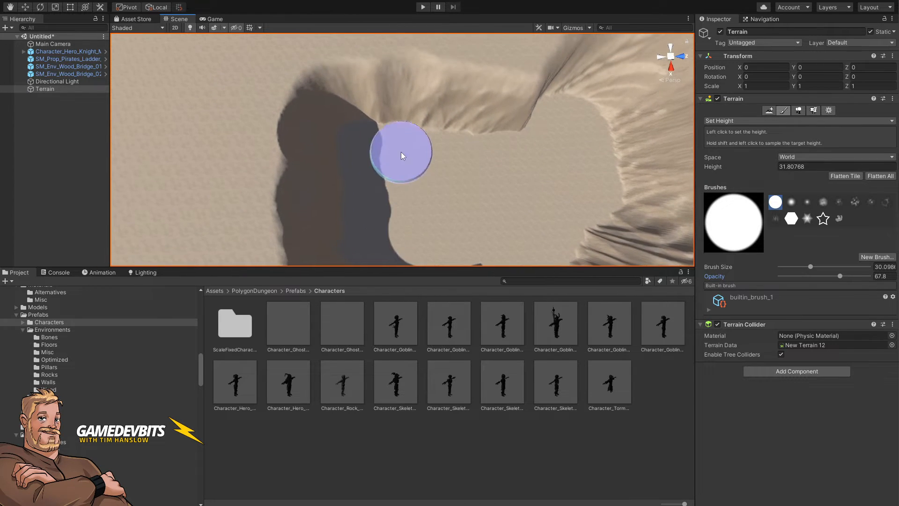
mouse_move(401, 150)
left_mouse_down()
mouse_move(411, 144)
mouse_move(422, 155)
mouse_move(411, 134)
mouse_move(338, 139)
mouse_move(351, 157)
mouse_move(353, 198)
mouse_move(409, 179)
left_mouse_up()
right_click_drag(408, 178, 396, 209)
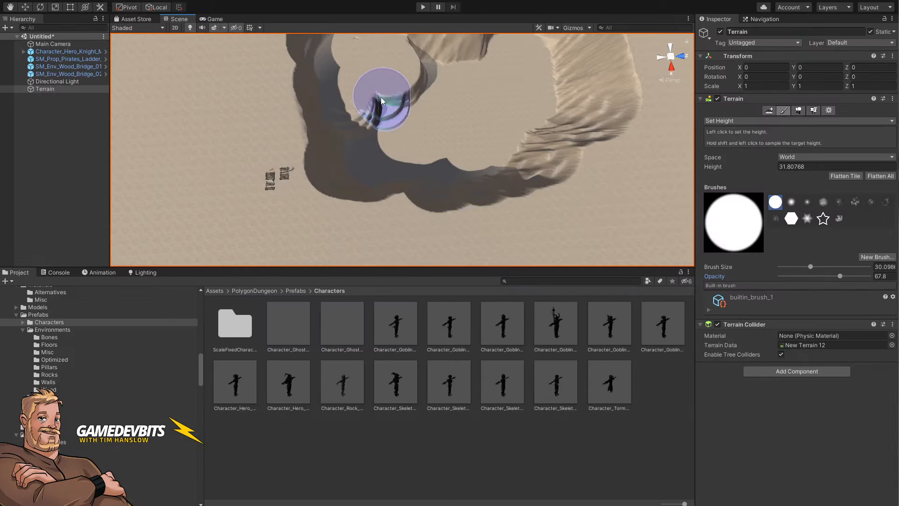
mouse_move(349, 126)
left_mouse_down()
mouse_move(359, 165)
mouse_move(377, 171)
mouse_move(388, 112)
mouse_move(390, 161)
mouse_move(365, 160)
left_mouse_up()
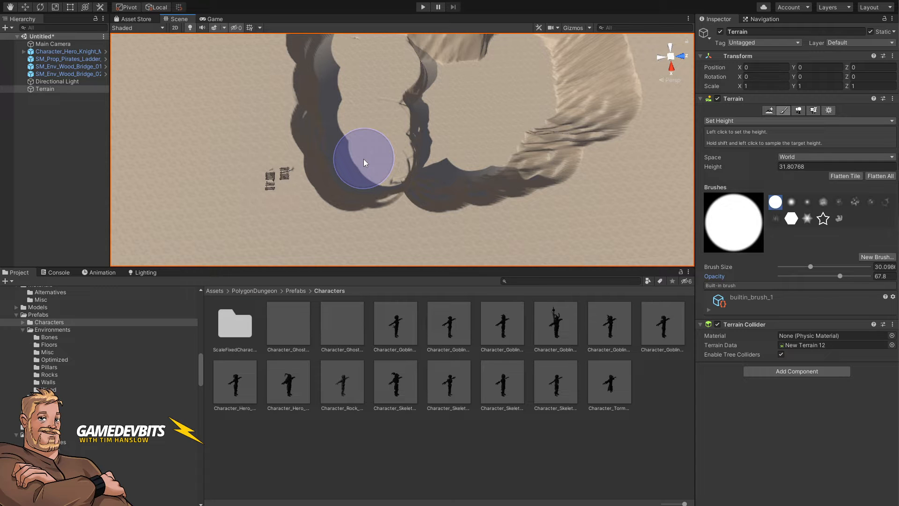
mouse_move(484, 226)
right_mouse_down()
mouse_move(472, 110)
mouse_move(373, 98)
mouse_move(413, 96)
mouse_move(452, 110)
mouse_move(431, 117)
right_mouse_up()
key("d")
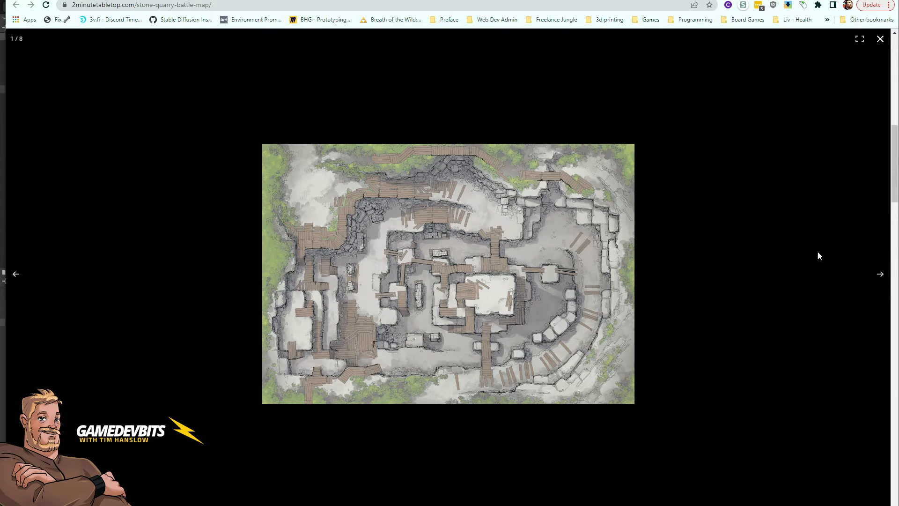
Step: Step through the Stone Quarry battle map images in the browser
left_click(881, 276)
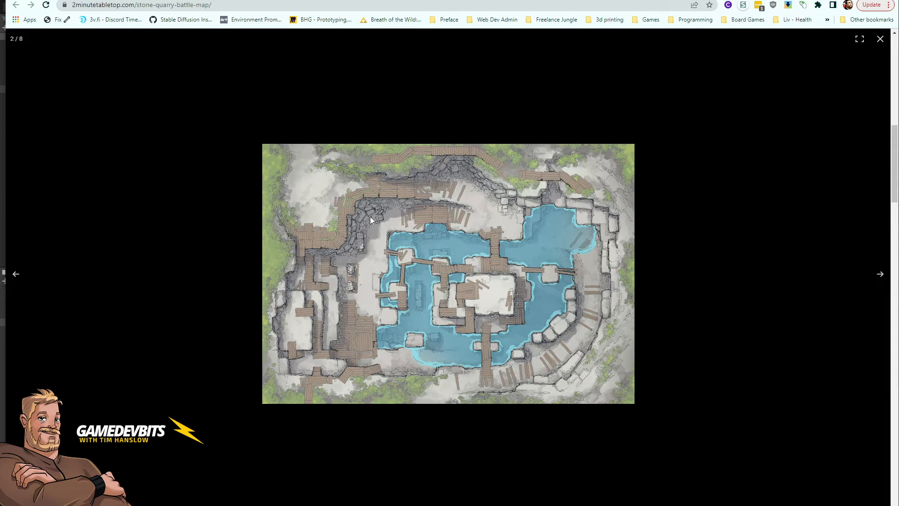
Step: View the next Stone Quarry map image, then return to the previous one
left_click(881, 276)
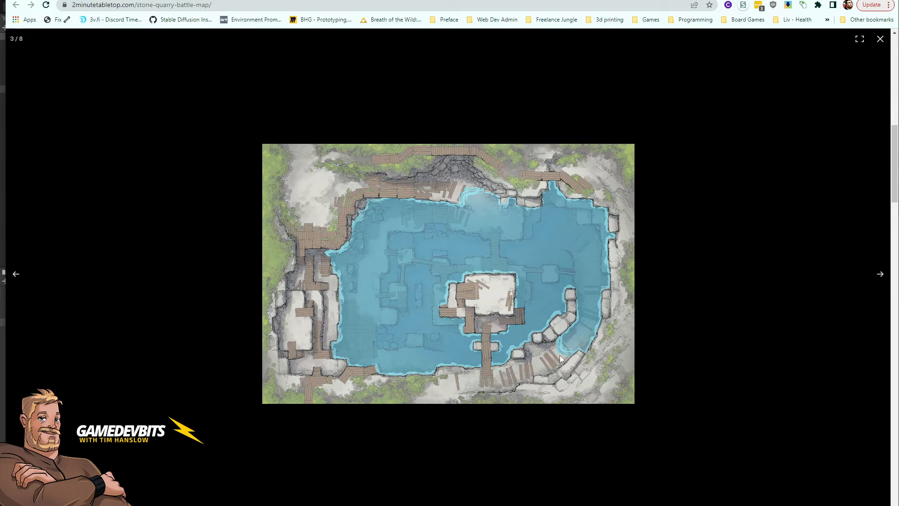
left_click(15, 276)
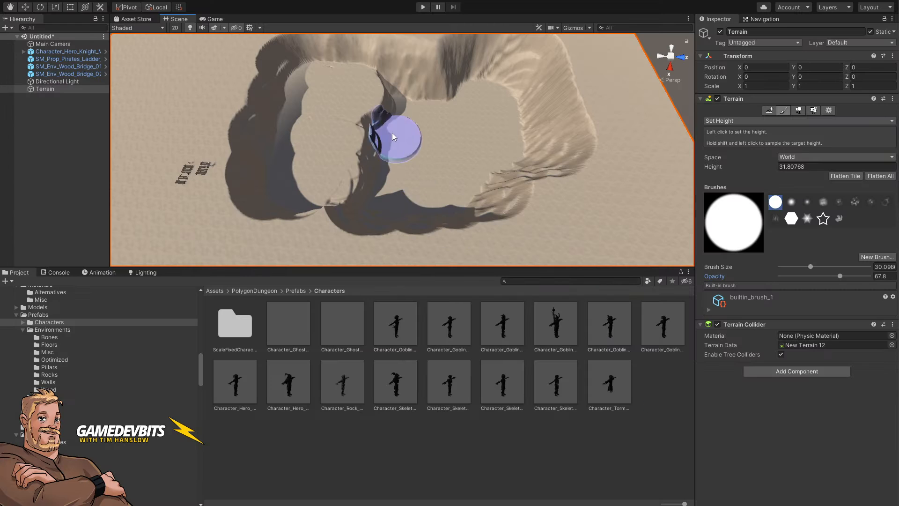
Step: Shrink the brush to about 15.5, resample a height of about 31.8, and extend the raised ledge into the basin
mouse_move(401, 136)
left_mouse_down("alt")
mouse_move(433, 136)
mouse_move(409, 179)
mouse_move(371, 204)
mouse_move(370, 129)
mouse_move(380, 95)
left_mouse_up("alt")
left_click(403, 178, "shift")
left_click_drag(425, 174, 425, 178, "alt")
key("bracketleft")
key("bracketleft")
key("bracketleft")
key("bracketleft")
key("bracketleft")
key("bracketleft")
key("bracketleft")
key("bracketleft")
key("bracketleft")
key("bracketleft")
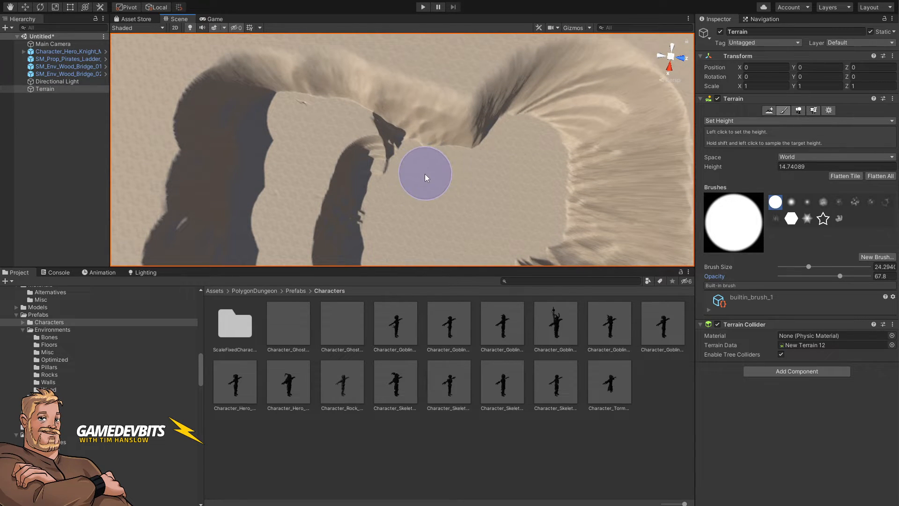
key("bracketleft")
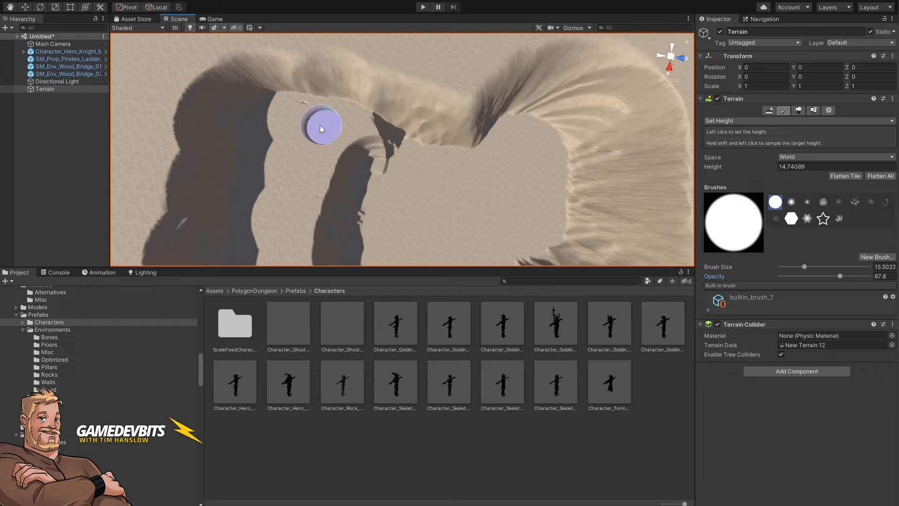
left_click(320, 127, "shift")
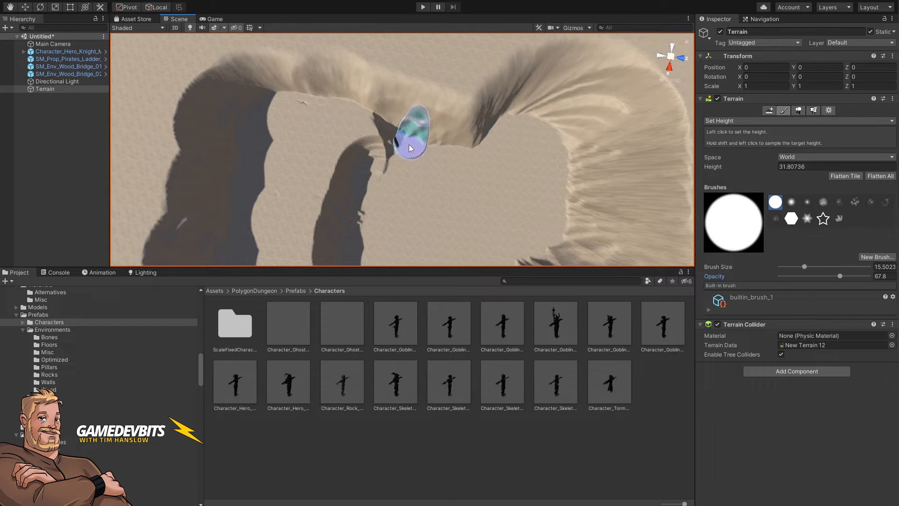
mouse_move(393, 150)
left_mouse_down()
mouse_move(468, 151)
mouse_move(391, 148)
mouse_move(467, 149)
mouse_move(363, 128)
left_mouse_up()
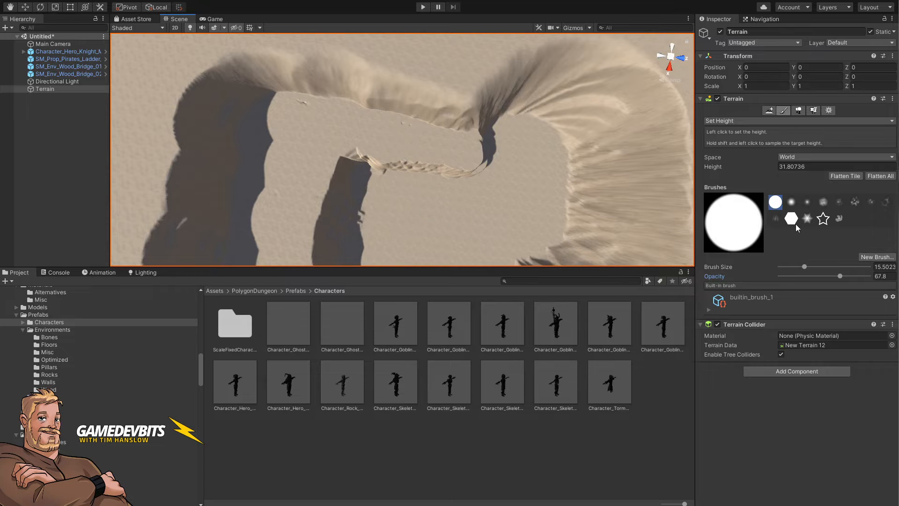
Step: Switch to the hexagon brush and stamp two hexagonal pillars at that height inside the basin
left_click(791, 218)
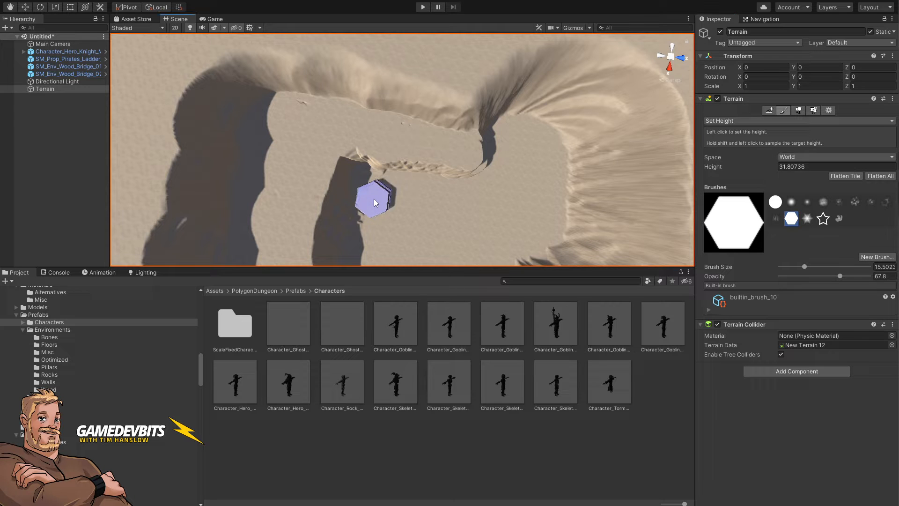
left_click_drag(374, 198, 373, 199)
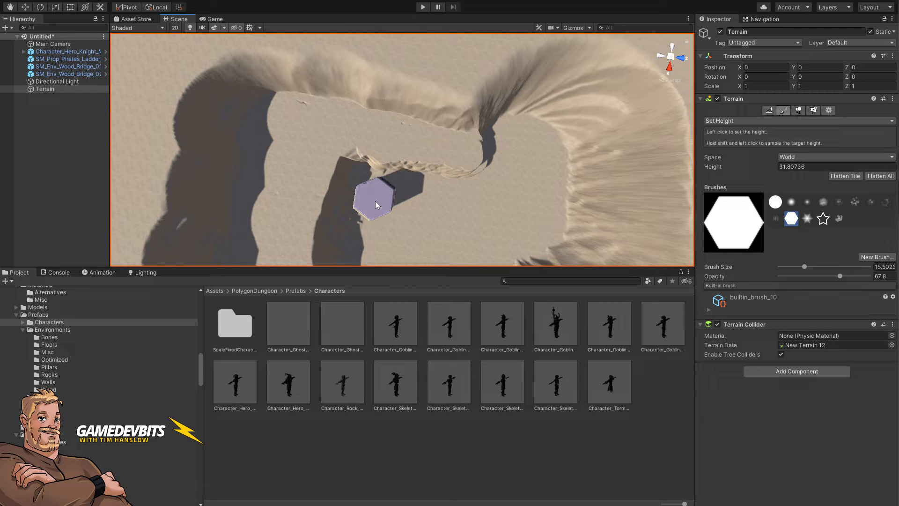
right_click_drag(425, 206, 443, 215)
scroll(441, 218, "down", 4)
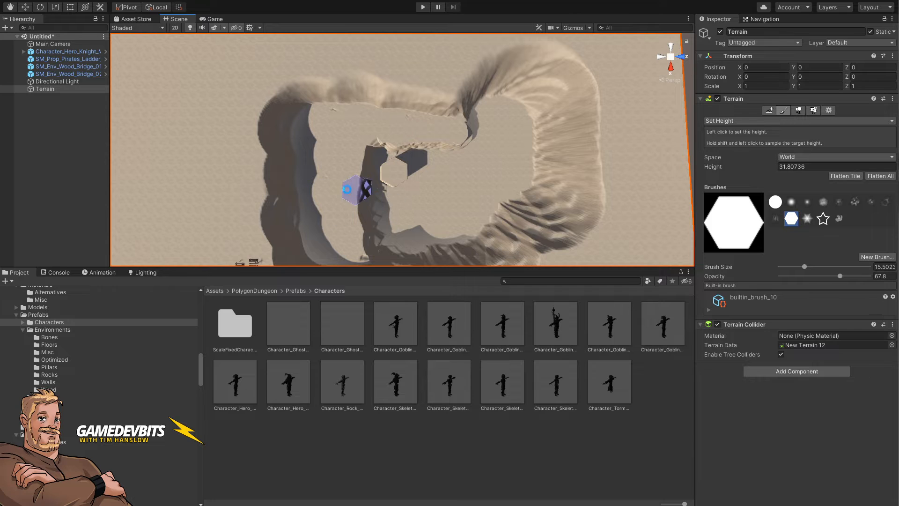
mouse_move(347, 189)
right_mouse_down()
mouse_move(343, 201)
mouse_move(351, 192)
right_mouse_up()
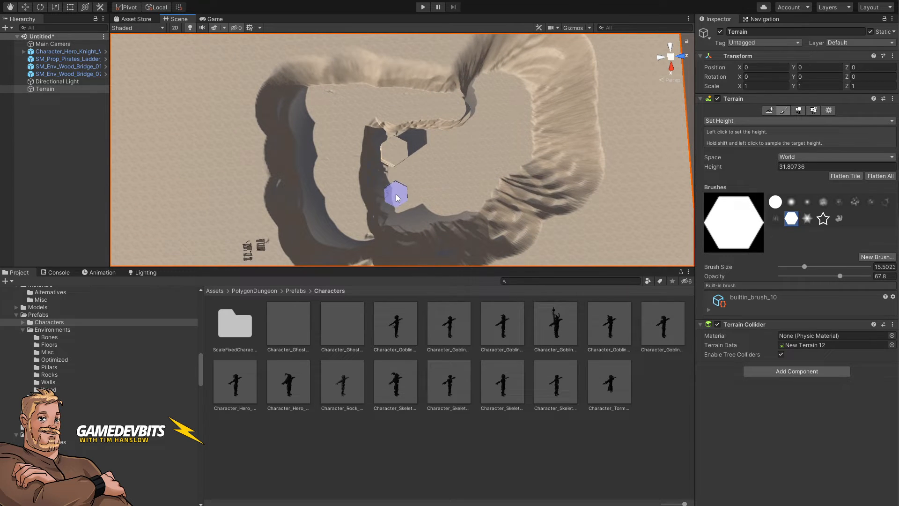
left_click(395, 194)
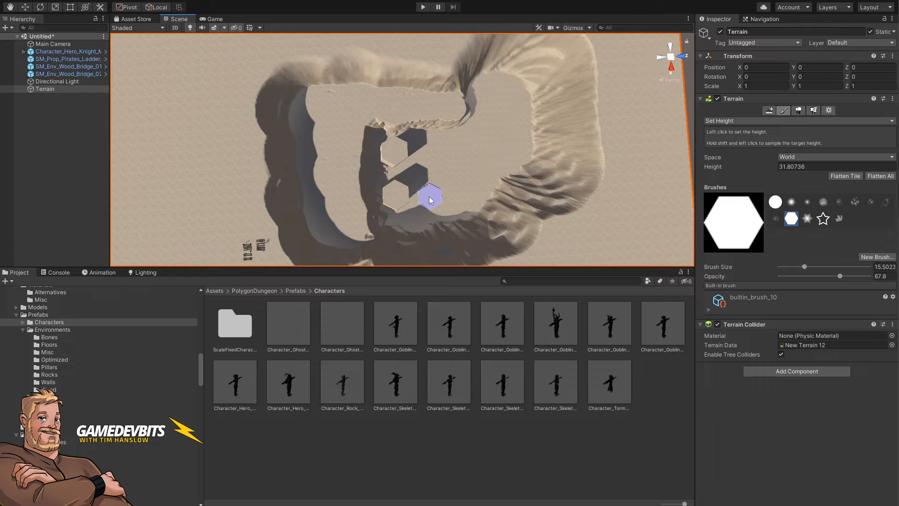
left_click_drag(430, 161, 305, 54, "alt")
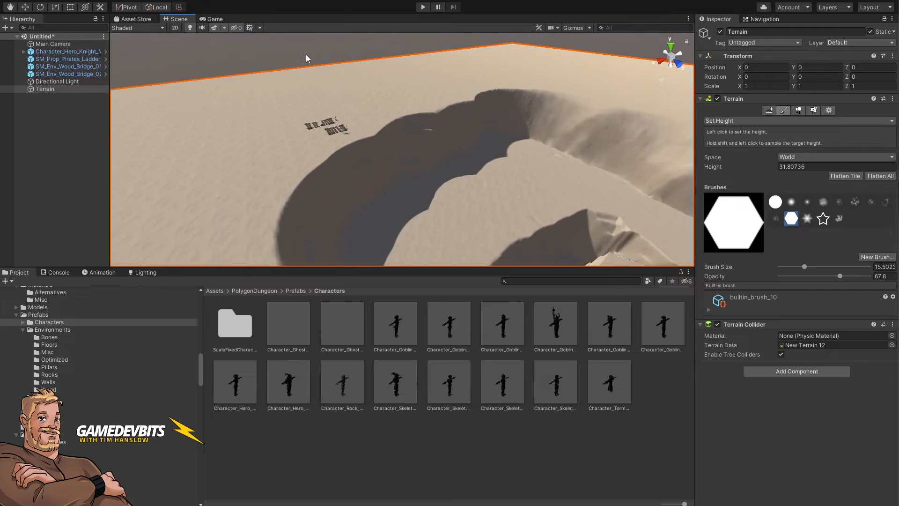
Step: Move the wooden bridge up onto the pillars so it spans between the two hexagons
left_click(300, 53)
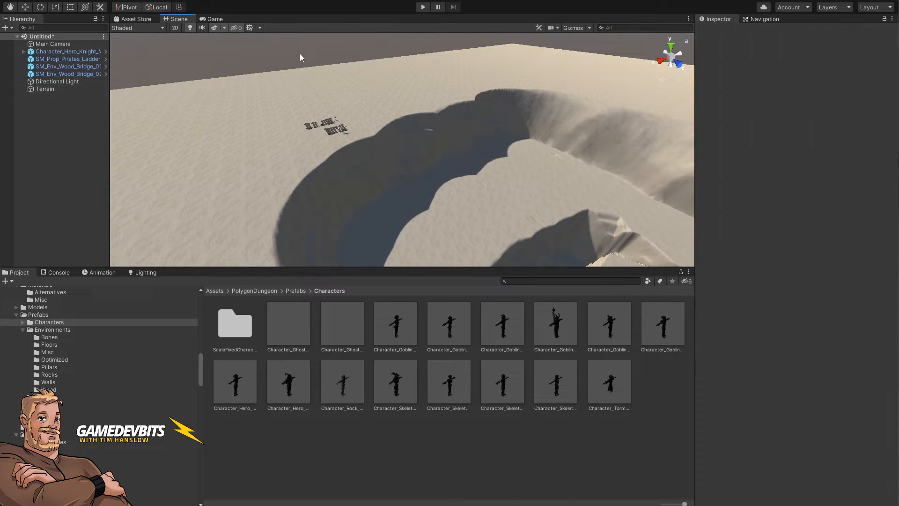
left_click(328, 124)
key("w")
left_click_drag(328, 126, 504, 230)
right_click_drag(501, 159, 618, 208)
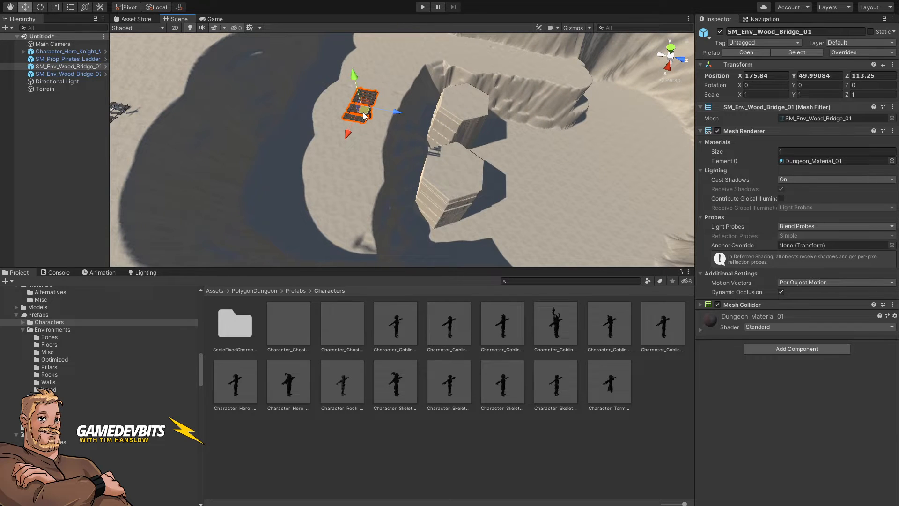
left_click_drag(364, 116, 471, 90)
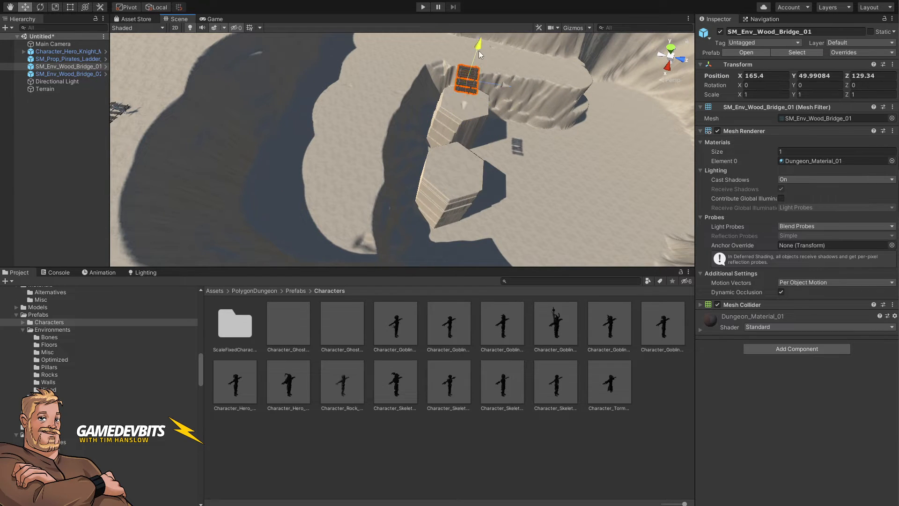
left_click_drag(479, 54, 467, 125)
left_click_drag(463, 173, 426, 191, "alt")
scroll(418, 182, "up", 3)
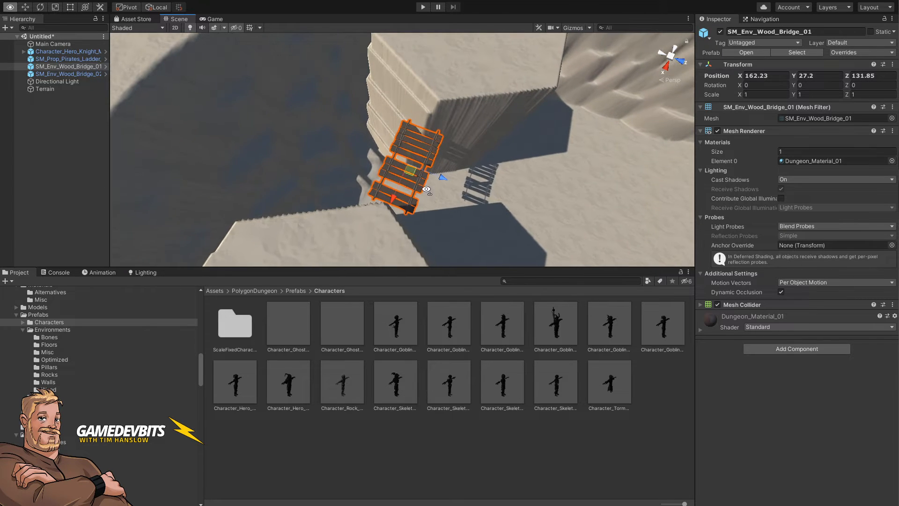
left_click_drag(406, 160, 426, 140)
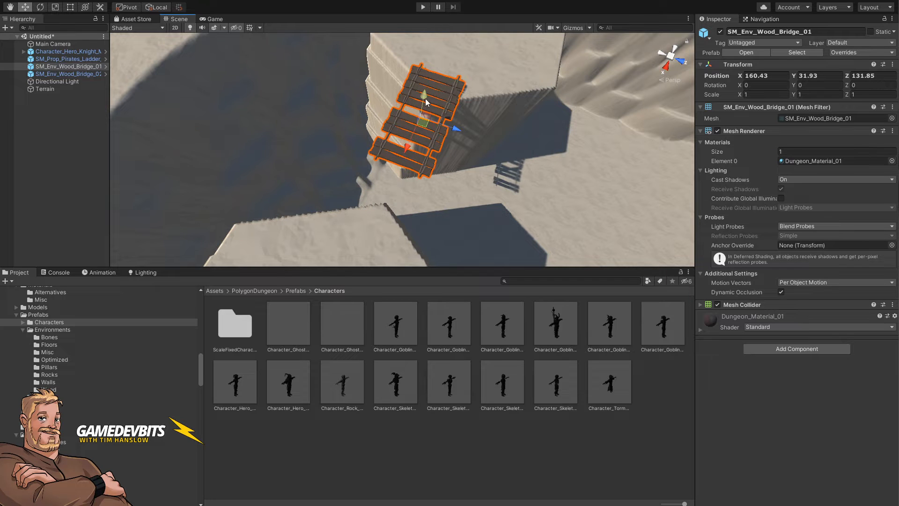
left_click_drag(425, 98, 427, 98)
left_click_drag(443, 131, 295, 138)
Step: Duplicate the bridge and rotate the copy so it extends the span across the gap
key("ctrl+d")
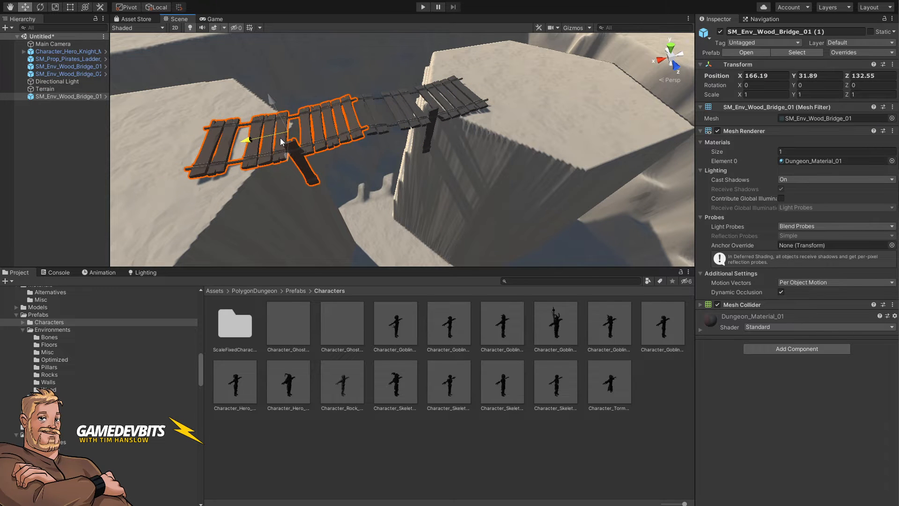
key("e")
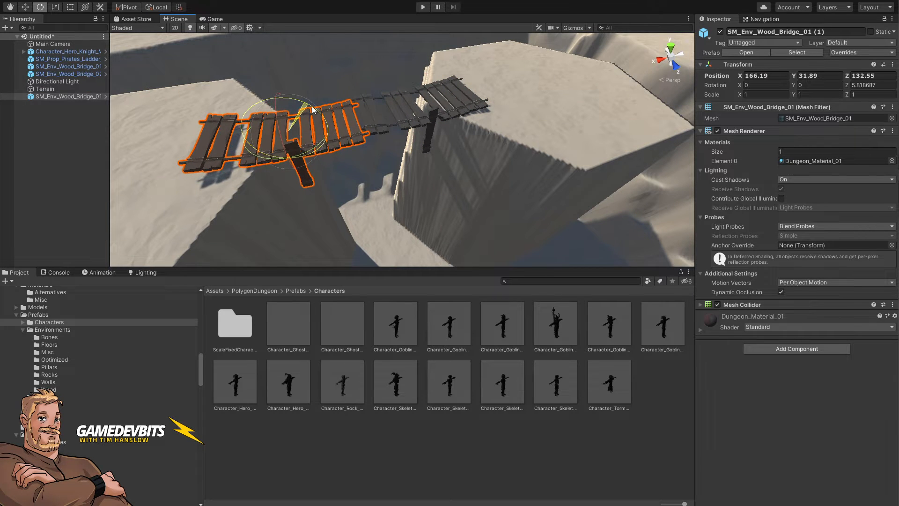
left_click(369, 117)
left_click_drag(388, 85, 383, 89)
left_click(348, 126, "shift")
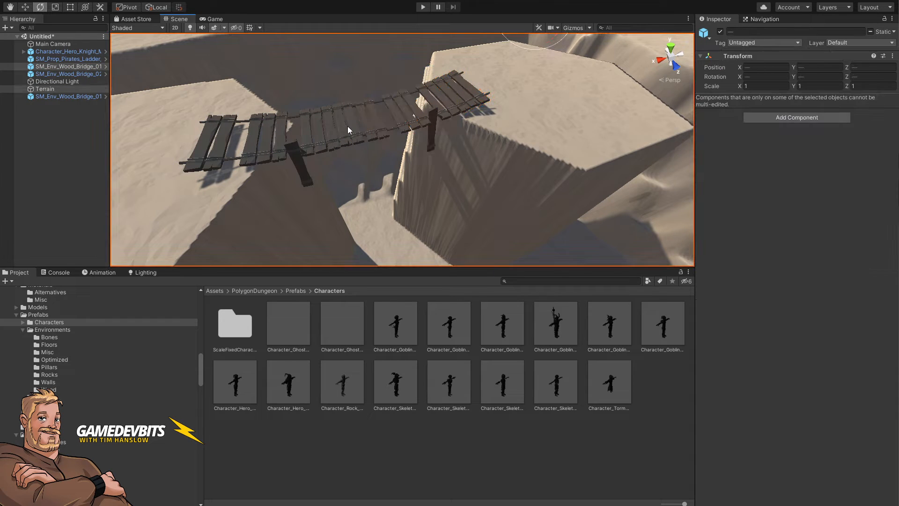
left_click(347, 125)
right_click_drag(350, 150, 363, 201)
left_click(400, 80)
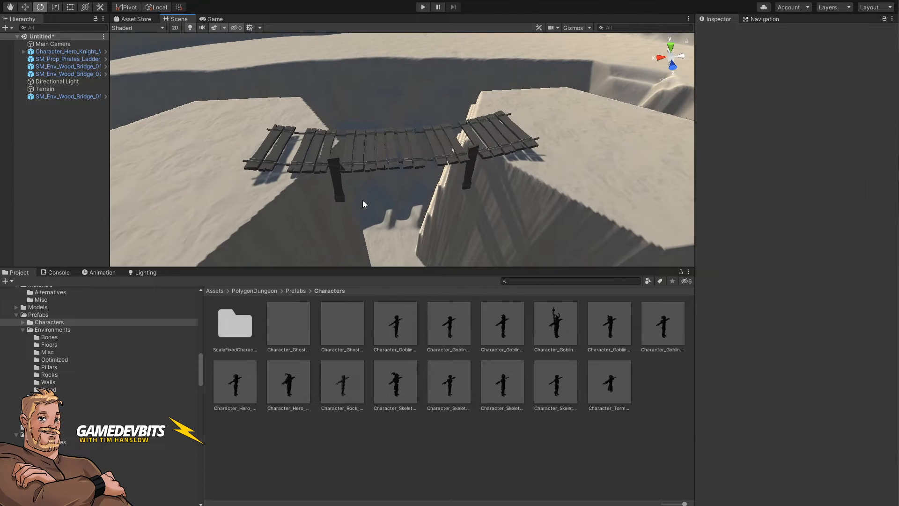
Step: Select both bridge sections, lower them slightly, and rotate the original section to about 353.8 degrees
left_click(367, 166)
left_click(447, 149, "shift")
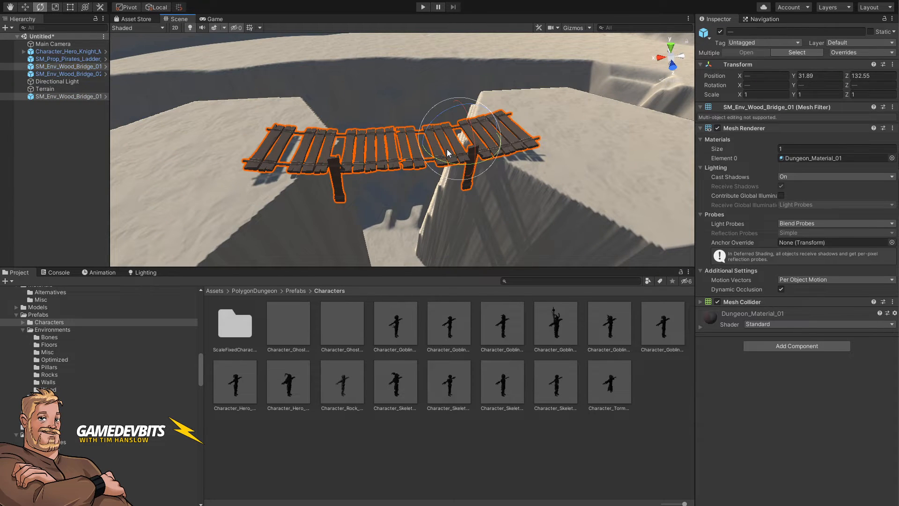
key("w")
left_click_drag(460, 115, 462, 116)
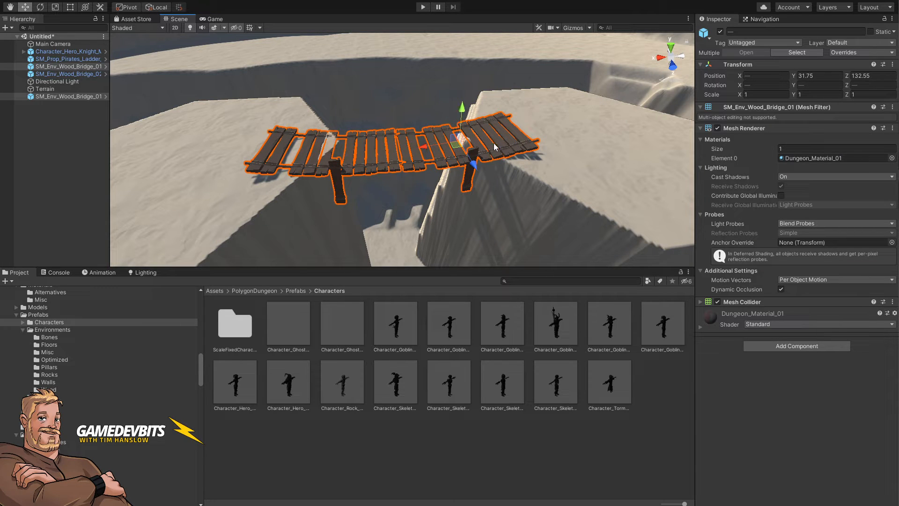
left_click(509, 138)
key("e")
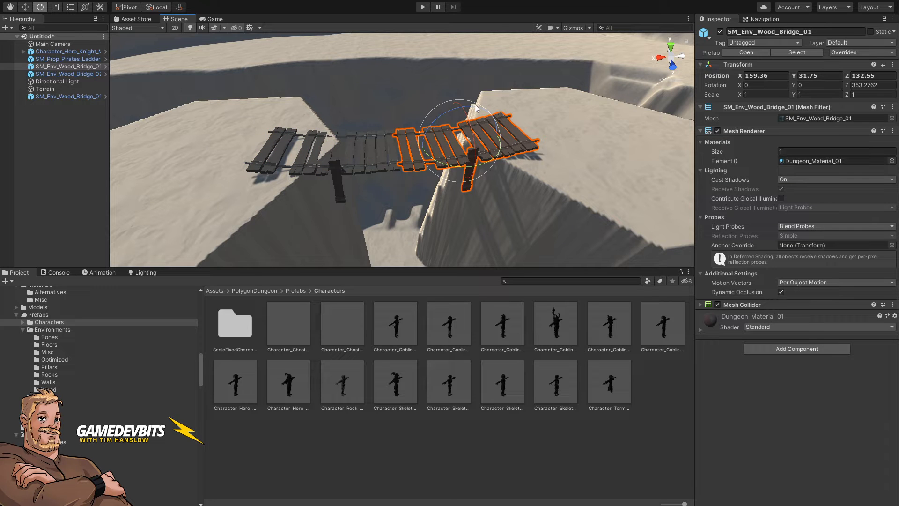
left_click_drag(475, 104, 475, 107)
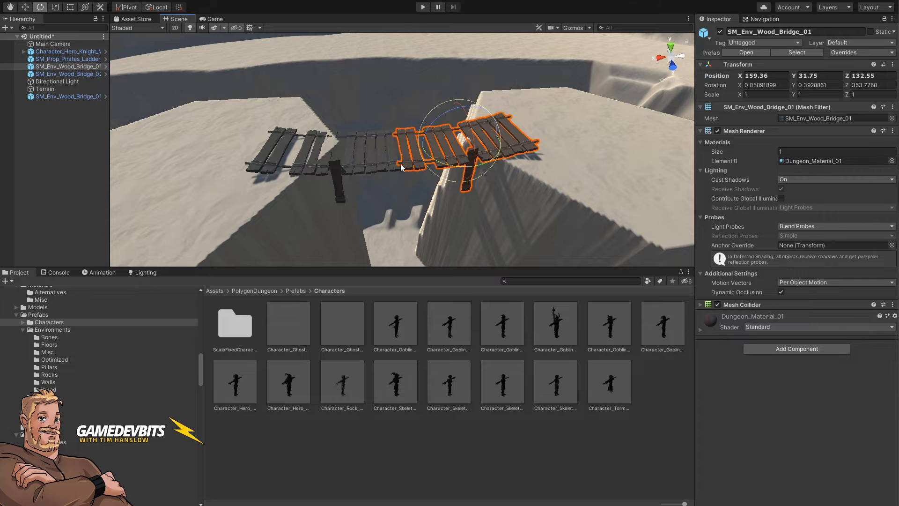
left_click(365, 110)
left_click_drag(365, 110, 598, 251, "alt")
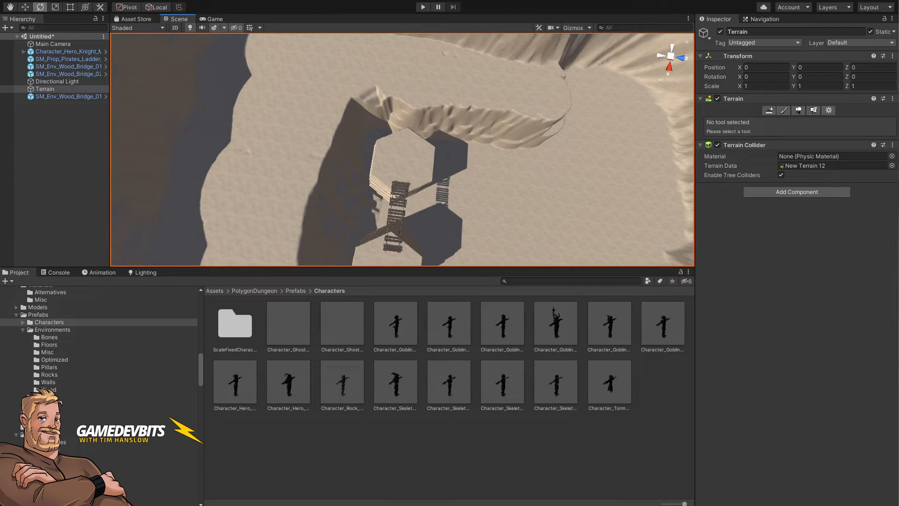
Step: Glance at the battle map reference in the browser
key("alt+Tab")
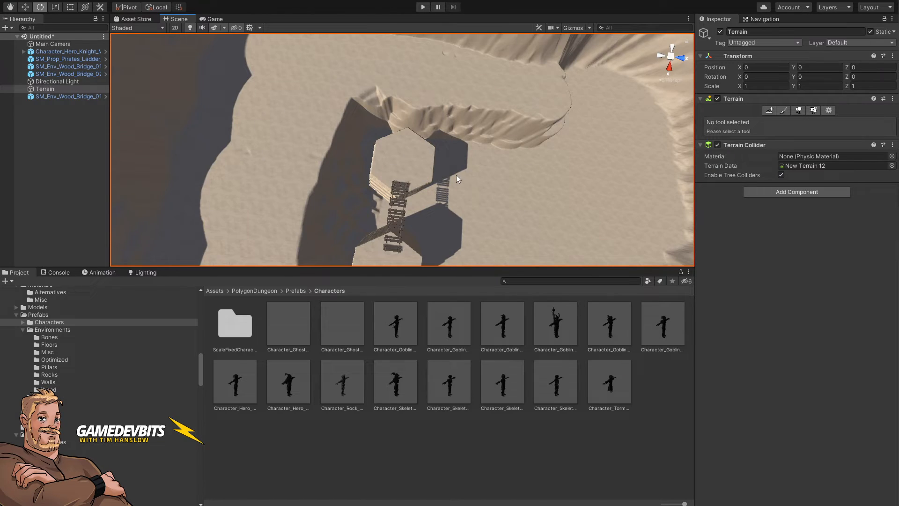
right_click_drag(456, 176, 494, 204)
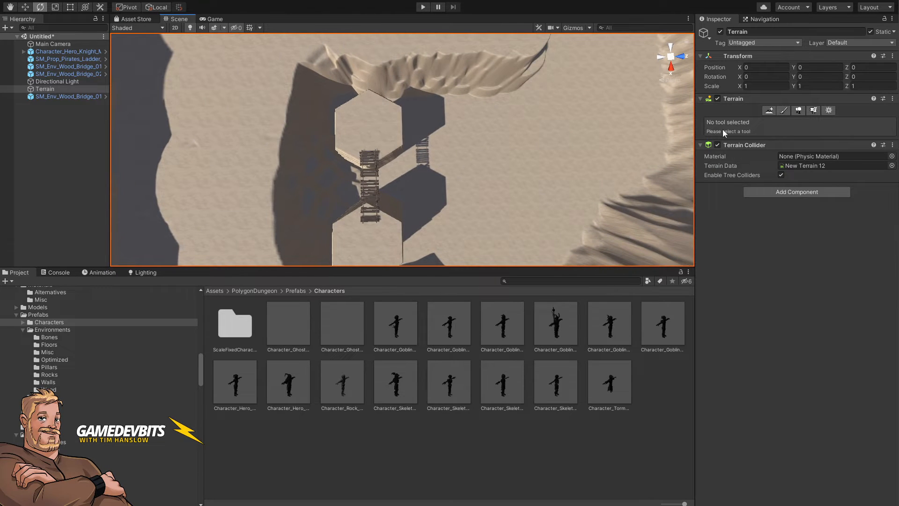
Step: With Set Height, stamp another hexagonal pillar, shrink the brush to about 8.9, and paint a narrow ledge beside it
left_click(784, 112)
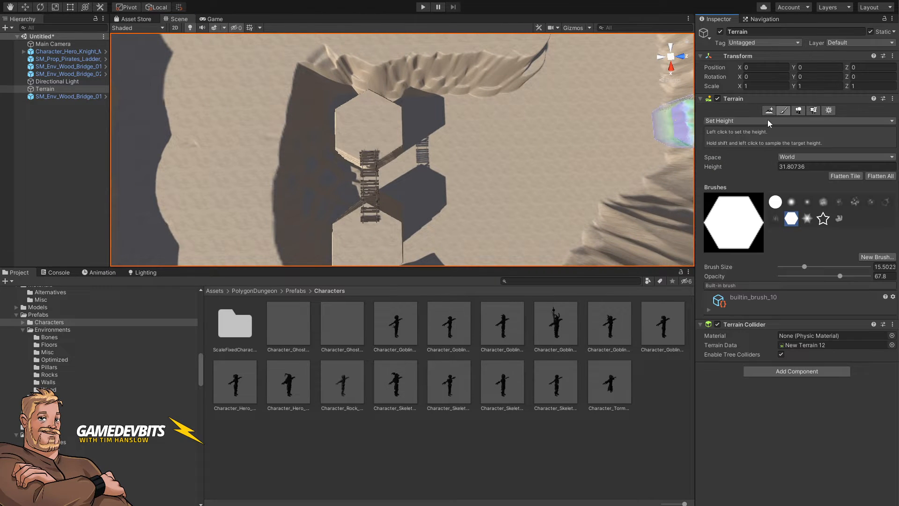
left_click(372, 123)
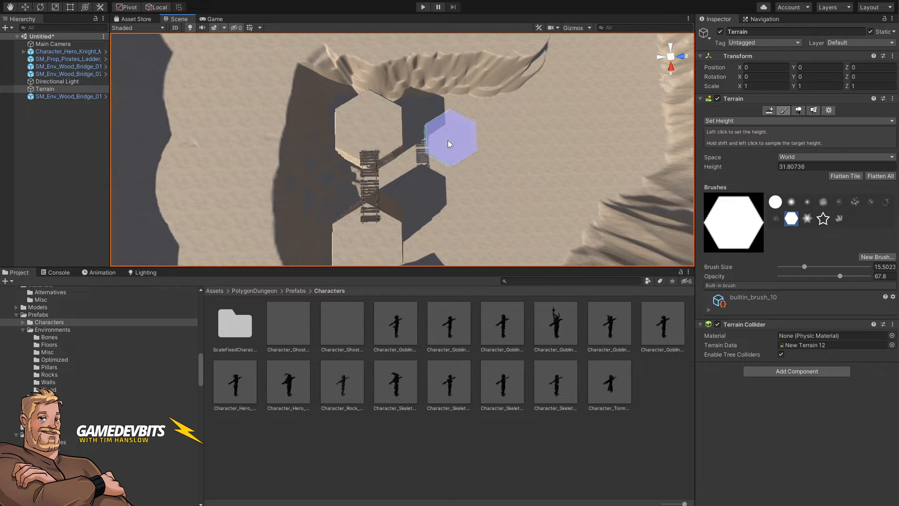
key("bracketleft")
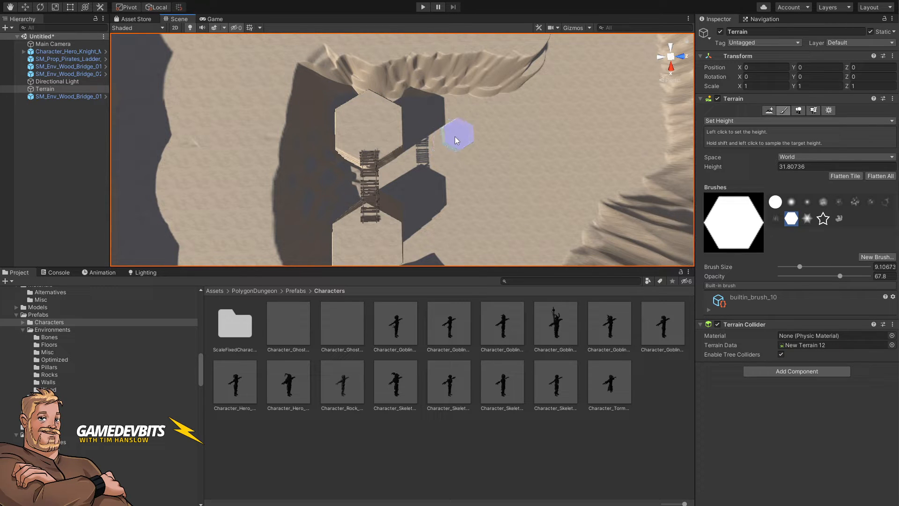
left_click(454, 137)
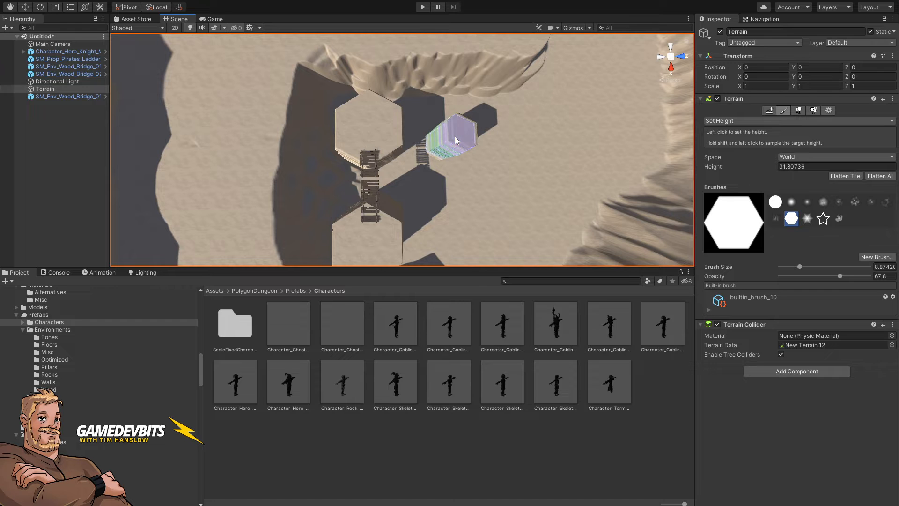
mouse_move(451, 140)
right_mouse_down()
mouse_move(468, 145)
mouse_move(451, 147)
right_mouse_up()
key("d")
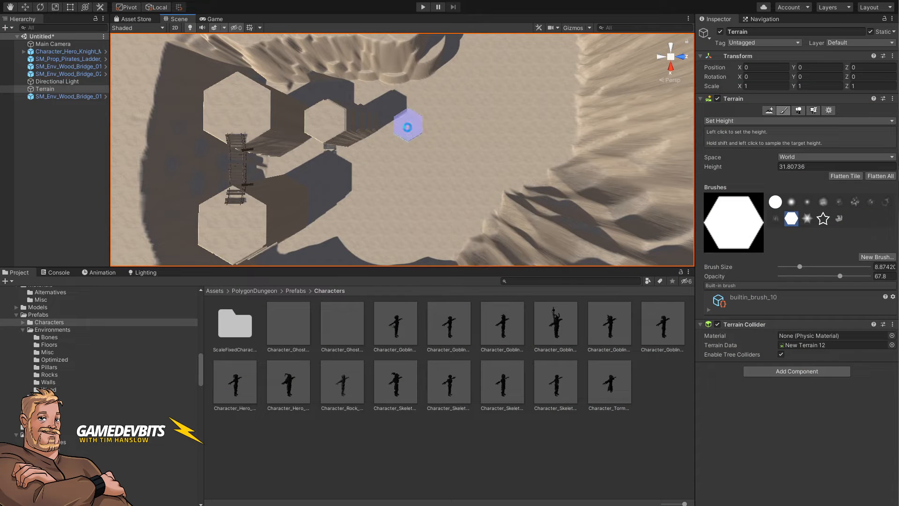
left_click(411, 129)
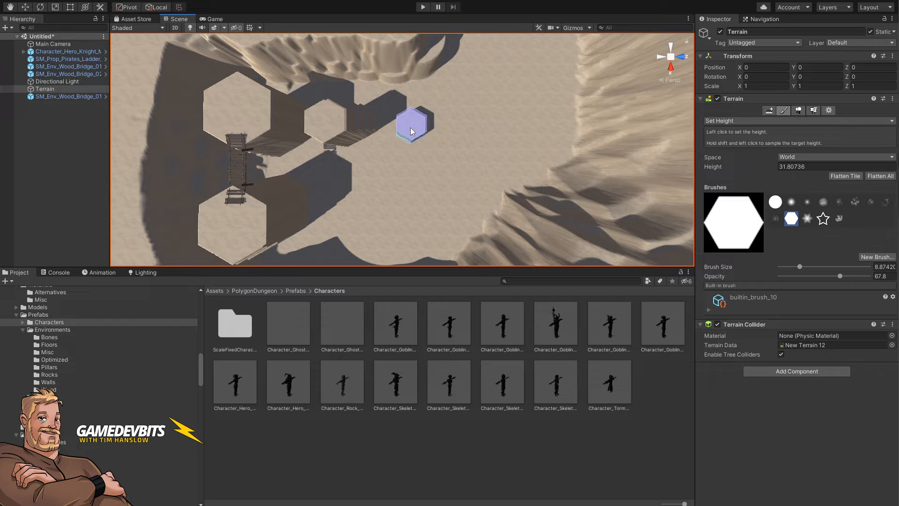
left_click_drag(410, 131, 455, 131)
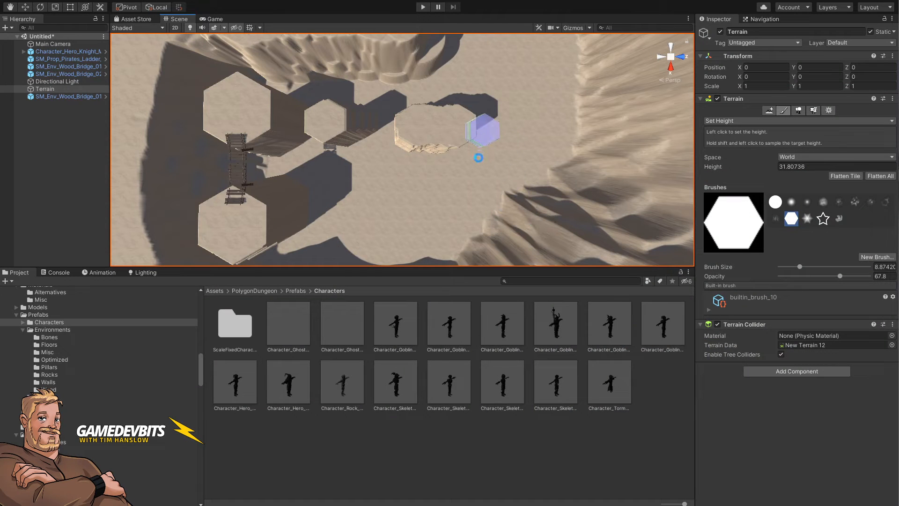
Step: Extend the narrow ledge with another Set Height hexagonal stamp beside the new pillar
mouse_move(478, 158)
left_mouse_down()
mouse_move(470, 158)
mouse_move(480, 200)
left_mouse_up()
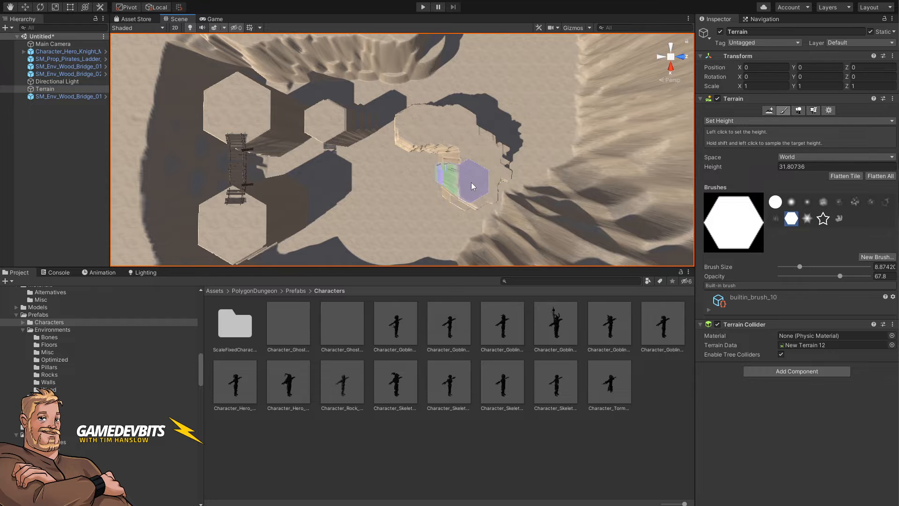
right_click_drag(471, 181, 322, 93)
key("a")
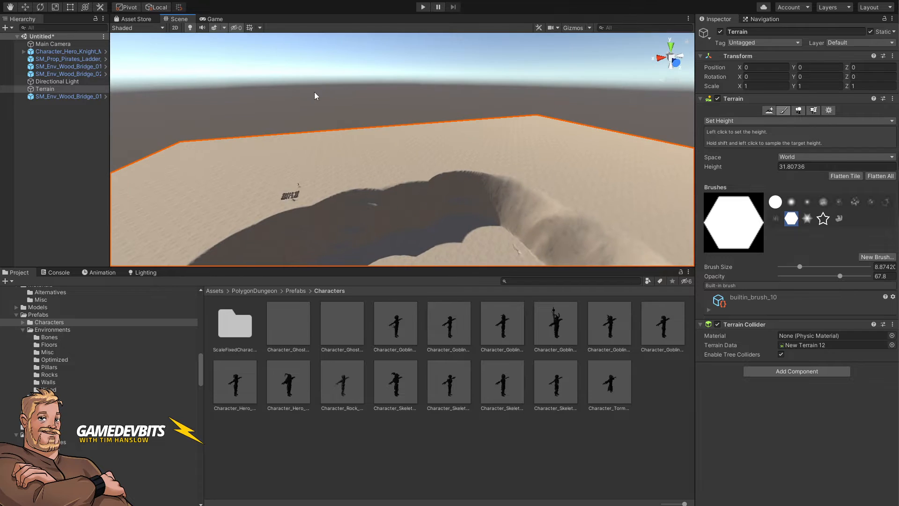
Step: Select the second bridge section and move it over the gap between the two hexagonal pillars
left_click(314, 92)
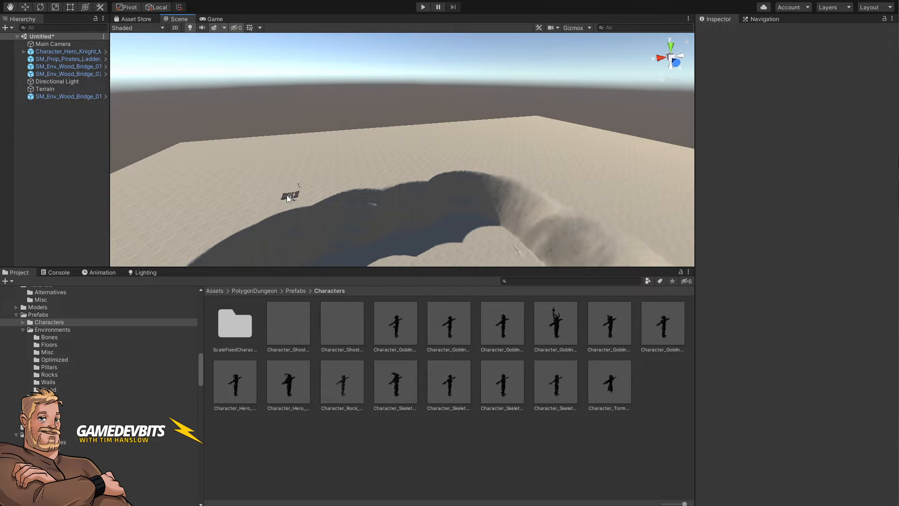
left_click(288, 199)
left_click(322, 102)
left_click(288, 198)
left_click(323, 119)
right_click_drag(359, 163, 649, 129)
left_click(277, 225)
key("w")
key("ctrl+shift+f")
key("s")
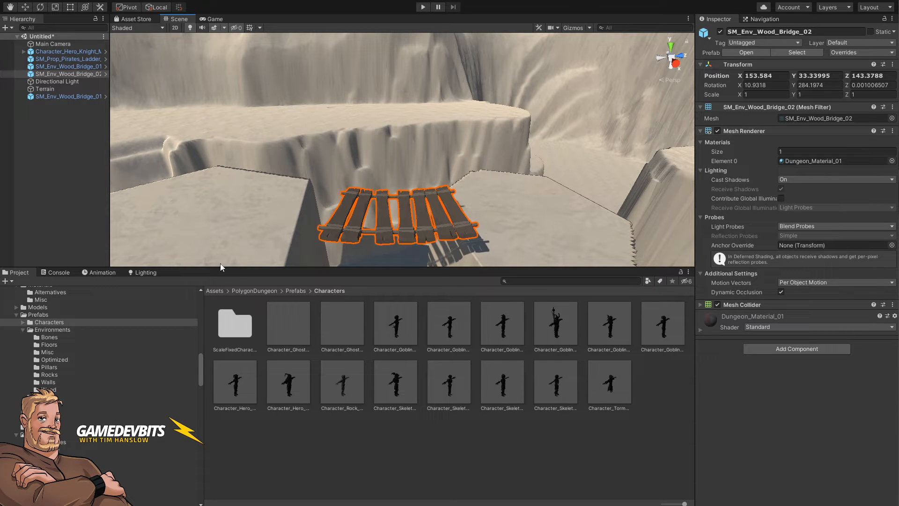
key("w")
left_click_drag(398, 181, 391, 215)
right_click_drag(469, 169, 420, 216)
Step: Reset the bridge section's X and Z rotation to 0
key("e")
key("r")
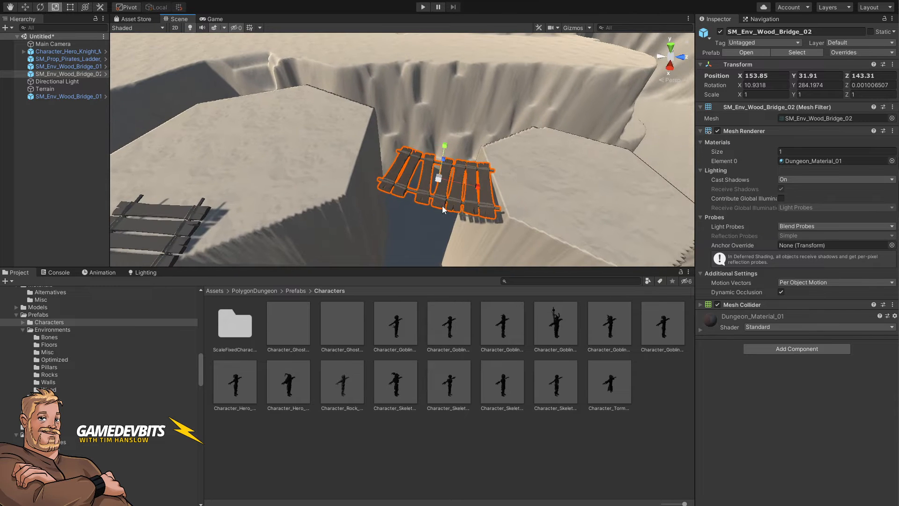
key("e")
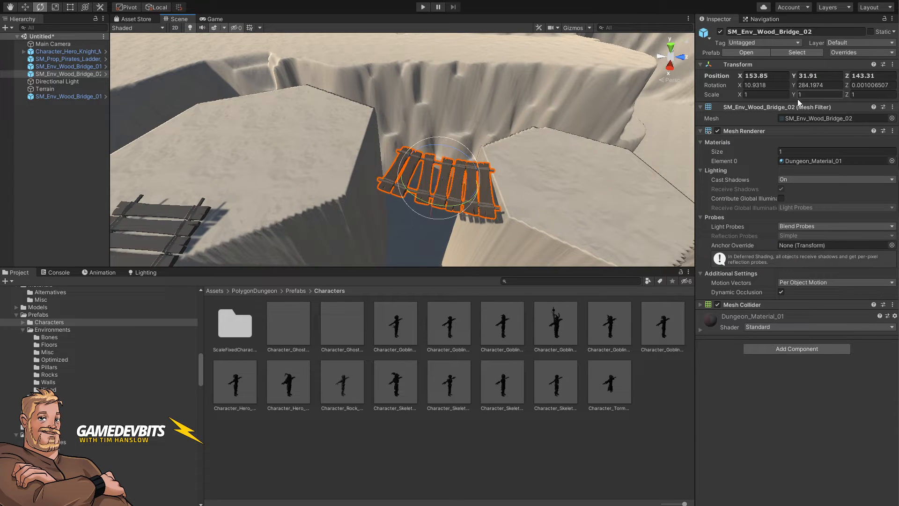
left_click(771, 83)
type("0")
key("Tab")
type("0")
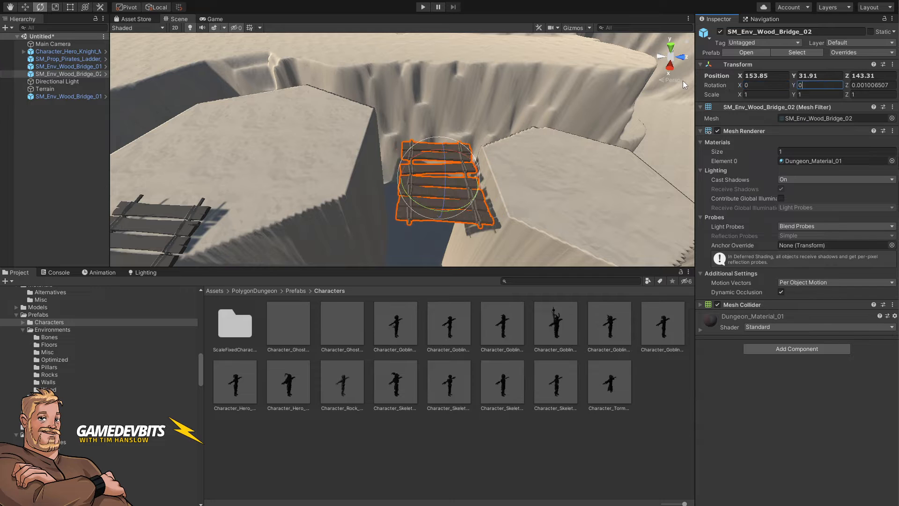
key("Tab")
type("0")
Step: Rotate the bridge section to about 93.4 degrees and stretch it to about 1.55 along X
left_click_drag(423, 207, 293, 180)
key("r")
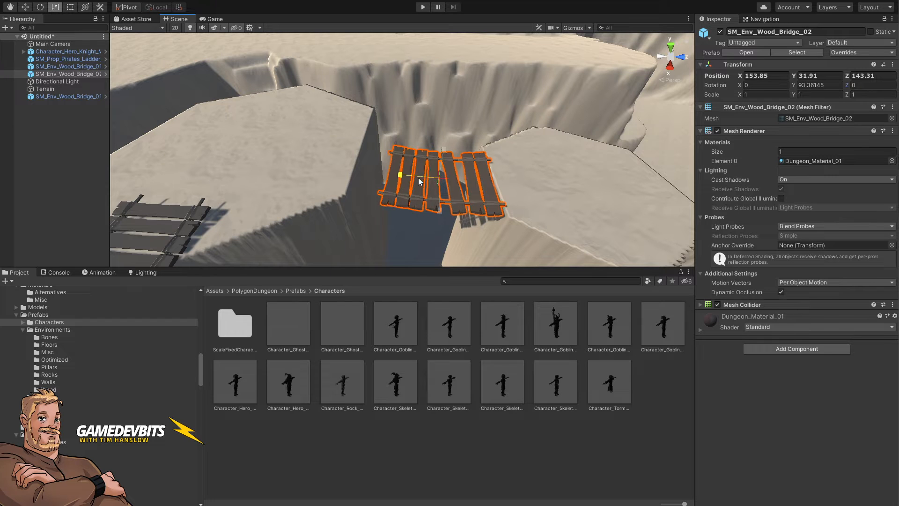
left_click_drag(418, 178, 401, 175)
Step: Reposition the stretched bridge section so it rests across the gap between the pillars
key("w")
left_click(411, 172)
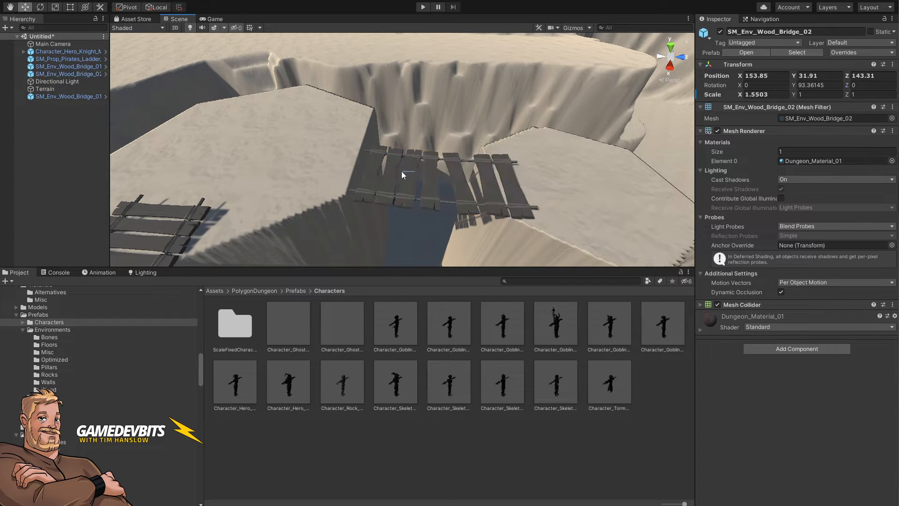
left_click(406, 182)
left_click_drag(410, 177, 427, 159)
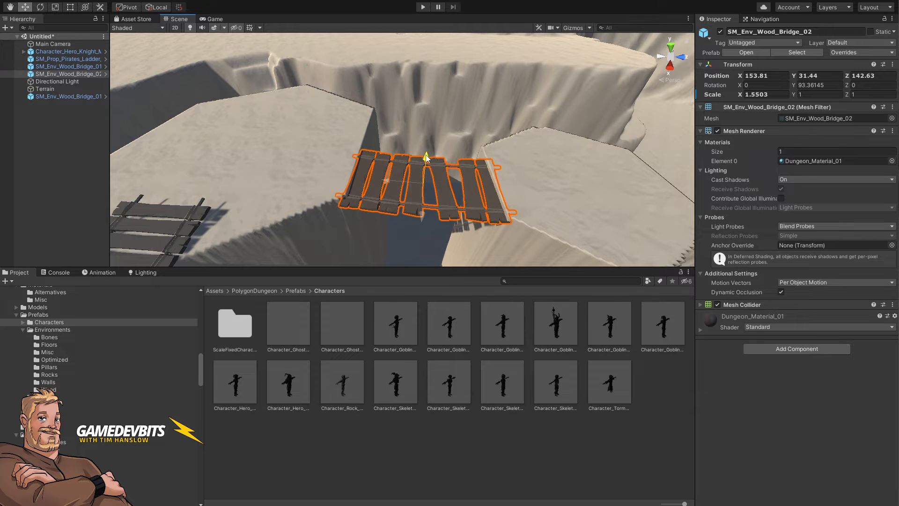
left_click_drag(422, 215, 450, 212)
right_click_drag(450, 211, 450, 210)
Step: Duplicate the stretched bridge section and move the copy to the next gap between pillars
key("d")
key("ctrl+d")
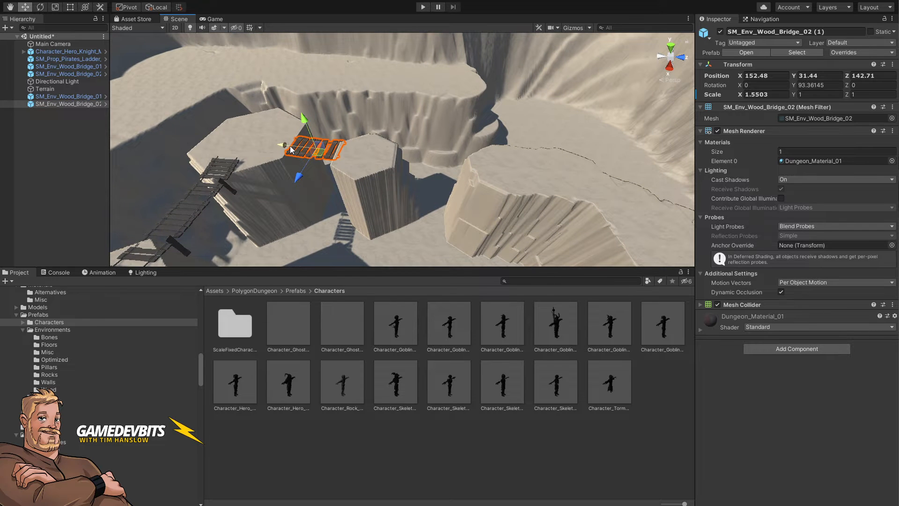
left_click_drag(291, 149, 393, 164)
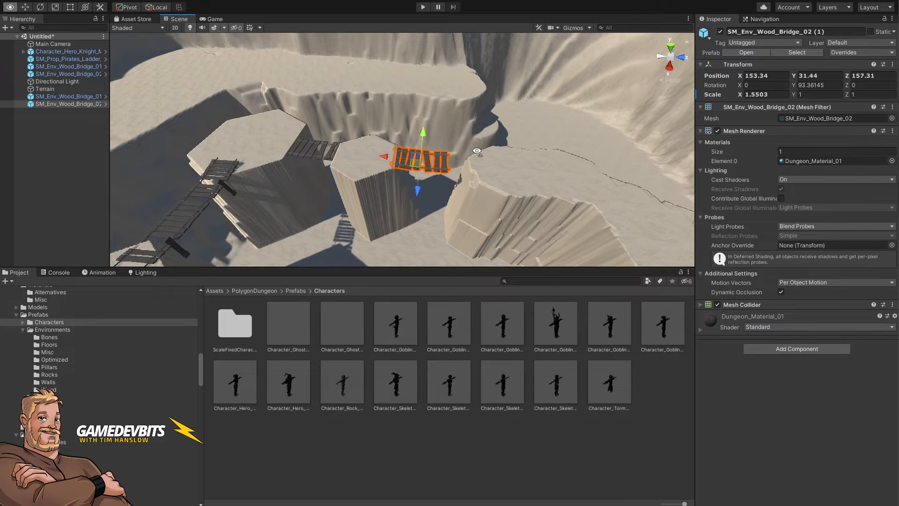
Step: Stretch the bridge copy to about 1.9 along X and lower it slightly onto the ledges
right_click_drag(476, 151, 489, 170)
key("w")
key("e")
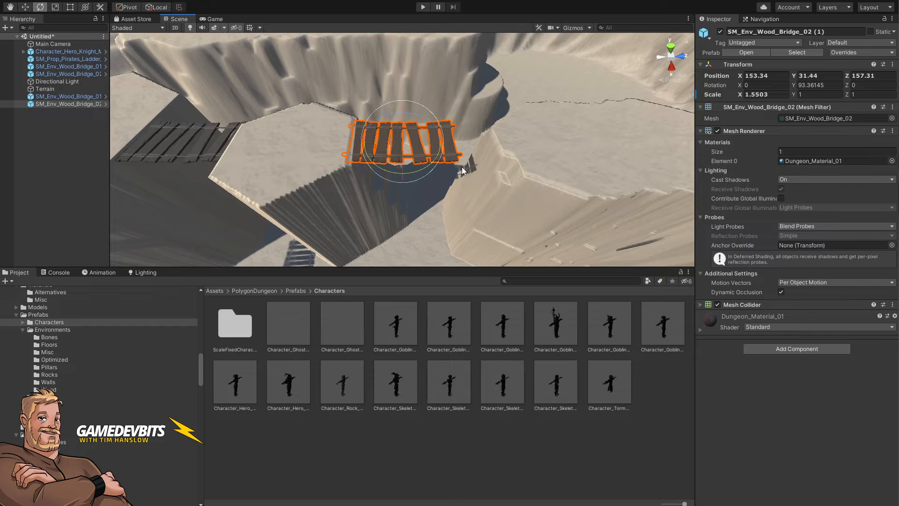
key("r")
mouse_move(380, 141)
left_mouse_down()
mouse_move(372, 143)
mouse_move(393, 146)
left_mouse_up()
key("w")
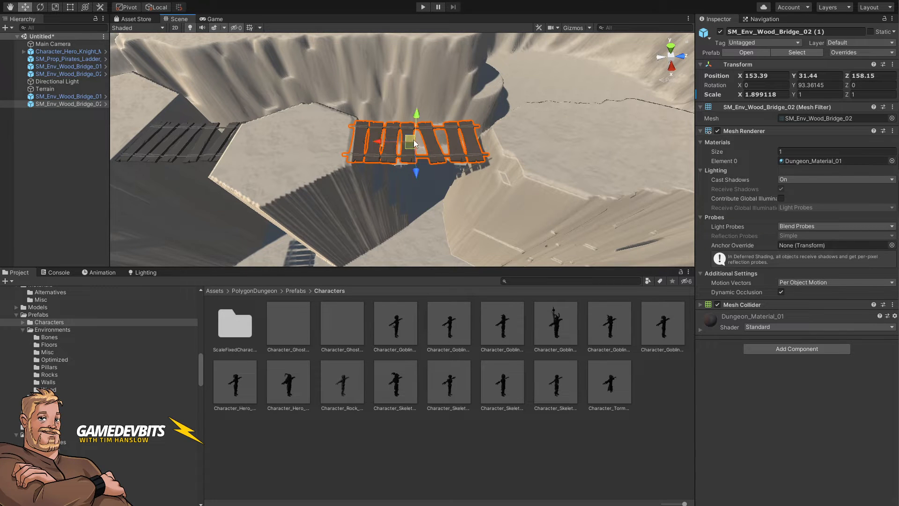
left_click_drag(418, 119, 417, 121)
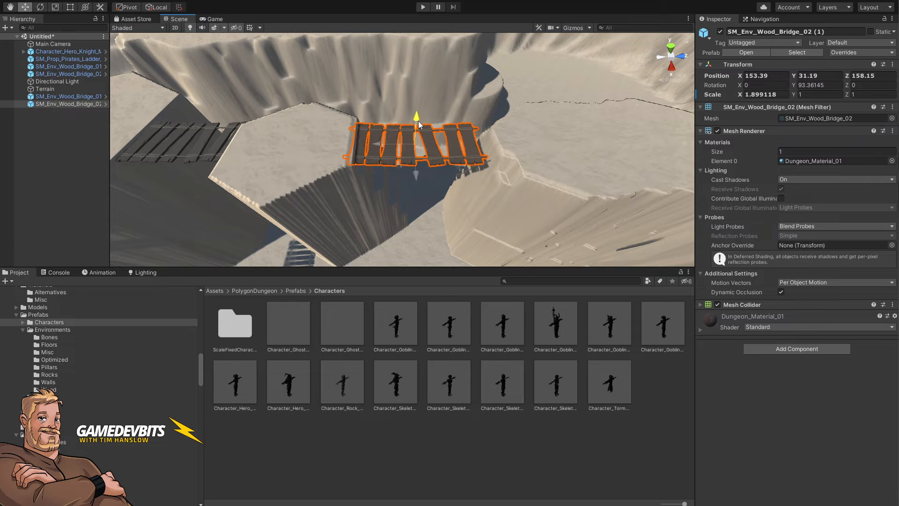
Step: Select the terrain and, with Set Height, sample a height of about 14.74 and paint lower ground beside the pillars
left_click_drag(392, 148, 467, 203)
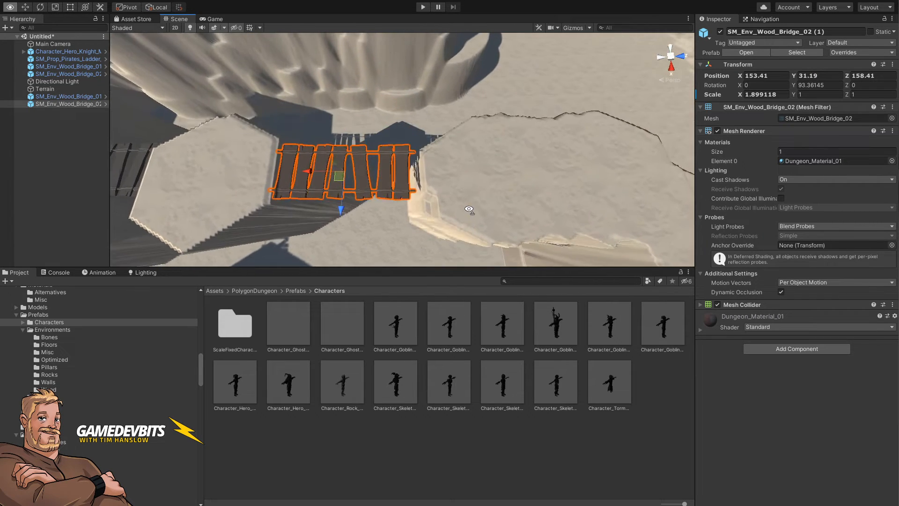
left_click(456, 180)
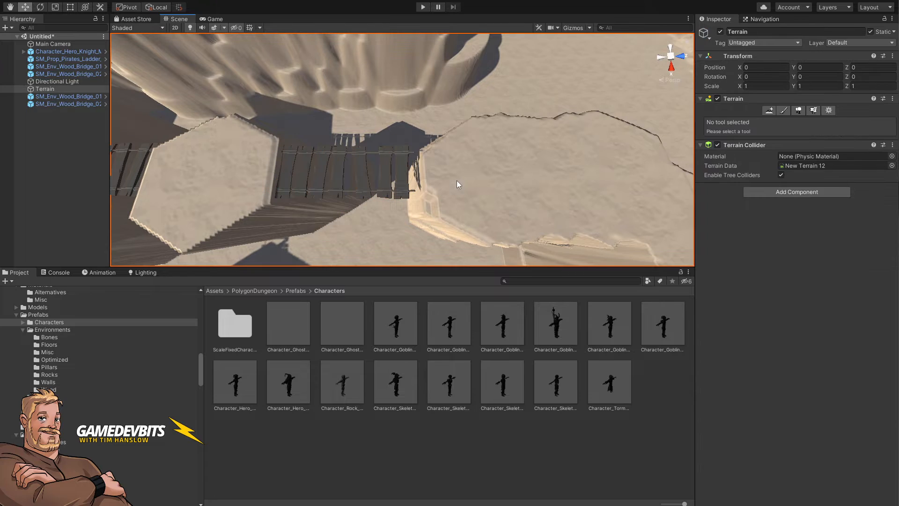
left_click(782, 110)
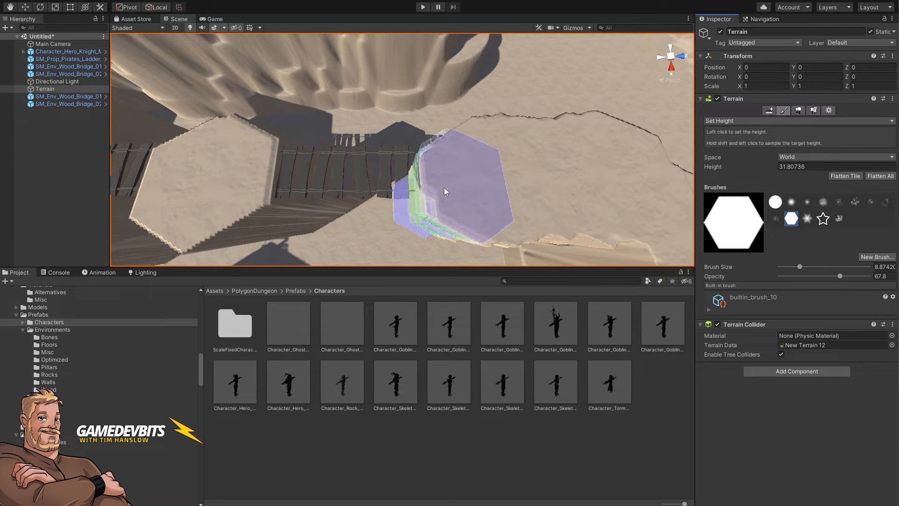
mouse_move(427, 182)
left_mouse_down()
mouse_move(423, 174)
mouse_move(453, 201)
mouse_move(437, 200)
left_mouse_up()
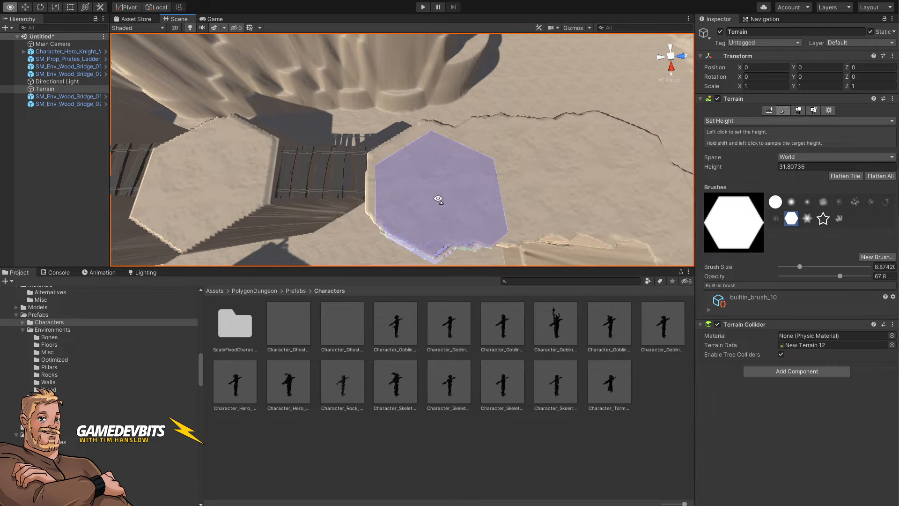
key("a")
mouse_move(437, 200)
right_mouse_down()
mouse_move(437, 225)
mouse_move(421, 223)
right_mouse_up()
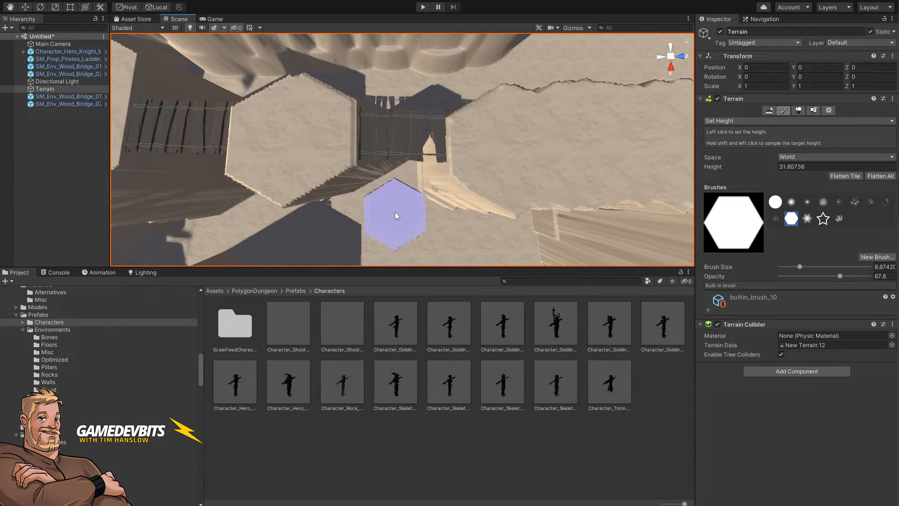
left_click(395, 214, "shift")
left_click_drag(415, 174, 412, 140)
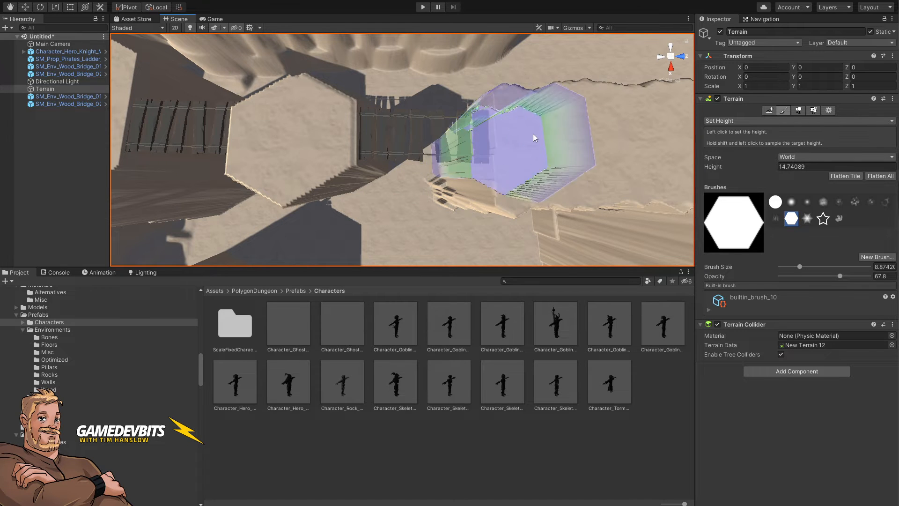
mouse_move(533, 133)
right_mouse_down()
mouse_move(542, 140)
mouse_move(532, 150)
mouse_move(565, 70)
mouse_move(543, 42)
mouse_move(529, 42)
right_mouse_up()
key("a")
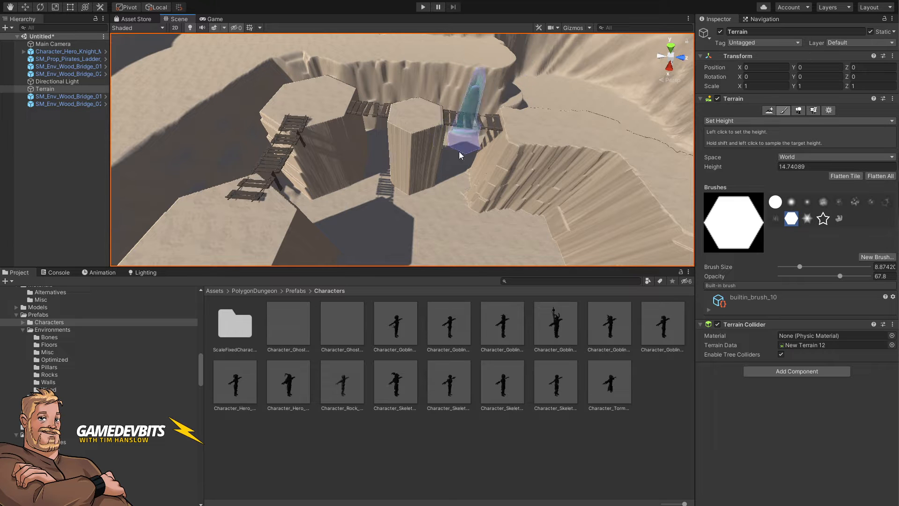
mouse_move(461, 151)
right_mouse_down()
mouse_move(478, 217)
mouse_move(462, 247)
right_mouse_up()
key("w")
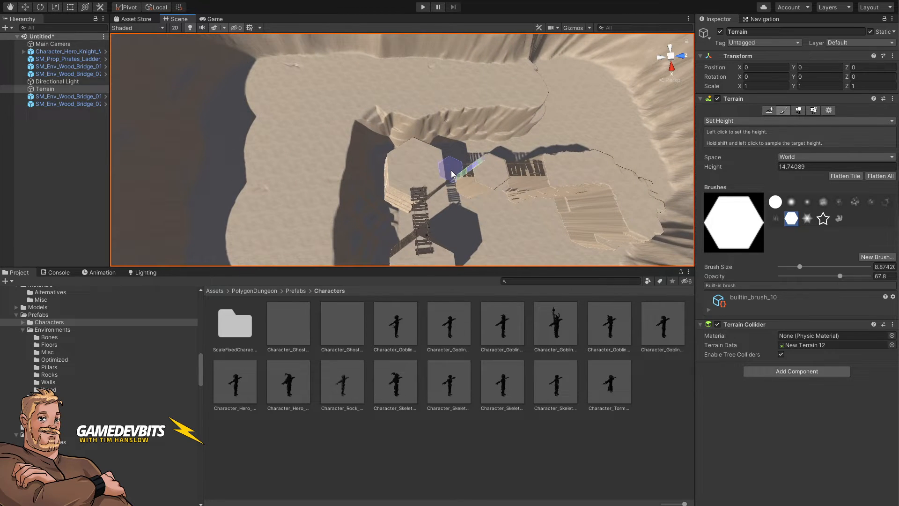
right_click_drag(457, 169, 409, 165)
Step: Duplicate the original bridge section and move the copy to span another gap
left_click(475, 90)
key("w")
left_click(498, 206)
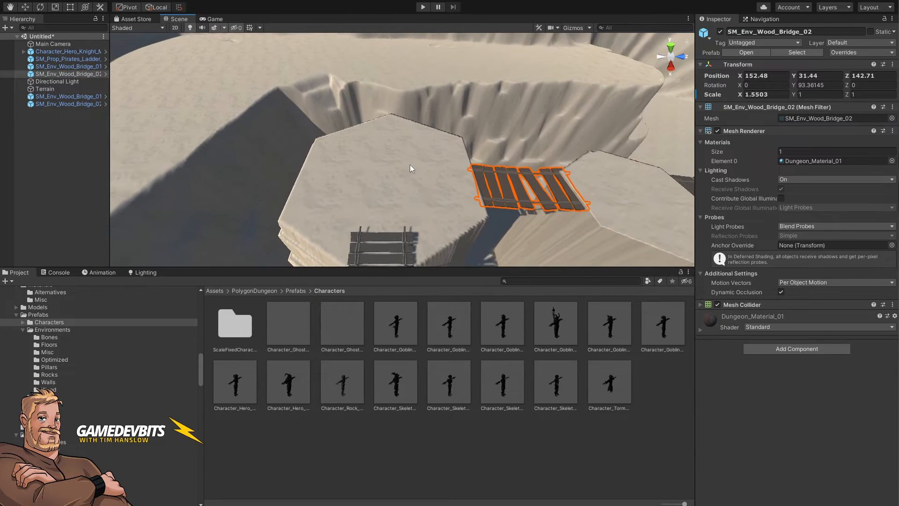
key("ctrl+d")
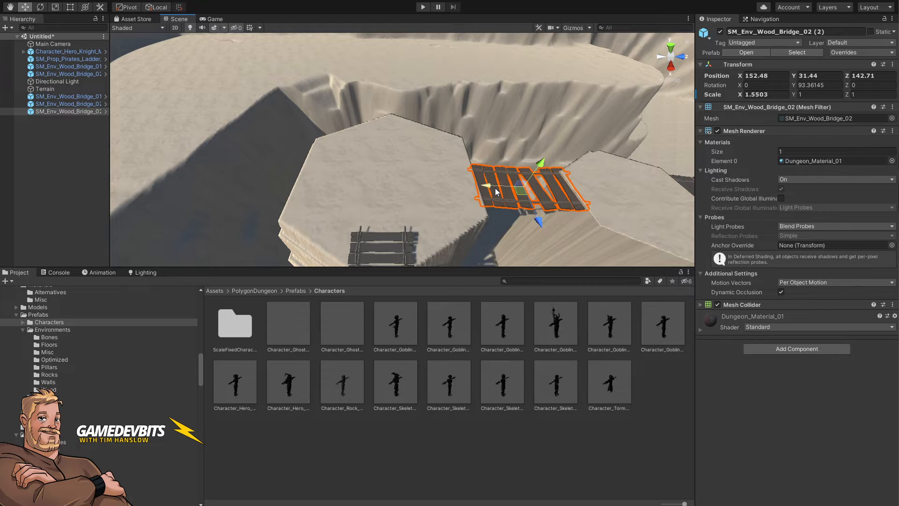
left_click_drag(497, 191, 215, 195)
right_click_drag(495, 180, 476, 156)
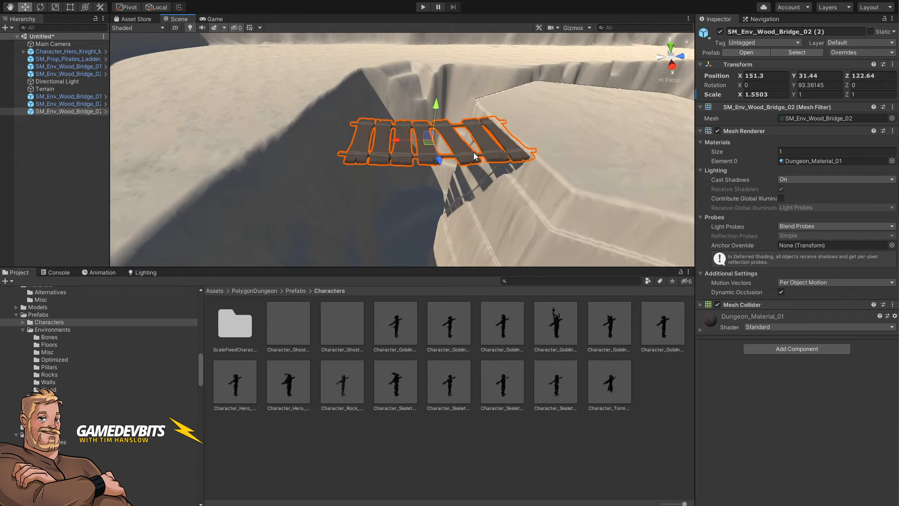
Step: Duplicate that bridge again, tilt the copy about 7 degrees and place it to extend the span
key("ctrl+d")
left_click_drag(406, 140, 252, 137)
right_click_drag(388, 122, 407, 121)
key("e")
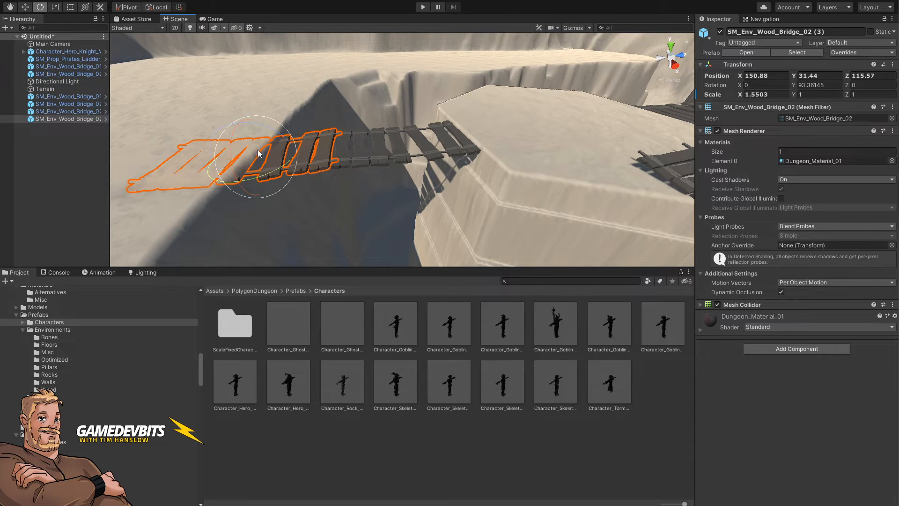
left_click_drag(271, 136, 245, 126)
key("w")
mouse_move(351, 145)
right_mouse_down()
mouse_move(363, 107)
mouse_move(350, 96)
mouse_move(341, 141)
right_mouse_up()
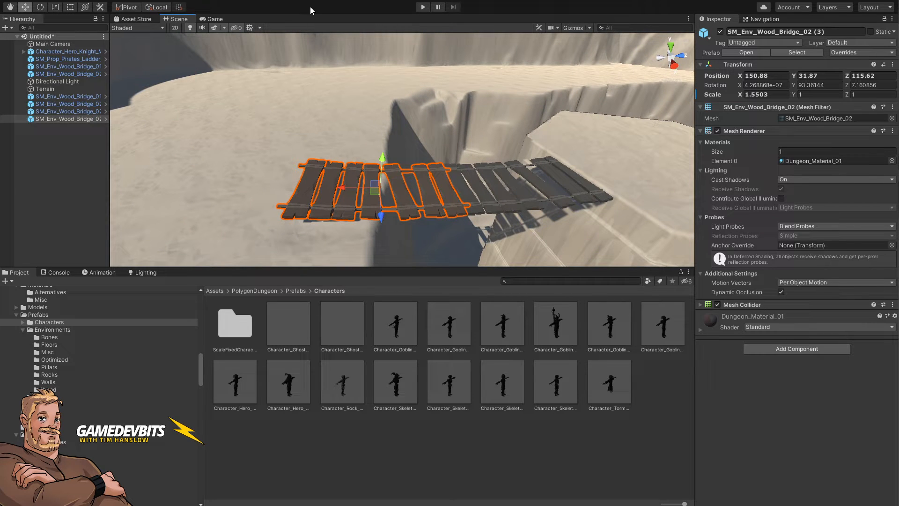
Step: Open the ProBuilder window, ProBuilderize the tilted bridge copy, select part of its planks and delete the selection
left_click(330, 1)
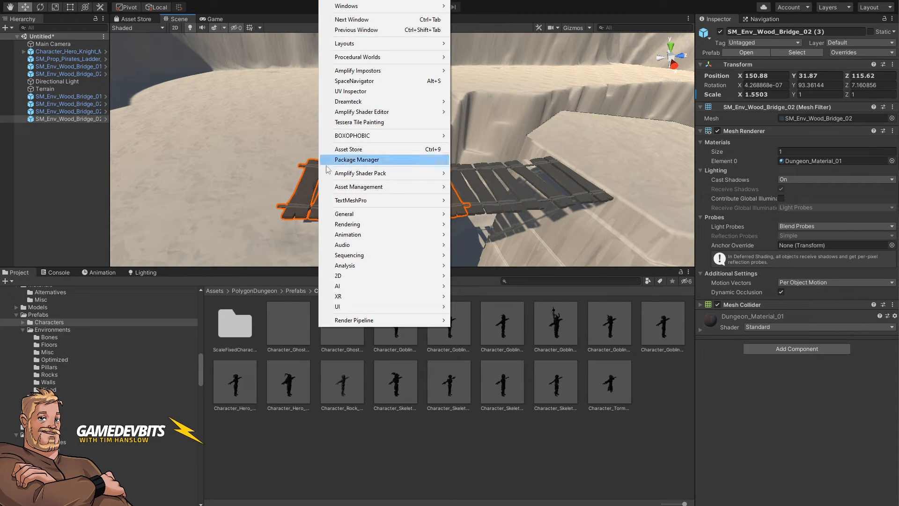
mouse_move(216, 1)
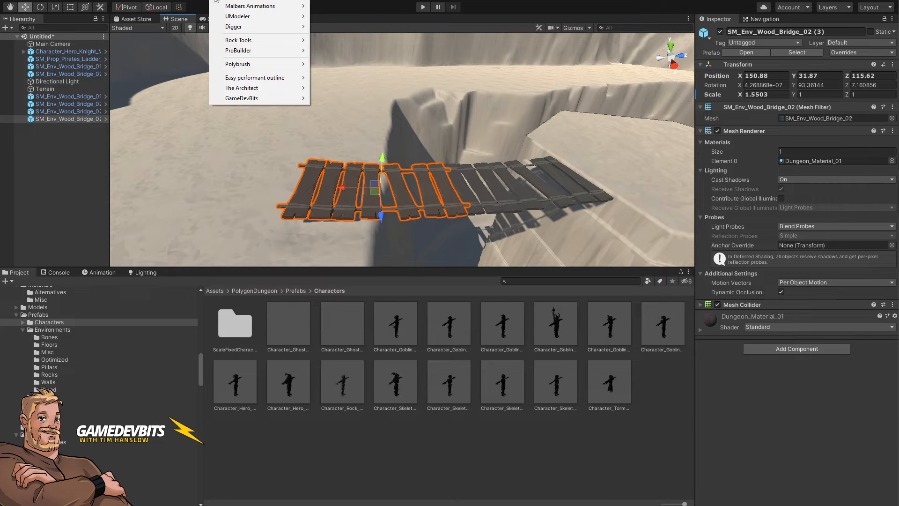
mouse_move(265, 55)
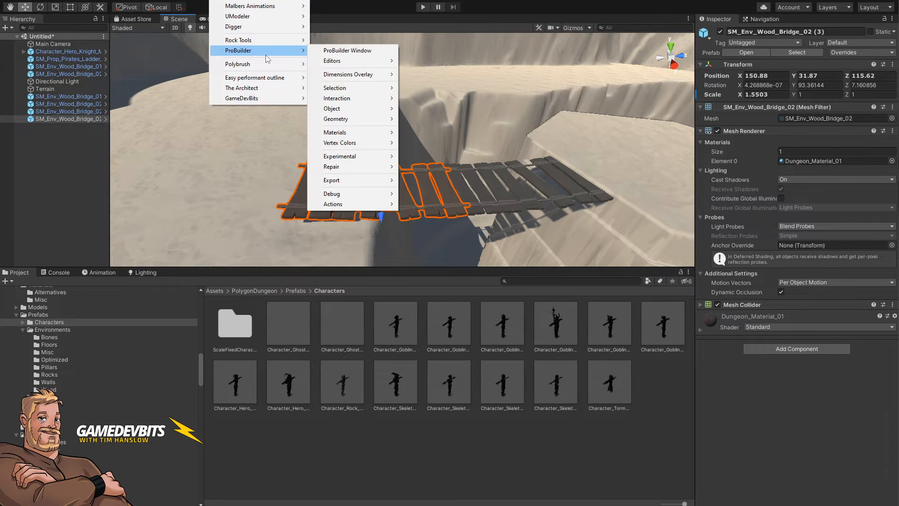
left_click(337, 50)
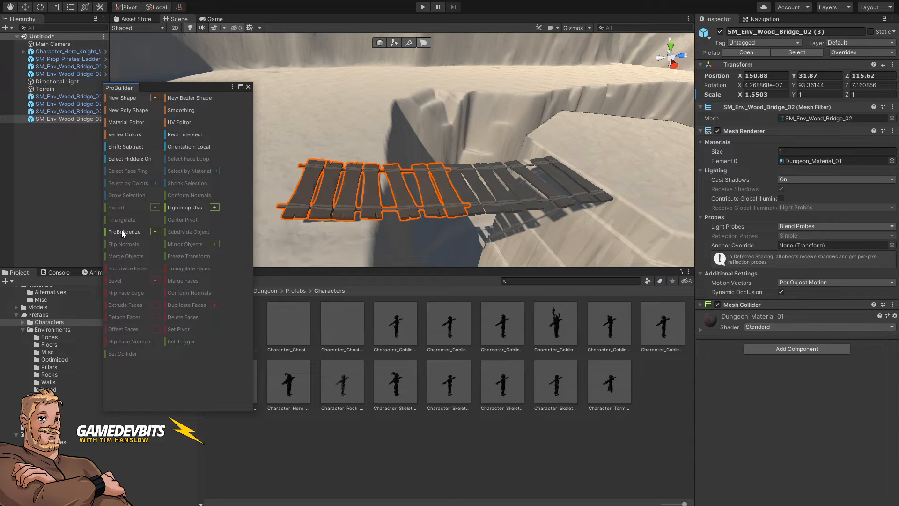
left_click(123, 232)
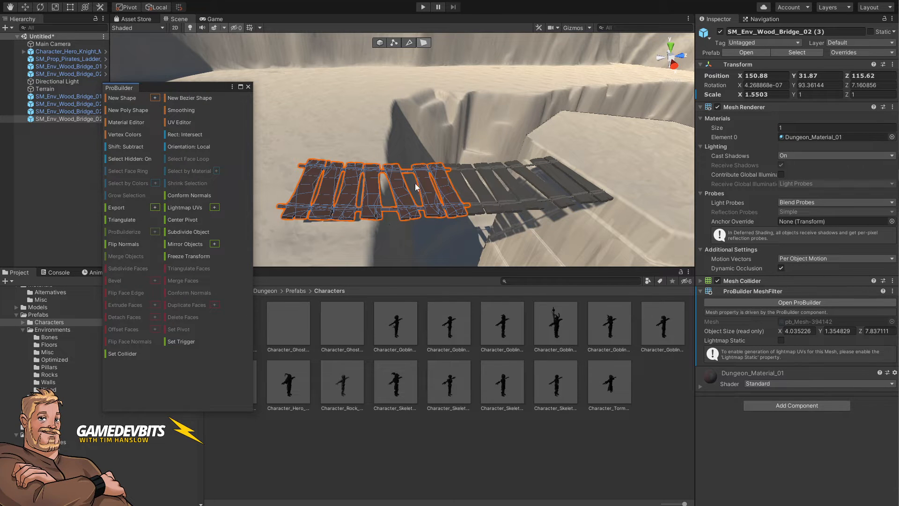
left_click(394, 43)
right_click_drag(435, 149, 429, 175)
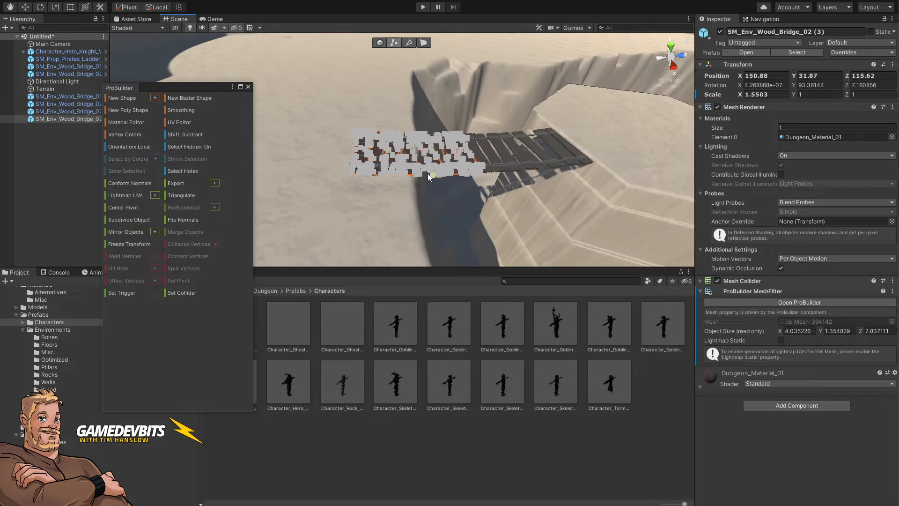
left_click_drag(406, 234, 409, 237)
key("Delete")
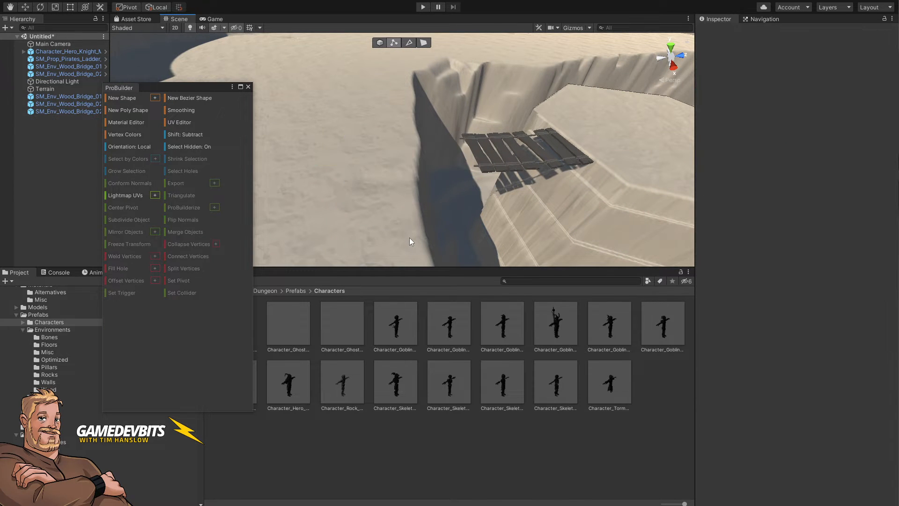
Step: Try deleting a box-selected group of planks from the tilted bridge copy in face mode
key("ctrl+z")
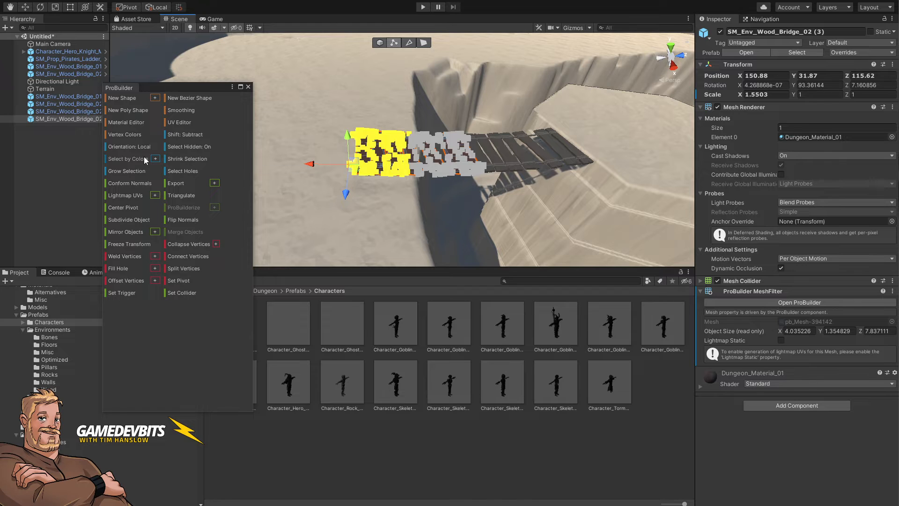
left_click(422, 42)
left_click_drag(328, 102, 399, 214)
key("Delete")
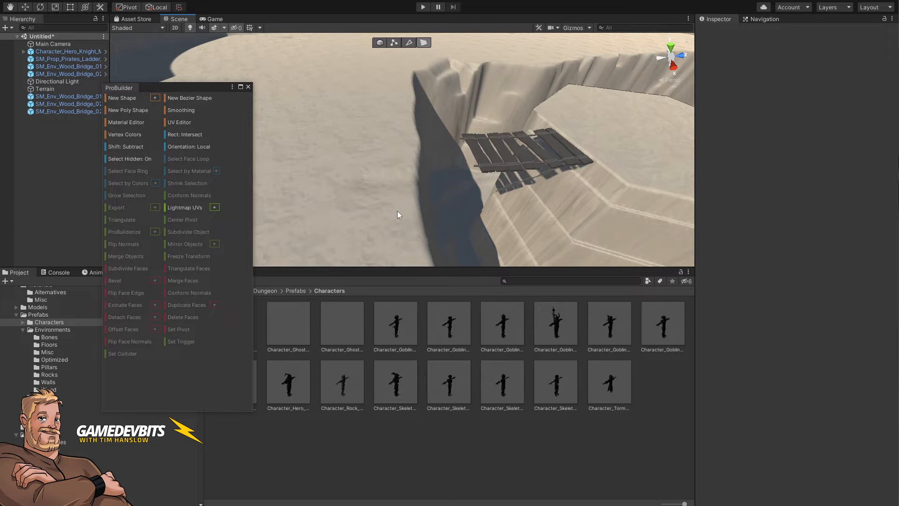
key("ctrl+z")
key("ctrl+z")
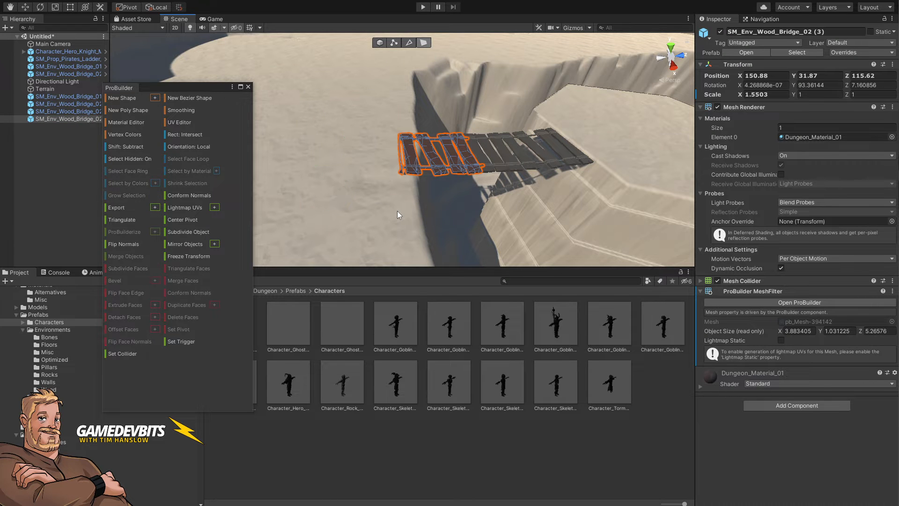
Step: Box-select the planks at the near end of the tilted bridge copy and delete them
scroll(433, 172, "up", 2)
right_click_drag(434, 172, 419, 168)
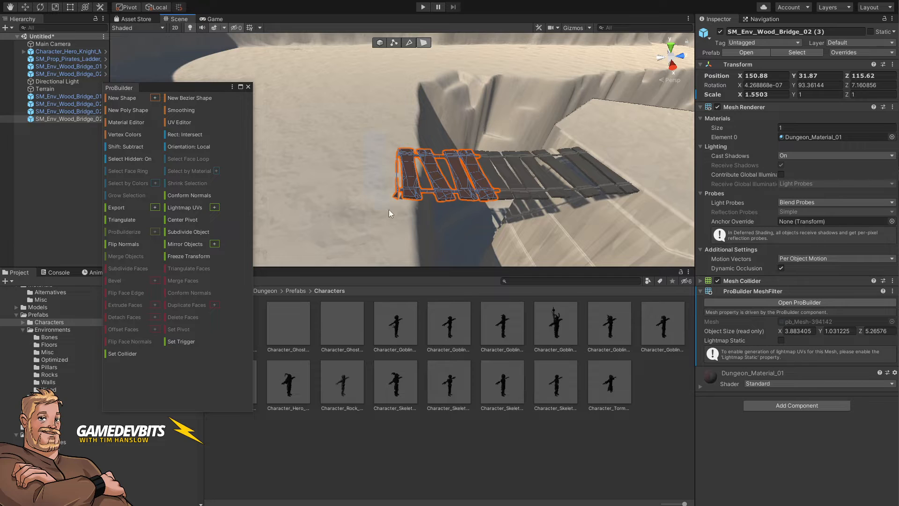
left_click_drag(388, 209, 397, 224)
key("BackSpace")
key("ctrl+z")
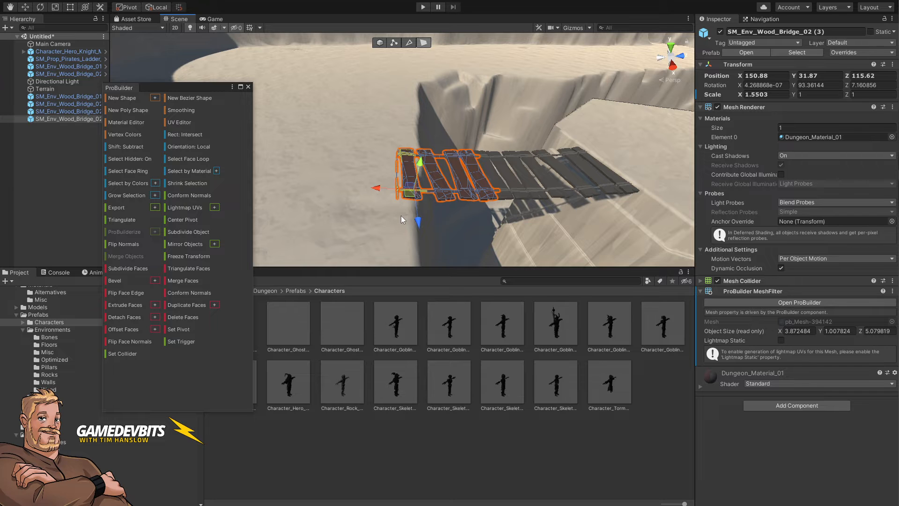
key("BackSpace")
Step: Inspect the bridge copy's mesh up close in edge and vertex selection modes
mouse_move(401, 219)
right_mouse_down()
mouse_move(426, 199)
mouse_move(426, 182)
mouse_move(402, 214)
right_mouse_up()
key("w")
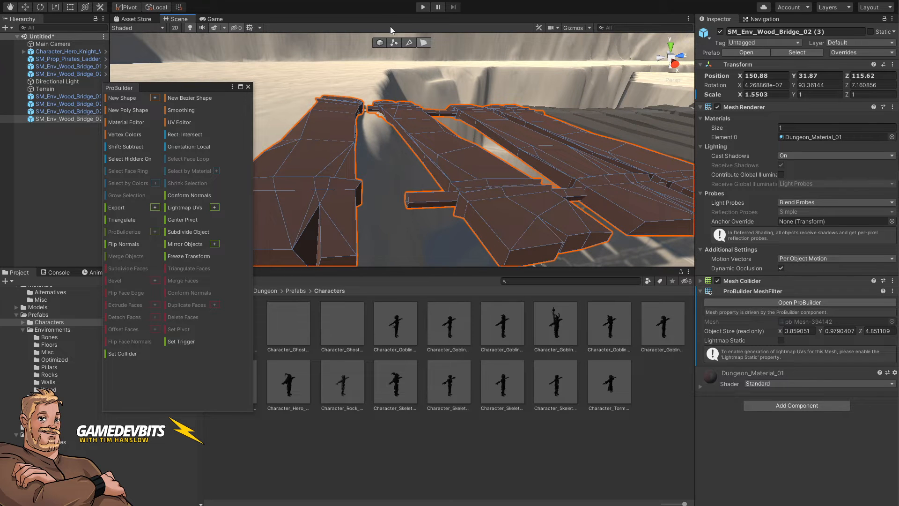
left_click(409, 43)
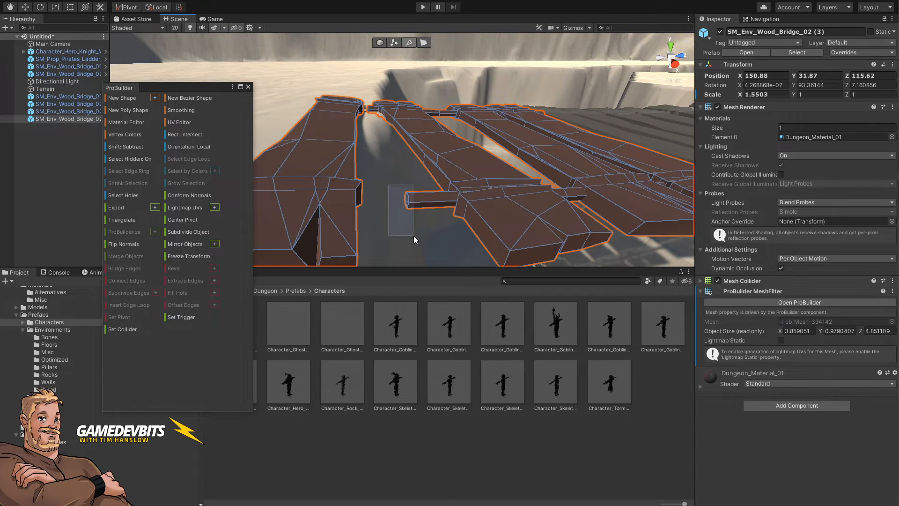
left_click_drag(414, 235, 413, 233)
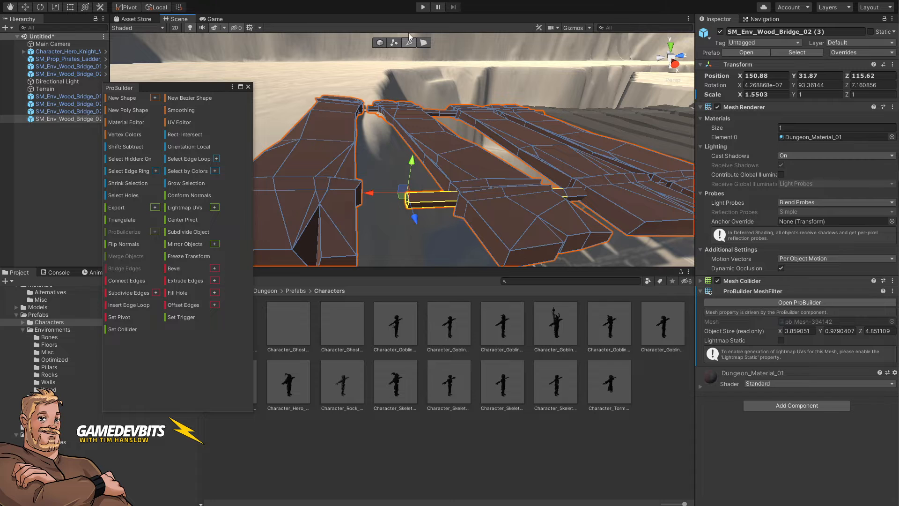
left_click(393, 43)
left_click(380, 186)
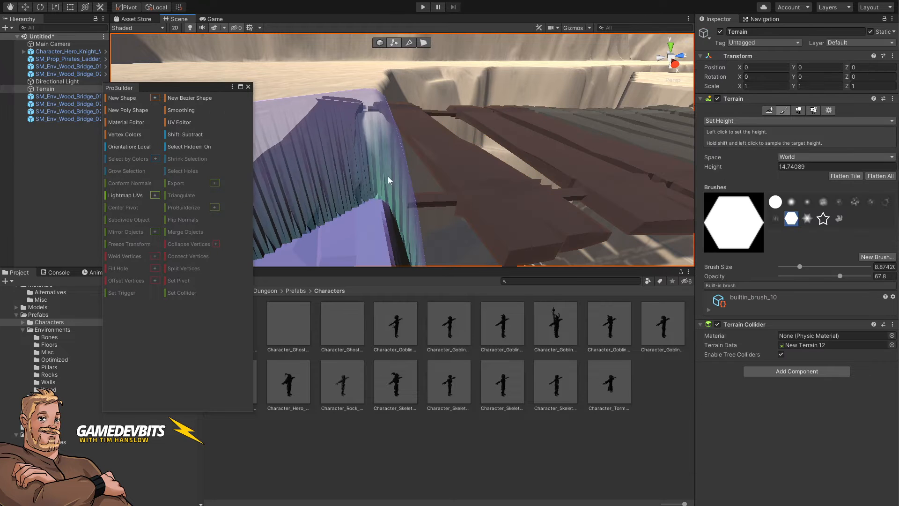
left_click_drag(421, 58, 447, 57, "alt")
right_click_drag(448, 56, 445, 47)
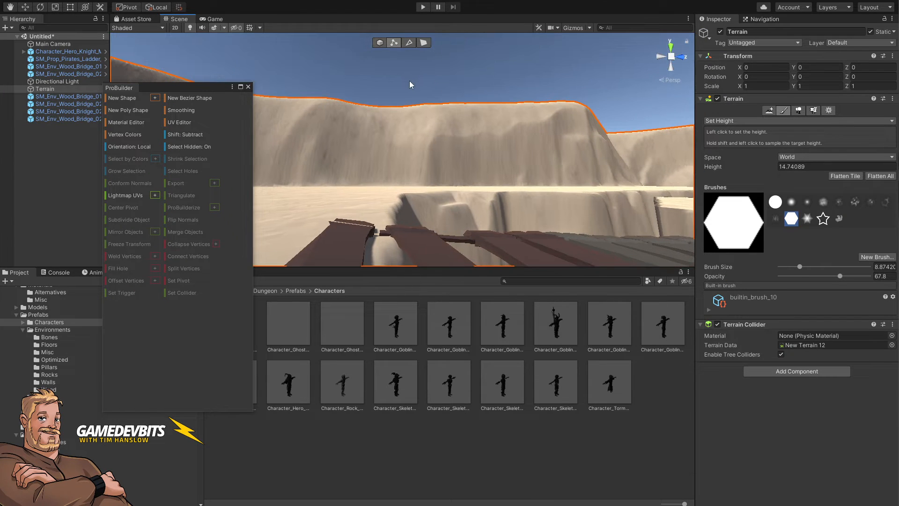
Step: Box-select vertices at the bridge copy's end, move them to stretch the planks toward the ledge, and close ProBuilder
left_click(411, 80)
right_click_drag(427, 130, 440, 171)
left_click(473, 170)
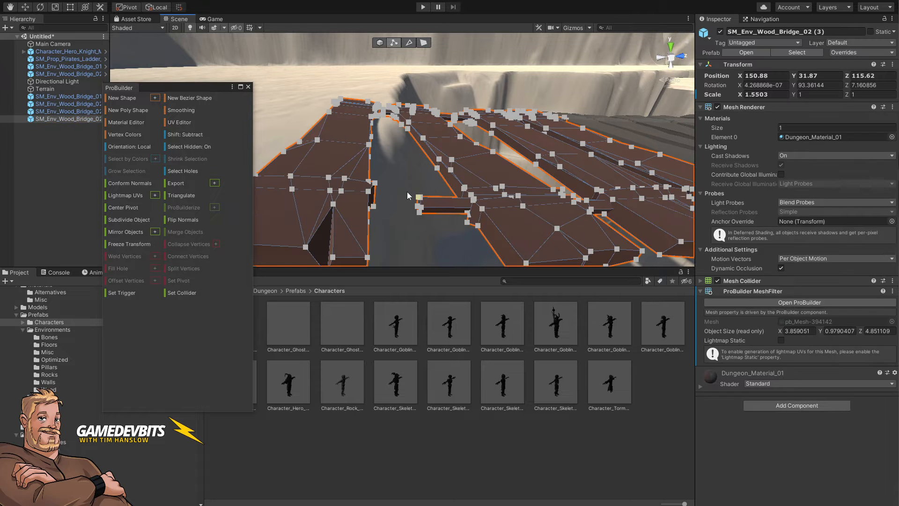
left_click_drag(429, 228, 430, 228)
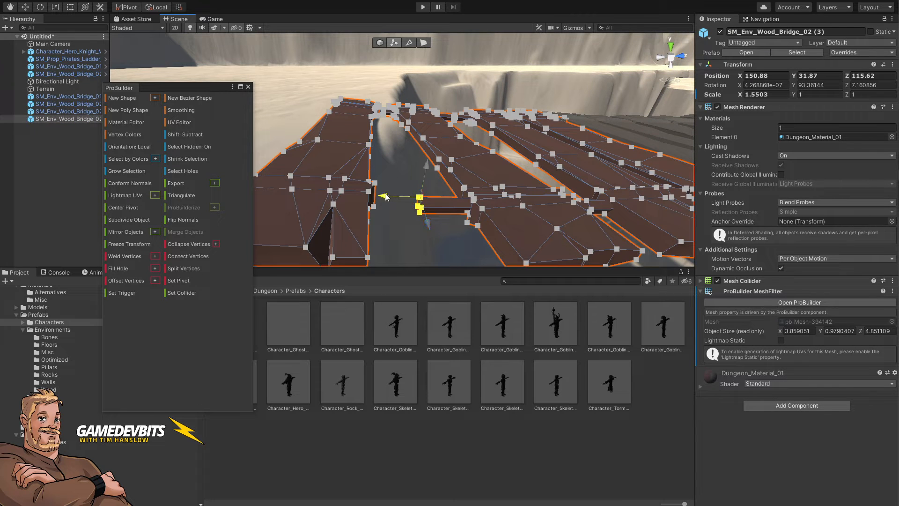
left_click_drag(391, 193, 330, 193)
right_click_drag(398, 198, 417, 136)
key("e")
key("s")
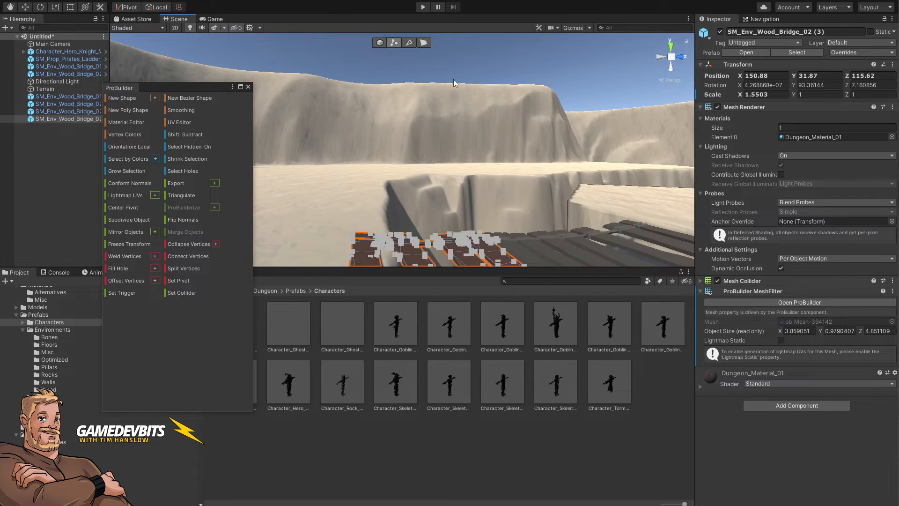
left_click(454, 79)
right_click_drag(479, 104, 444, 196)
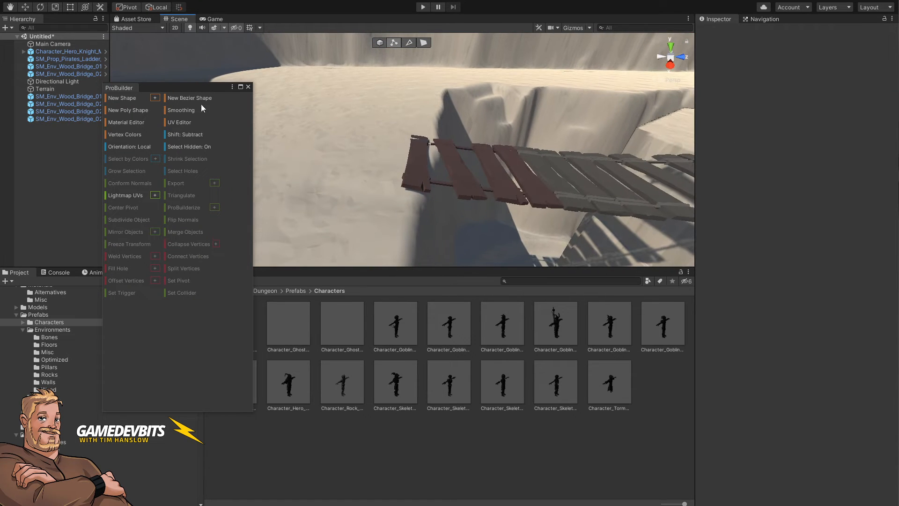
left_click(248, 86)
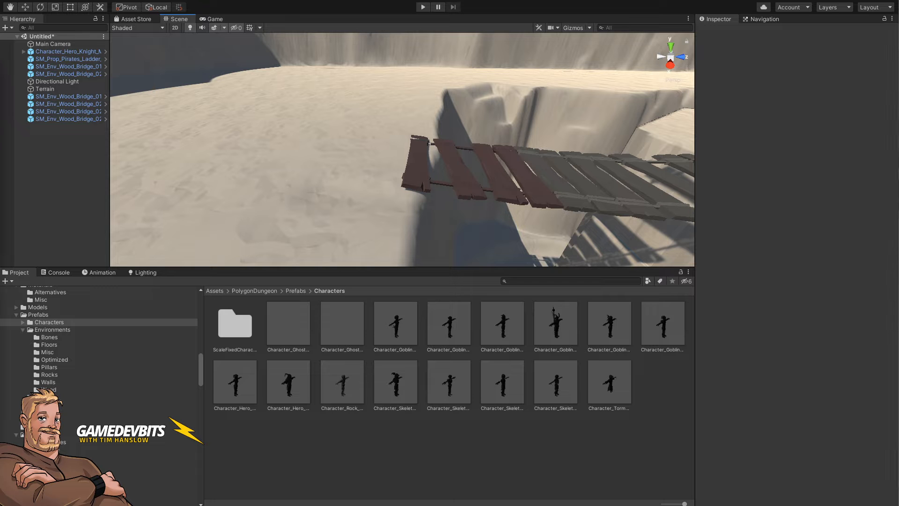
Step: Survey the sculpted quarry and compare its layout with the Stone Quarry battle map reference image
left_click_drag(522, 198, 534, 224, "alt")
right_click_drag(533, 223, 534, 225)
key("w")
key("e")
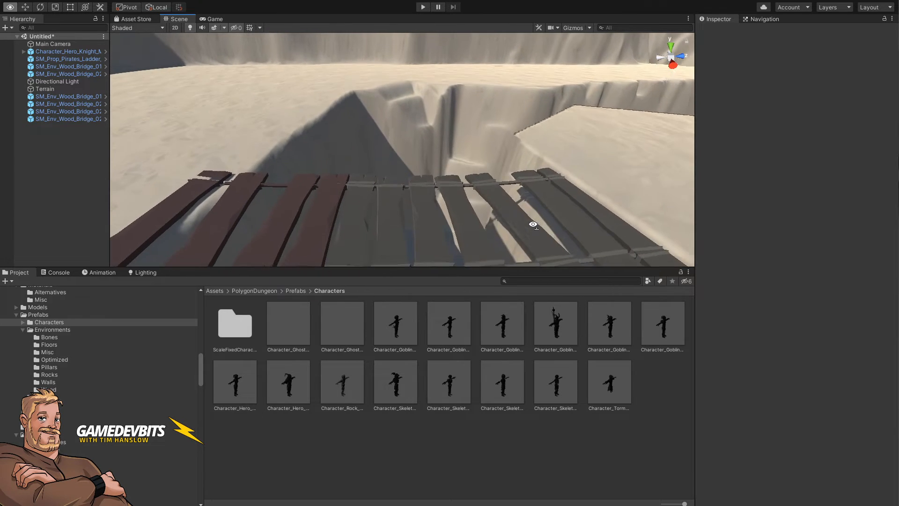
left_click(369, 215)
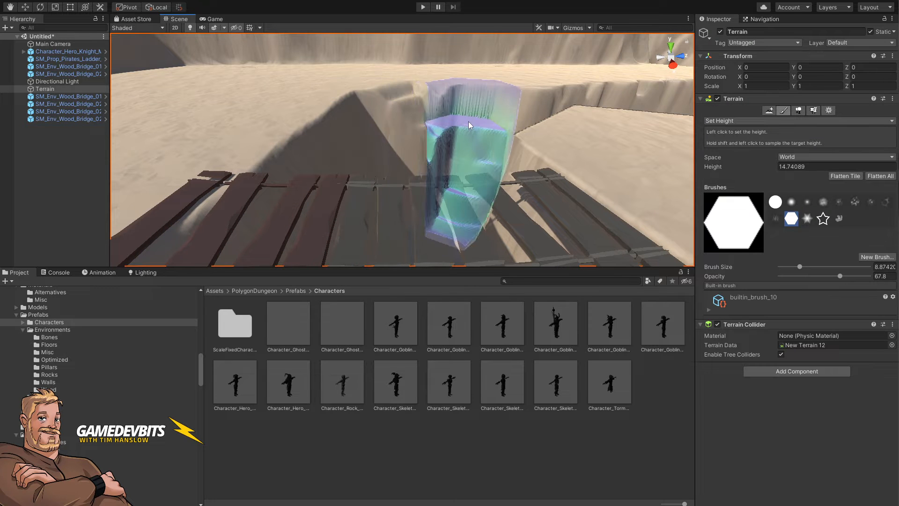
key("s")
right_click_drag(468, 124, 483, 168)
key("d")
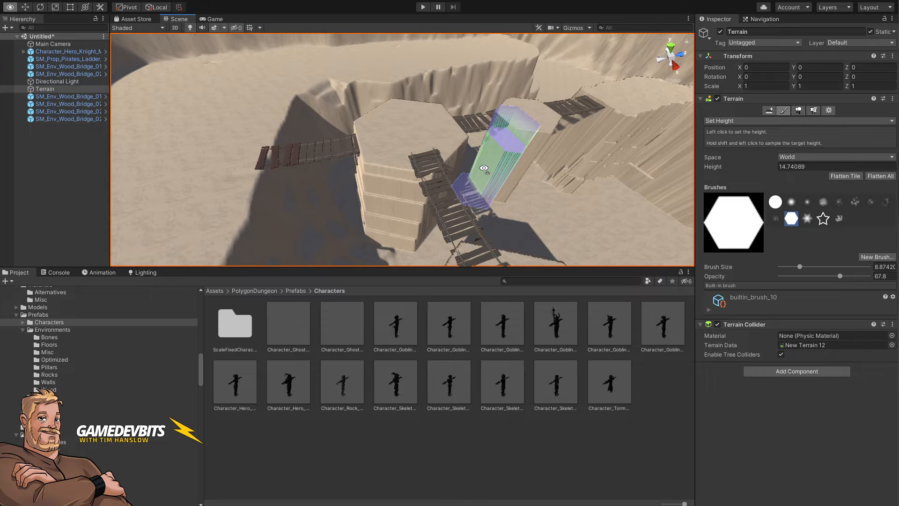
key("d")
mouse_move(484, 167)
right_mouse_down()
mouse_move(496, 147)
mouse_move(447, 226)
right_mouse_up()
key("s")
key("a")
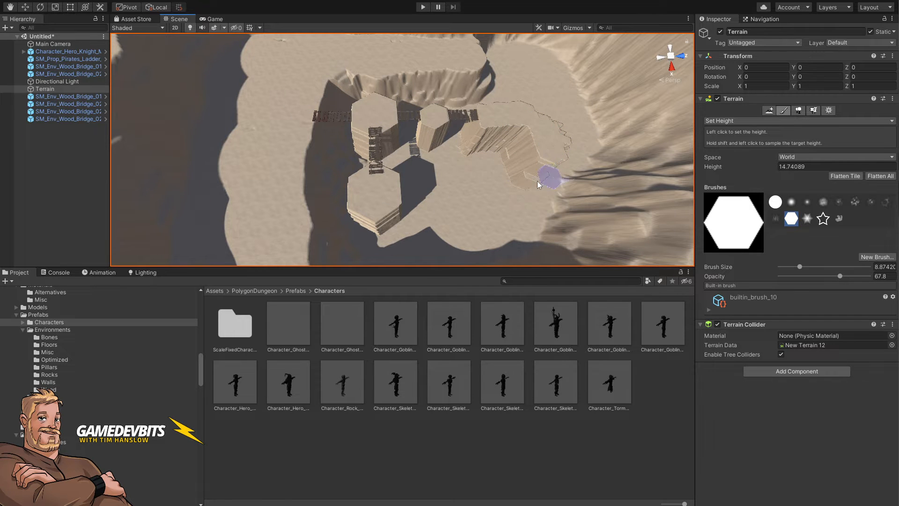
right_click_drag(538, 181, 463, 187)
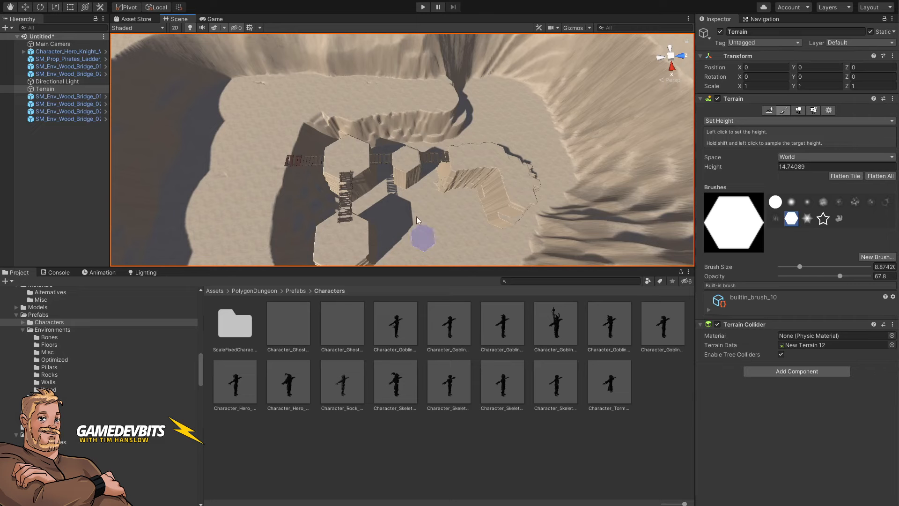
right_click_drag(417, 216, 405, 225)
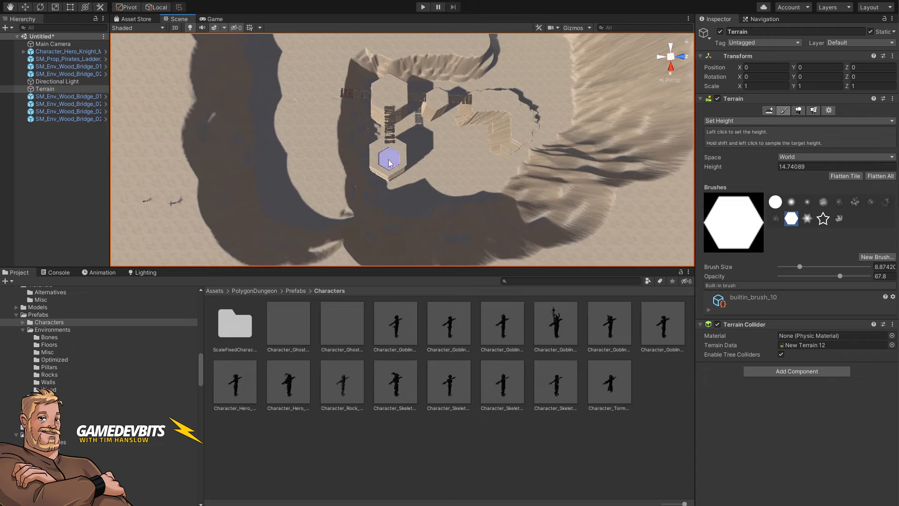
Step: Sample a height of about 31.81 with Set Height and paint a small pillar in the basin below the platforms
left_click(389, 159, "shift")
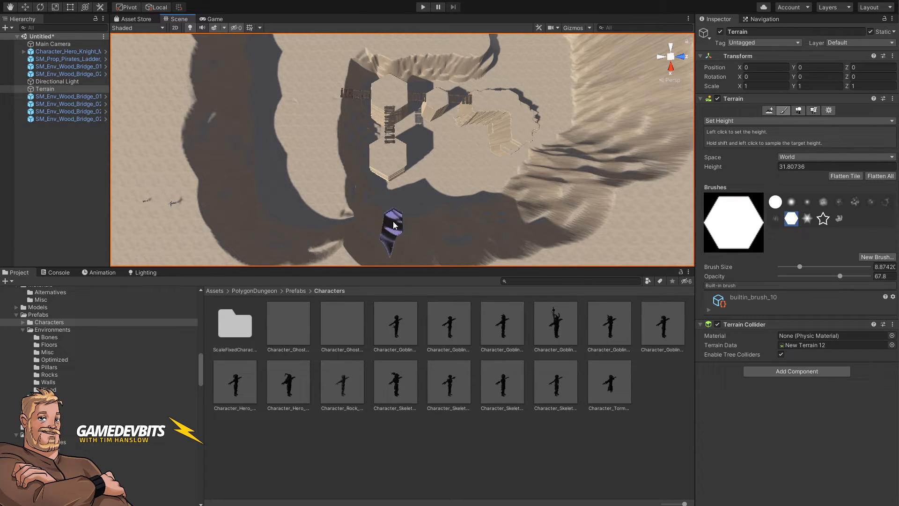
left_click(396, 216)
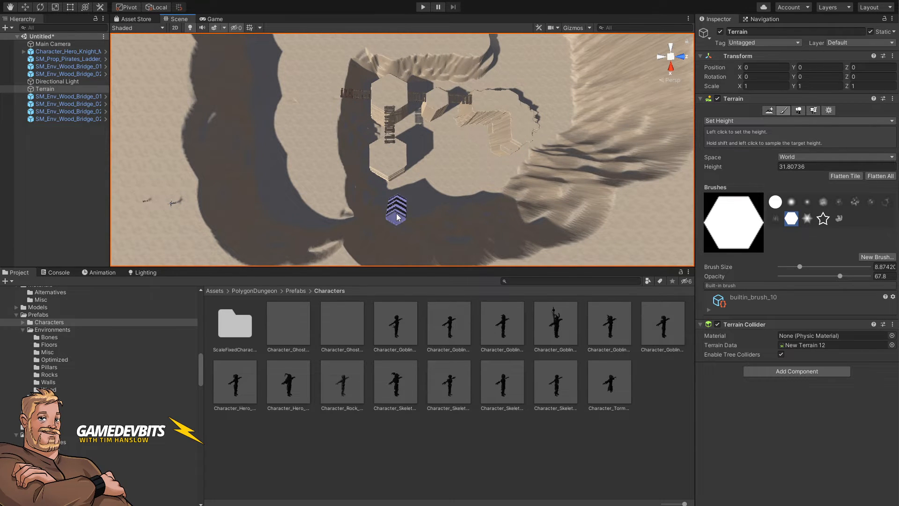
left_click(397, 217)
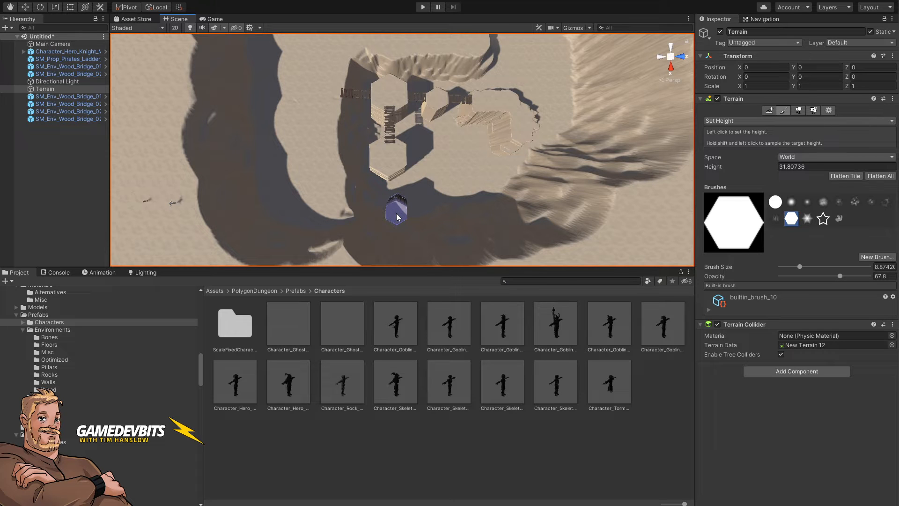
key("Right")
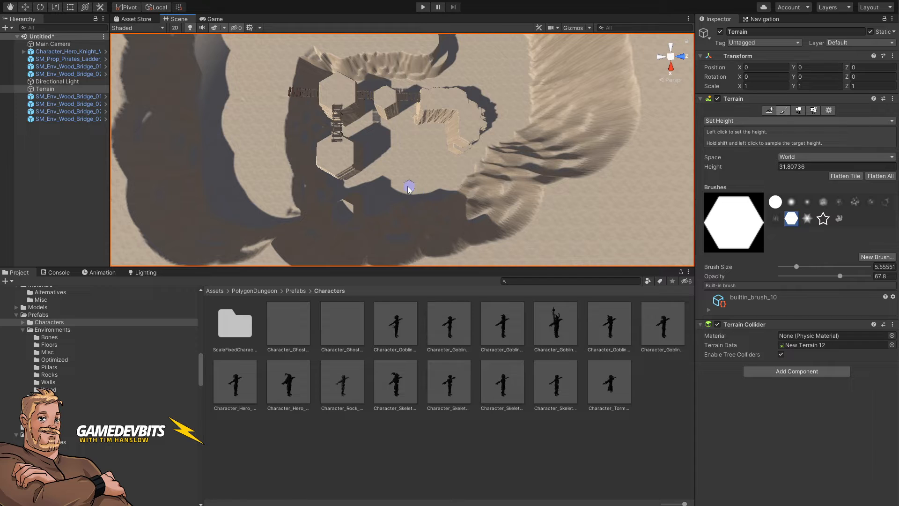
left_click(405, 188)
left_click(417, 188)
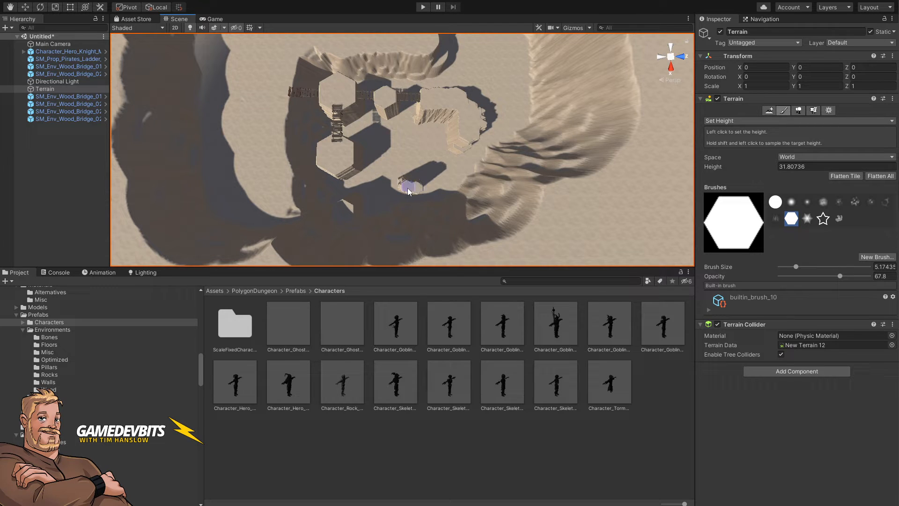
left_click(422, 189)
left_click(424, 190)
Step: Sample a height of about 49.99, enlarge the brush to about 10 and paint a tall pillar beside the central platforms
right_click_drag(408, 196, 419, 247)
key("w")
left_click(373, 95, "shift")
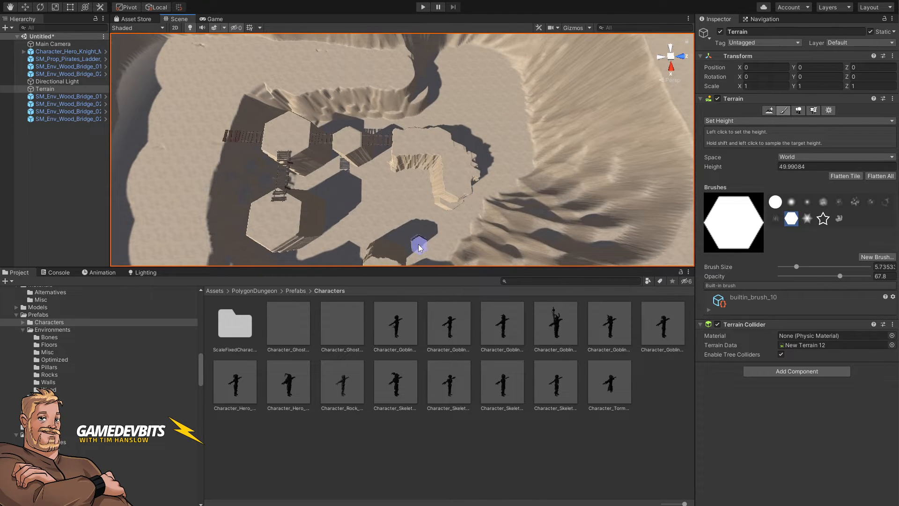
key("bracketright")
key("bracketright")
left_click_drag(422, 182, 419, 186)
mouse_move(421, 185)
left_mouse_down()
mouse_move(389, 186)
mouse_move(427, 211)
mouse_move(386, 203)
mouse_move(401, 201)
mouse_move(282, 198)
mouse_move(1, 208)
left_mouse_up()
middle_click_drag(367, 181, 368, 208)
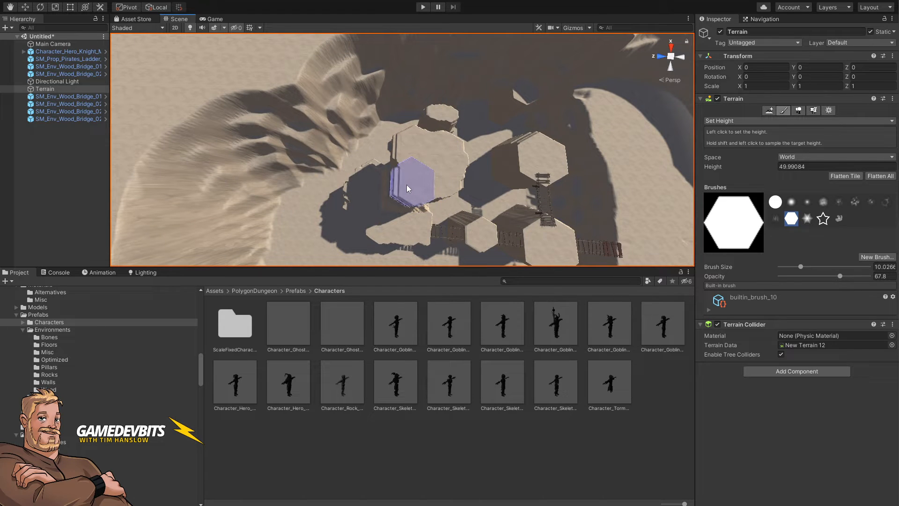
left_click_drag(403, 174, 406, 151)
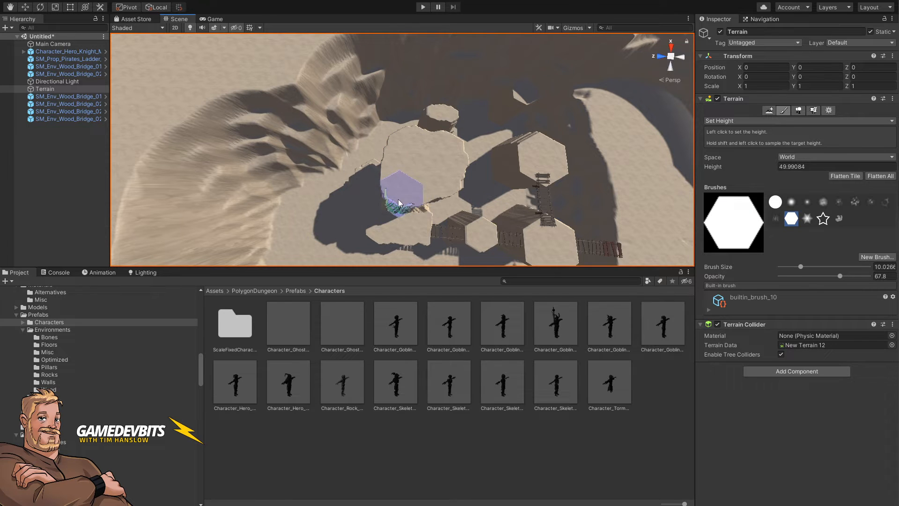
left_click_drag(397, 199, 435, 165, "alt")
right_click_drag(435, 164, 435, 186)
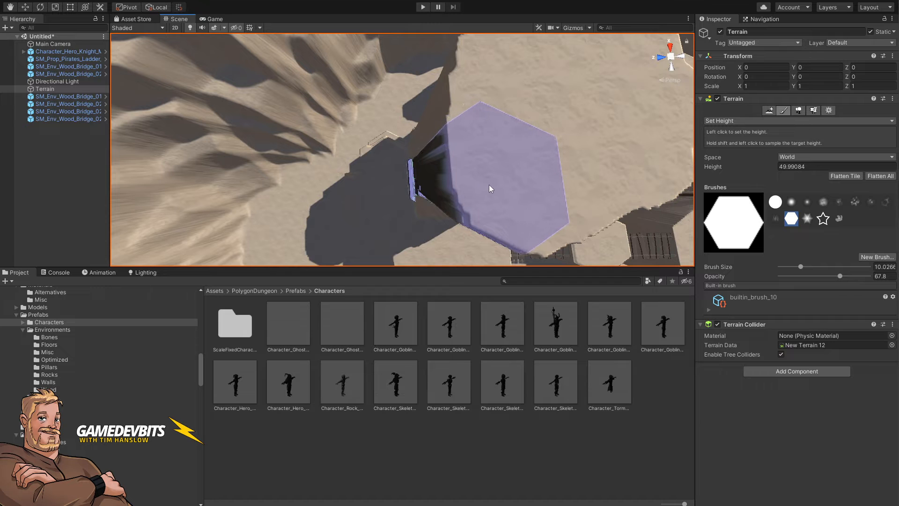
Step: View the whole quarry terrain from a distance
mouse_move(491, 190)
left_mouse_down()
mouse_move(495, 198)
mouse_move(490, 135)
mouse_move(496, 184)
mouse_move(512, 172)
mouse_move(506, 159)
mouse_move(507, 180)
mouse_move(518, 140)
mouse_move(612, 90)
mouse_move(670, 89)
mouse_move(667, 105)
mouse_move(716, 129)
mouse_move(809, 121)
mouse_move(880, 145)
mouse_move(897, 165)
mouse_move(898, 157)
left_mouse_up()
right_click_drag(897, 157, 898, 157)
right_click_drag(403, 150, 398, 124)
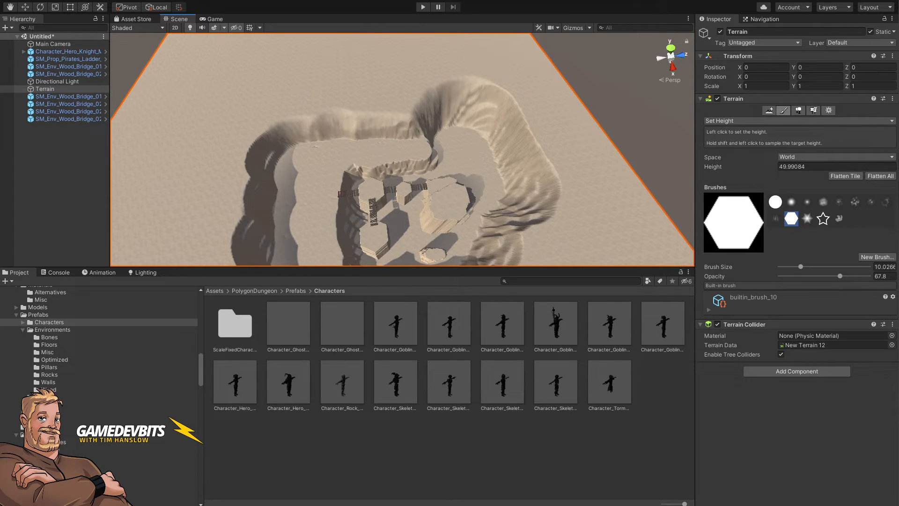
left_click(669, 136)
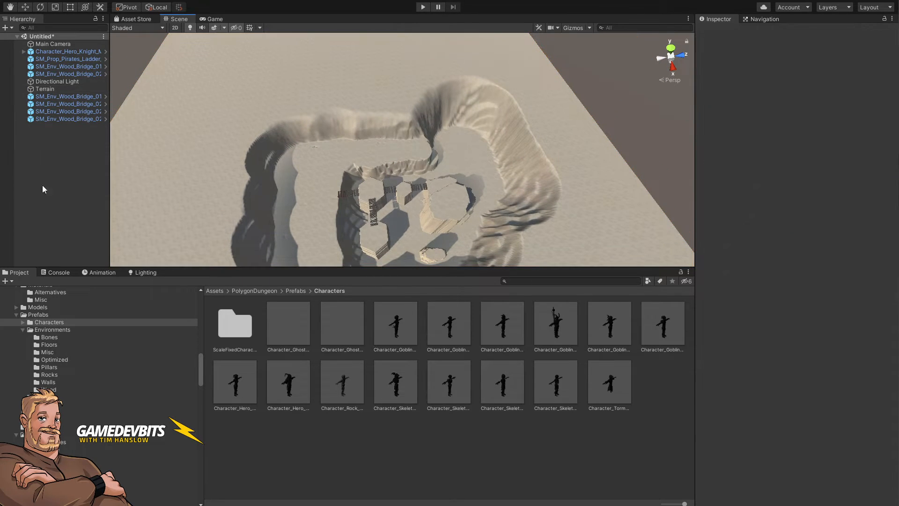
right_click(52, 151)
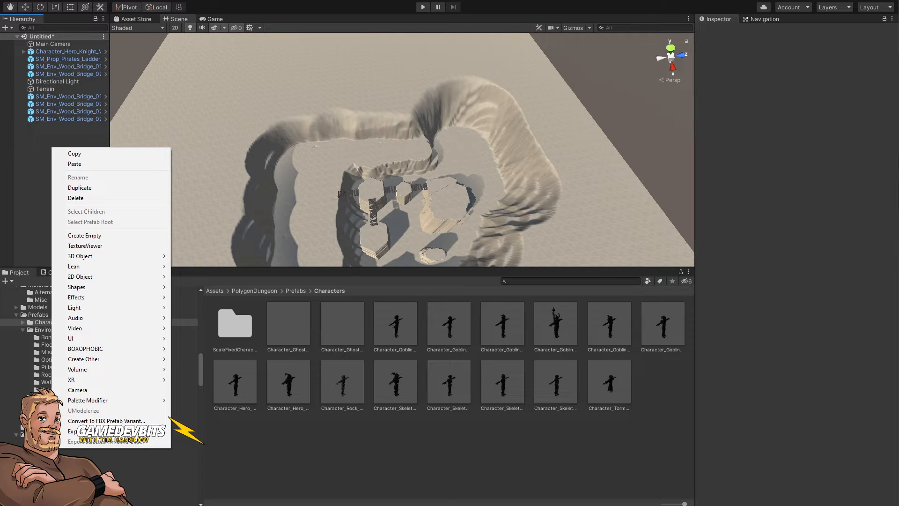
key("Escape")
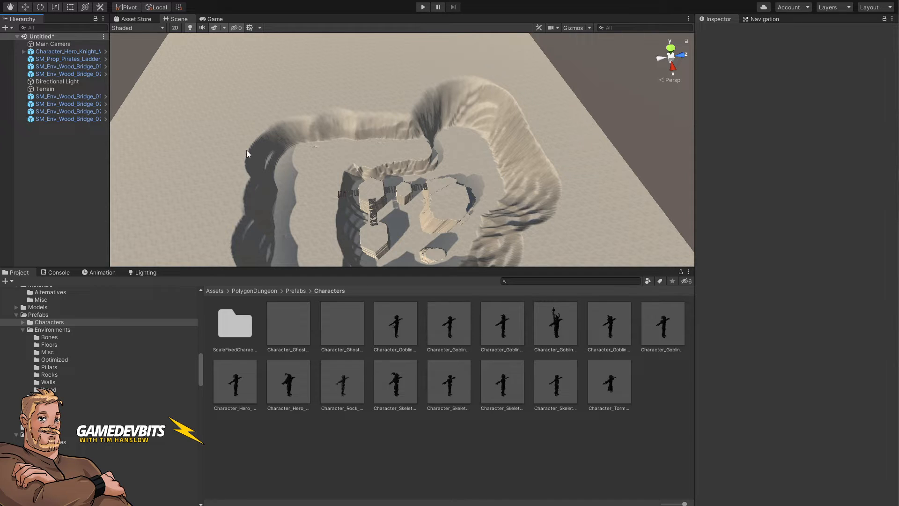
Step: Create a new 3D Plane object in the scene
right_click(51, 153)
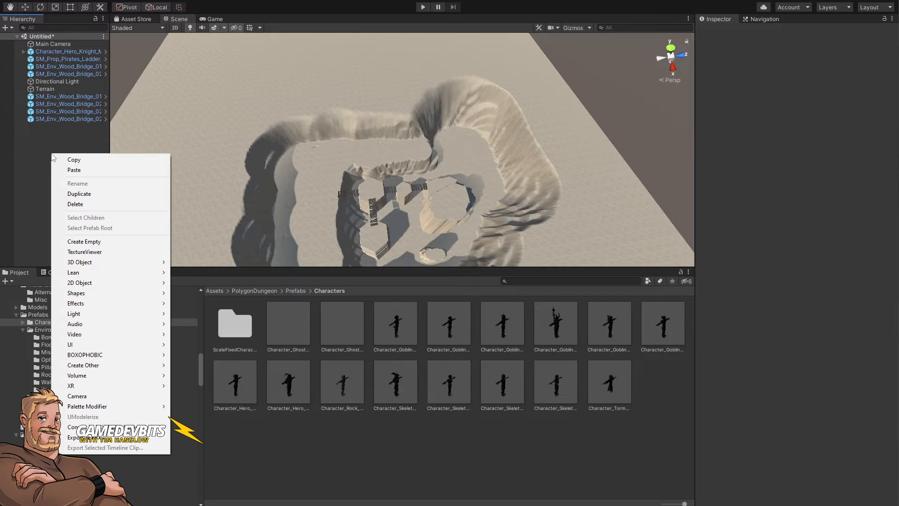
mouse_move(140, 262)
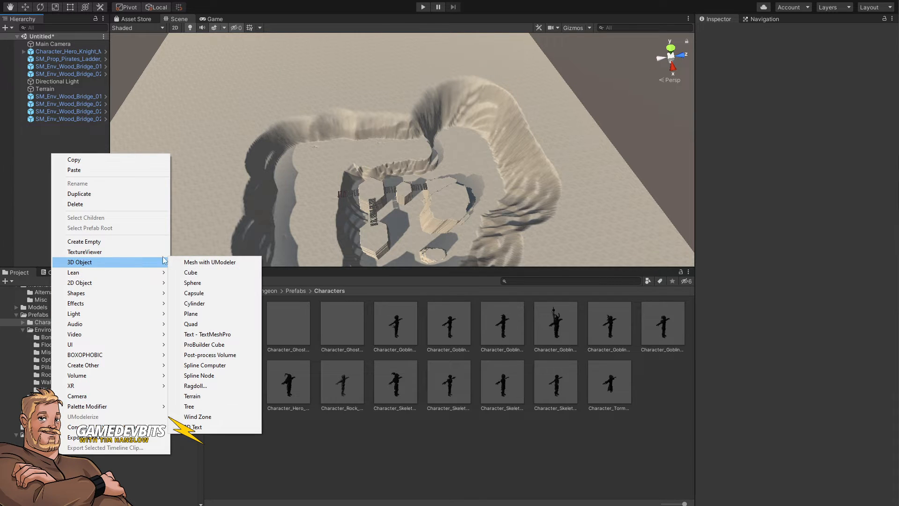
left_click(203, 314)
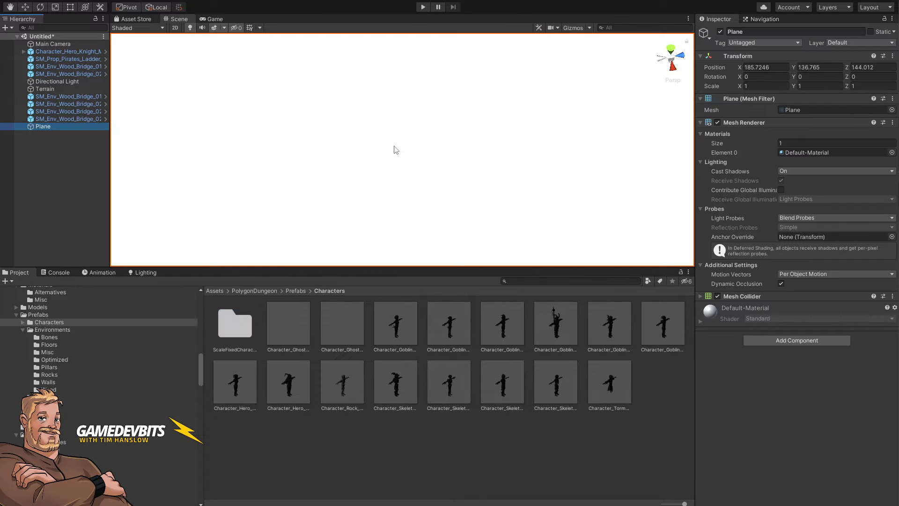
Step: Move the plane into the quarry basin at about height 30.6 and scale it uniformly to about 21
left_click_drag(626, 84, 348, 238, "alt")
mouse_move(412, 188)
left_mouse_down("alt")
mouse_move(421, 212)
mouse_move(439, 198)
mouse_move(399, 207)
mouse_move(421, 64)
mouse_move(415, 217)
mouse_move(406, 251)
mouse_move(414, 197)
left_mouse_up("alt")
key("e")
key("r")
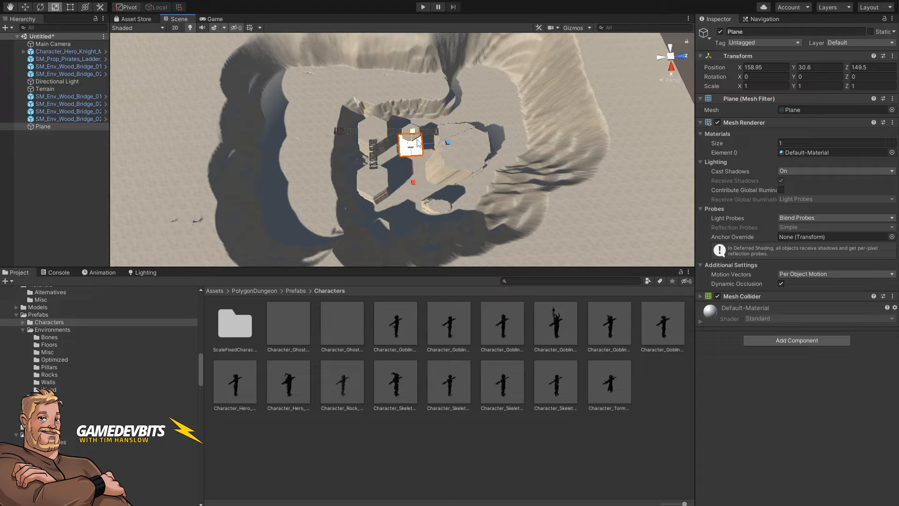
left_click_drag(413, 150, 898, 23)
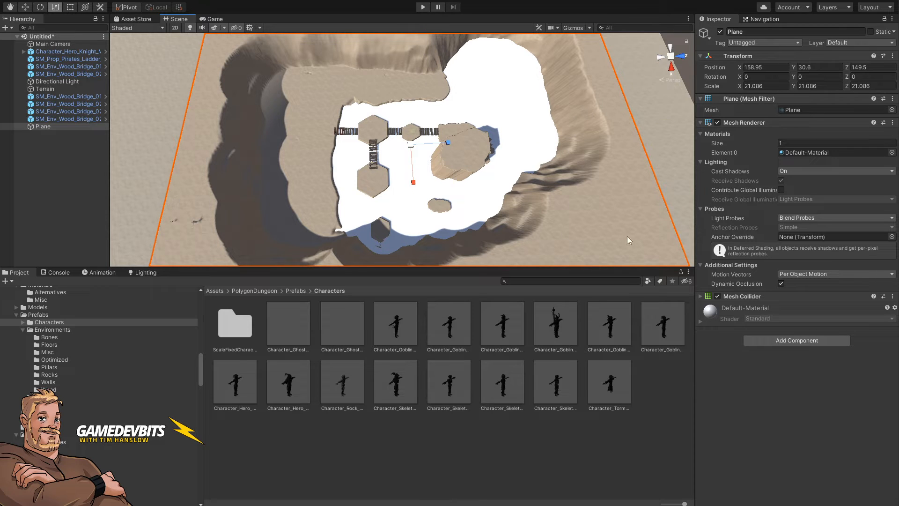
Step: Filter the project assets to materials and search for water materials
left_click(648, 280)
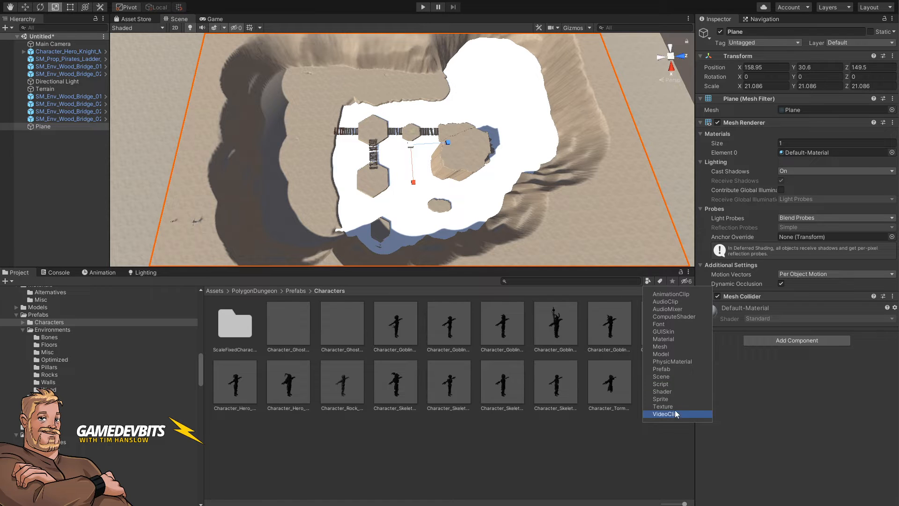
left_click(663, 339)
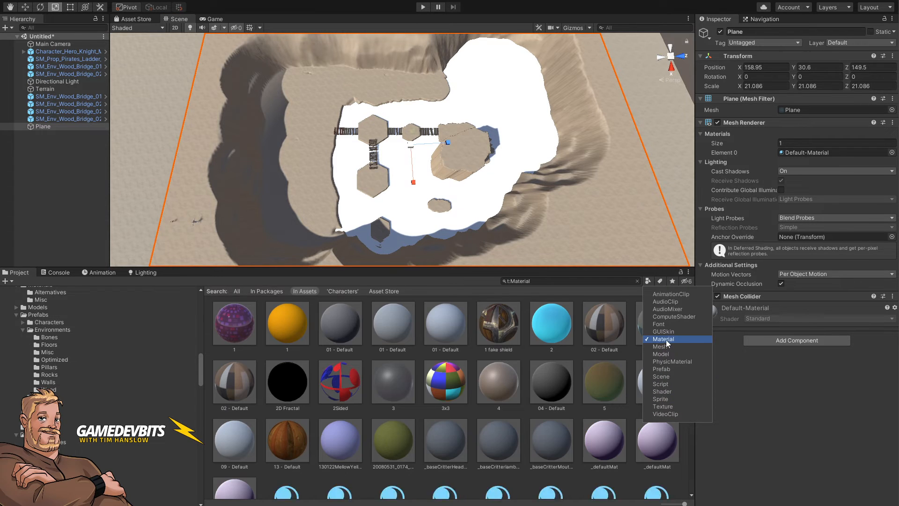
left_click(546, 281)
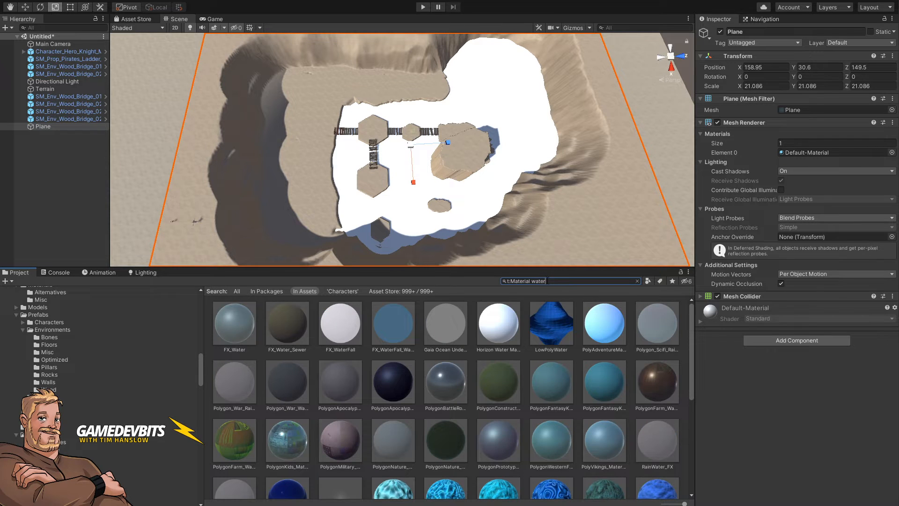
left_click(242, 324)
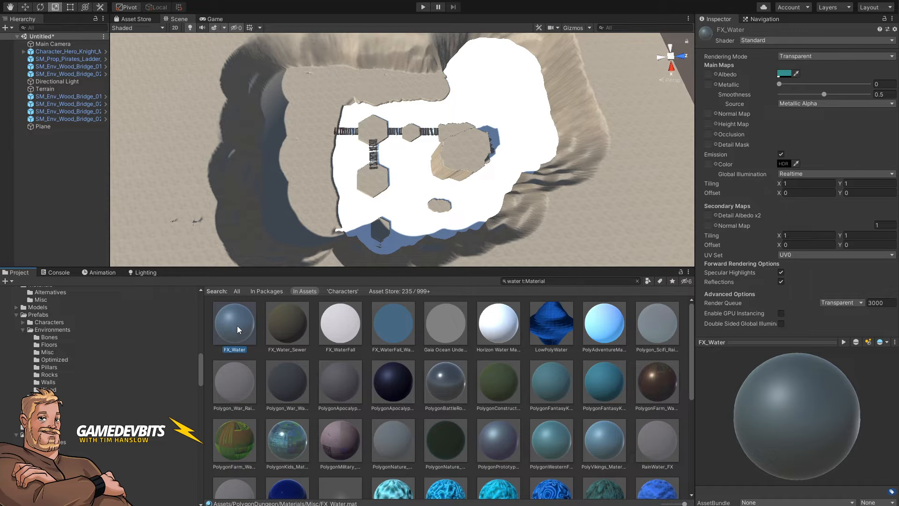
Step: Browse the water materials, previewing several candidates such as FX_Water, Water and Water_River_01
left_click_drag(237, 325, 493, 153)
left_click_drag(509, 123, 263, 344)
scroll(541, 389, "down", 5)
scroll(541, 389, "down", 1)
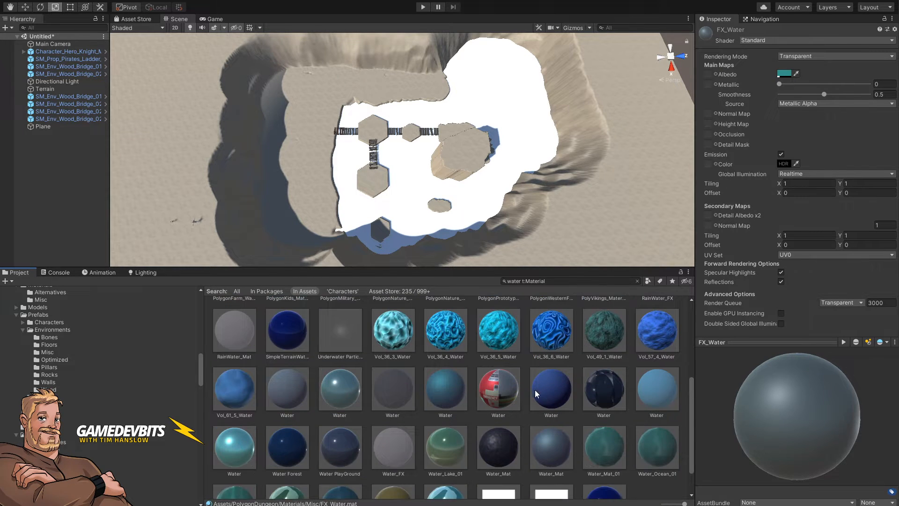
left_click(323, 388)
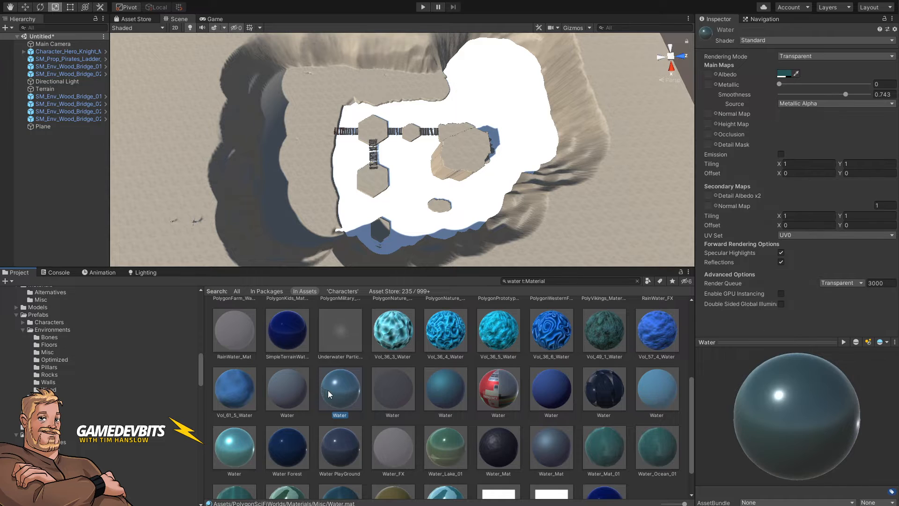
left_click(229, 447)
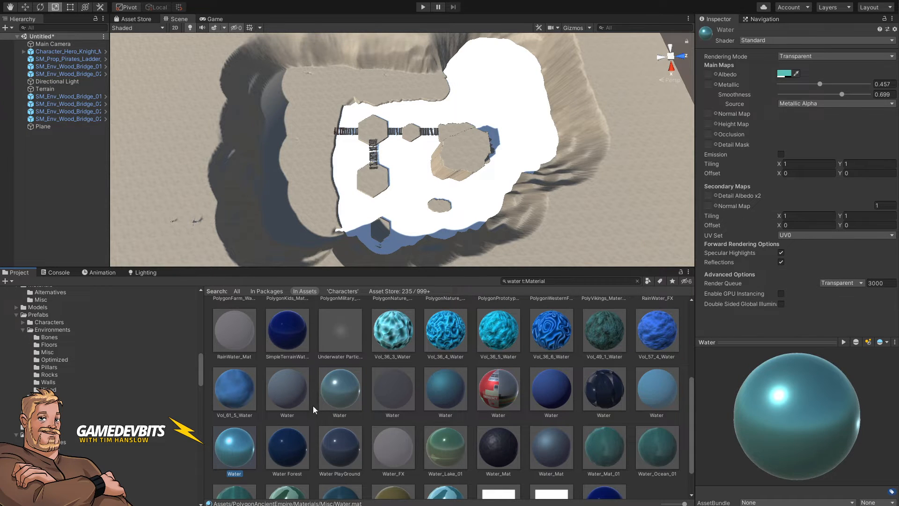
scroll(313, 405, "down", 1)
left_click(289, 457)
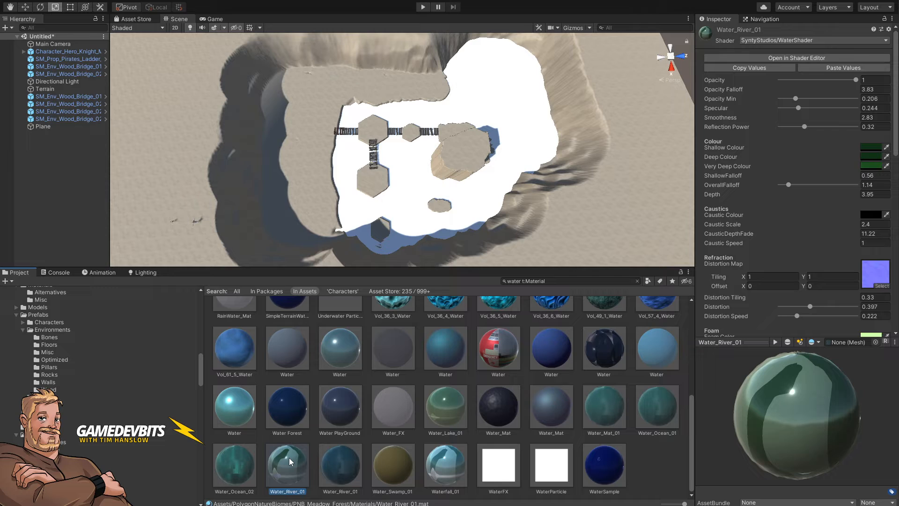
Step: Apply the Water_River_01 material to the plane
left_click_drag(288, 458, 507, 148)
left_click(506, 153)
key("w")
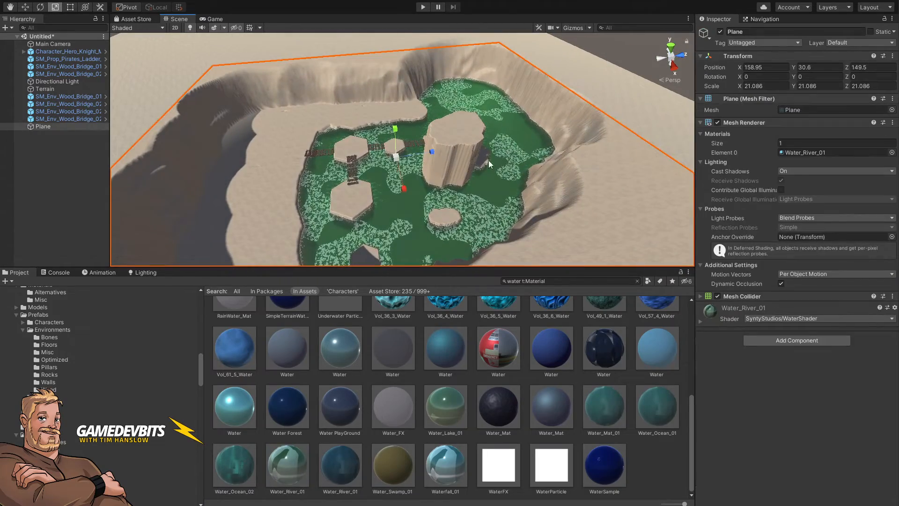
Step: Adjust the water plane's height, settling it at about 16.6 below the platforms
mouse_move(397, 135)
left_mouse_down()
mouse_move(397, 158)
mouse_move(403, 149)
left_mouse_up()
right_click_drag(464, 200, 450, 216)
key("w")
key("s")
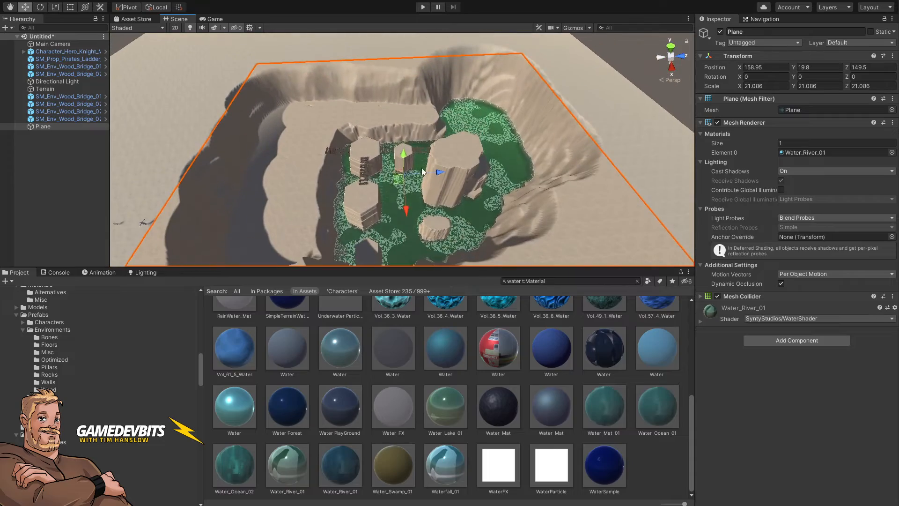
left_click_drag(405, 155, 406, 123)
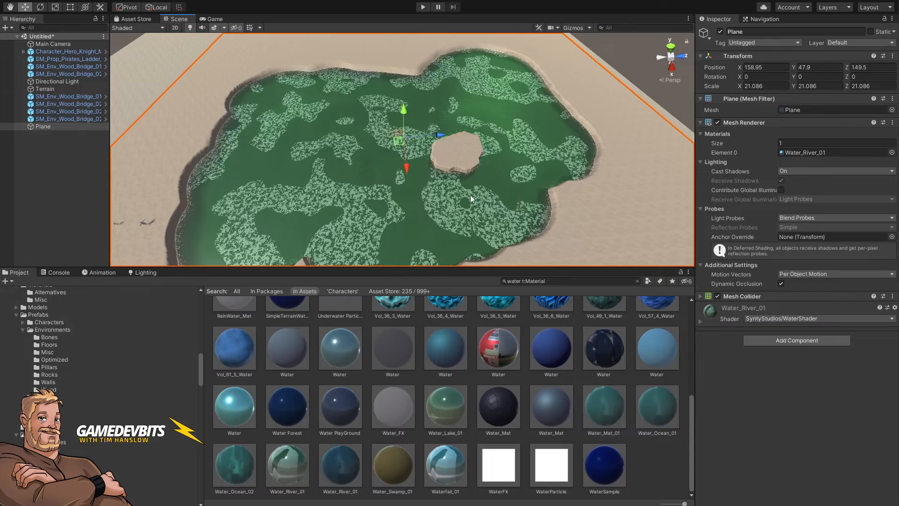
left_click_drag(444, 176, 454, 167, "alt")
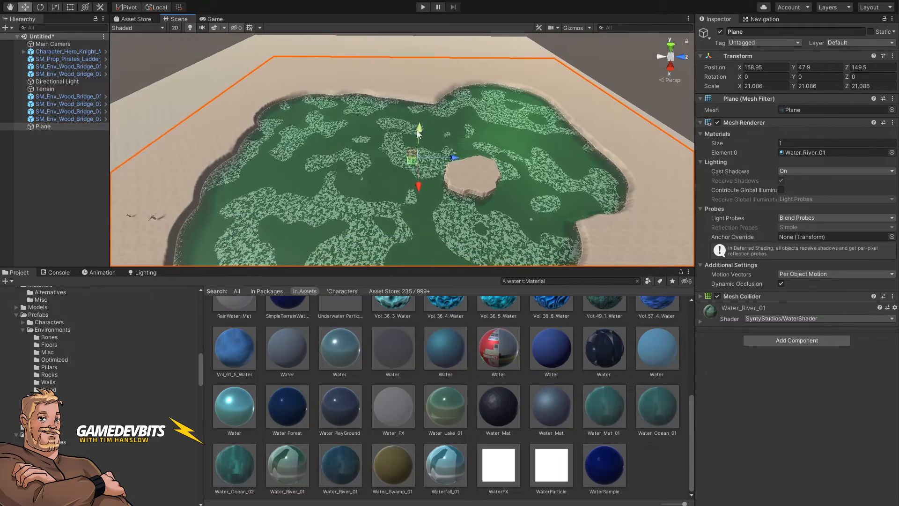
left_click_drag(420, 132, 415, 189)
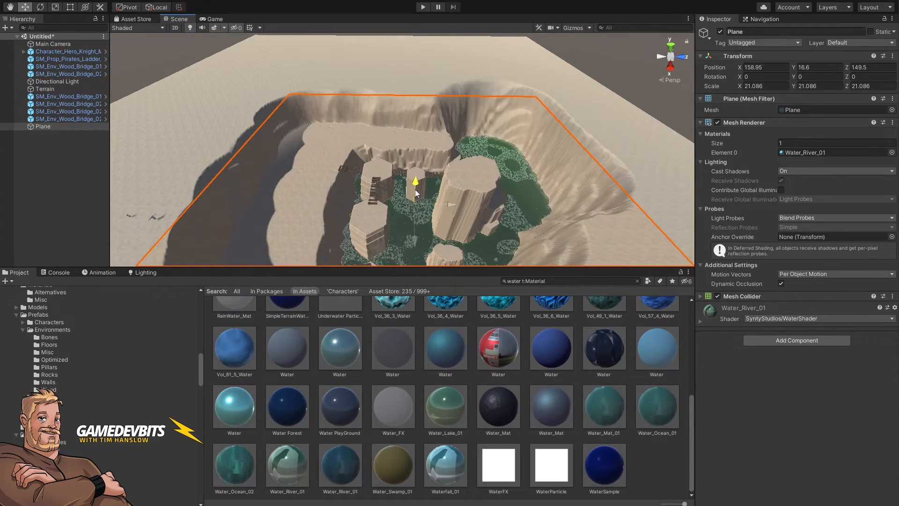
key("w")
mouse_move(461, 182)
right_mouse_down()
mouse_move(398, 202)
mouse_move(381, 216)
mouse_move(450, 200)
mouse_move(468, 185)
right_mouse_up()
key("s")
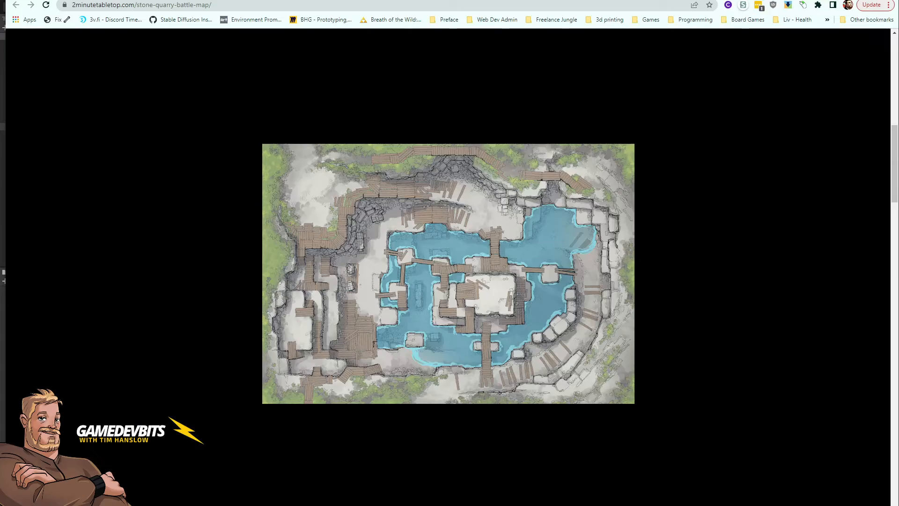
Step: Compare the water layout across the Stone Quarry battle map reference images
key("Left")
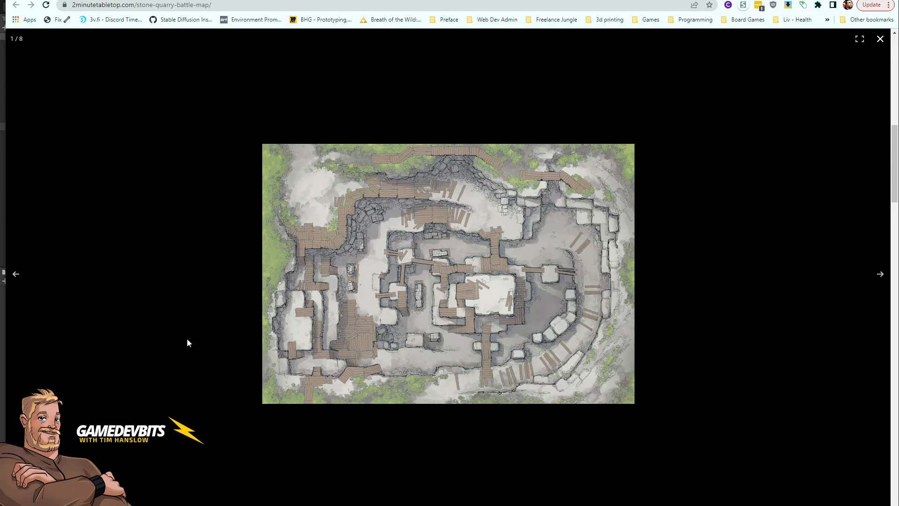
key("Right")
key("Left")
key("Right")
key("Left")
key("Right")
key("Right")
key("Left")
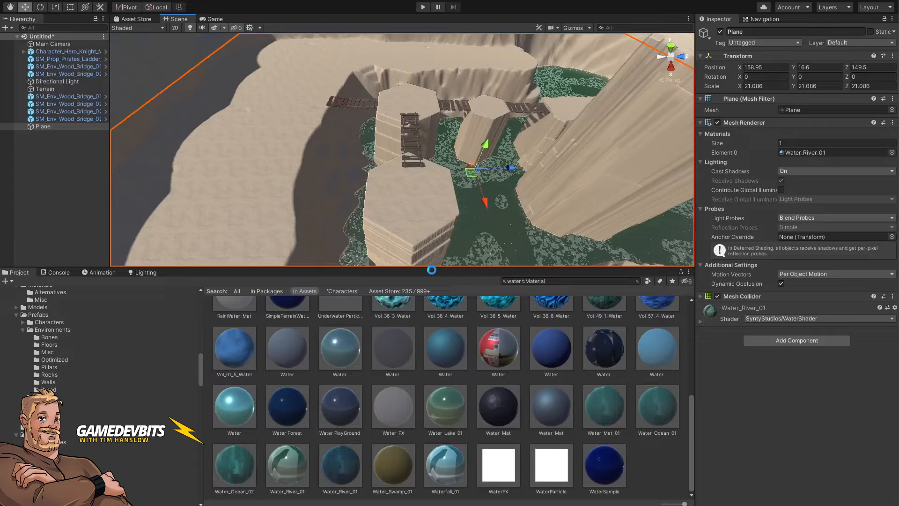
Step: Select a wooden bridge, duplicate it and move the copy to span between two platforms
left_click_drag(431, 270, 486, 230, "alt")
right_click_drag(486, 232, 554, 240)
left_click(495, 188)
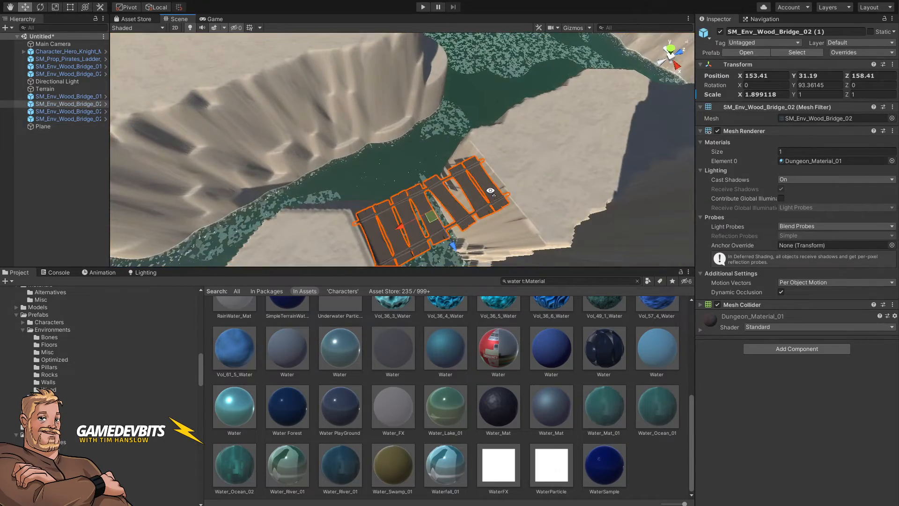
right_click_drag(495, 189, 402, 204)
key("ctrl+d")
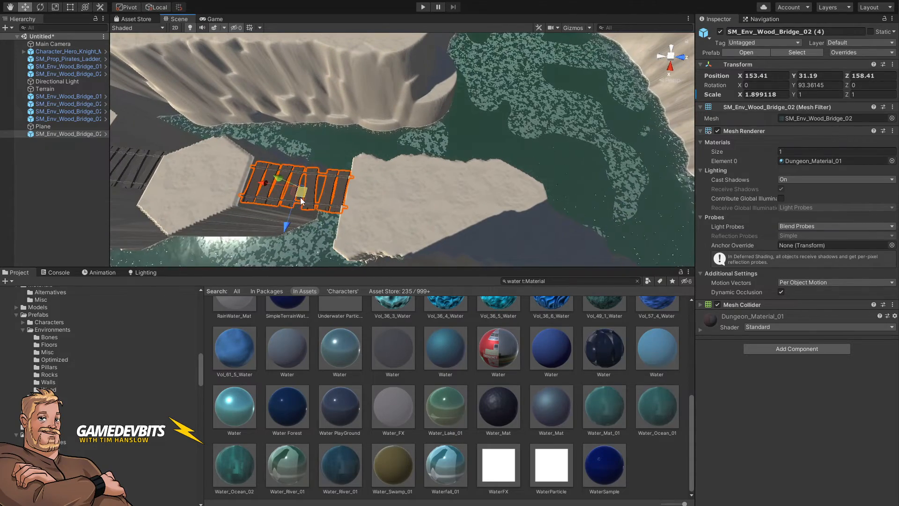
left_click_drag(299, 197, 405, 209)
right_click_drag(405, 209, 427, 138)
left_click_drag(389, 126, 391, 114)
right_click_drag(392, 114, 126, 122)
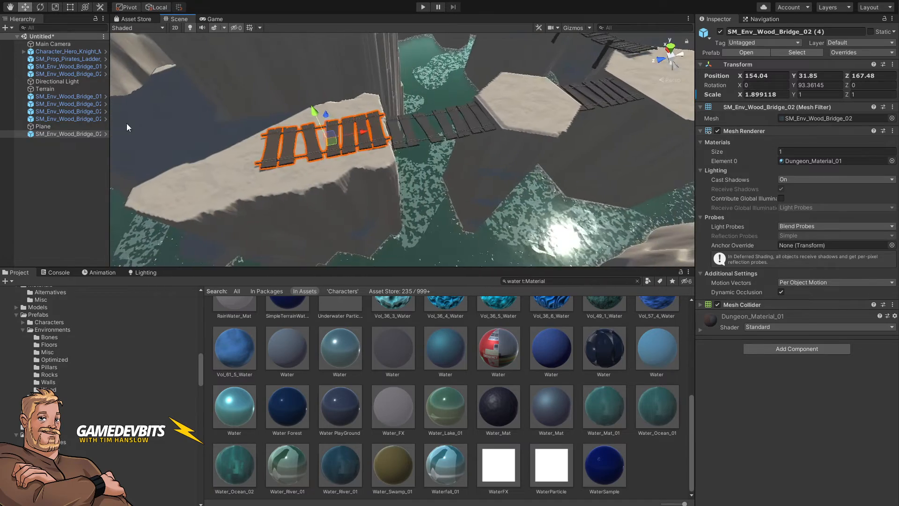
Step: Duplicate the bridge again, rotate it to about 183° and place it beside the previous one
key("ctrl+d")
left_click_drag(326, 149, 309, 302)
key("e")
right_click_drag(605, 74, 409, 89)
key("w")
left_click_drag(360, 165, 356, 144)
left_click_drag(411, 149, 807, 175, "alt")
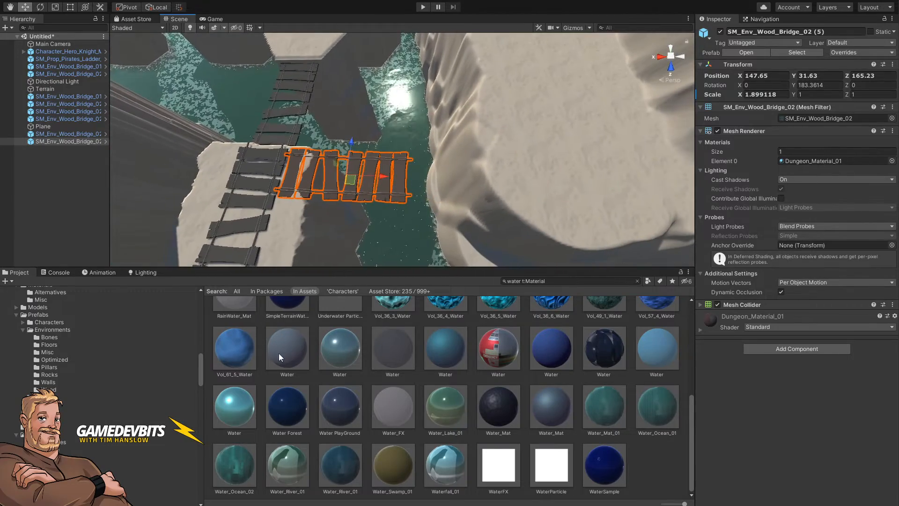
Step: Duplicate another bridge, tilt it slightly and position it near the central platforms
key("ctrl+d")
left_click_drag(383, 176, 414, 158)
key("e")
right_click_drag(414, 158, 561, 155)
key("w")
right_click_drag(712, 248, 707, 247)
right_click_drag(504, 134, 431, 202)
key("s")
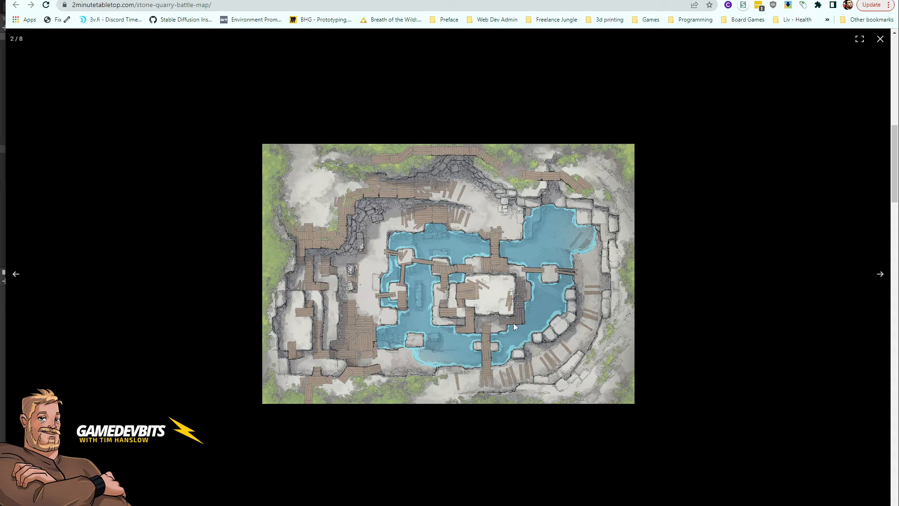
Step: Compare the scene with the reference images showing the quarry's water levels
key("Right")
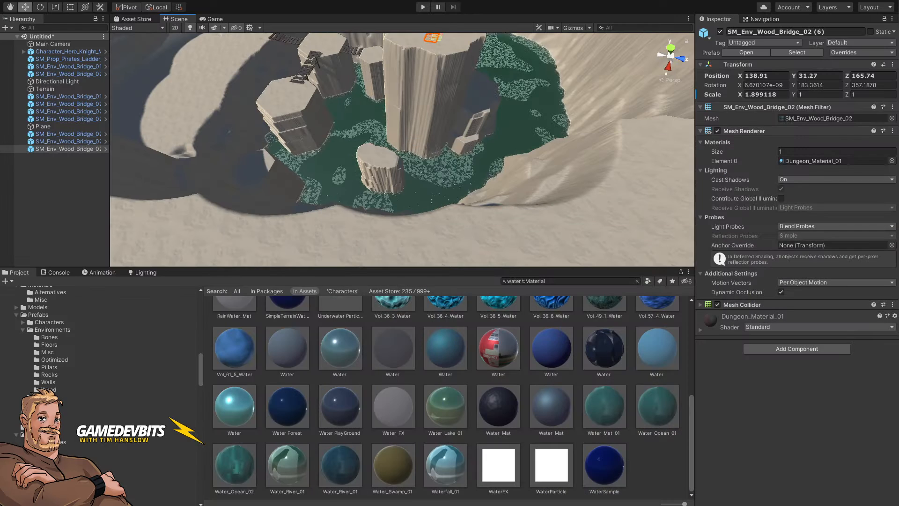
right_click_drag(458, 186, 476, 161)
key("w")
key("e")
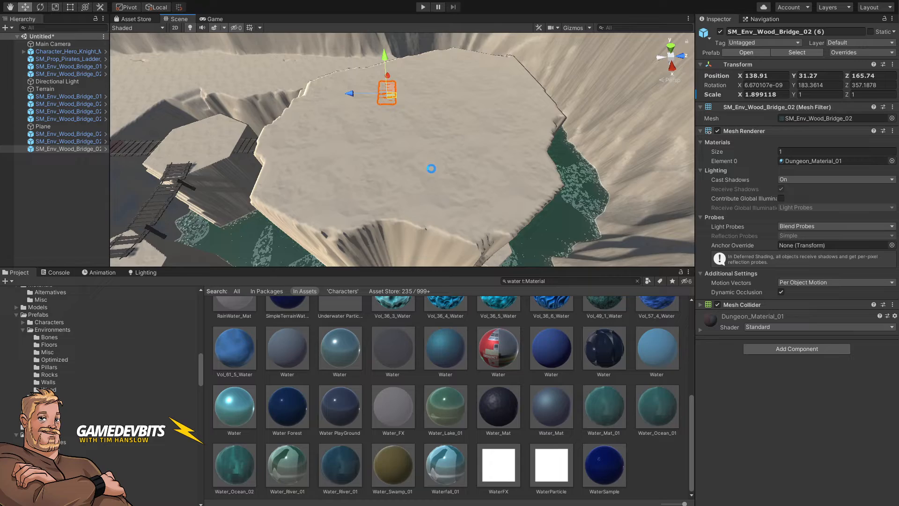
right_click_drag(431, 168, 428, 220)
key("s")
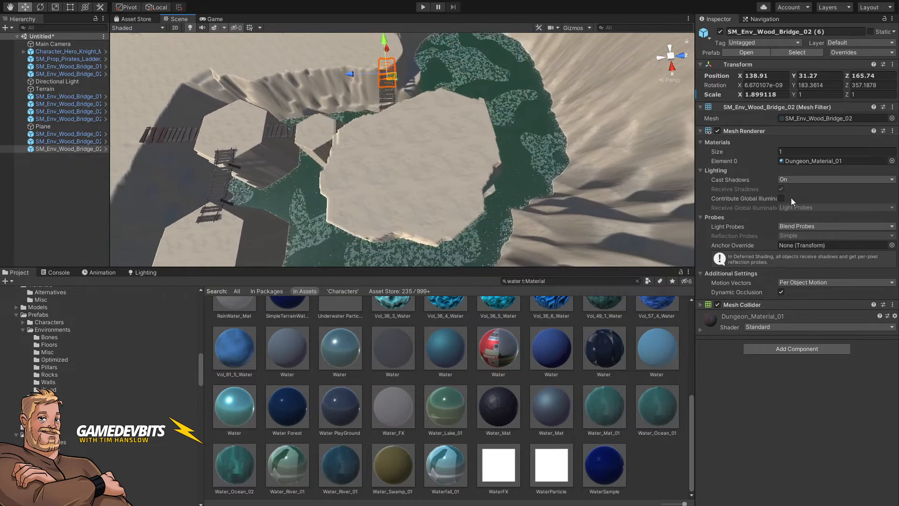
Step: Select the terrain, switch its sculpt tool to Raise or Lower Terrain and set the brush opacity to 4
left_click(442, 141)
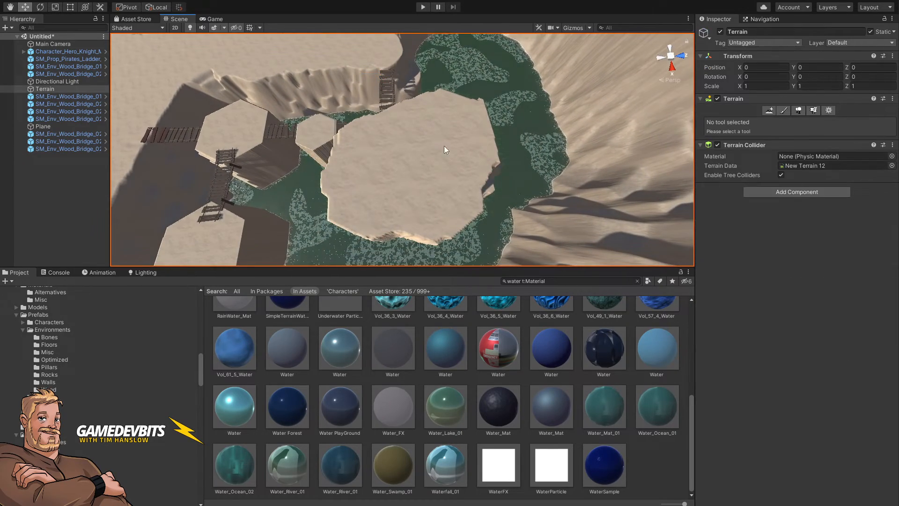
left_click(783, 111)
left_click(759, 121)
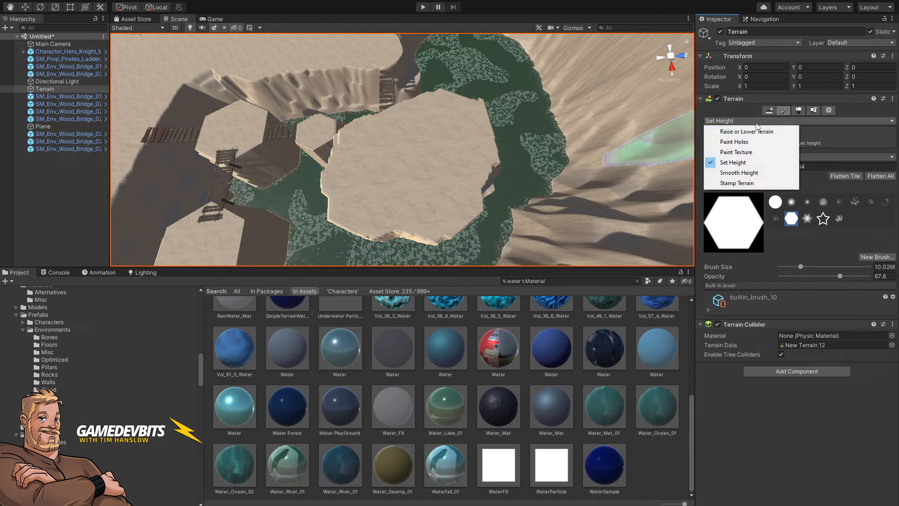
left_click(746, 134)
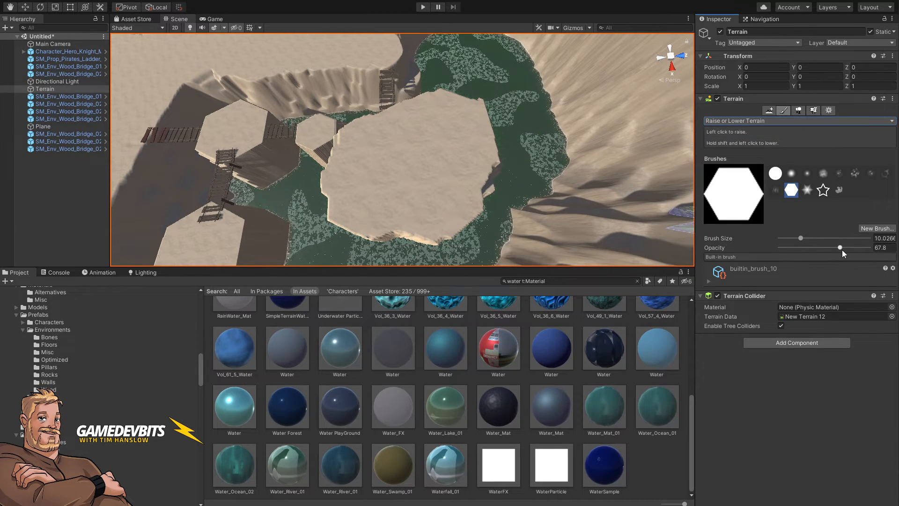
left_click_drag(840, 247, 787, 248)
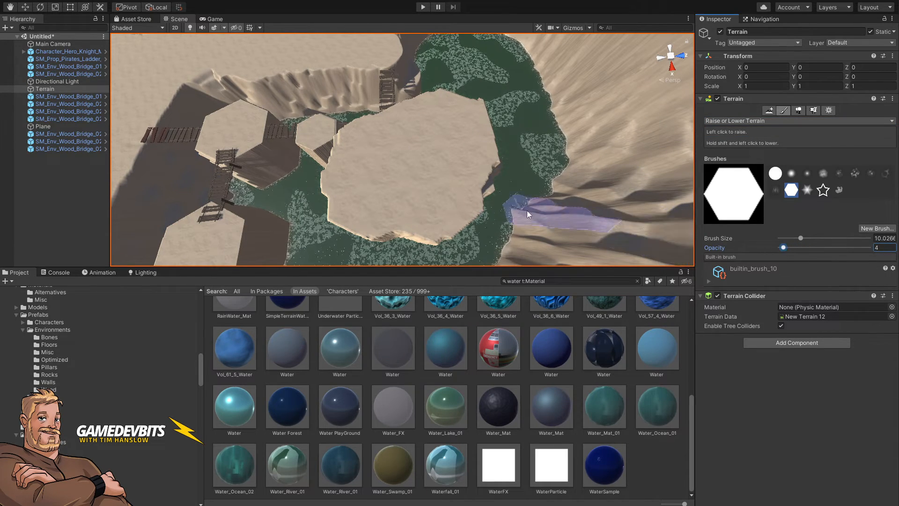
Step: Shrink the hexagon brush to about 4.7 and raise a hexagonal pillar on the central platform
key("bracketleft")
key("bracketleft")
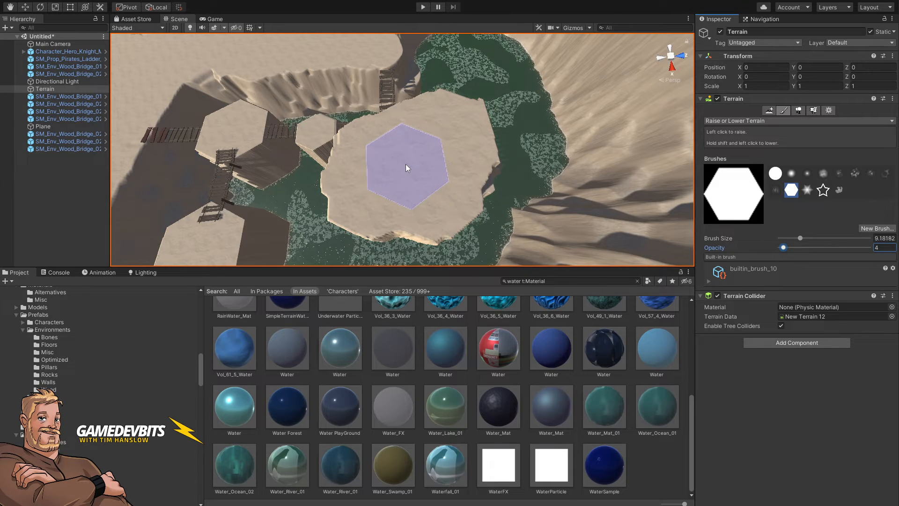
key("bracketleft")
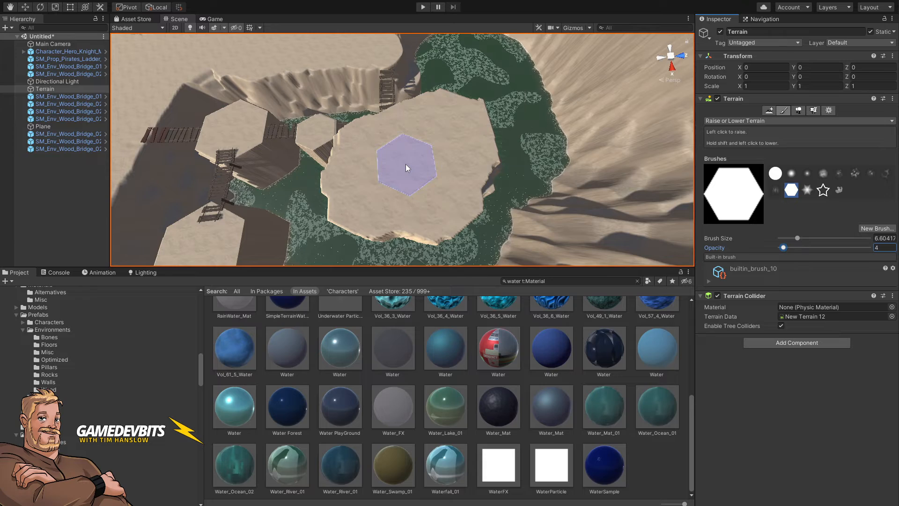
key("bracketleft")
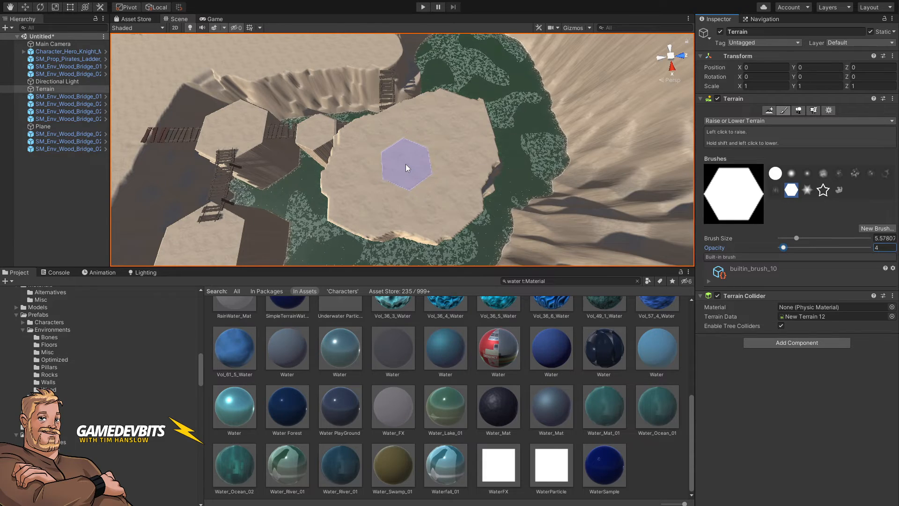
key("bracketleft")
mouse_move(423, 142)
left_mouse_down("alt")
mouse_move(425, 172)
mouse_move(408, 163)
left_mouse_up("alt")
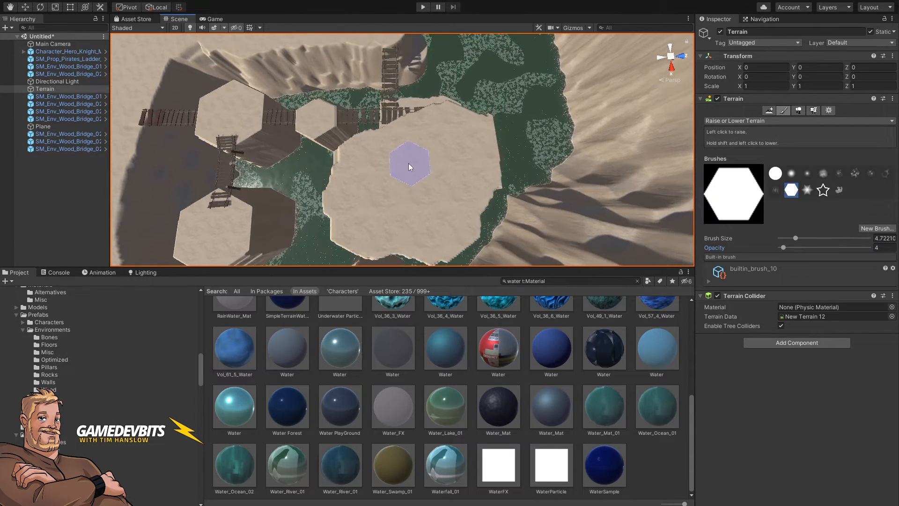
left_click(385, 151)
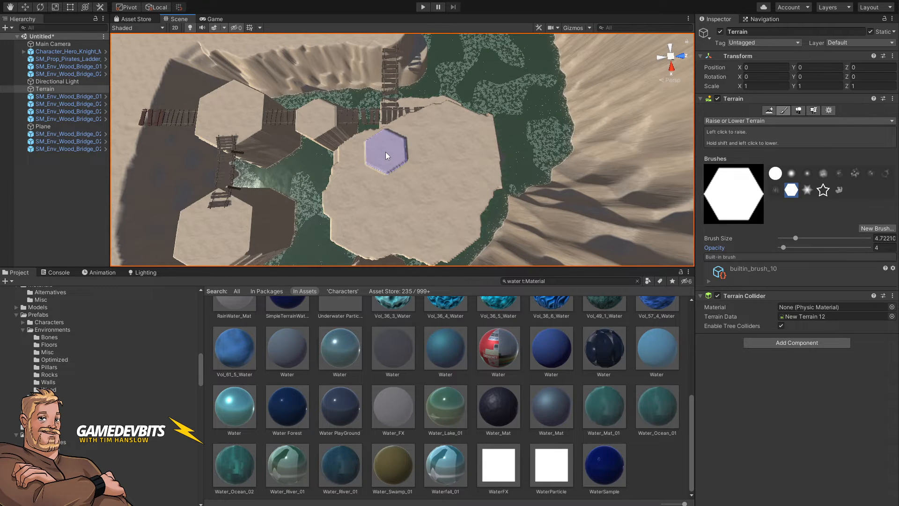
mouse_move(386, 152)
left_mouse_down()
mouse_move(432, 192)
mouse_move(399, 167)
mouse_move(407, 125)
left_mouse_up()
right_click_drag(406, 125, 403, 145)
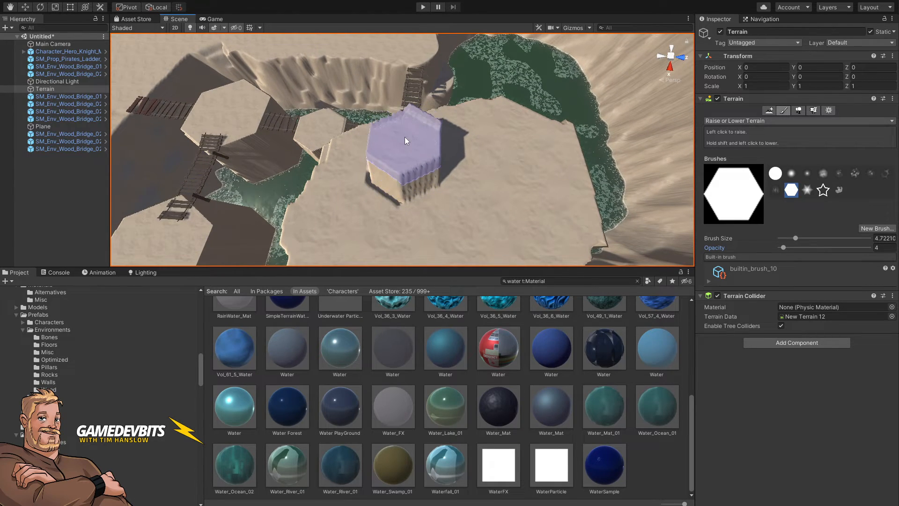
Step: Select the pirate ladder, bring it next to the new pillar and rotate it to about 76° around Y
mouse_move(459, 167)
right_mouse_down()
mouse_move(475, 176)
mouse_move(426, 147)
mouse_move(431, 141)
mouse_move(257, 64)
mouse_move(220, 25)
mouse_move(185, 6)
mouse_move(141, 1)
mouse_move(197, 2)
mouse_move(270, 36)
mouse_move(253, 24)
right_mouse_up()
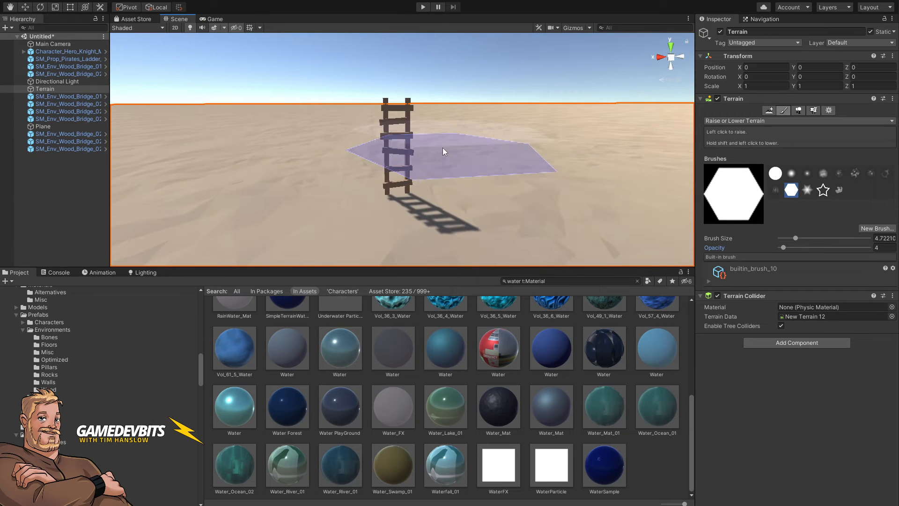
left_click(385, 94)
left_click(390, 127)
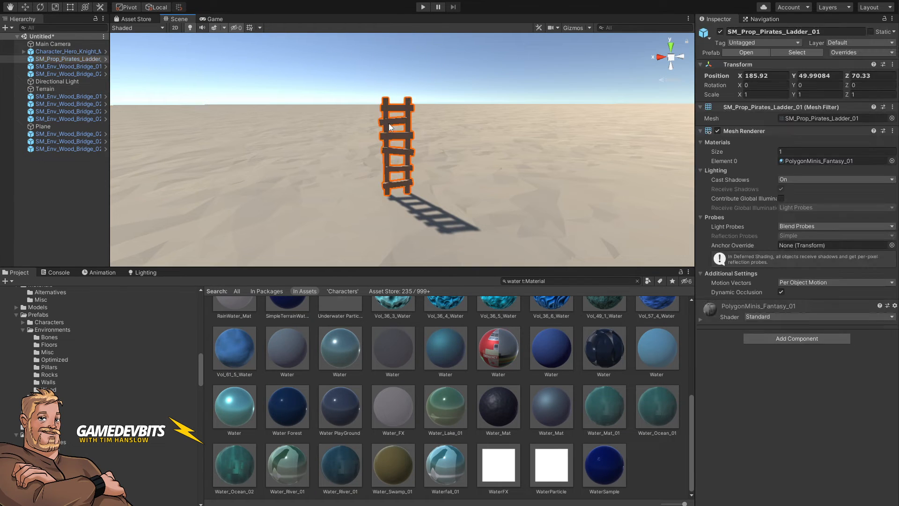
right_click_drag(389, 124, 248, 141)
key("ctrl+shift+f")
key("s")
right_click_drag(367, 158, 287, 194)
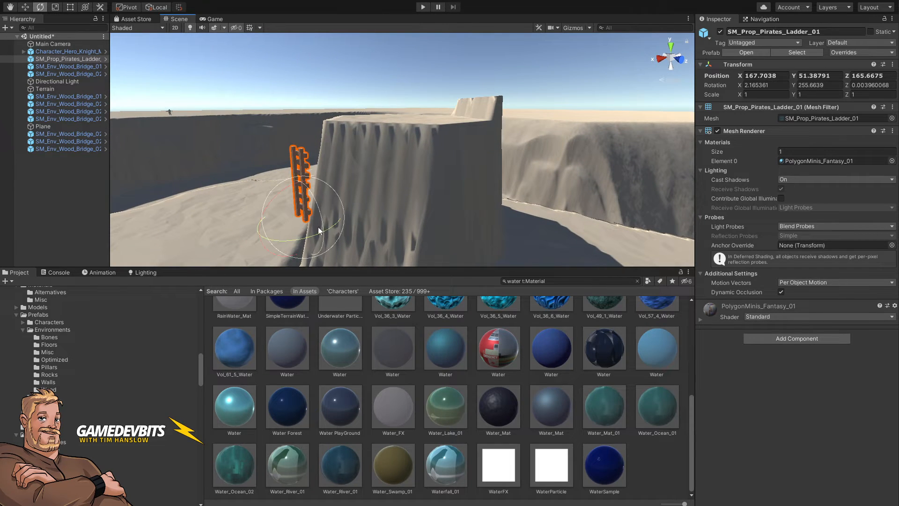
left_click_drag(315, 234, 94, 308)
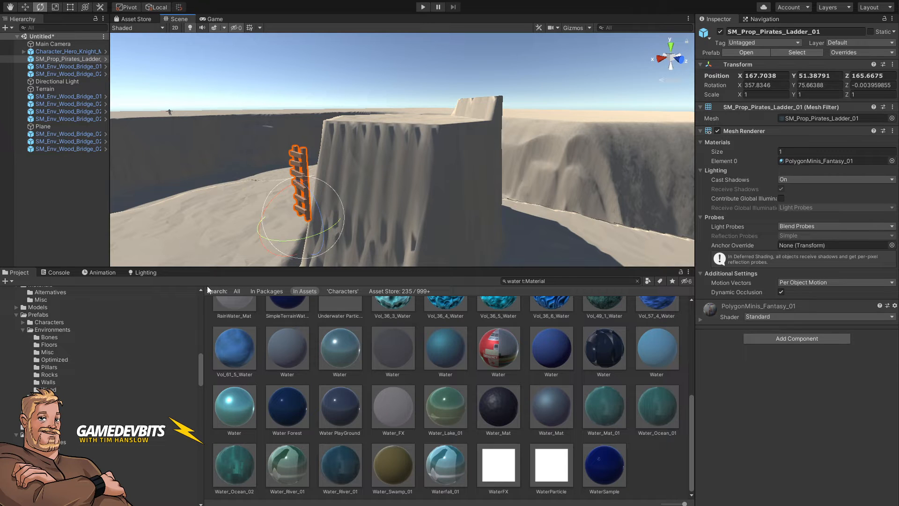
mouse_move(314, 218)
left_mouse_down()
mouse_move(338, 209)
mouse_move(317, 215)
left_mouse_up()
right_click_drag(317, 215, 542, 320)
key("s")
Step: Select the terrain again, switch to Set Height and sample the pillar top's height of about 52.85
left_click(442, 161)
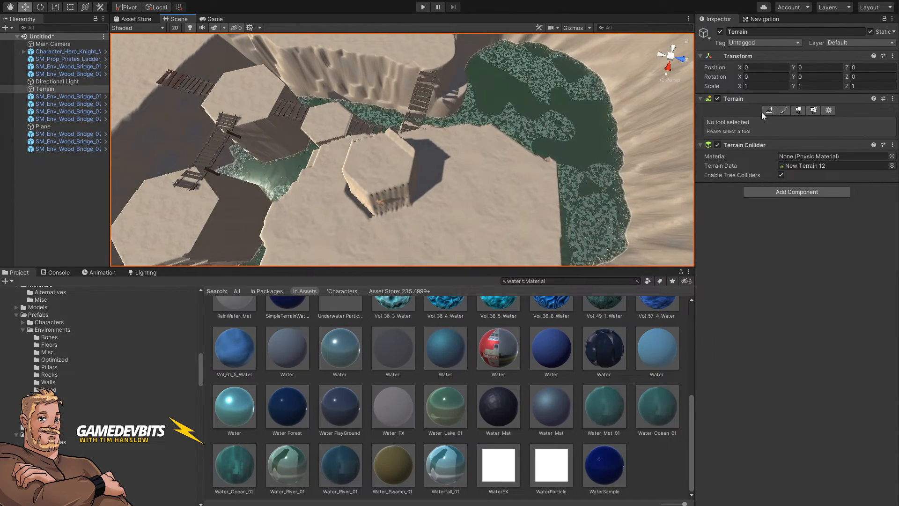
left_click(783, 110)
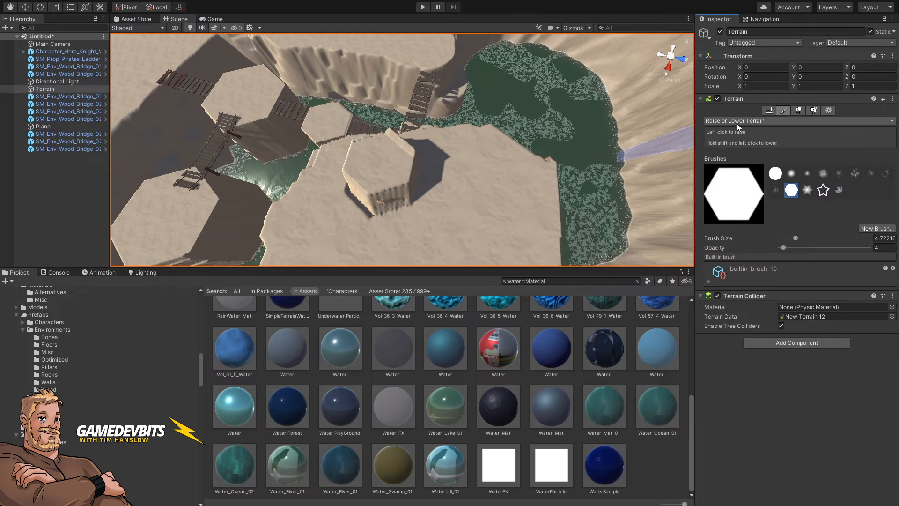
left_click(737, 121)
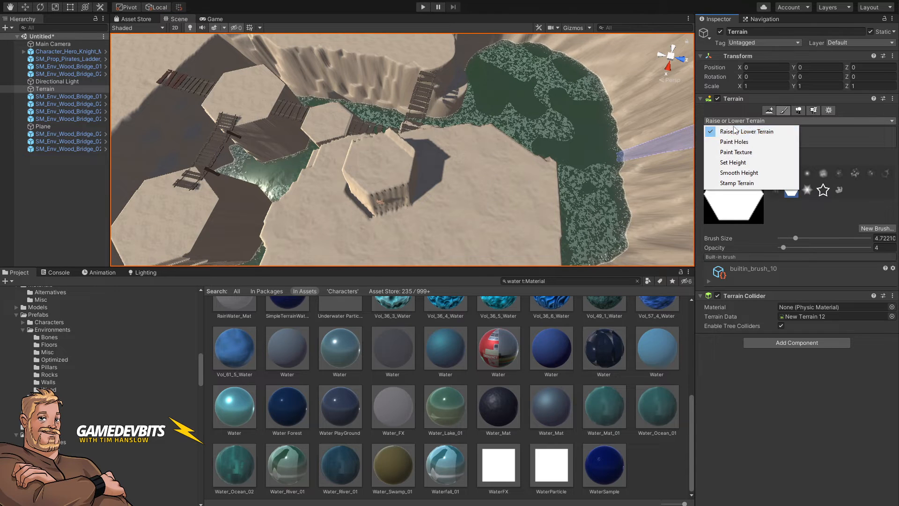
left_click(734, 162)
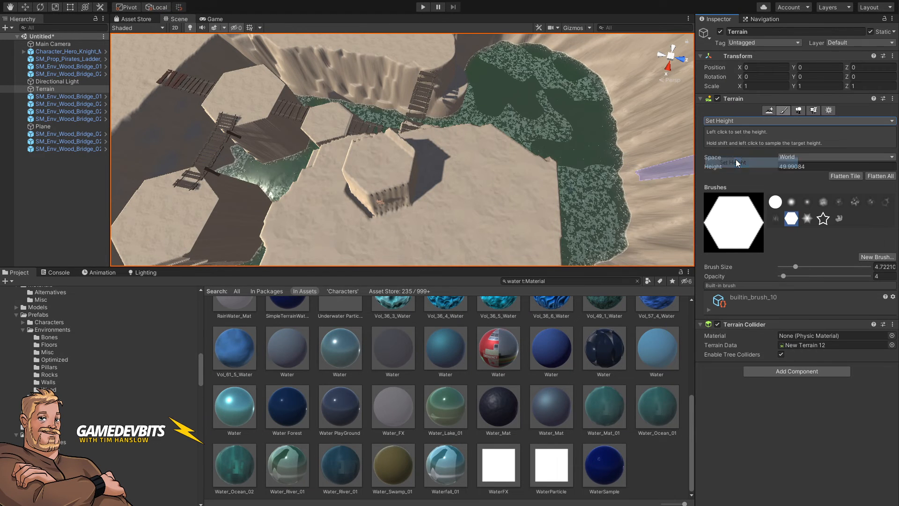
left_click(382, 167, "shift")
mouse_move(382, 167)
left_mouse_down()
mouse_move(504, 171)
mouse_move(476, 179)
mouse_move(469, 223)
mouse_move(476, 223)
left_mouse_up()
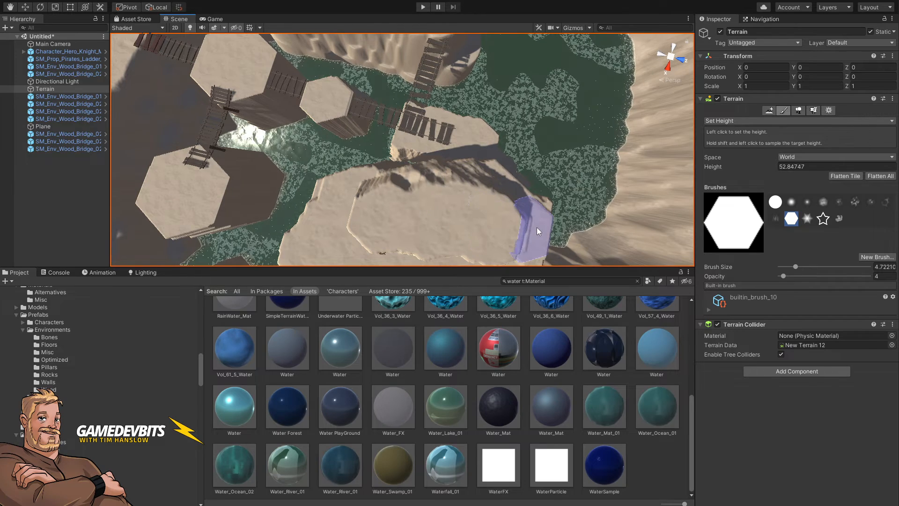
Step: Paint Set Height across the large central platform to level it with the pillar
left_click_drag(536, 226, 506, 211)
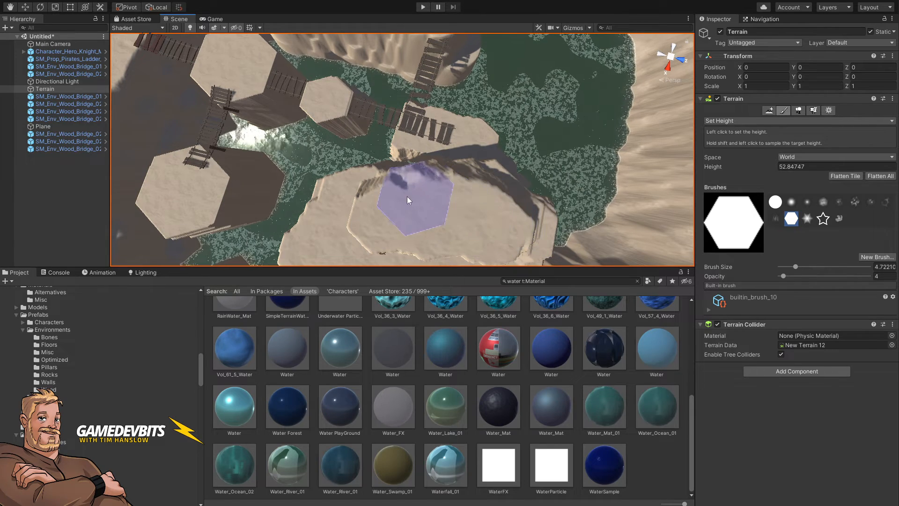
mouse_move(406, 196)
right_mouse_down()
mouse_move(489, 223)
mouse_move(492, 201)
mouse_move(506, 211)
mouse_move(479, 180)
right_mouse_up()
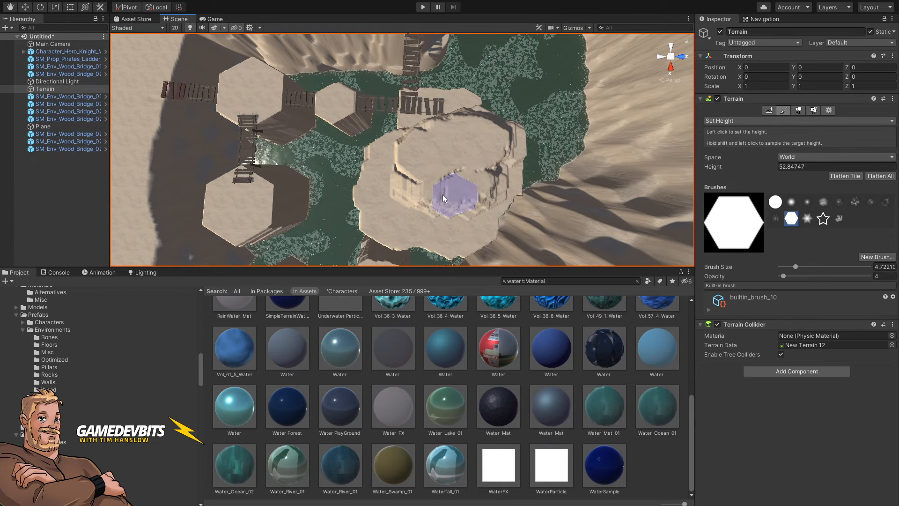
mouse_move(442, 195)
left_mouse_down()
mouse_move(410, 186)
mouse_move(410, 170)
mouse_move(470, 163)
mouse_move(471, 187)
mouse_move(485, 171)
mouse_move(488, 182)
mouse_move(445, 197)
mouse_move(409, 185)
mouse_move(413, 197)
mouse_move(438, 197)
left_mouse_up()
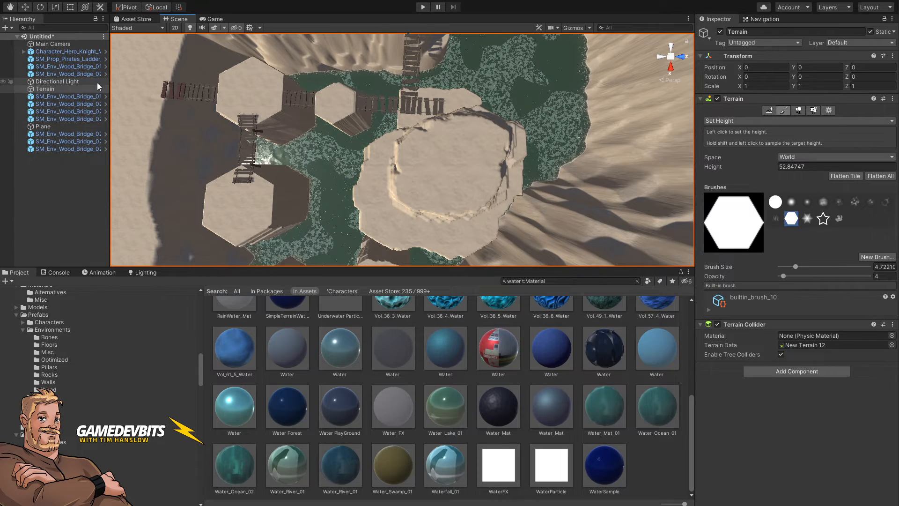
Step: Select the ladder, move it to the raised platform's wall and rotate it to about 107° around Y
left_click(77, 58)
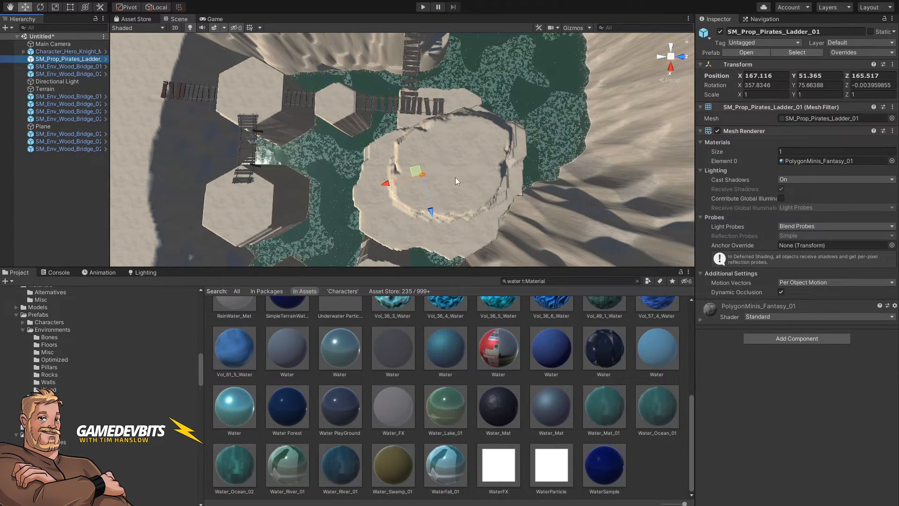
left_click_drag(415, 172, 403, 215)
right_click_drag(442, 194, 402, 162)
key("w")
key("e")
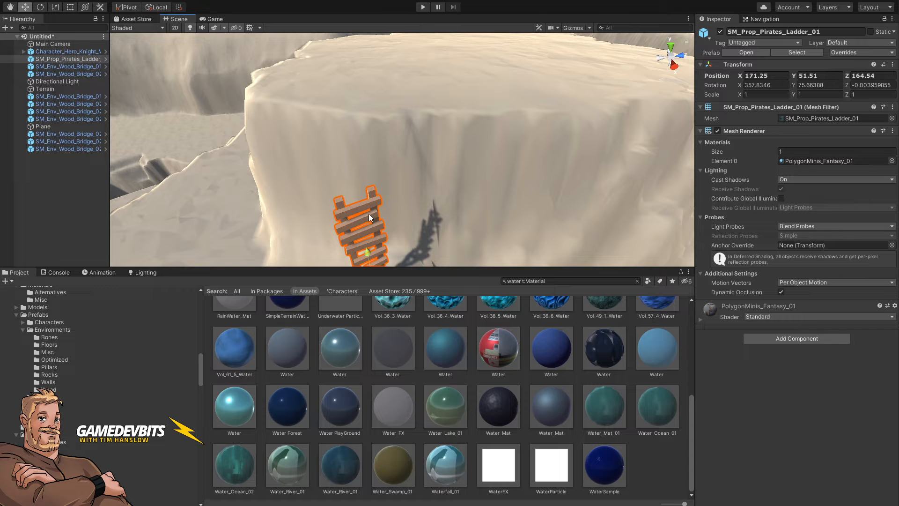
key("e")
right_click_drag(373, 220, 394, 258)
key("s")
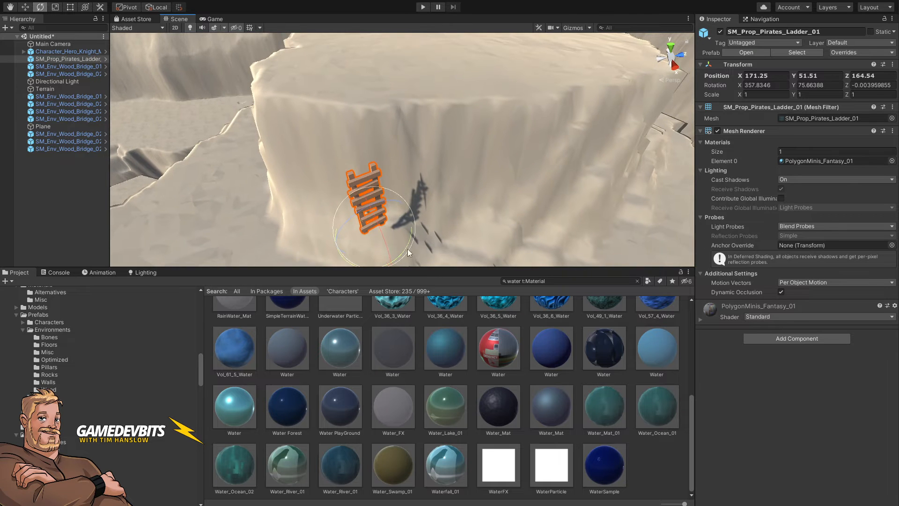
left_click_drag(408, 243, 397, 236)
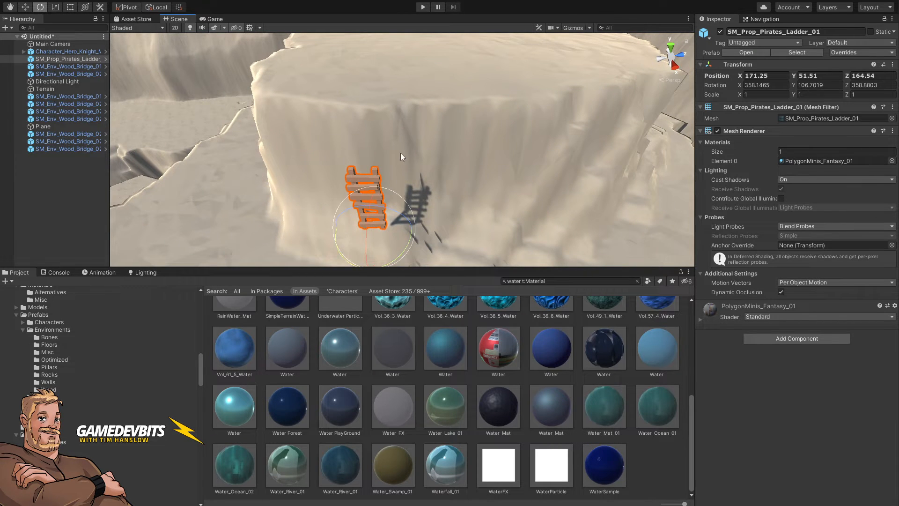
Step: Reposition the ladder so its base sits at the foot of the cliff face
right_click_drag(401, 152, 296, 144)
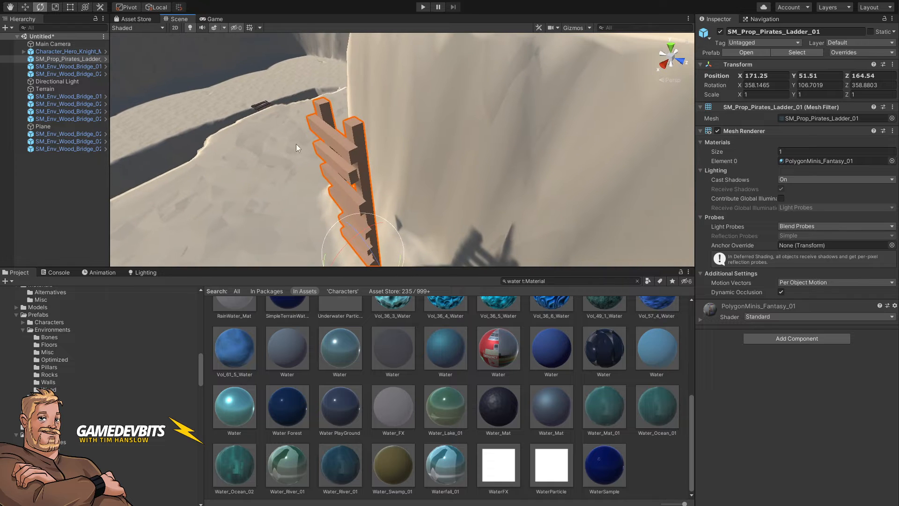
scroll(422, 111, "down", 5)
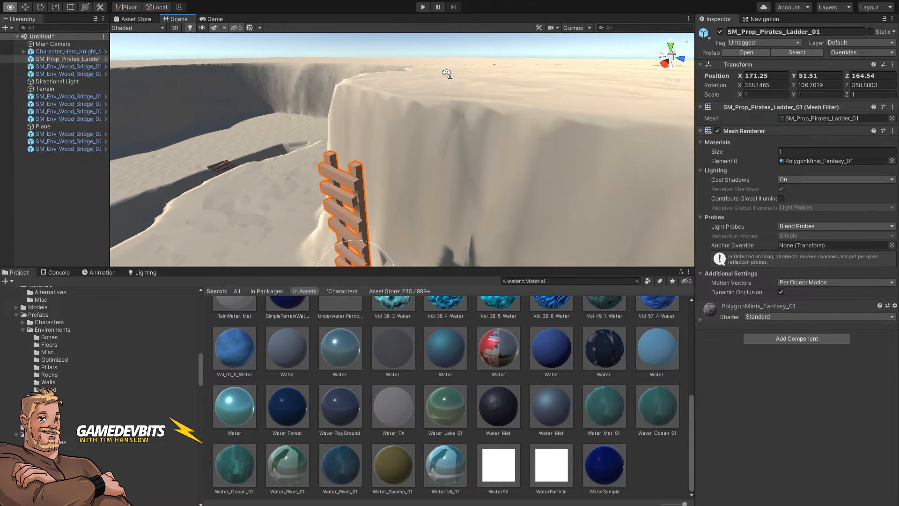
key("w")
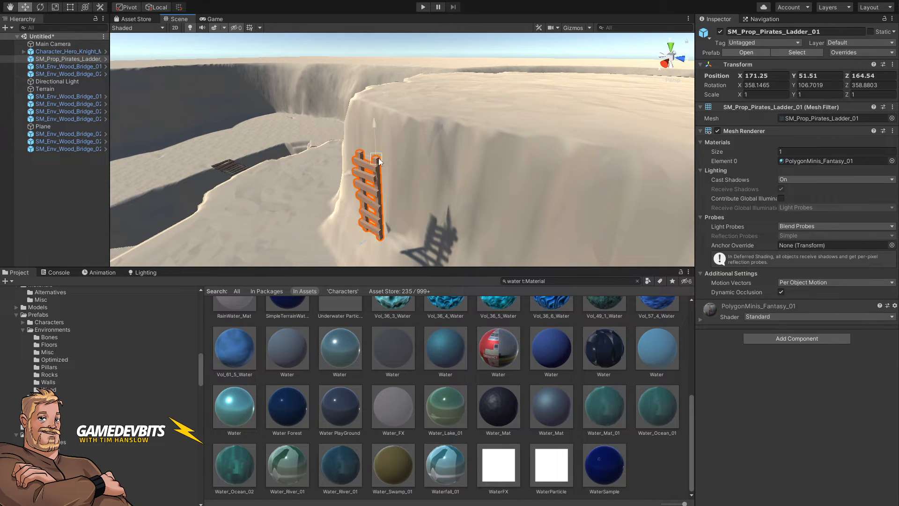
left_click_drag(376, 229, 331, 200)
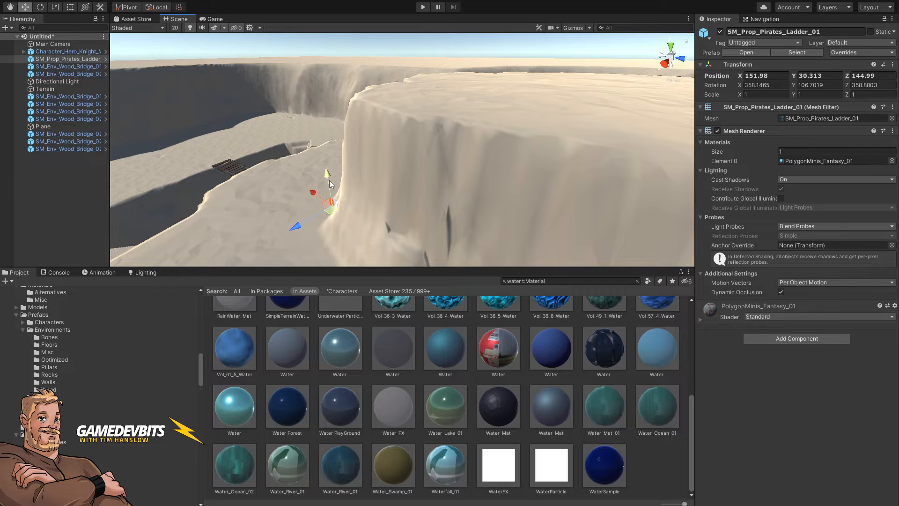
right_click_drag(427, 159, 482, 161)
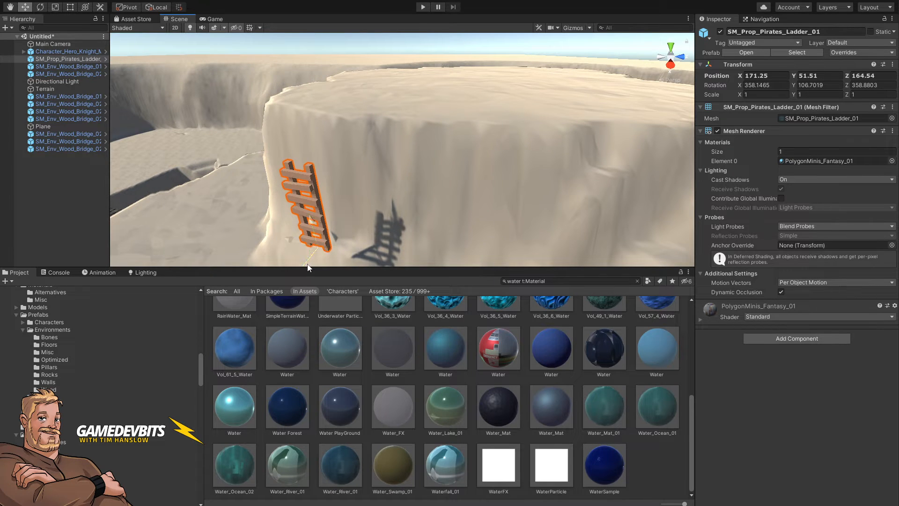
left_click_drag(307, 267, 331, 228)
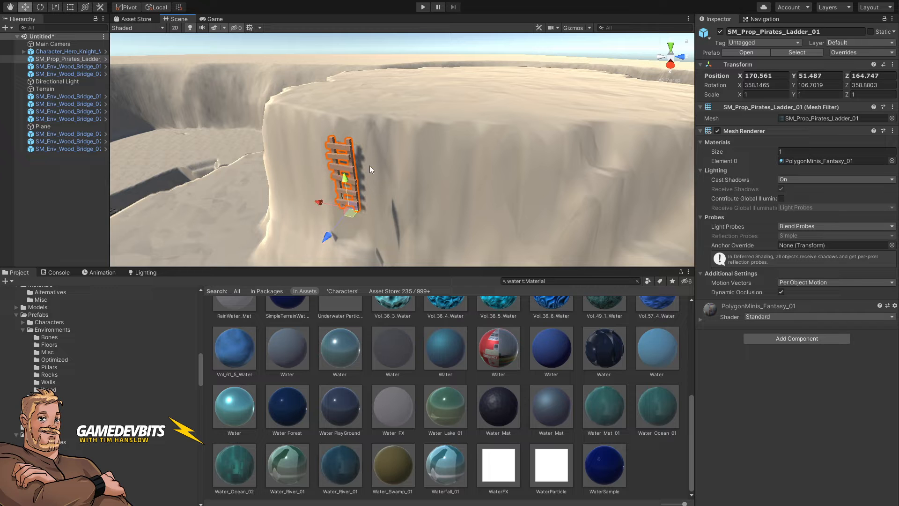
right_click_drag(369, 165, 329, 154)
Step: Tilt the ladder to about 353° on X so it leans against the wall
key("w")
key("d")
key("s")
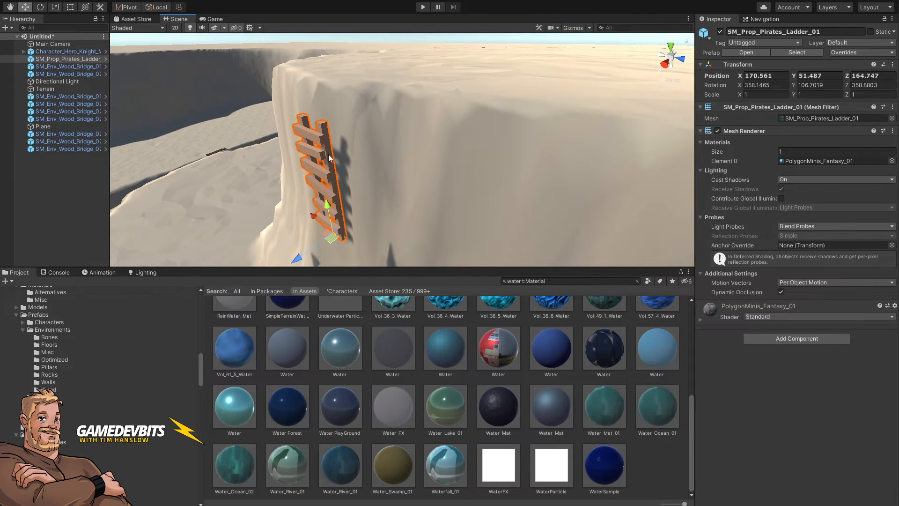
key("e")
mouse_move(325, 222)
left_mouse_down()
mouse_move(336, 187)
mouse_move(330, 206)
mouse_move(311, 214)
left_mouse_up()
key("w")
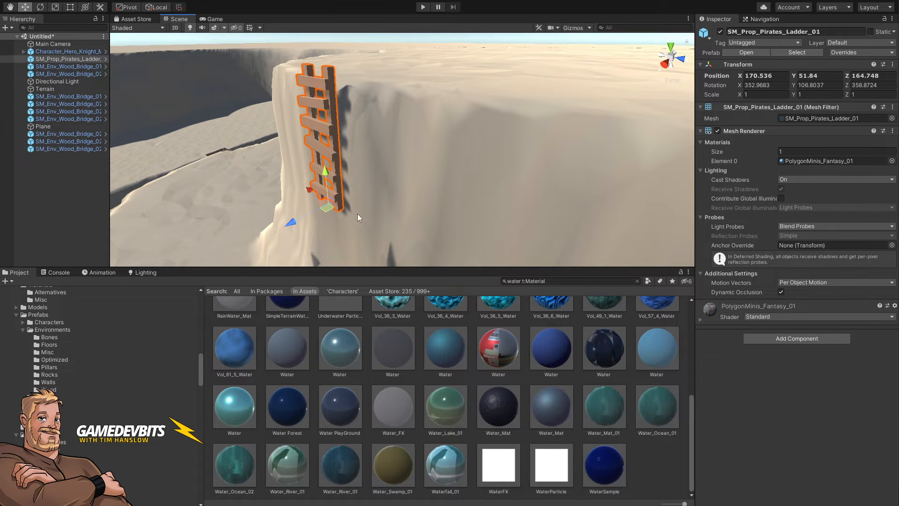
right_click_drag(358, 214, 350, 193)
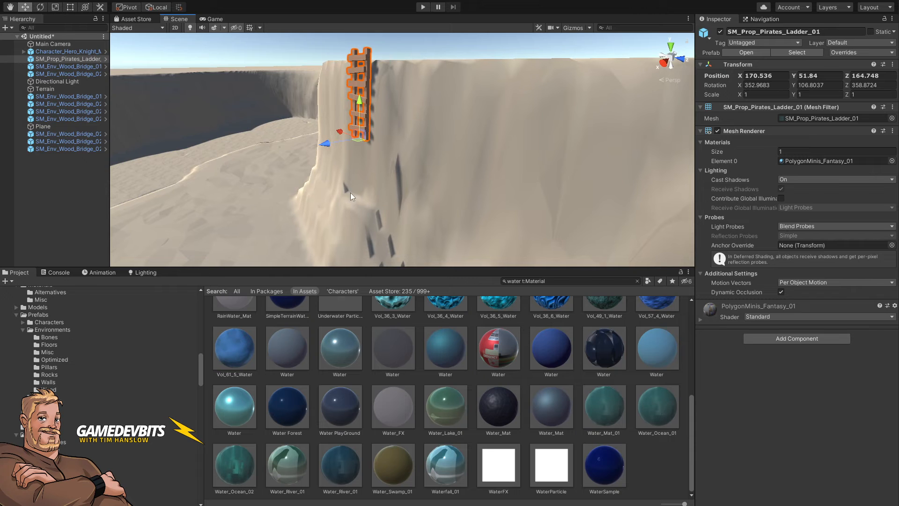
Step: Duplicate the ladder and move the copy down the cliff face below the original
key("ctrl+d")
left_click_drag(360, 111, 358, 181)
right_click_drag(402, 151, 328, 189)
Step: Open the terrain's Set Height tool, sample a target height of about 49.99, and shrink the brush to about 1.7
left_click(328, 189)
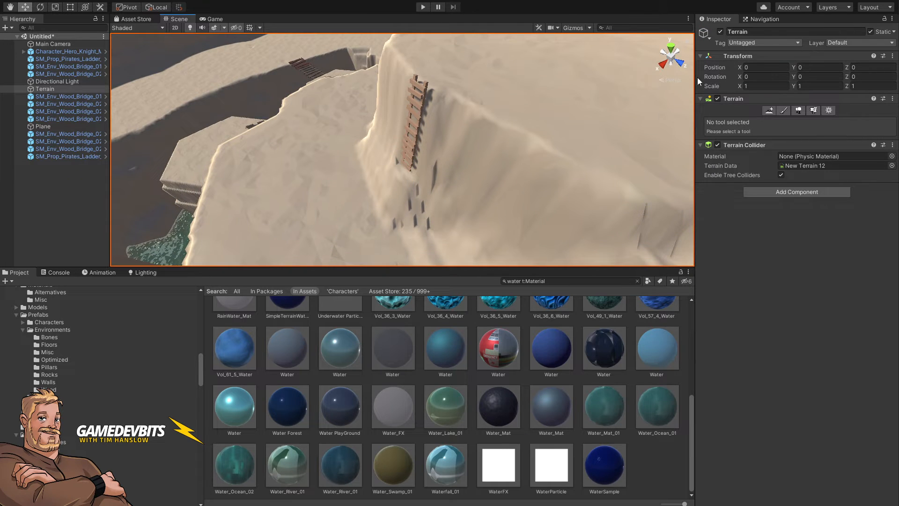
left_click(784, 111)
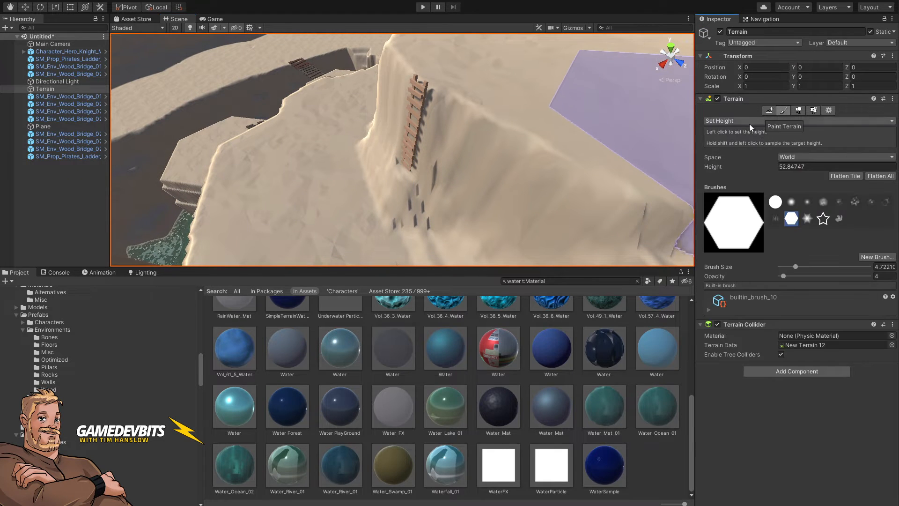
left_click(299, 202, "shift")
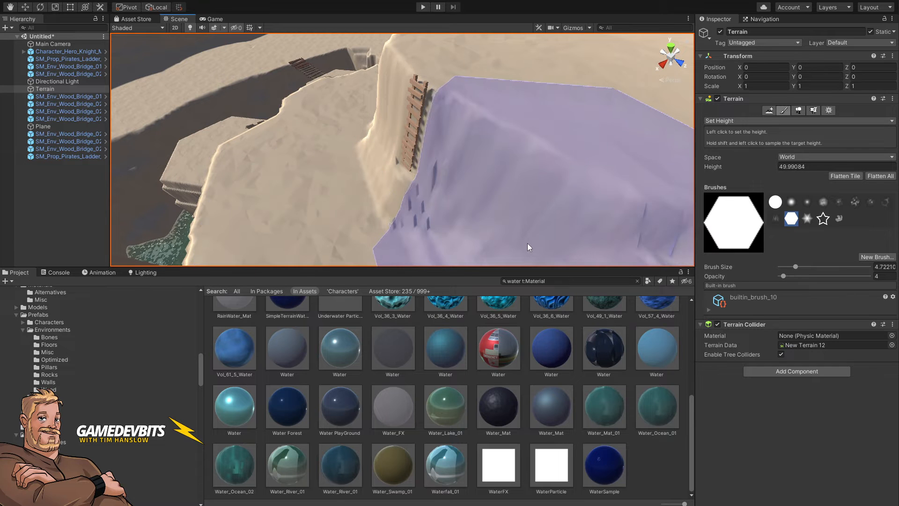
key("bracketleft")
key("bracketleft")
key("bracketleft")
key("bracketleft")
key("bracketleft")
key("bracketleft")
key("bracketleft")
key("bracketleft")
key("bracketleft")
key("bracketleft")
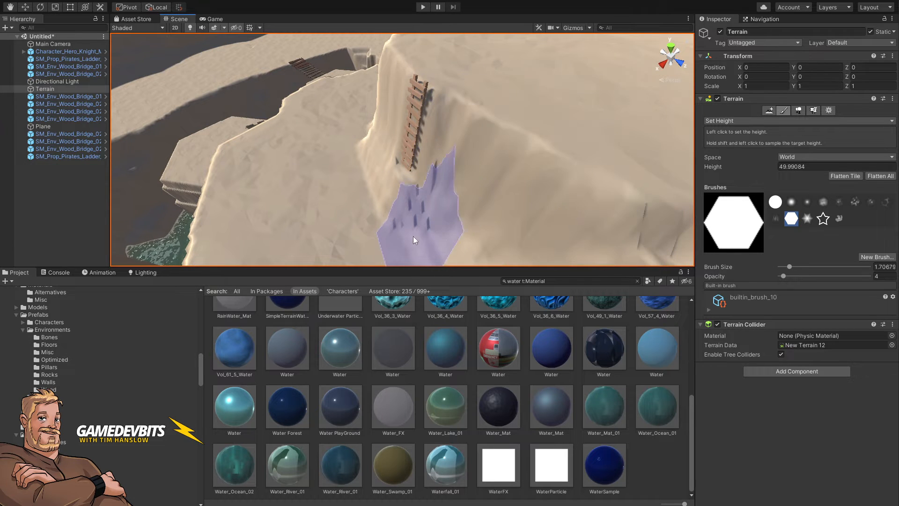
Step: Paint Set Height with a brush about 1.08 along the cliff face beside the ladders
mouse_move(413, 231)
right_mouse_down()
mouse_move(547, 268)
mouse_move(549, 297)
mouse_move(522, 277)
right_mouse_up()
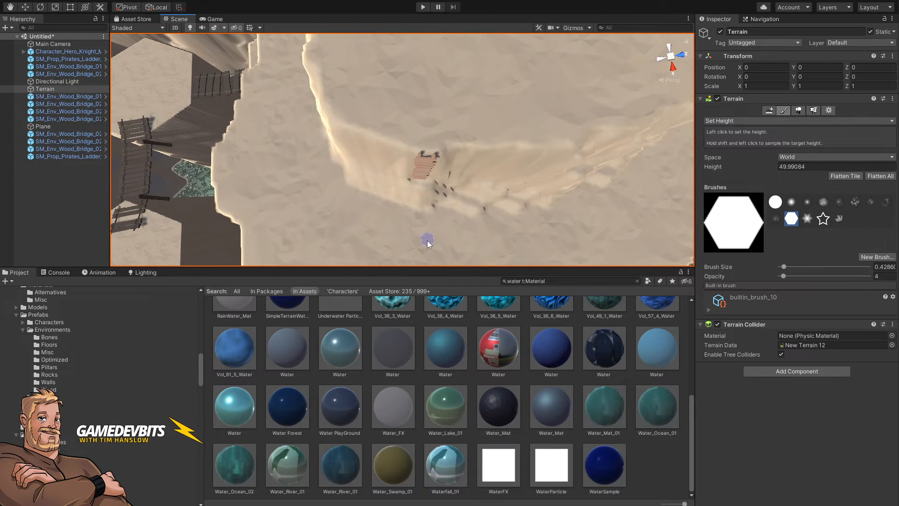
key("bracketright")
key("bracketright")
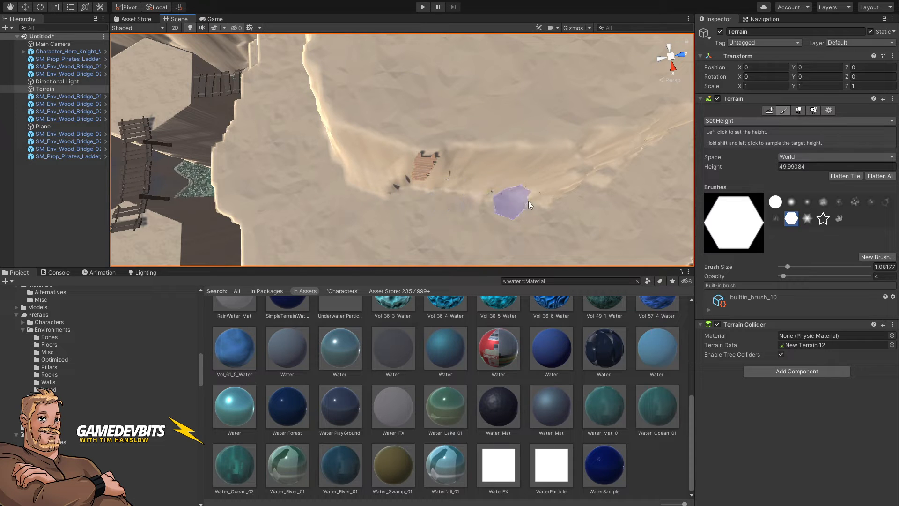
left_click_drag(540, 200, 523, 99, "alt")
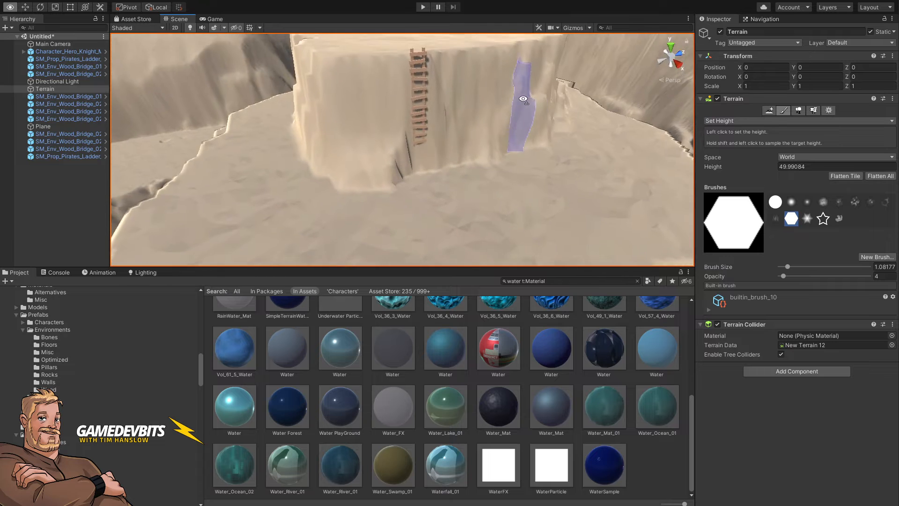
key("w")
mouse_move(523, 99)
right_mouse_down()
mouse_move(523, 89)
mouse_move(503, 98)
mouse_move(494, 153)
mouse_move(434, 235)
right_mouse_up()
key("s")
mouse_move(423, 230)
left_mouse_down()
mouse_move(428, 224)
mouse_move(399, 223)
left_mouse_up()
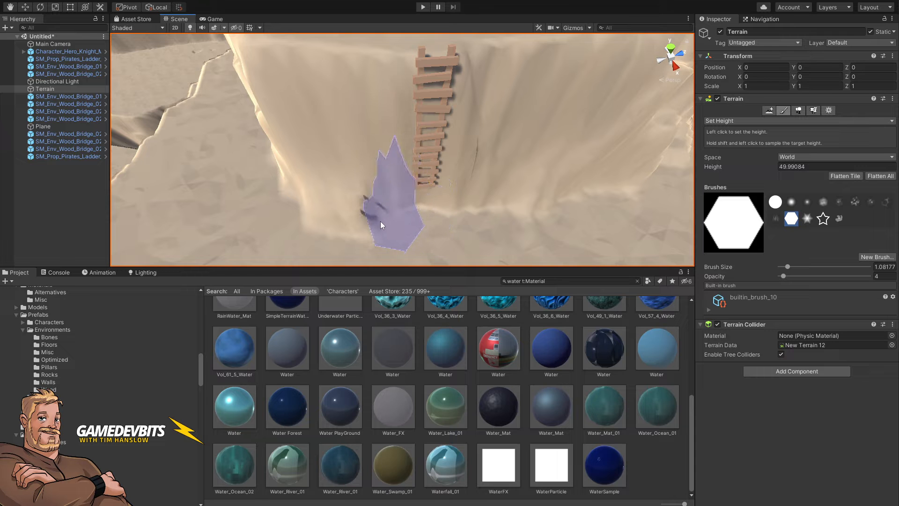
right_click_drag(403, 203, 398, 183)
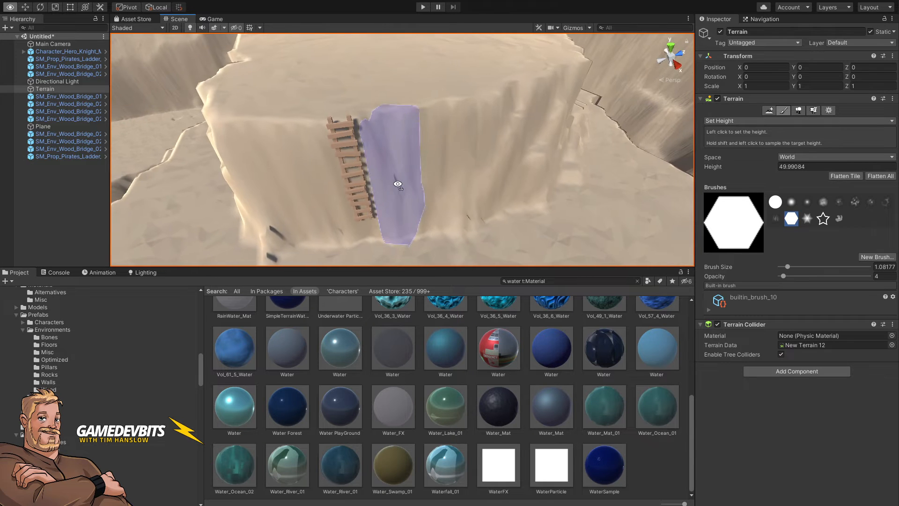
right_click_drag(486, 176, 422, 179)
Step: Duplicate the lower ladder and move the new copy down so the ladders reach the foot of the cliff
left_click(558, 83)
left_click(419, 190)
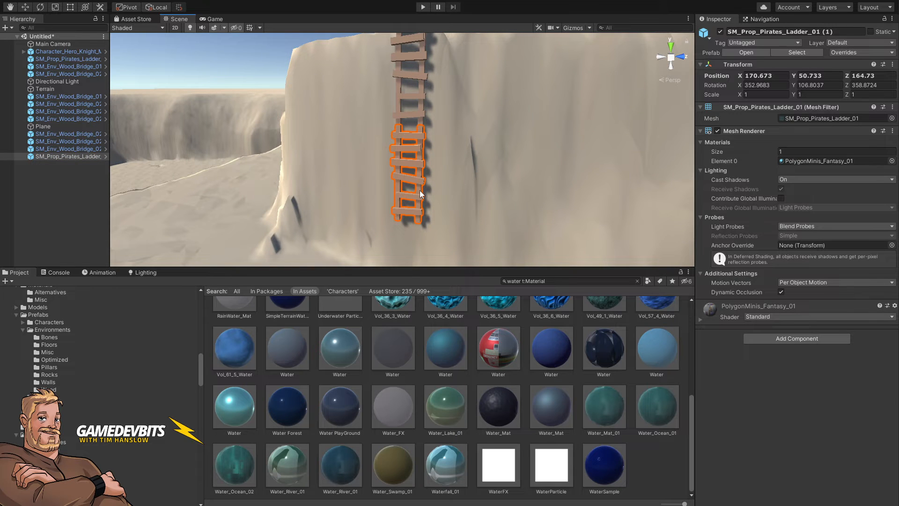
key("ctrl+d")
key("w")
left_click_drag(411, 191, 409, 272)
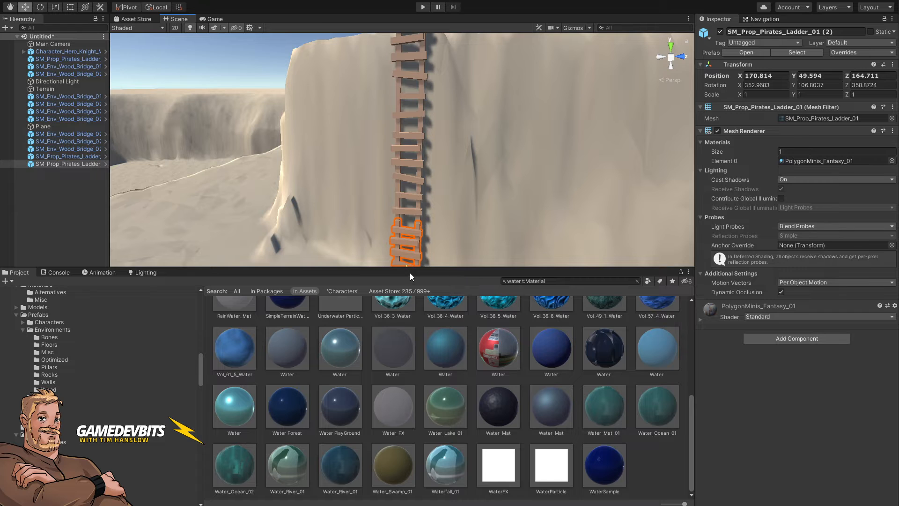
right_click_drag(448, 226, 456, 232)
key("s")
left_click(330, 45)
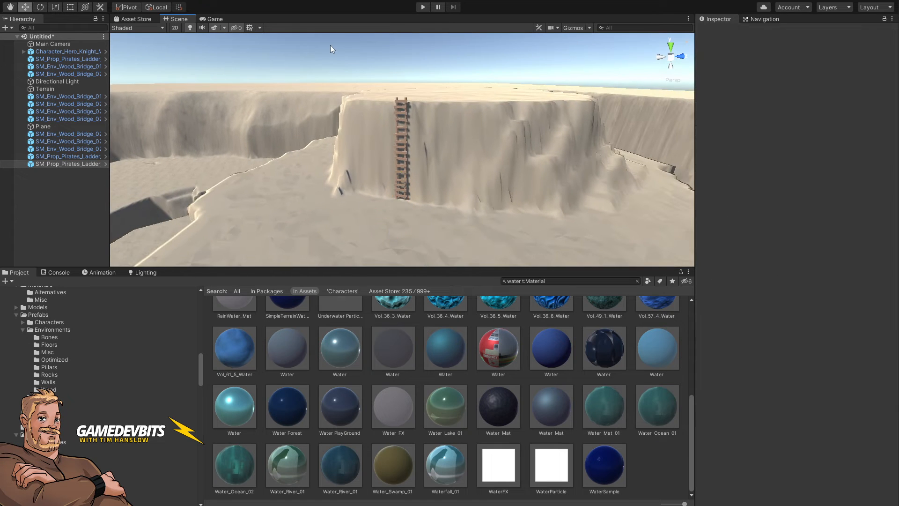
Step: Rename the Plane object to Water
right_click_drag(330, 45, 346, 124)
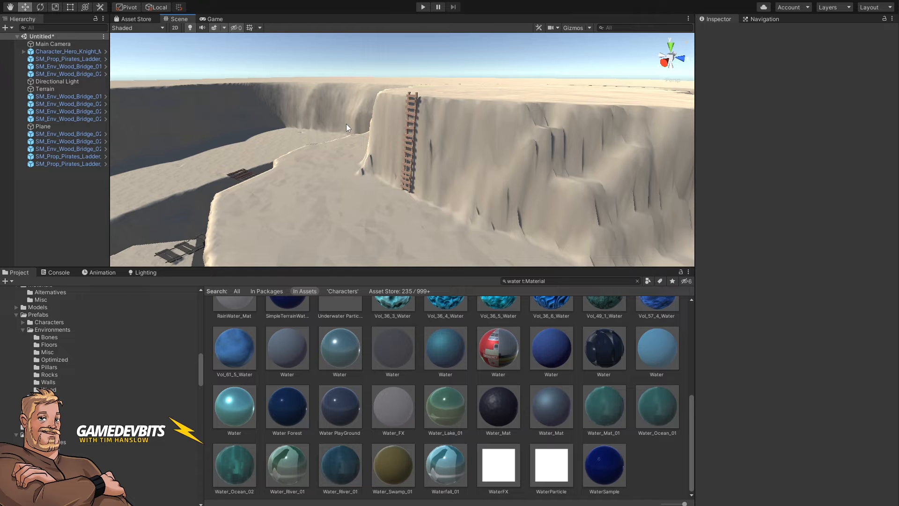
right_click_drag(411, 145, 534, 262)
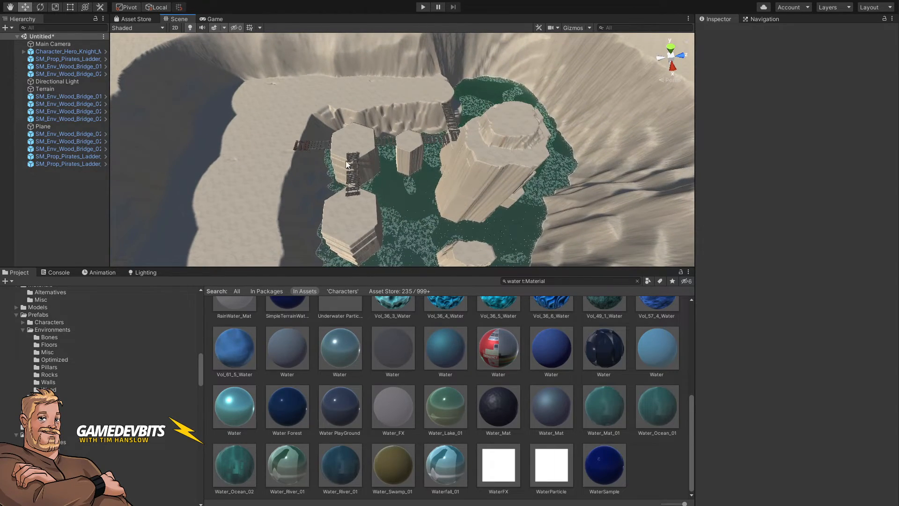
left_click(43, 126)
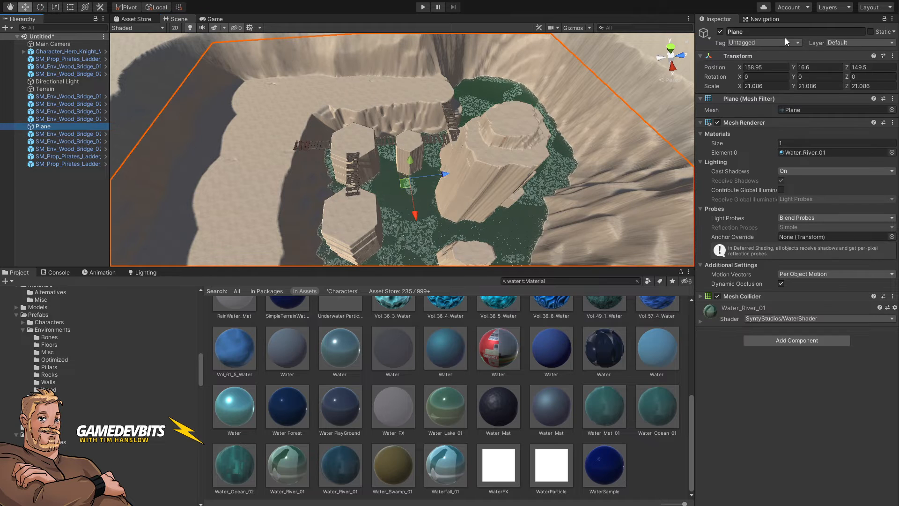
left_click(757, 31)
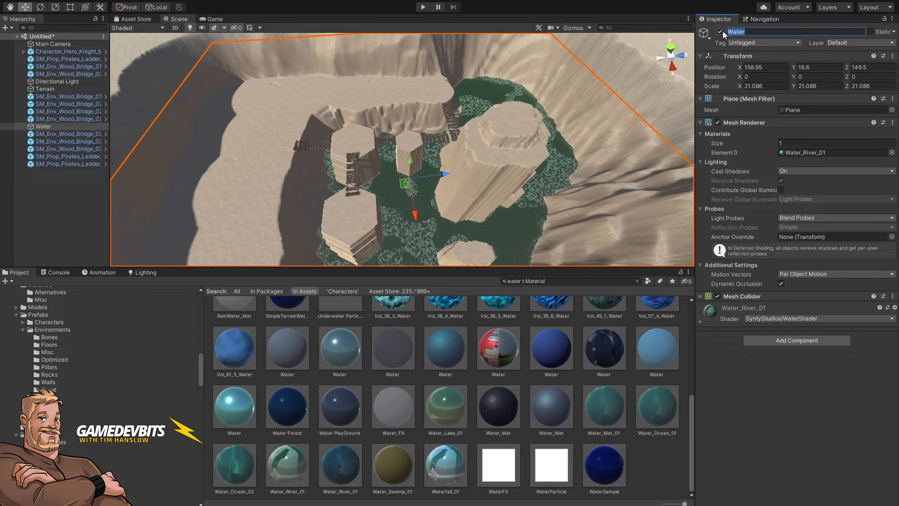
Step: Raise the water plane to about 45.9 on Y
left_click_drag(410, 174, 437, 139)
mouse_move(450, 165)
right_mouse_down()
mouse_move(454, 172)
mouse_move(388, 162)
mouse_move(458, 168)
right_mouse_up()
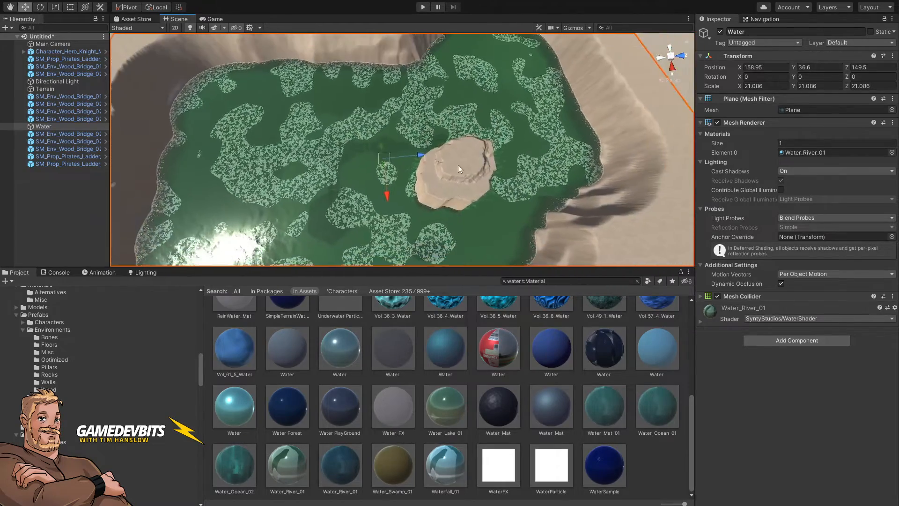
mouse_move(380, 147)
left_mouse_down()
mouse_move(377, 130)
mouse_move(376, 139)
left_mouse_up()
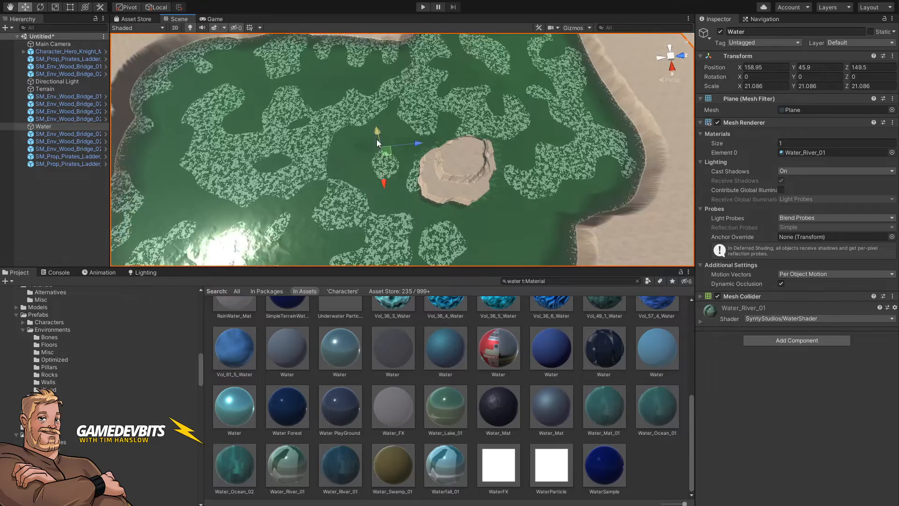
right_click_drag(377, 139, 378, 106)
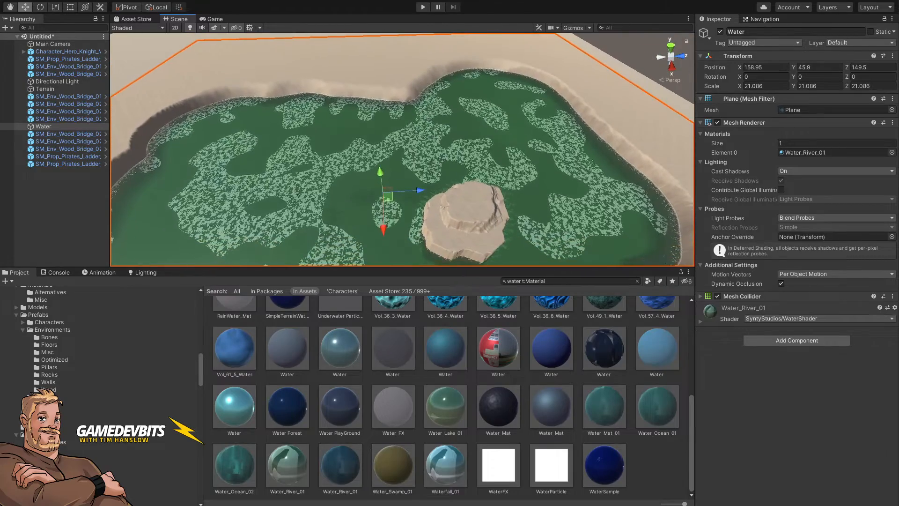
key("alt+Tab")
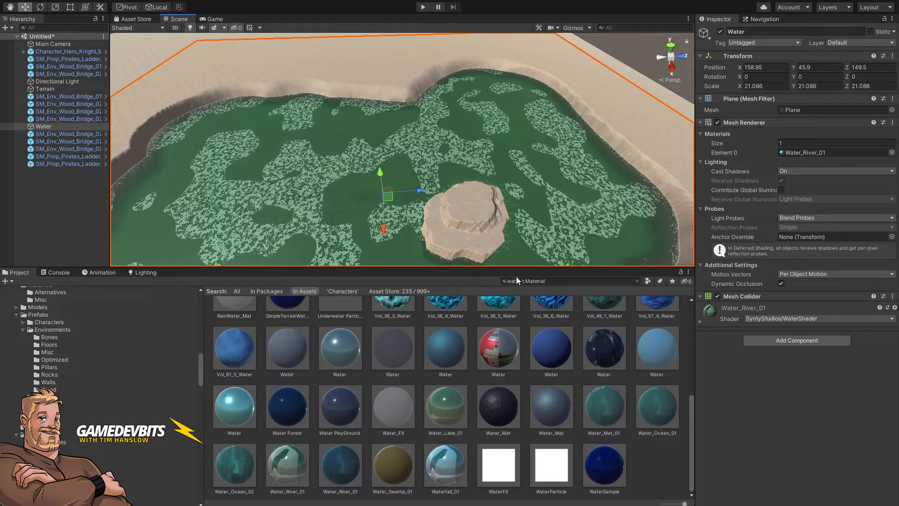
Step: Enlarge the scene view and lower the water plane to about 13.3 on Y
left_click_drag(506, 268, 480, 368)
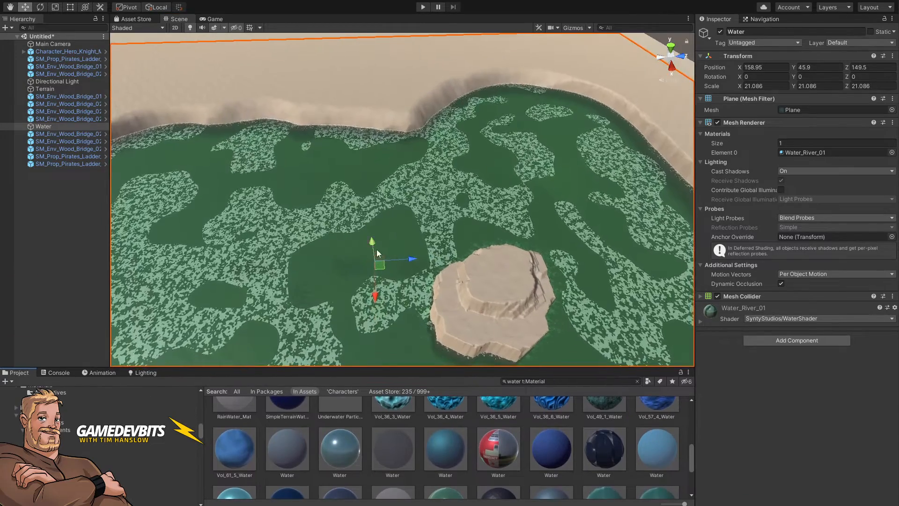
left_click_drag(373, 246, 389, 337)
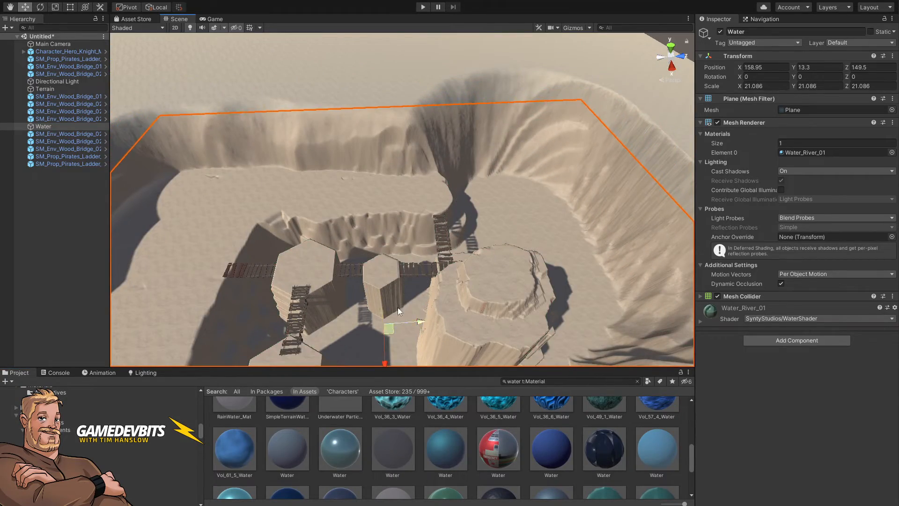
right_click_drag(397, 307, 397, 258)
left_click(603, 123)
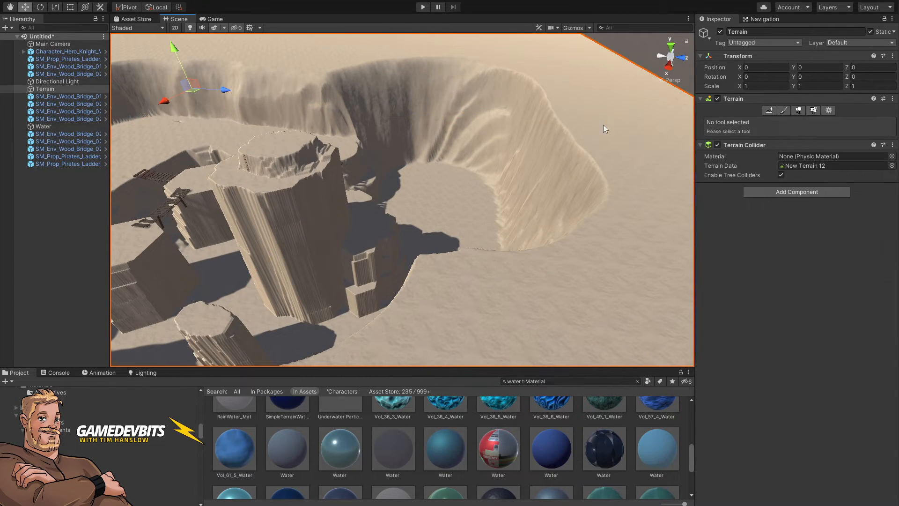
right_click_drag(529, 252, 460, 280)
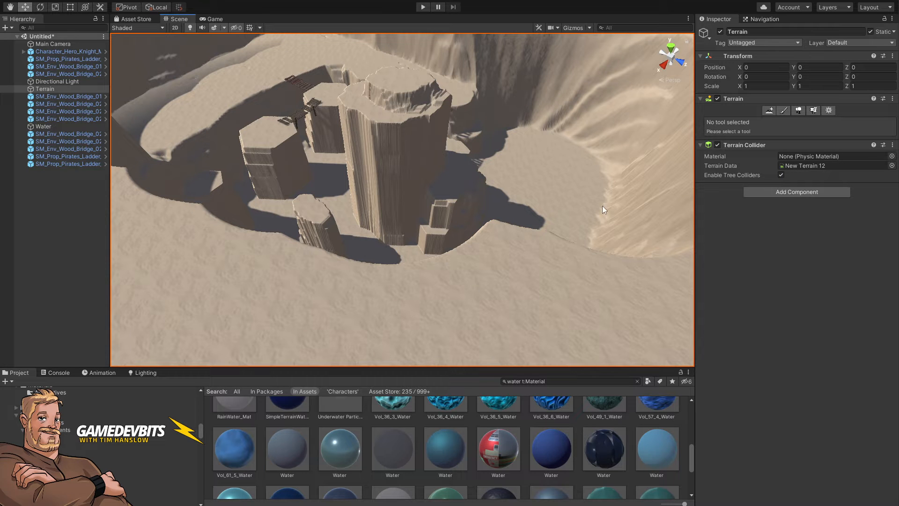
right_click_drag(602, 207, 553, 281)
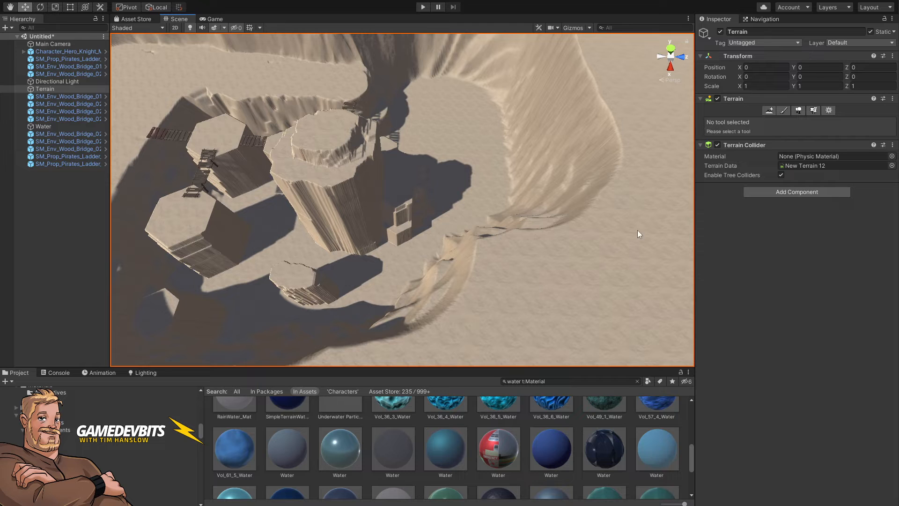
left_click(784, 111)
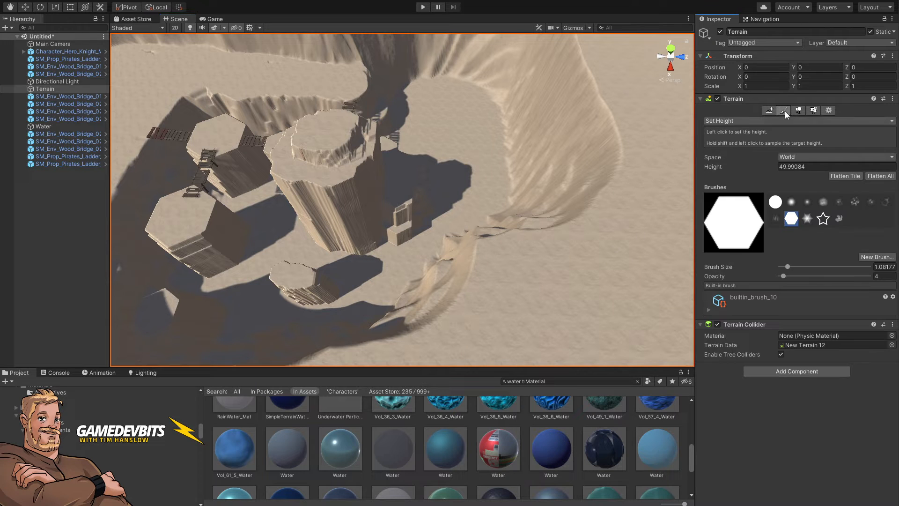
left_click(734, 123)
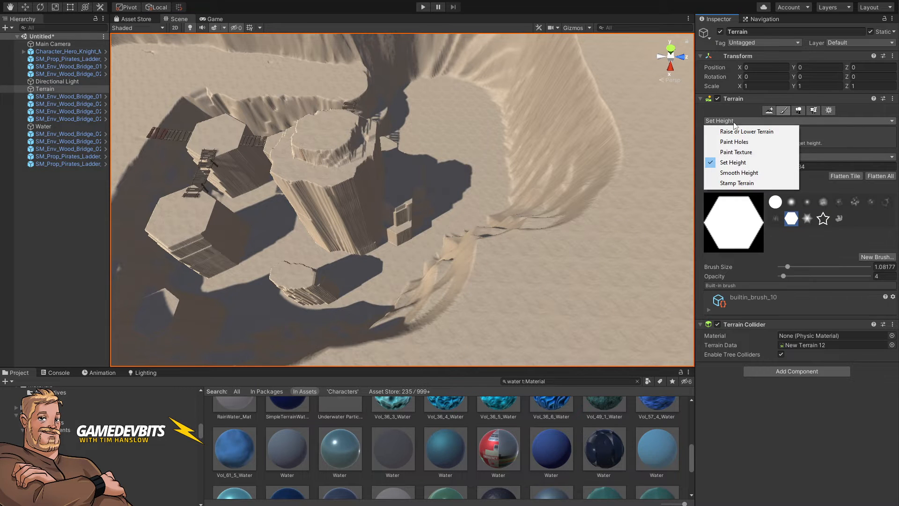
left_click(733, 162)
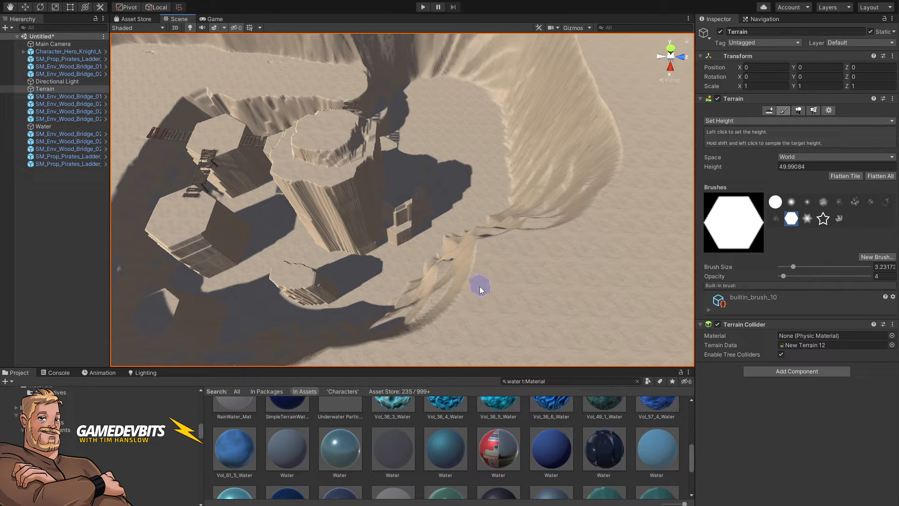
key("w")
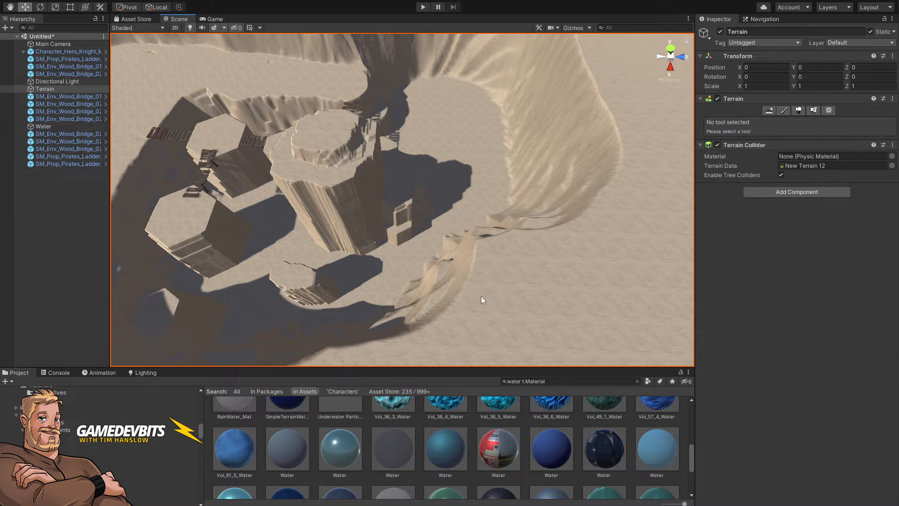
left_click(531, 245)
scroll(517, 268, "up", 3)
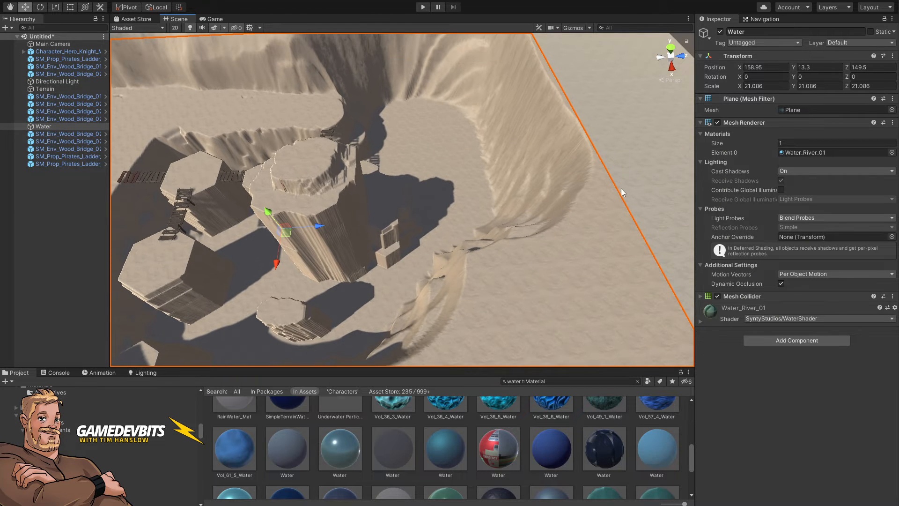
Step: Reopen the terrain's Set Height tool and compare the basin with the Stone Quarry reference map in the browser
left_click(656, 165)
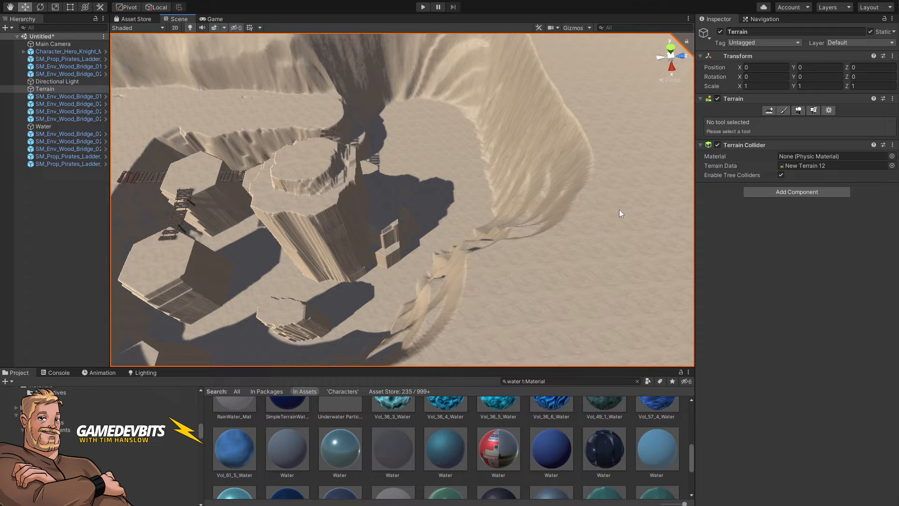
left_click(783, 113)
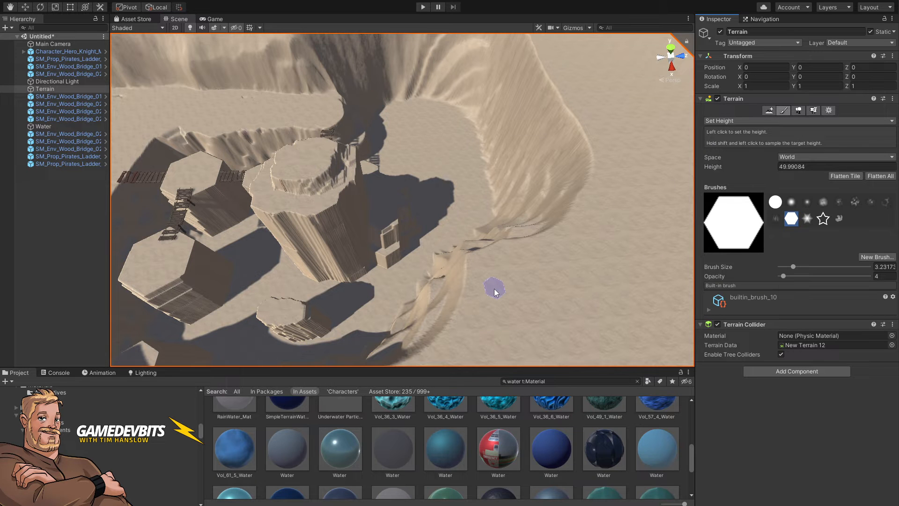
left_click_drag(493, 289, 530, 343, "alt")
key("alt+Tab")
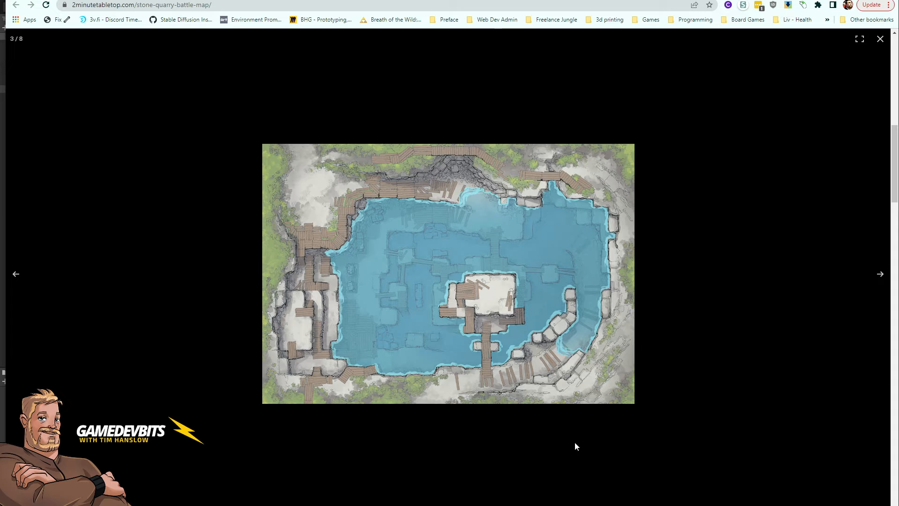
key("alt+Tab")
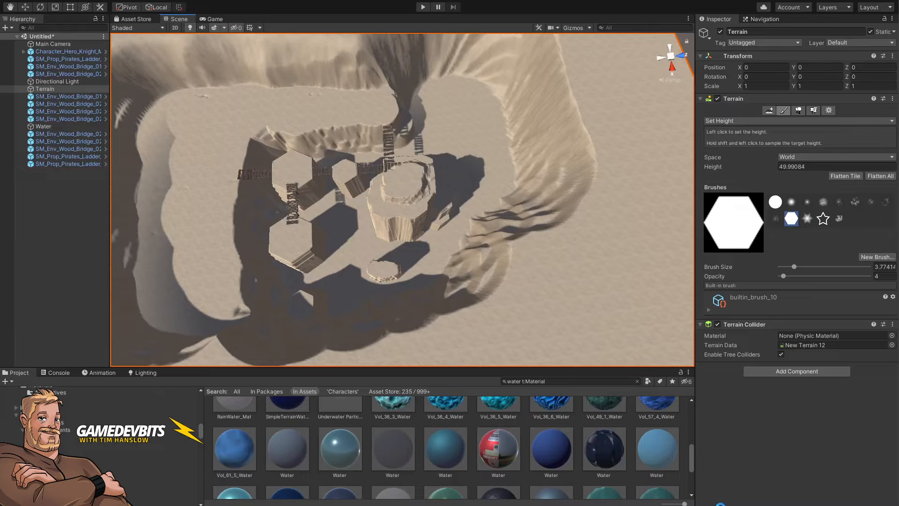
right_click_drag(474, 261, 490, 281)
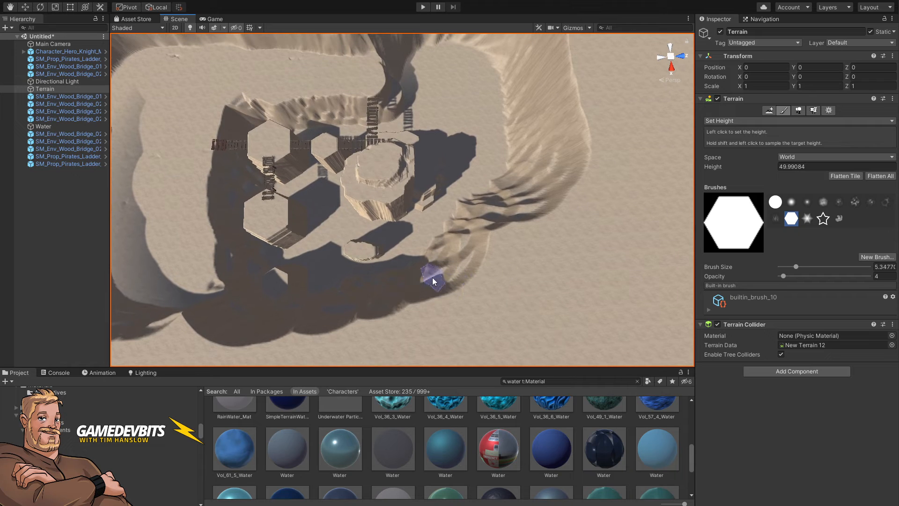
Step: Enlarge the hexagon brush, set opacity to 52.5 and stamp a ledge at height about 50 on the basin's inner slope
key("bracketright")
key("bracketright")
key("bracketright")
key("bracketright")
key("bracketright")
key("bracketright")
key("bracketright")
key("bracketright")
key("bracketright")
key("bracketright")
key("bracketleft")
key("bracketleft")
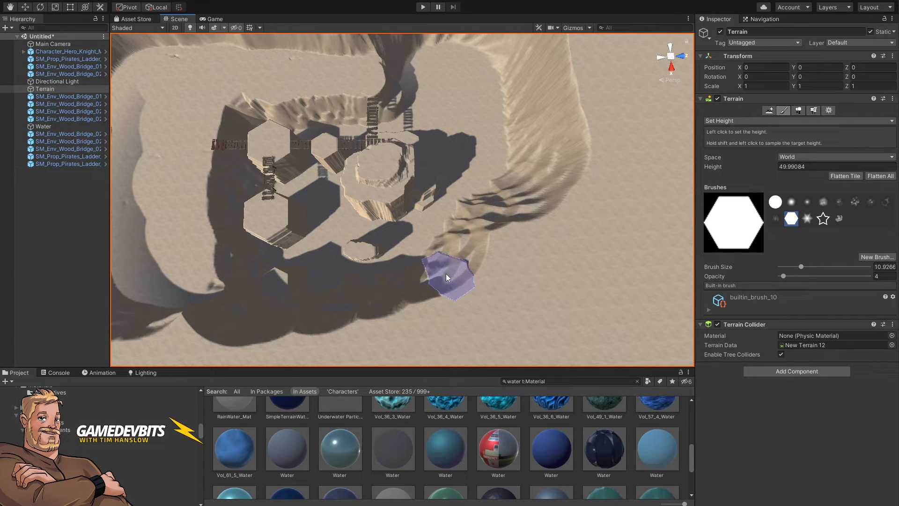
mouse_move(447, 276)
left_mouse_down()
mouse_move(449, 299)
mouse_move(453, 266)
mouse_move(452, 275)
left_mouse_up()
left_click_drag(782, 276, 812, 276)
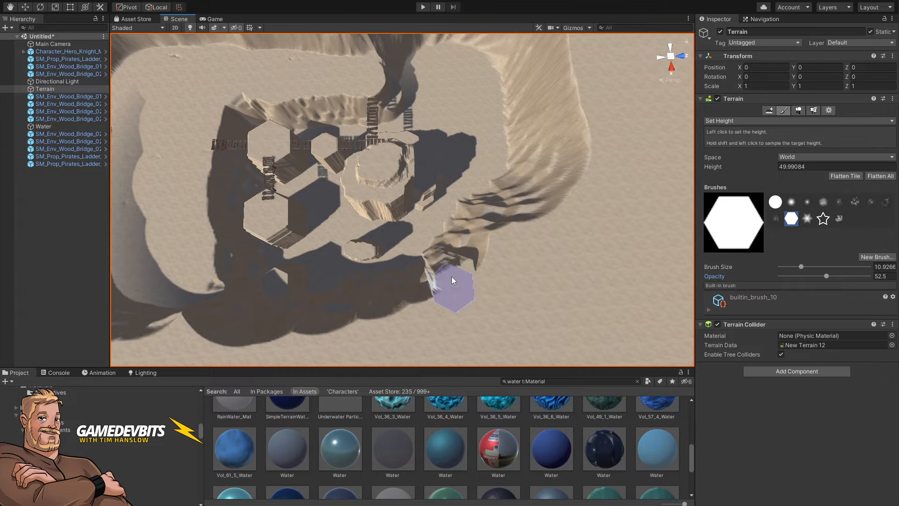
mouse_move(452, 276)
left_mouse_down()
mouse_move(454, 257)
mouse_move(455, 271)
left_mouse_up()
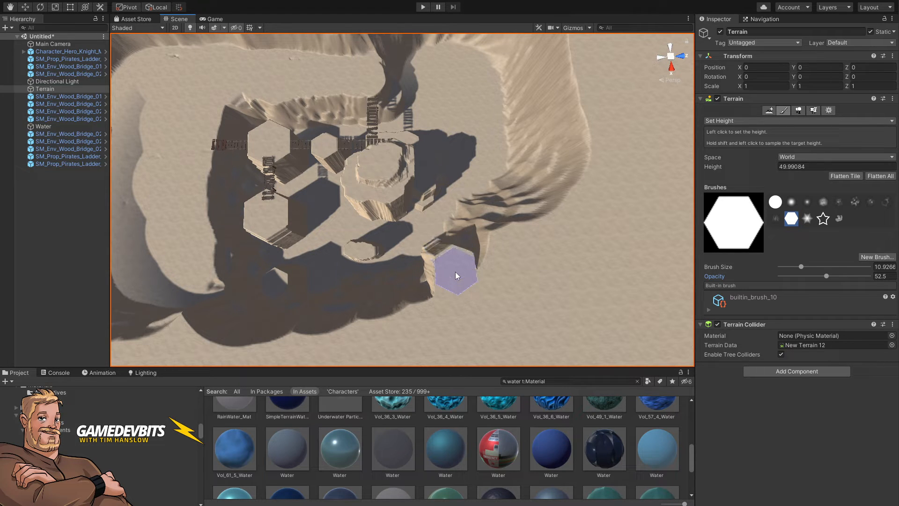
Step: Stamp descending steps along the basin slope at Set Height values of 45, 40 and 35
left_click(821, 166)
type("45")
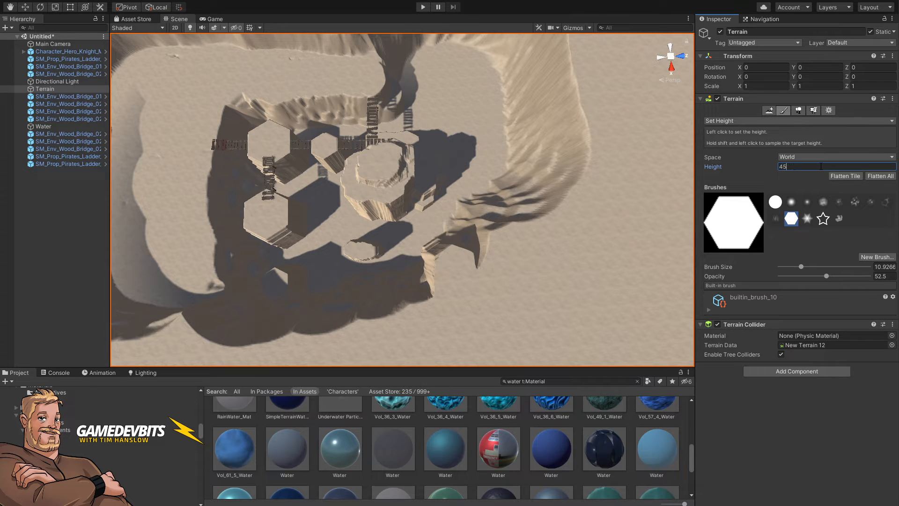
left_click(463, 241)
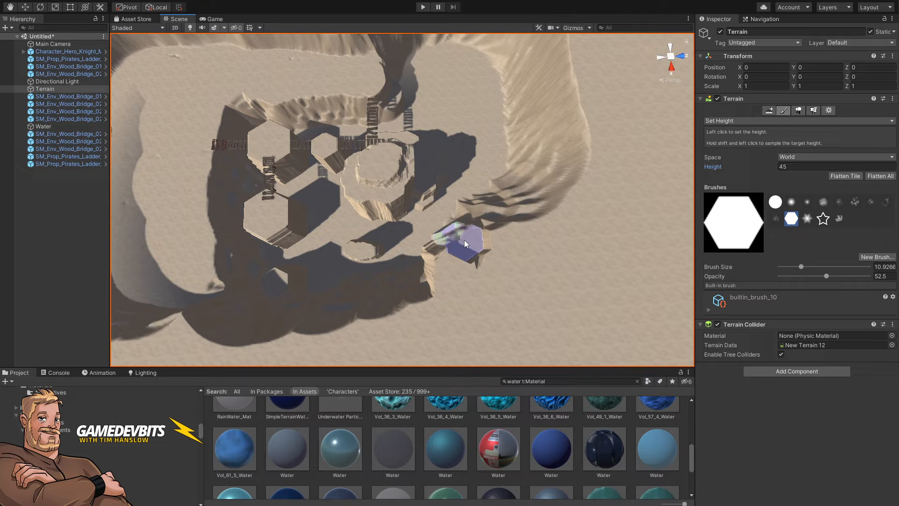
left_click(464, 240)
left_click_drag(503, 246, 482, 248, "alt")
left_click(818, 166)
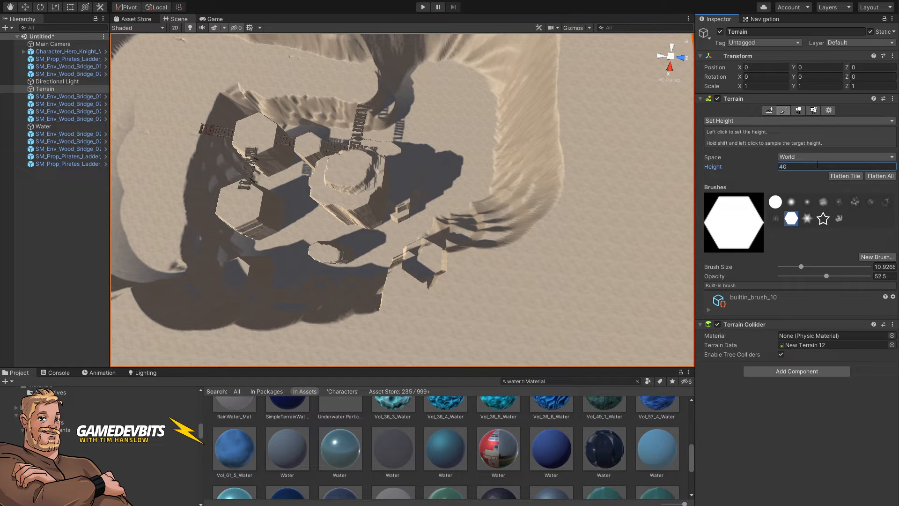
left_click(445, 240)
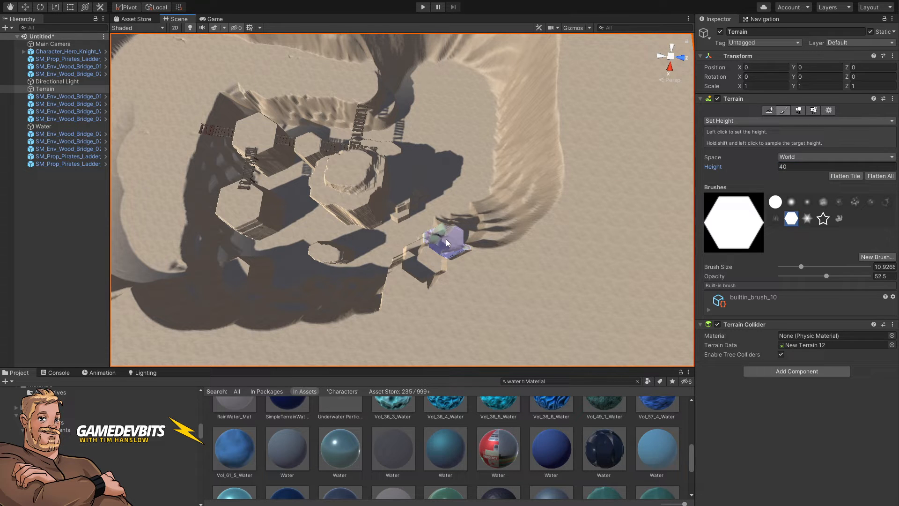
left_click(445, 239)
left_click(740, 168)
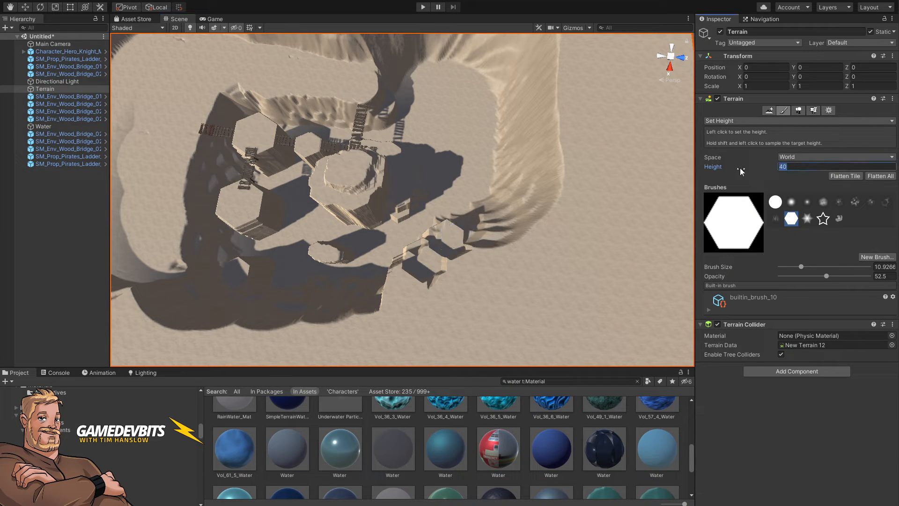
type("35")
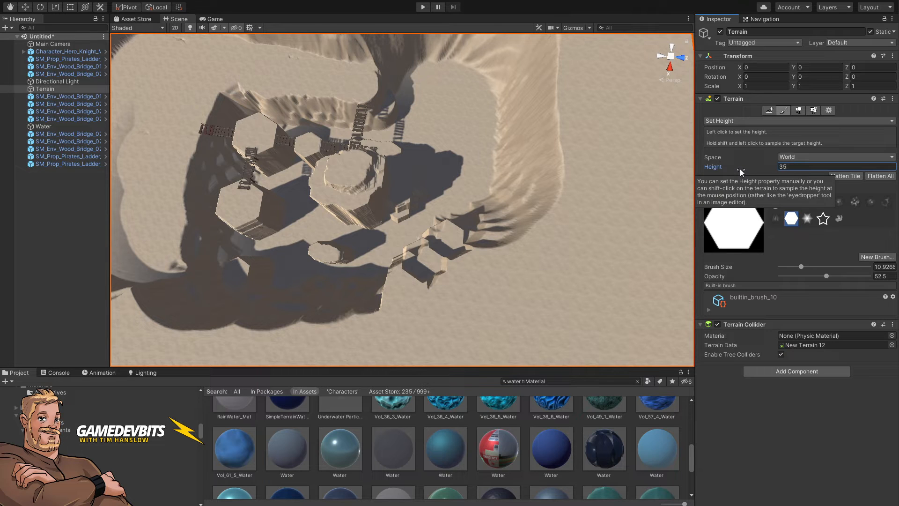
left_click(469, 226)
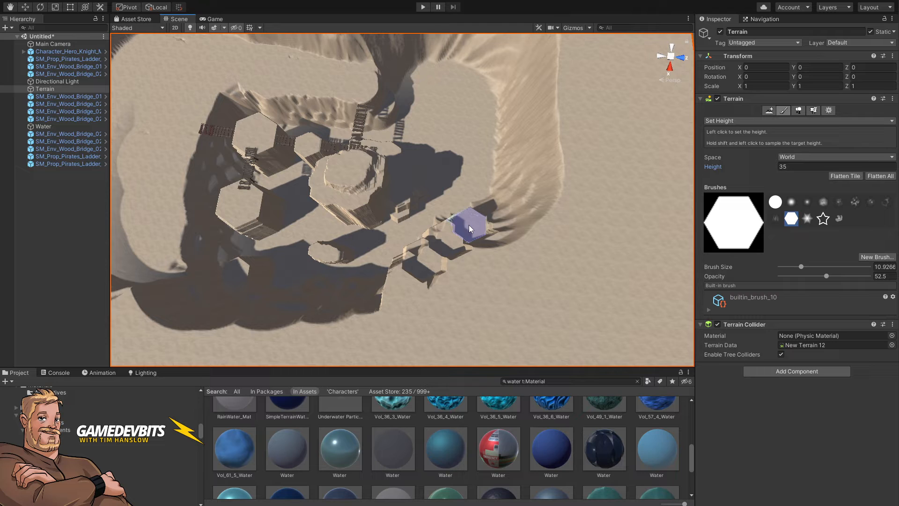
Step: Continue the staircase down the slope, stamping steps at heights 30, 25, 20 and 15
left_click(805, 168)
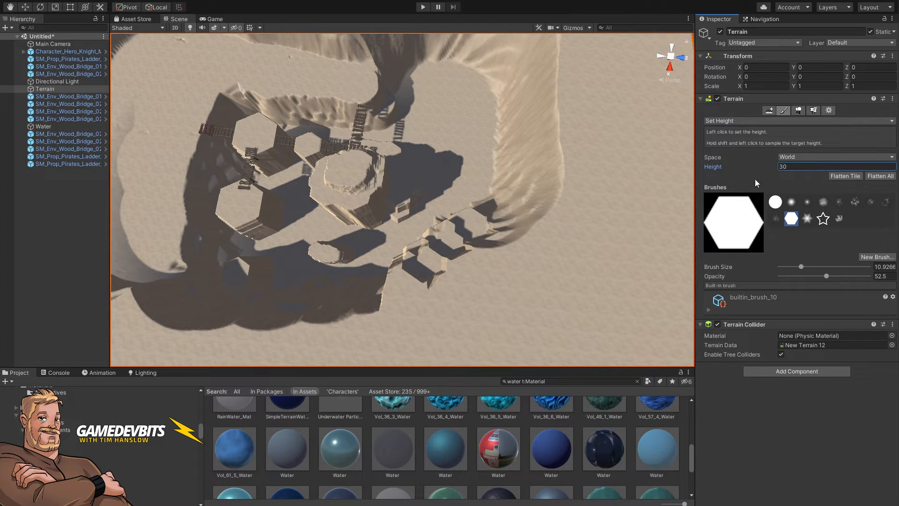
left_click(484, 209)
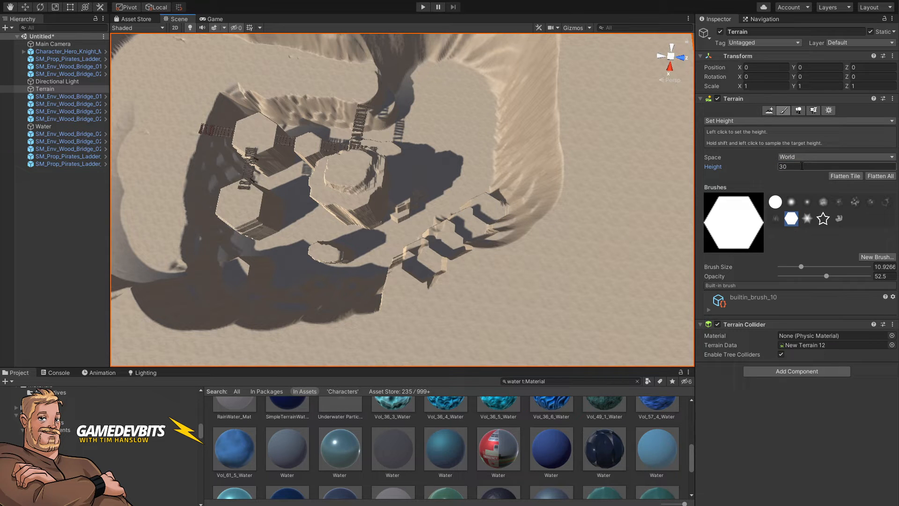
left_click(722, 172)
type("25")
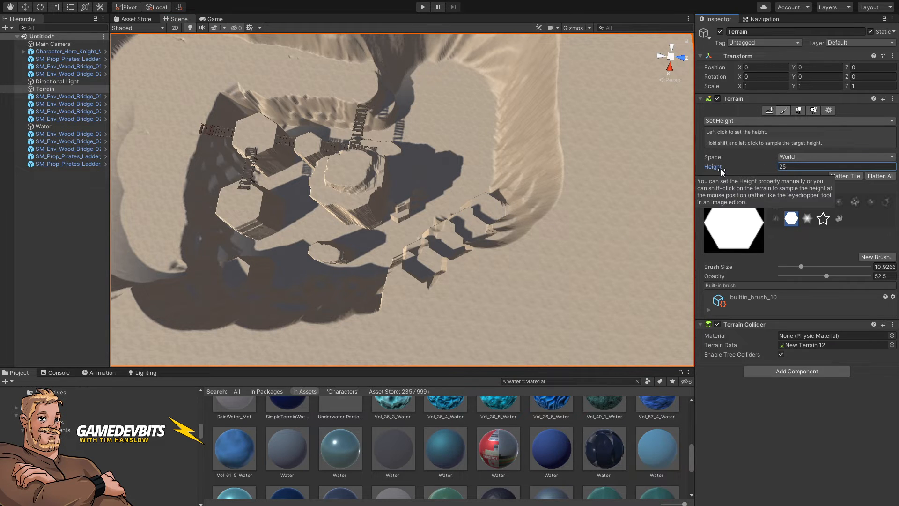
left_click(485, 196)
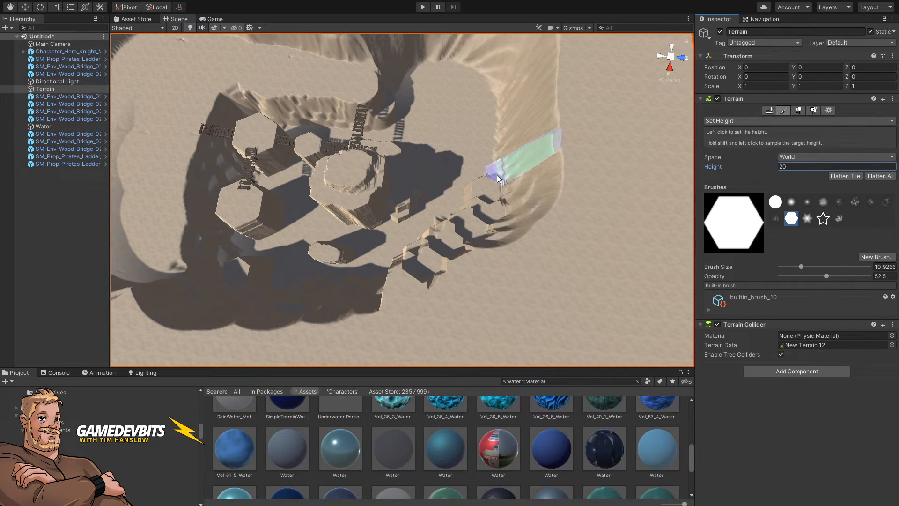
left_click(482, 178)
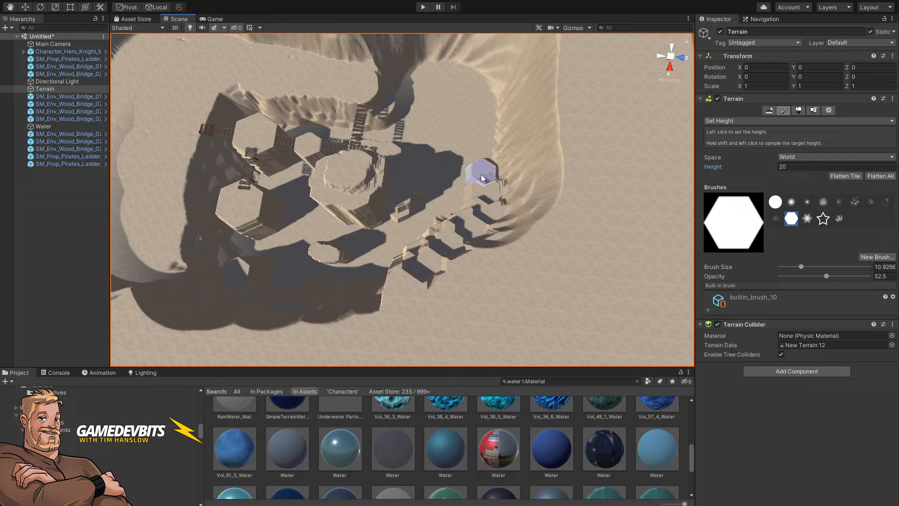
left_click(799, 168)
type("15")
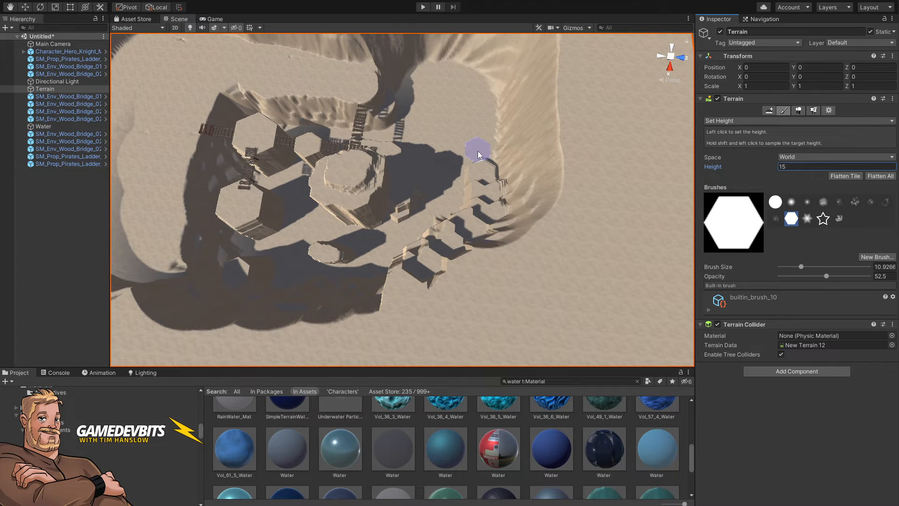
left_click(494, 157)
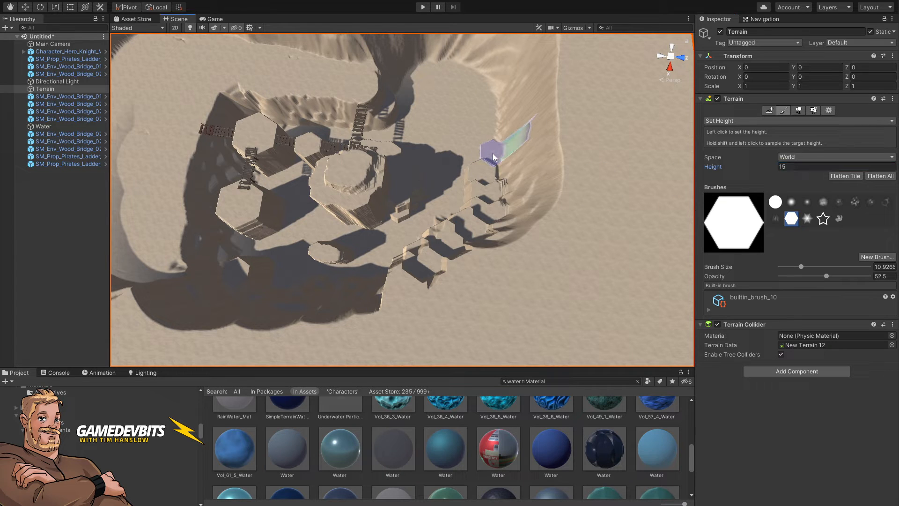
left_click(493, 154)
mouse_move(487, 176)
right_mouse_down()
mouse_move(426, 148)
mouse_move(521, 160)
mouse_move(741, 145)
mouse_move(837, 126)
mouse_move(847, 70)
mouse_move(838, 61)
mouse_move(840, 124)
mouse_move(812, 110)
mouse_move(828, 39)
right_mouse_up()
Step: Smooth the stepped basin slope with Smooth Height, a soft round brush at opacity 39.8 and size about 24
key("w")
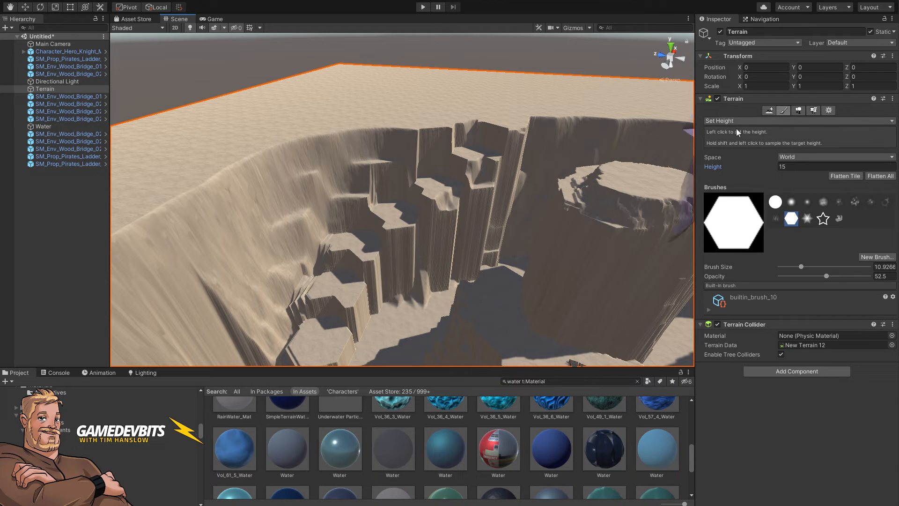
left_click(745, 121)
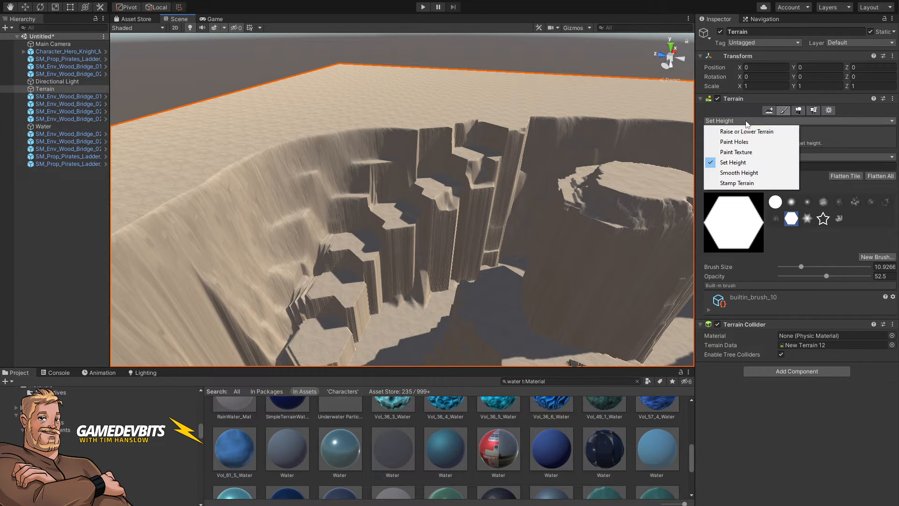
left_click(741, 174)
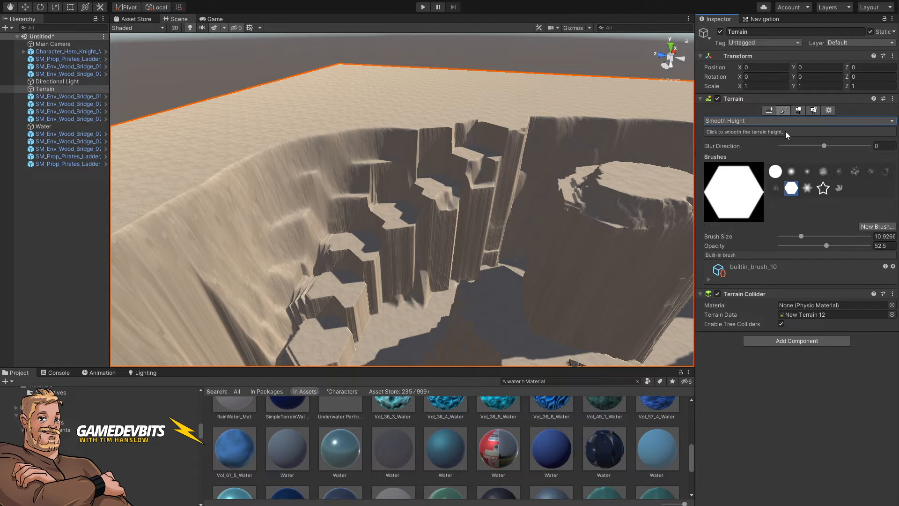
left_click(792, 172)
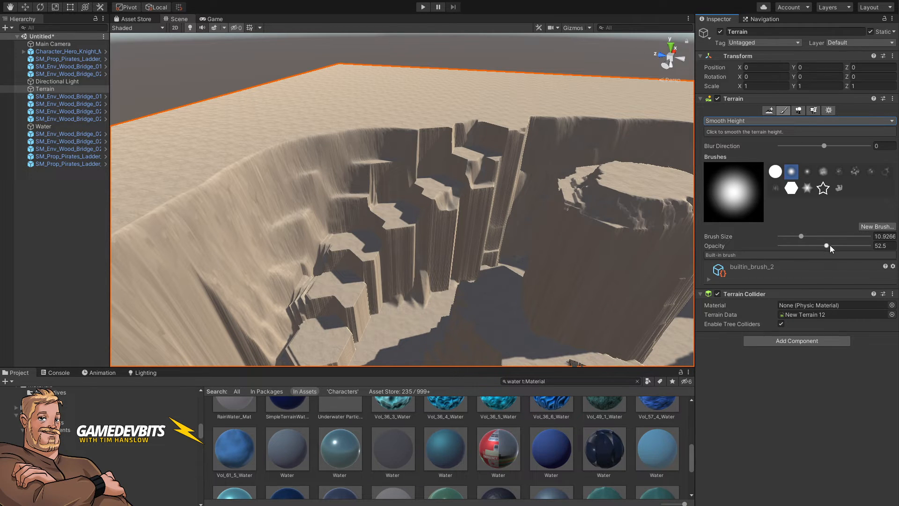
left_click_drag(826, 245, 815, 245)
mouse_move(441, 219)
right_mouse_down()
mouse_move(451, 263)
mouse_move(476, 260)
mouse_move(476, 281)
mouse_move(371, 243)
right_mouse_up()
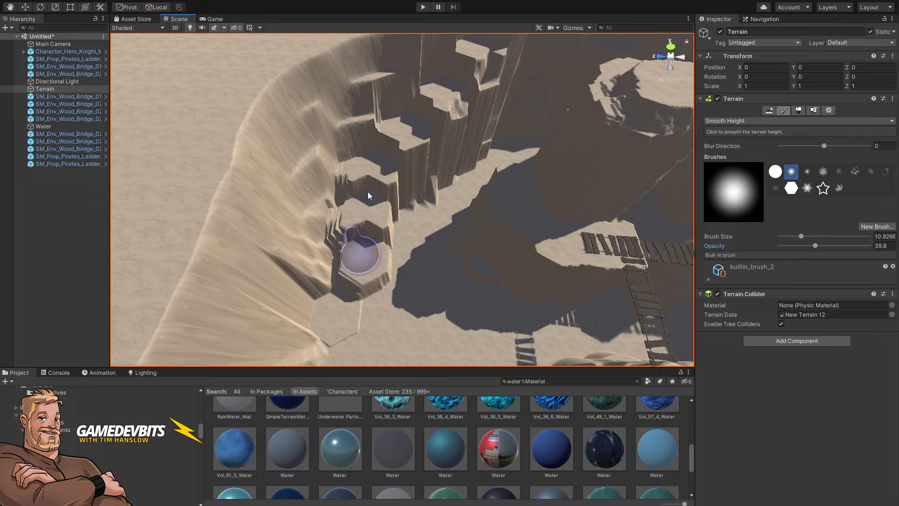
key("bracketright")
key("bracketright")
key("bracketright")
key("bracketright")
key("bracketright")
key("bracketright")
key("bracketright")
key("bracketright")
key("bracketright")
key("bracketright")
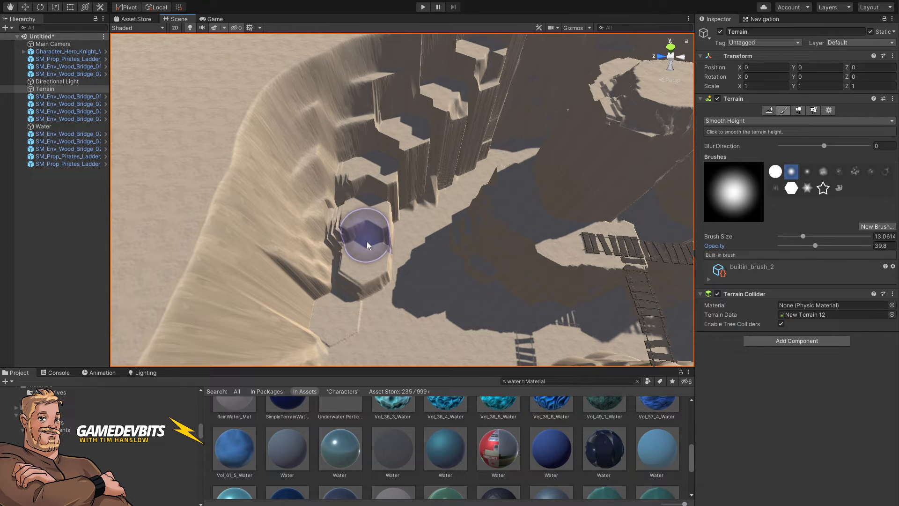
key("bracketright")
key("bracketright")
key("bracketright")
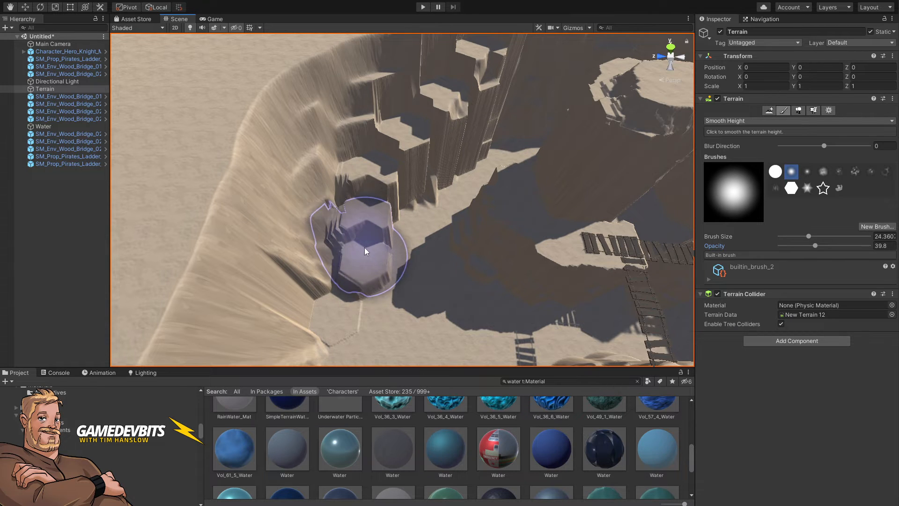
mouse_move(363, 271)
left_mouse_down()
mouse_move(355, 312)
mouse_move(367, 302)
mouse_move(366, 241)
mouse_move(357, 297)
mouse_move(364, 221)
mouse_move(355, 288)
mouse_move(363, 201)
mouse_move(353, 271)
mouse_move(366, 197)
mouse_move(359, 259)
mouse_move(359, 213)
mouse_move(377, 167)
left_mouse_up()
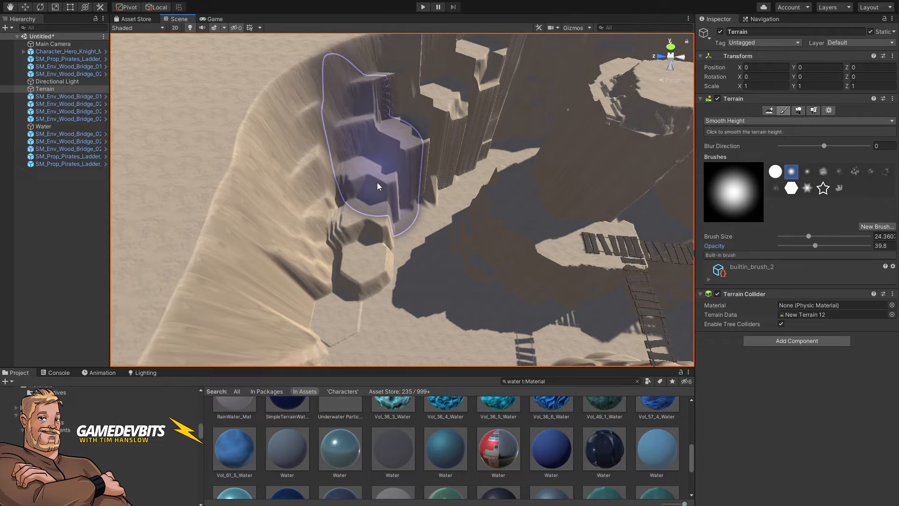
mouse_move(406, 223)
right_mouse_down()
mouse_move(417, 265)
mouse_move(437, 263)
mouse_move(451, 274)
mouse_move(418, 184)
right_mouse_up()
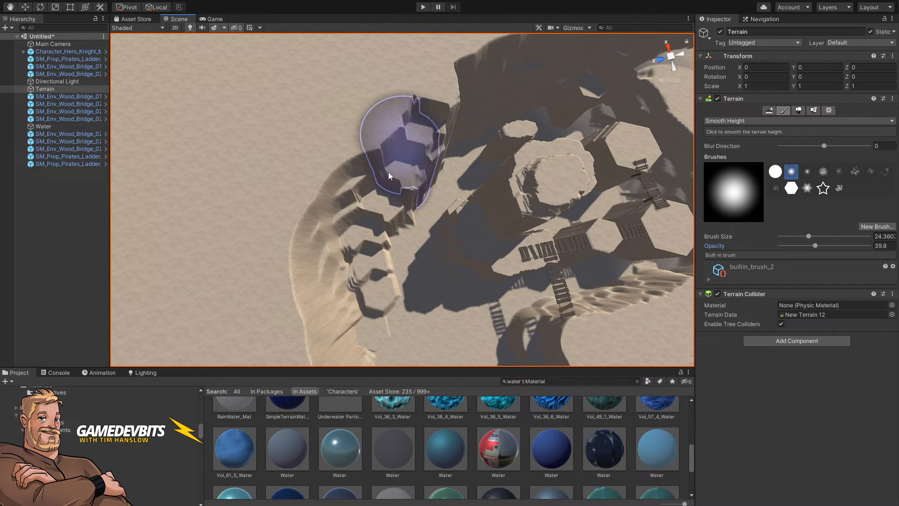
mouse_move(363, 267)
left_mouse_down()
mouse_move(364, 313)
mouse_move(379, 206)
mouse_move(405, 172)
left_mouse_up()
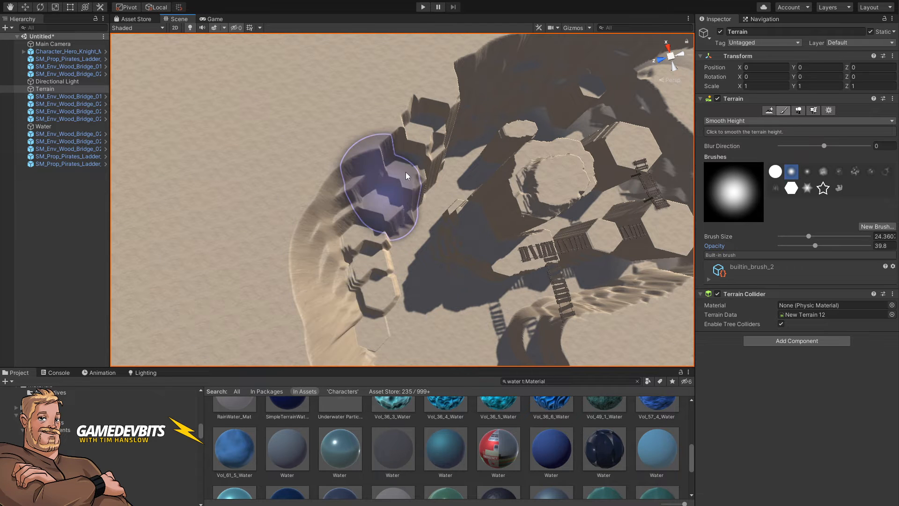
Step: Shrink the smoothing brush to size 5 at opacity 63 and smooth a small patch on the lower steps
left_click_drag(830, 245, 844, 246)
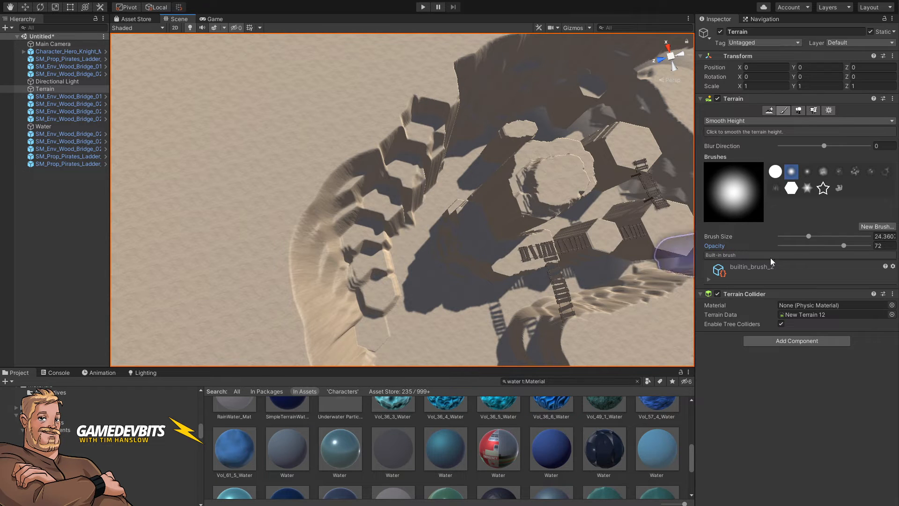
left_click_drag(844, 247, 794, 236)
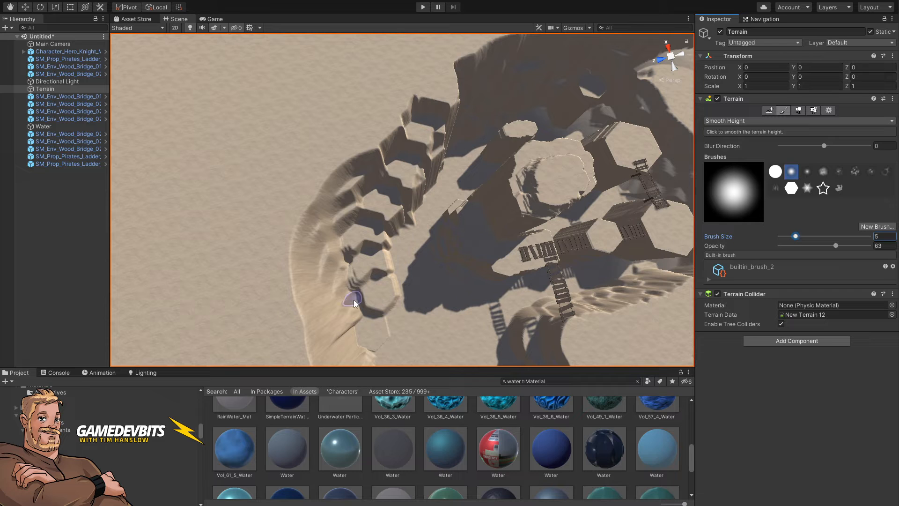
left_click_drag(367, 299, 368, 312)
left_click_drag(367, 242, 374, 148, "alt")
mouse_move(375, 148)
right_mouse_down()
mouse_move(377, 197)
mouse_move(422, 182)
mouse_move(424, 164)
mouse_move(453, 185)
mouse_move(448, 202)
mouse_move(455, 185)
mouse_move(457, 213)
right_mouse_up()
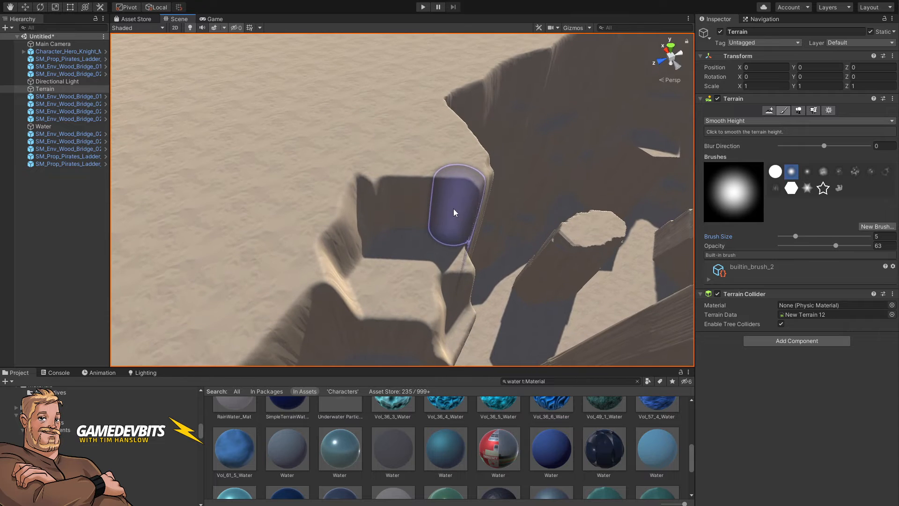
Step: Switch to Set Height, enlarge the soft brush slightly, sample a step height of about 45.5 and paint a connecting patch
left_click(736, 121)
left_click(739, 163)
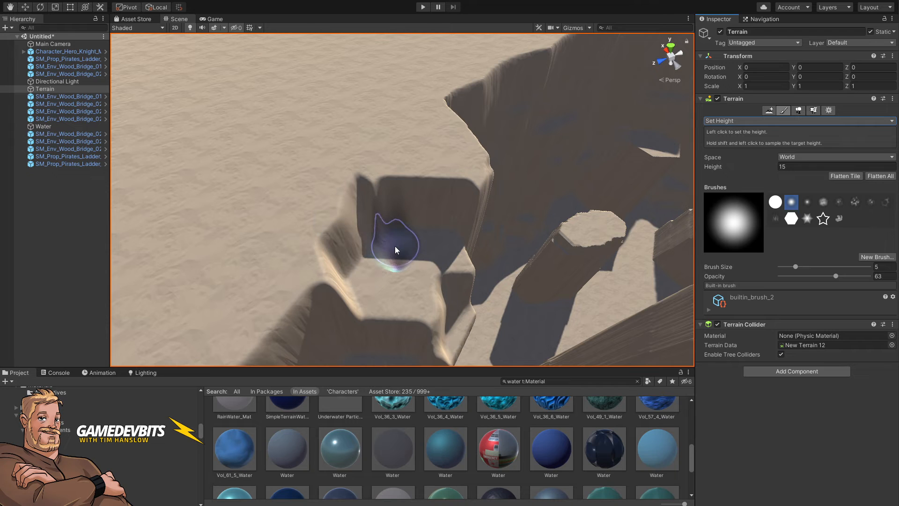
key("bracketright")
key("bracketright")
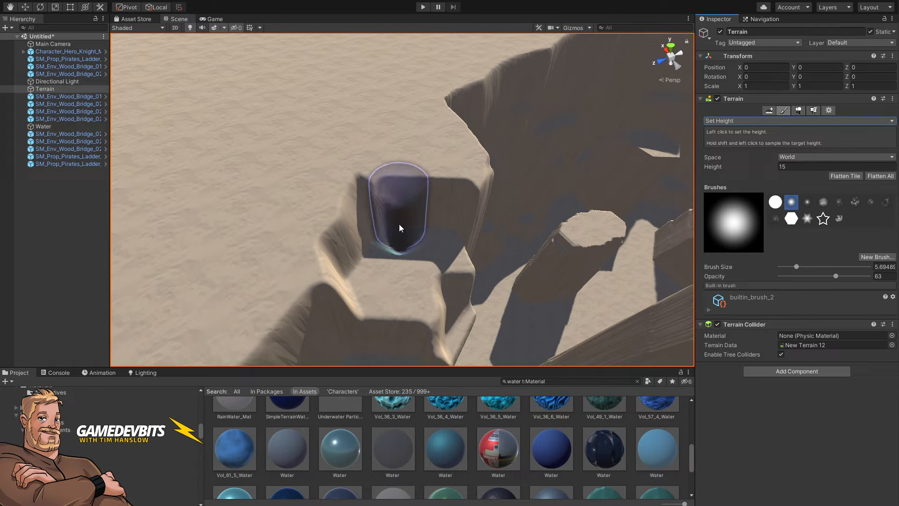
left_click(398, 227, "shift")
mouse_move(399, 227)
left_mouse_down()
mouse_move(392, 241)
mouse_move(421, 239)
mouse_move(398, 283)
mouse_move(395, 232)
mouse_move(428, 233)
mouse_move(410, 247)
left_mouse_up()
right_click_drag(409, 247, 433, 253)
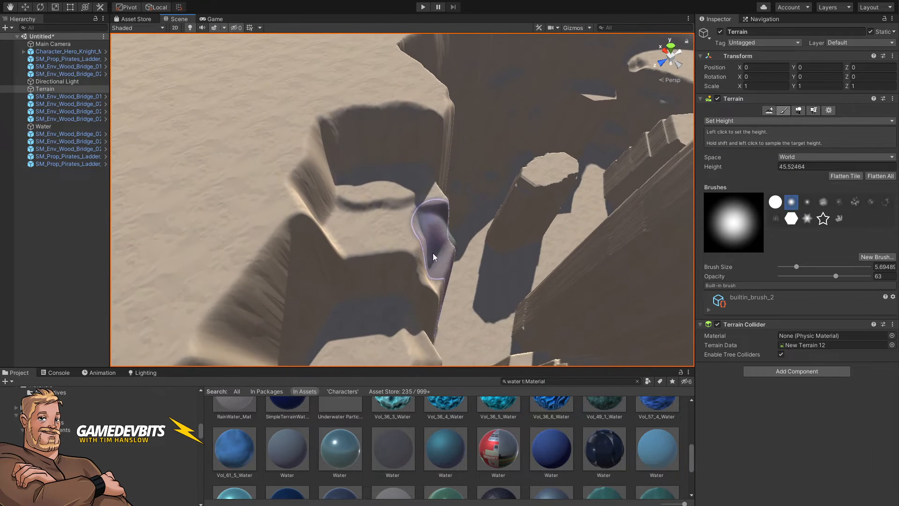
Step: Sample step heights of about 42.8 and 36.6 and paint ramp patches linking the upper steps
left_click(363, 274, "shift")
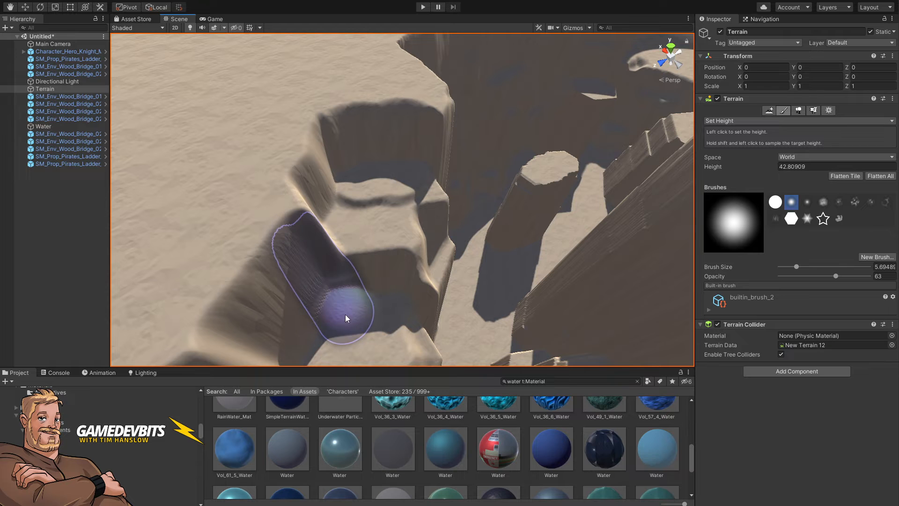
mouse_move(345, 315)
left_mouse_down()
mouse_move(347, 305)
mouse_move(408, 298)
left_mouse_up()
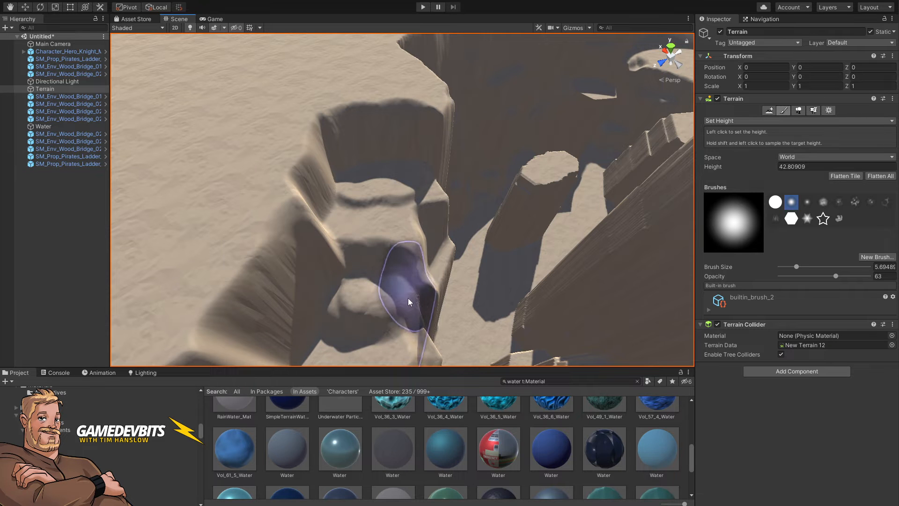
mouse_move(409, 298)
right_mouse_down()
mouse_move(446, 277)
mouse_move(438, 289)
right_mouse_up()
key("s")
left_click(360, 279, "shift")
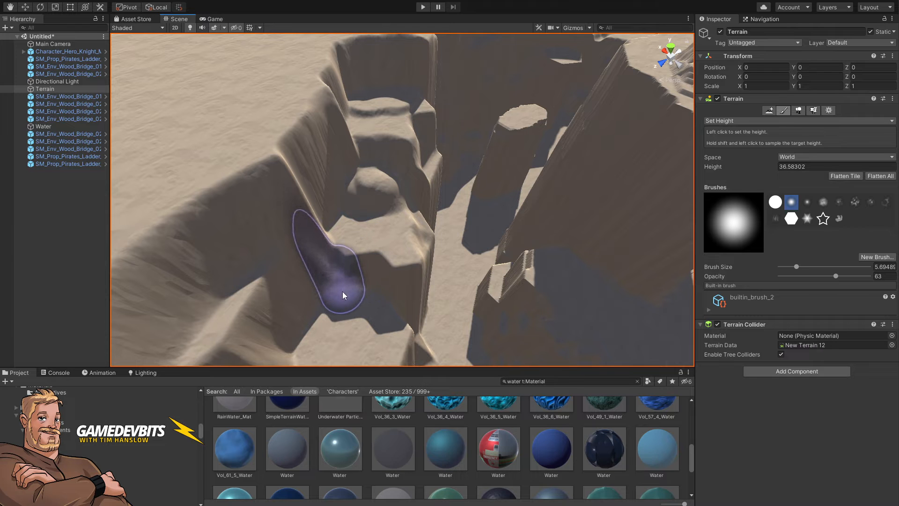
mouse_move(342, 291)
left_mouse_down()
mouse_move(382, 296)
mouse_move(359, 297)
left_mouse_up()
mouse_move(420, 302)
right_mouse_down()
mouse_move(445, 290)
mouse_move(408, 301)
mouse_move(377, 279)
right_mouse_up()
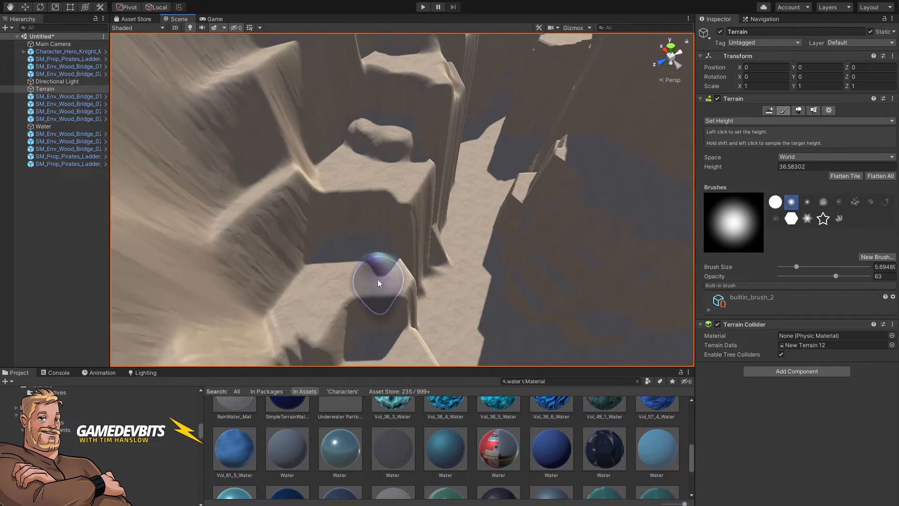
Step: Sample heights of about 31.3, 27.8 and 22.8 and paint ramp patches down the middle steps
left_click(335, 225, "shift")
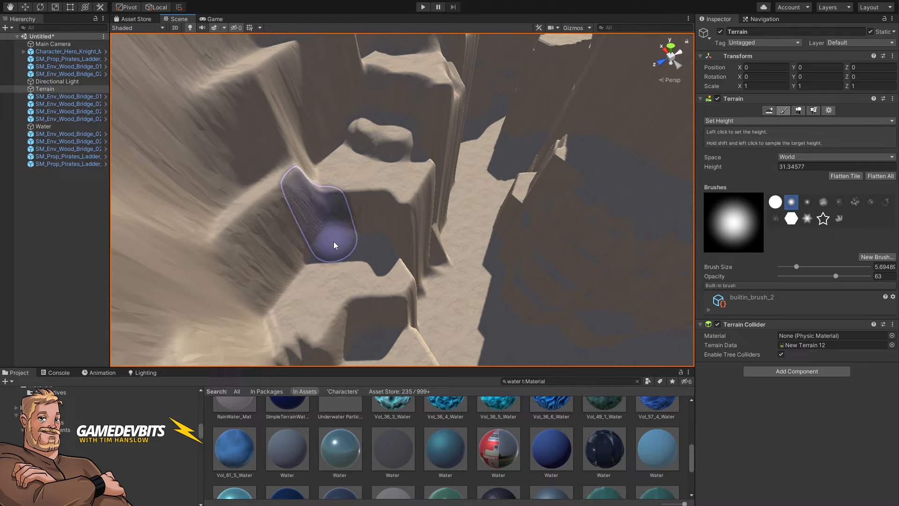
mouse_move(381, 253)
right_mouse_down()
mouse_move(426, 262)
mouse_move(343, 284)
right_mouse_up()
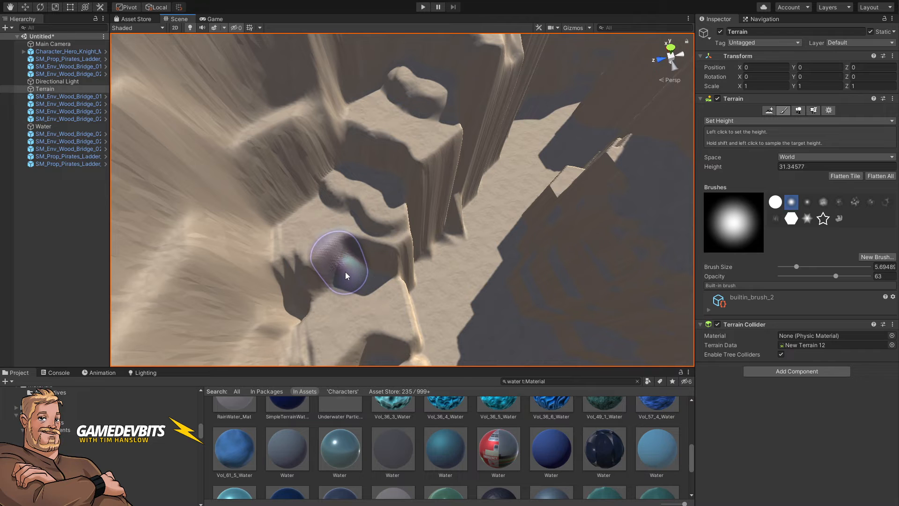
left_click(334, 264, "shift")
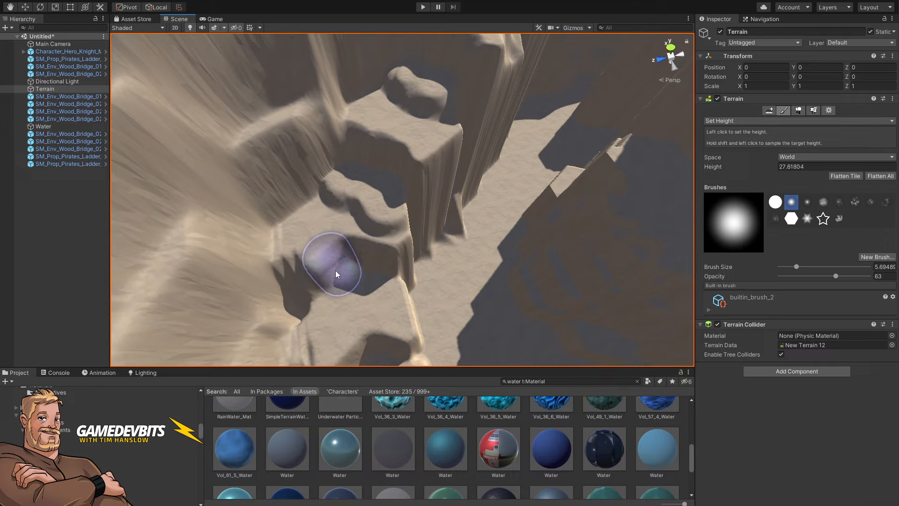
mouse_move(335, 271)
left_mouse_down()
mouse_move(368, 274)
mouse_move(302, 295)
left_mouse_up()
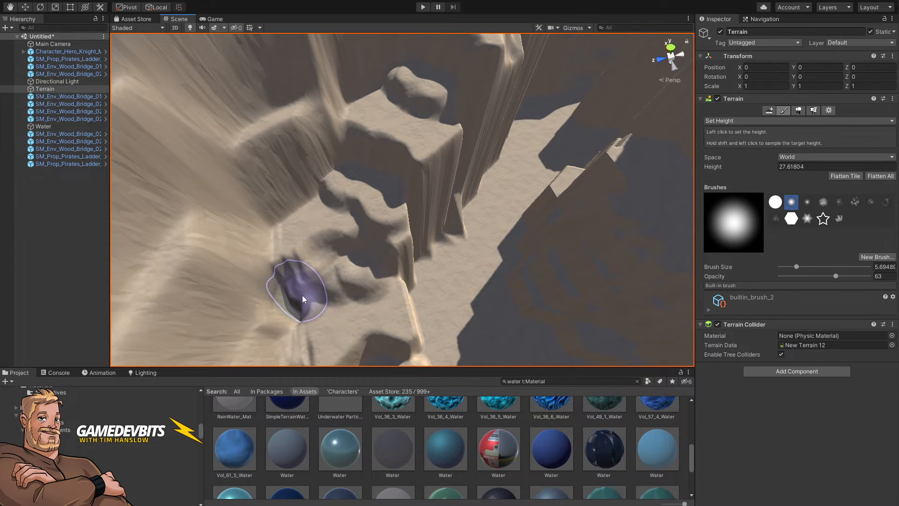
right_click_drag(302, 295, 353, 260)
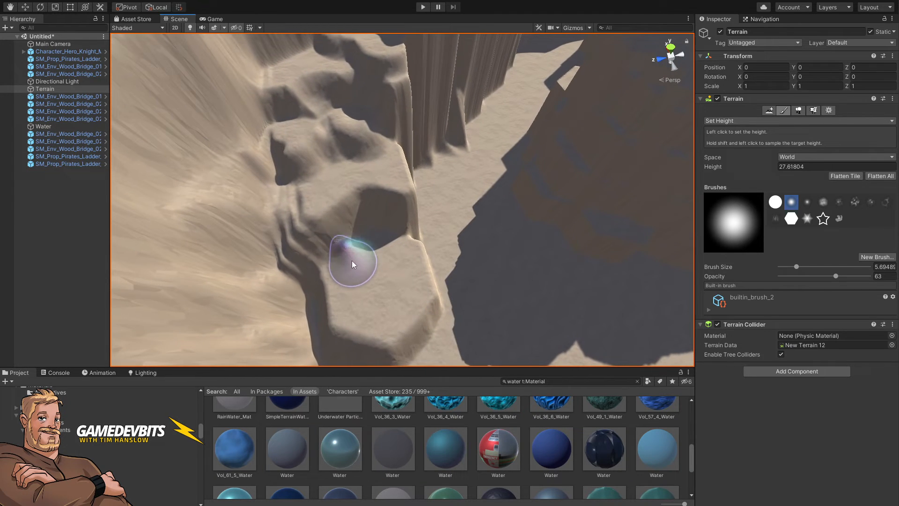
left_click(333, 235, "shift")
mouse_move(332, 232)
left_mouse_down()
mouse_move(322, 262)
mouse_move(353, 248)
left_mouse_up()
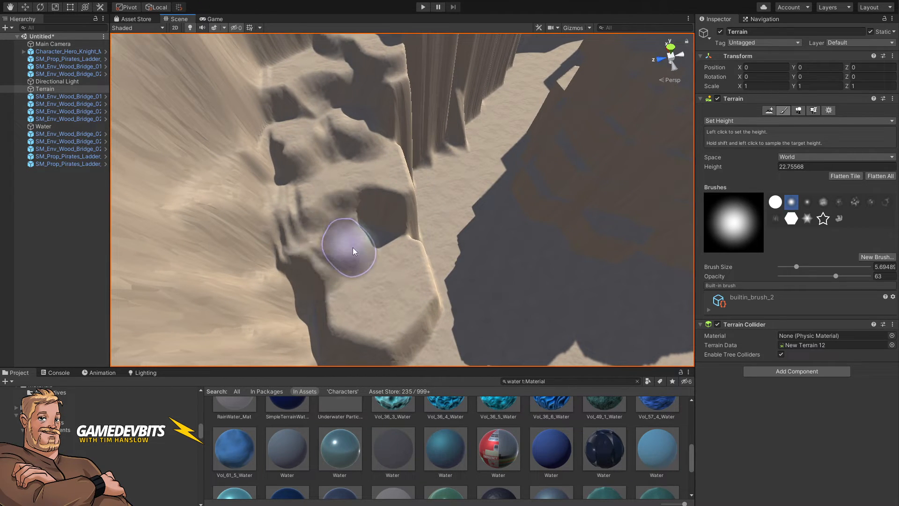
mouse_move(427, 249)
right_mouse_down()
mouse_move(395, 267)
mouse_move(367, 228)
right_mouse_up()
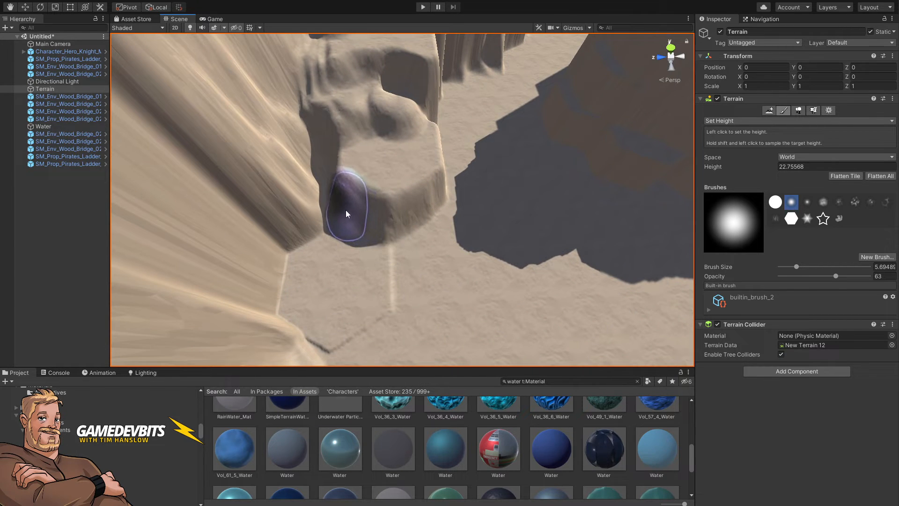
Step: Sample heights of about 17.5 and 23.1 and paint ramp patches along the lower steps
left_click(344, 206, "shift")
mouse_move(333, 223)
left_mouse_down()
mouse_move(378, 234)
mouse_move(420, 230)
mouse_move(359, 240)
mouse_move(414, 239)
left_mouse_up()
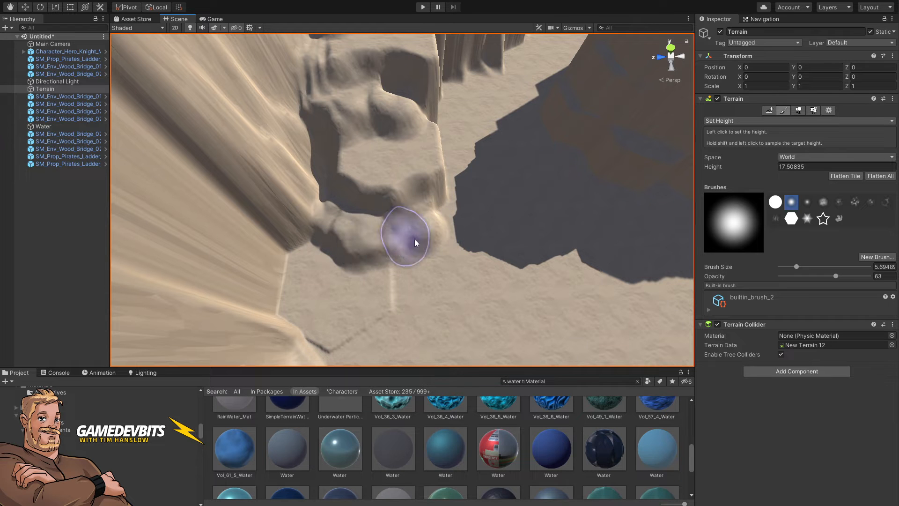
mouse_move(446, 224)
right_mouse_down()
mouse_move(459, 147)
mouse_move(477, 128)
mouse_move(480, 159)
right_mouse_up()
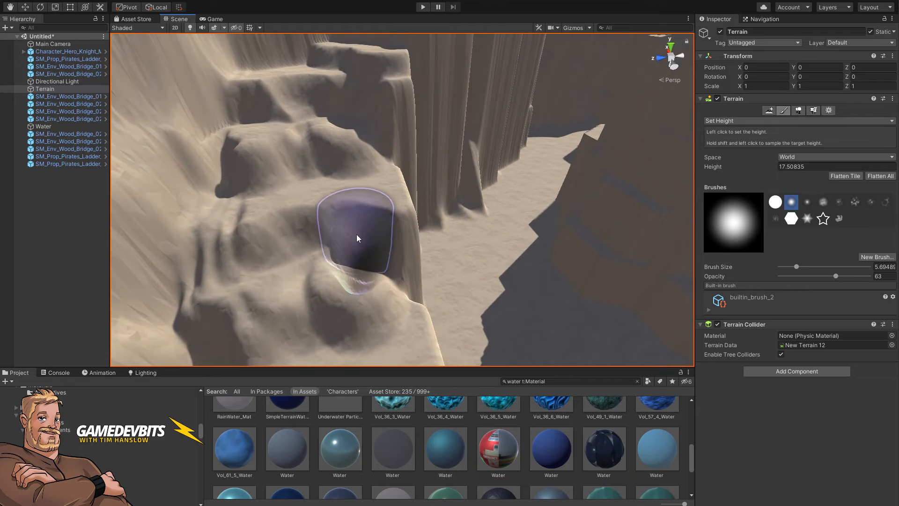
left_click(311, 246, "shift")
mouse_move(352, 260)
left_mouse_down()
mouse_move(383, 267)
mouse_move(395, 286)
left_mouse_up()
mouse_move(394, 295)
right_mouse_down()
mouse_move(438, 217)
mouse_move(385, 230)
mouse_move(387, 260)
mouse_move(379, 256)
right_mouse_up()
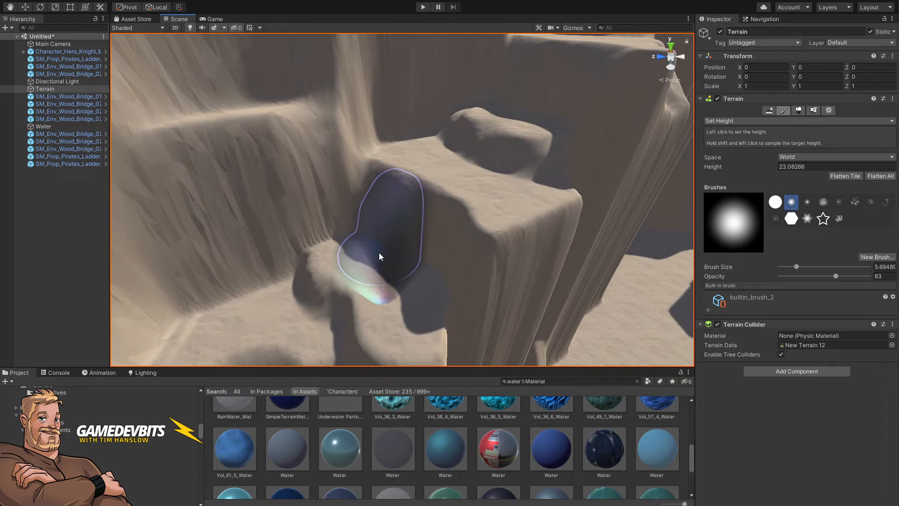
Step: Sample heights of about 33.2, 35 and 34.2 and paint patches to raise the rock outcrop beside the path
left_click(374, 204, "shift")
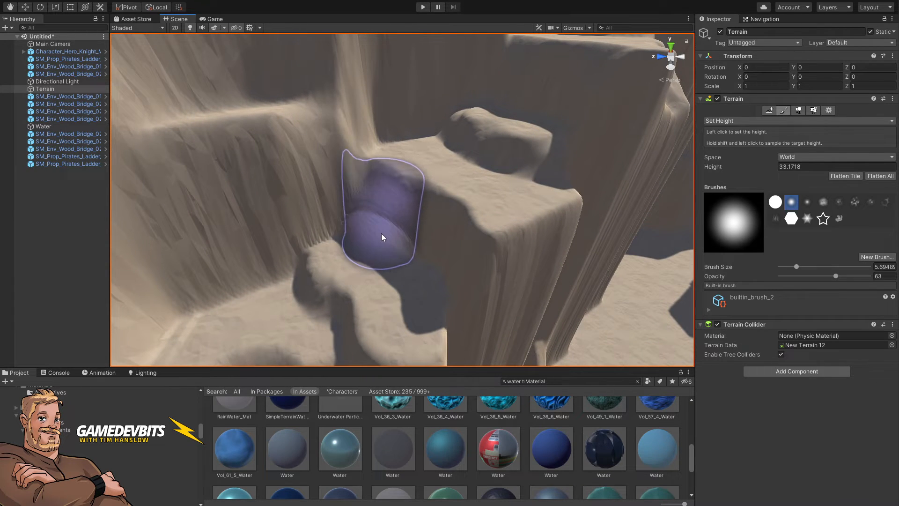
mouse_move(425, 261)
right_mouse_down()
mouse_move(488, 245)
mouse_move(400, 255)
mouse_move(413, 252)
right_mouse_up()
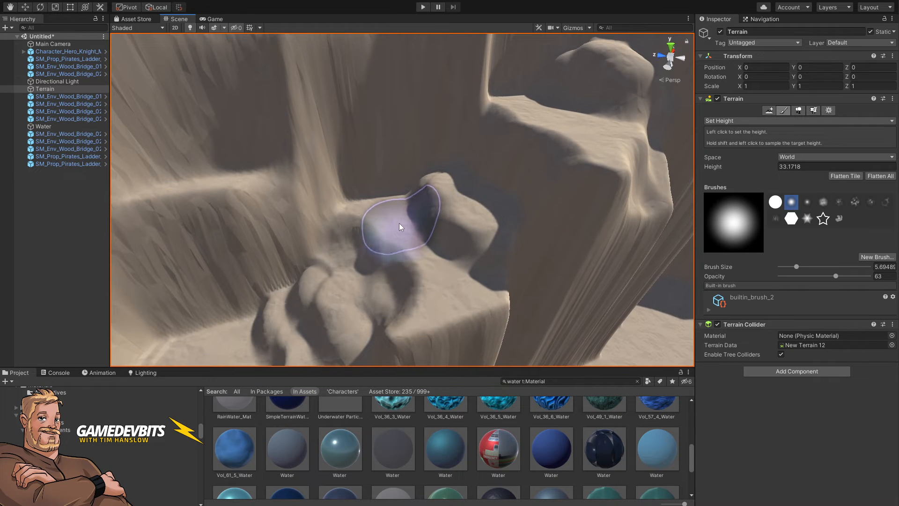
left_click(393, 226, "shift")
left_click_drag(391, 228, 413, 268)
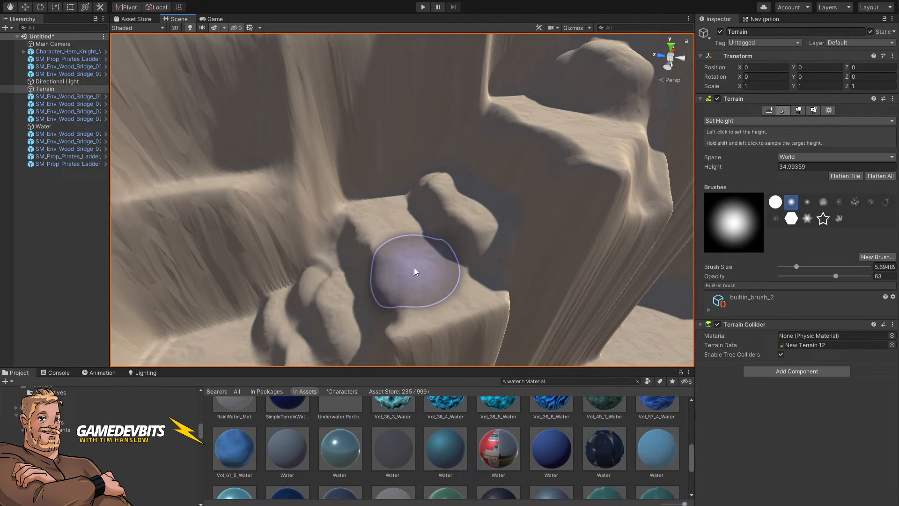
left_click(352, 248, "shift")
mouse_move(353, 248)
left_mouse_down()
mouse_move(375, 243)
mouse_move(393, 286)
mouse_move(473, 264)
mouse_move(446, 315)
mouse_move(410, 297)
left_mouse_up()
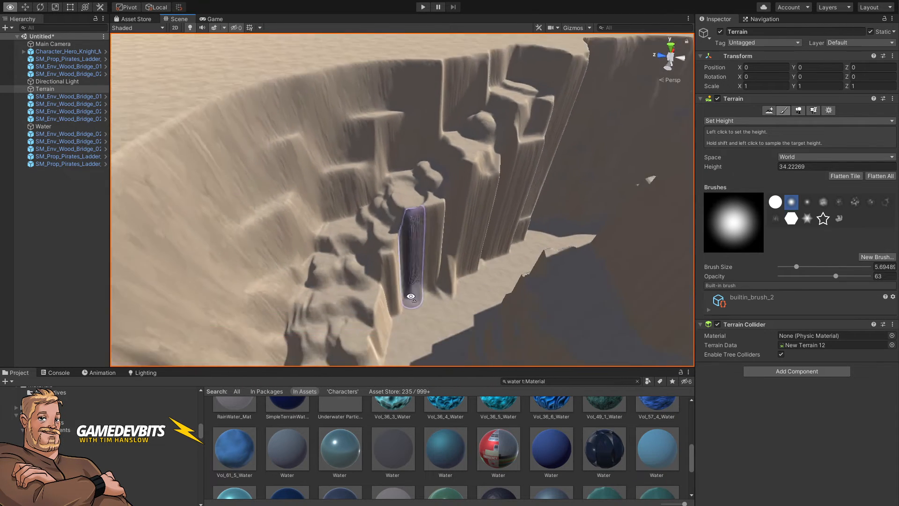
Step: Switch the terrain brush to Smooth Height and set the blur direction to -0.41
key("q")
right_click_drag(411, 297, 410, 296)
key("s")
key("e")
left_click(755, 121)
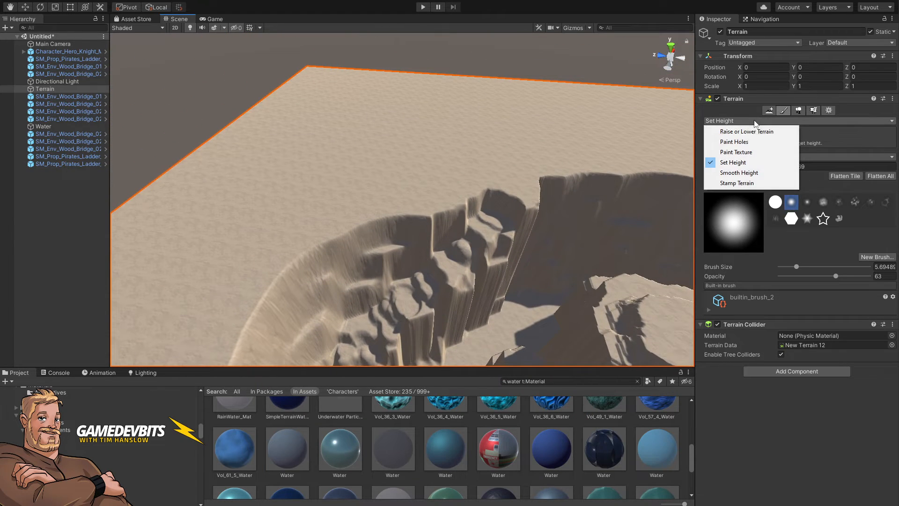
left_click(733, 175)
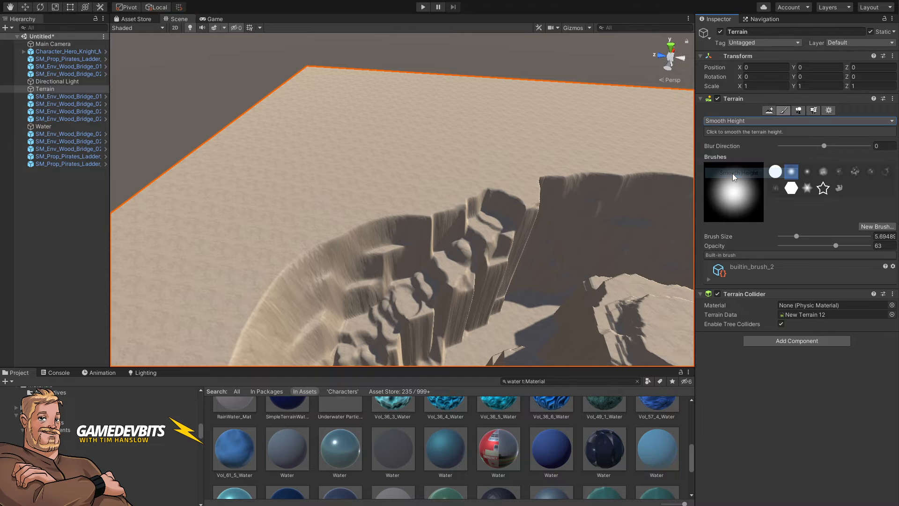
left_click_drag(820, 147, 806, 147)
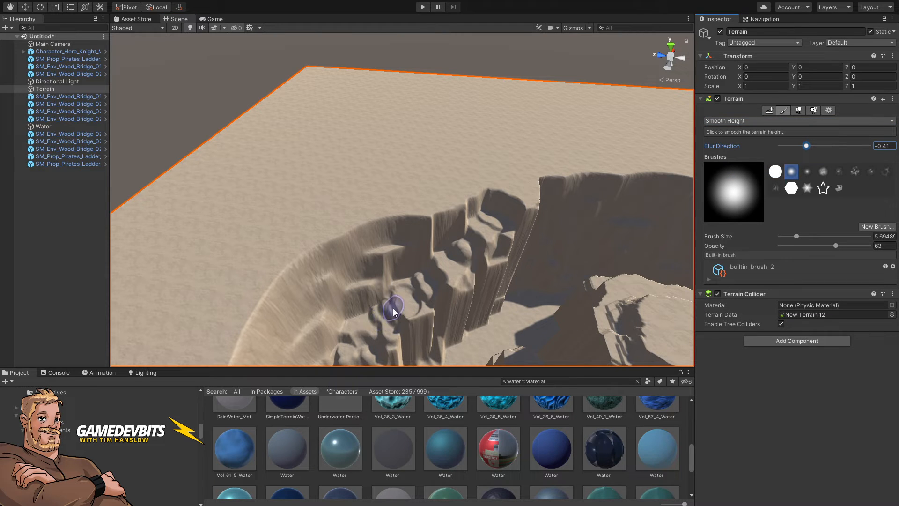
Step: Smooth the steep cliff walls beside the path with a brush size of about 12 and opacity 100
key("bracketright")
key("bracketright")
key("bracketright")
key("bracketright")
key("bracketright")
key("bracketright")
key("bracketright")
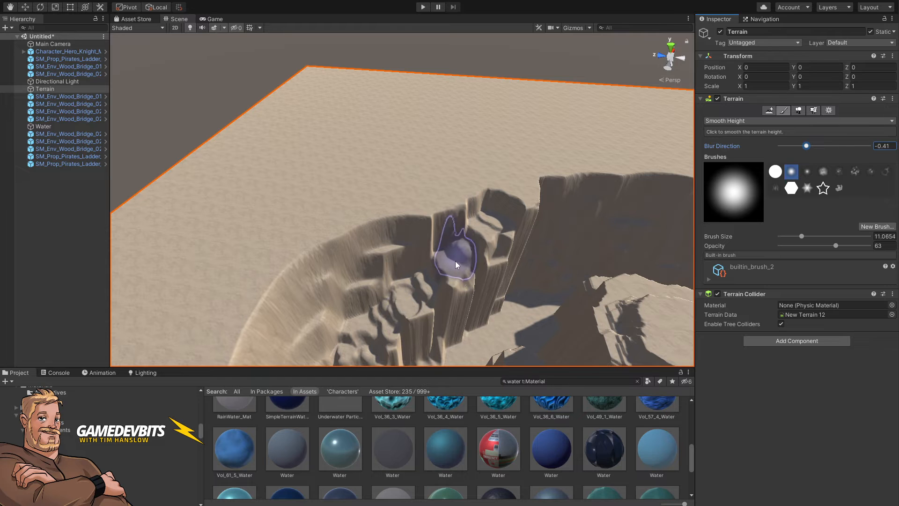
key("bracketright")
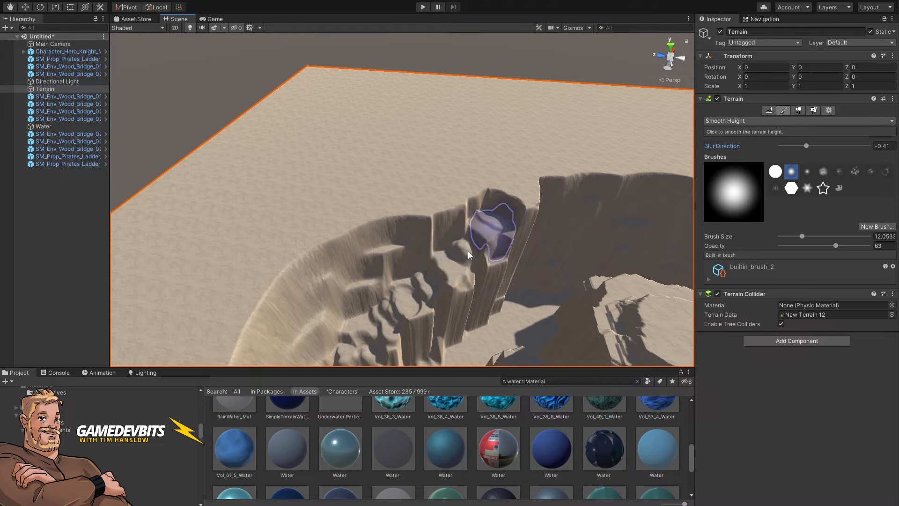
mouse_move(468, 251)
left_mouse_down()
mouse_move(449, 277)
mouse_move(471, 262)
left_mouse_up()
left_click_drag(825, 246, 855, 244)
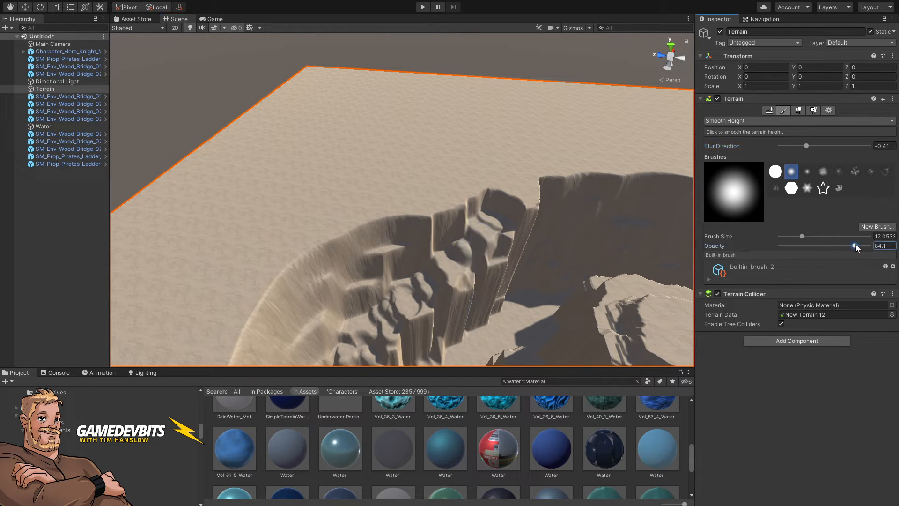
mouse_move(398, 301)
left_mouse_down()
mouse_move(493, 234)
mouse_move(392, 319)
mouse_move(493, 224)
mouse_move(408, 307)
mouse_move(375, 312)
mouse_move(386, 293)
mouse_move(376, 338)
mouse_move(491, 234)
mouse_move(470, 243)
mouse_move(401, 327)
mouse_move(491, 206)
mouse_move(395, 301)
mouse_move(407, 291)
mouse_move(405, 301)
mouse_move(638, 315)
mouse_move(628, 324)
mouse_move(534, 299)
mouse_move(357, 296)
mouse_move(341, 283)
mouse_move(339, 256)
mouse_move(422, 264)
mouse_move(398, 292)
mouse_move(412, 299)
mouse_move(468, 220)
mouse_move(399, 289)
mouse_move(372, 297)
mouse_move(438, 231)
mouse_move(404, 290)
mouse_move(476, 190)
mouse_move(409, 290)
mouse_move(426, 253)
mouse_move(457, 209)
mouse_move(411, 296)
mouse_move(387, 295)
mouse_move(445, 218)
mouse_move(492, 176)
mouse_move(434, 276)
mouse_move(397, 305)
mouse_move(444, 217)
mouse_move(477, 220)
mouse_move(521, 261)
mouse_move(426, 305)
left_mouse_up()
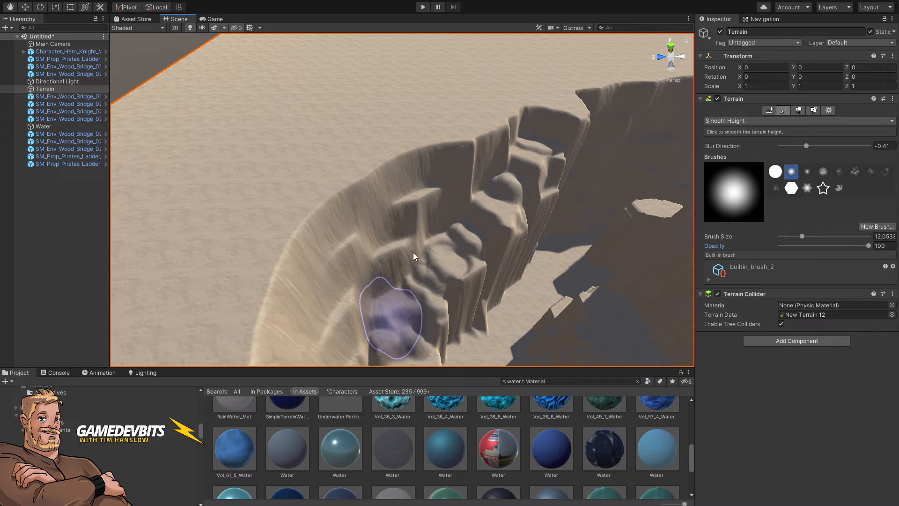
mouse_move(510, 251)
right_mouse_down()
mouse_move(531, 214)
mouse_move(537, 226)
mouse_move(516, 260)
mouse_move(492, 262)
right_mouse_up()
key("w")
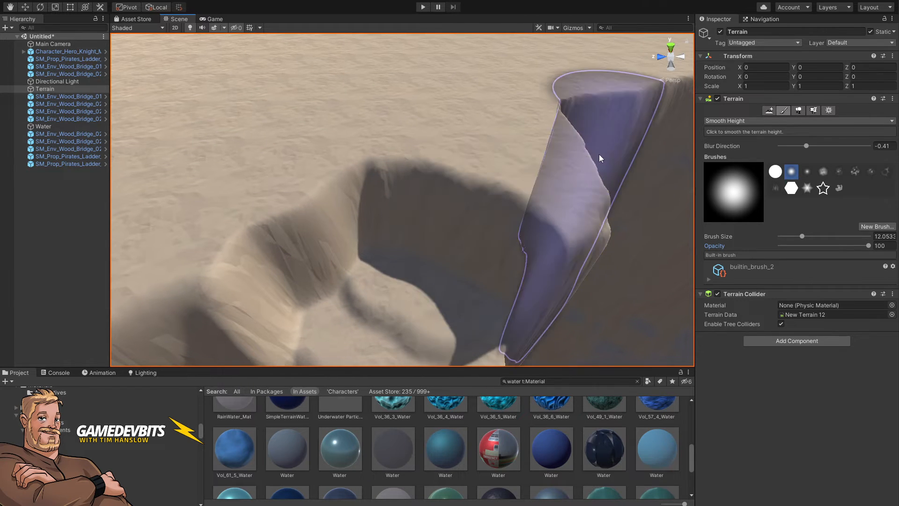
Step: Switch to Raise or Lower Terrain at opacity 7.2 and gently sculpt the walls of the pit
left_click(730, 120)
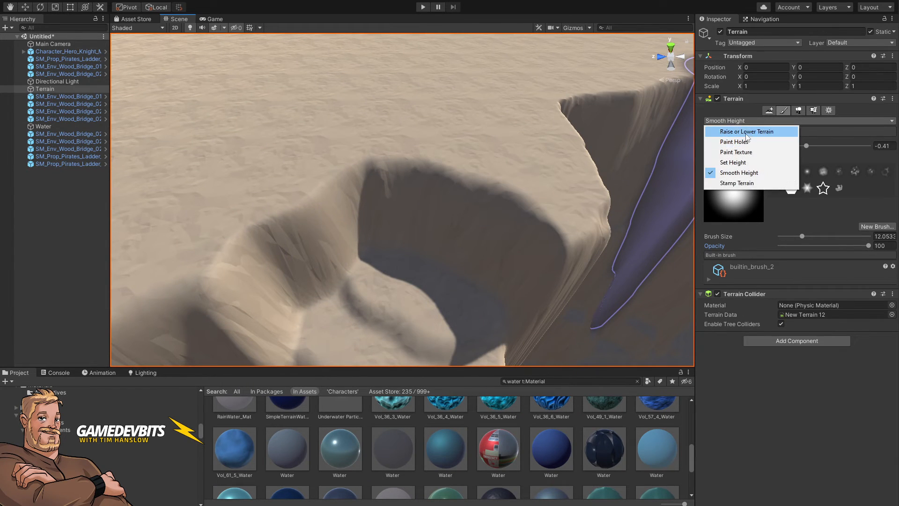
left_click(746, 133)
left_click_drag(810, 247, 786, 253)
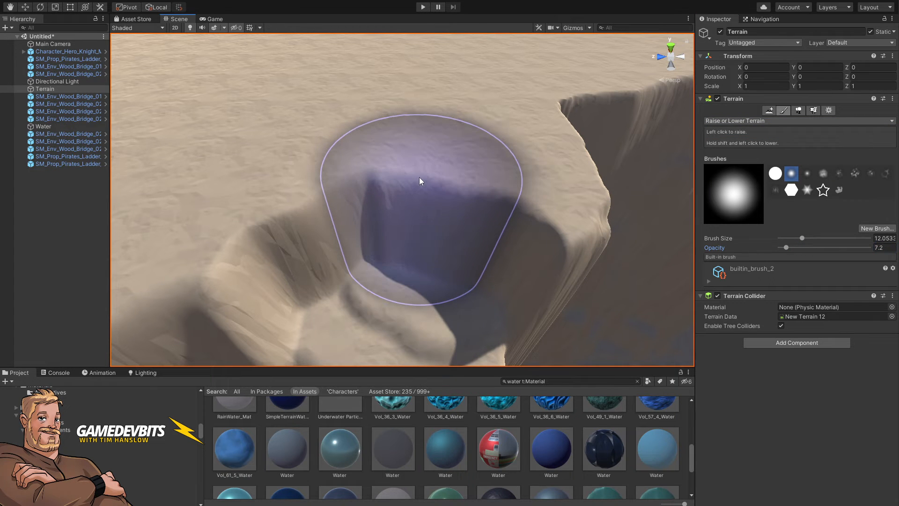
mouse_move(420, 177)
left_mouse_down()
mouse_move(417, 204)
mouse_move(521, 193)
left_mouse_up()
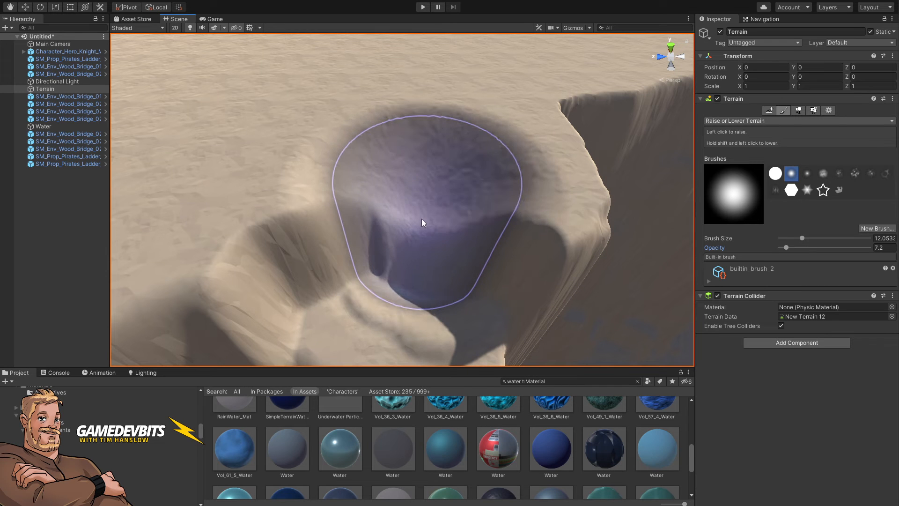
left_click_drag(422, 220, 427, 243, "alt")
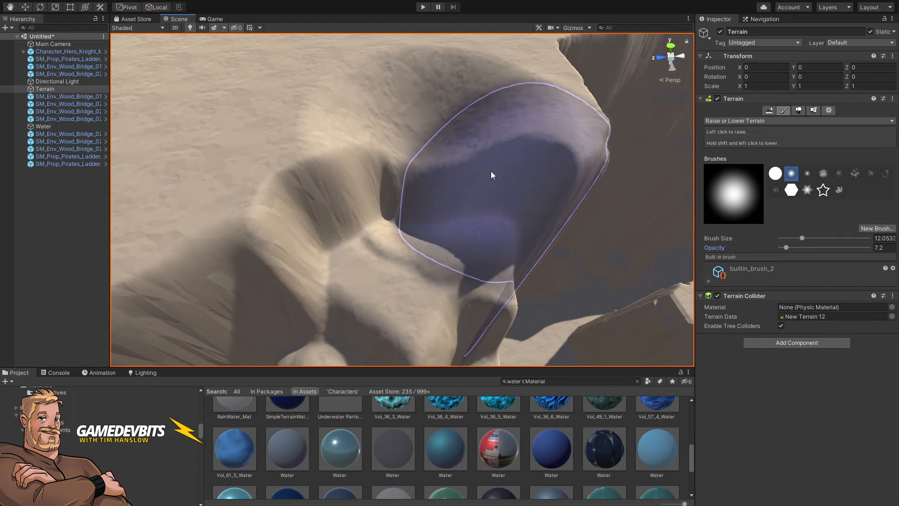
mouse_move(491, 174)
left_mouse_down()
mouse_move(488, 189)
mouse_move(520, 202)
mouse_move(510, 225)
mouse_move(446, 205)
mouse_move(412, 206)
left_mouse_up()
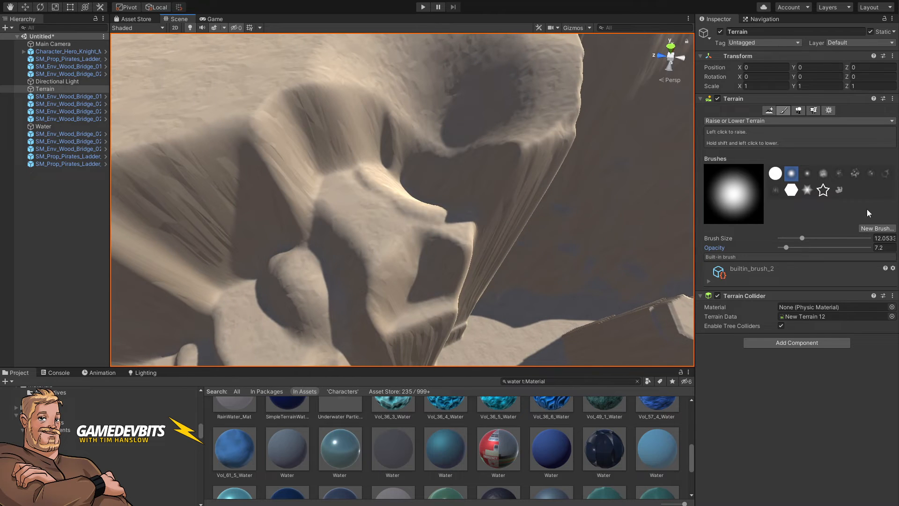
Step: Switch to Set Height, sample a height of about 44.5 and paint it over the upper ledge
left_click(735, 120)
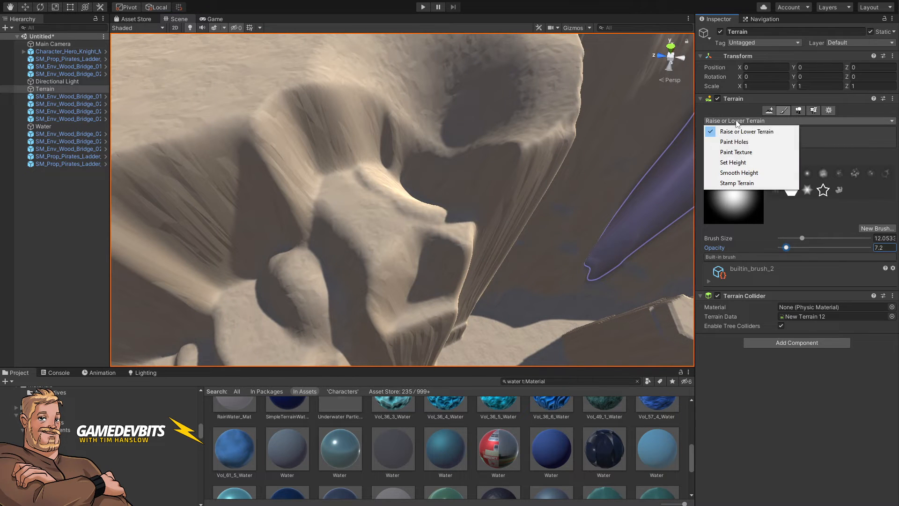
left_click(733, 162)
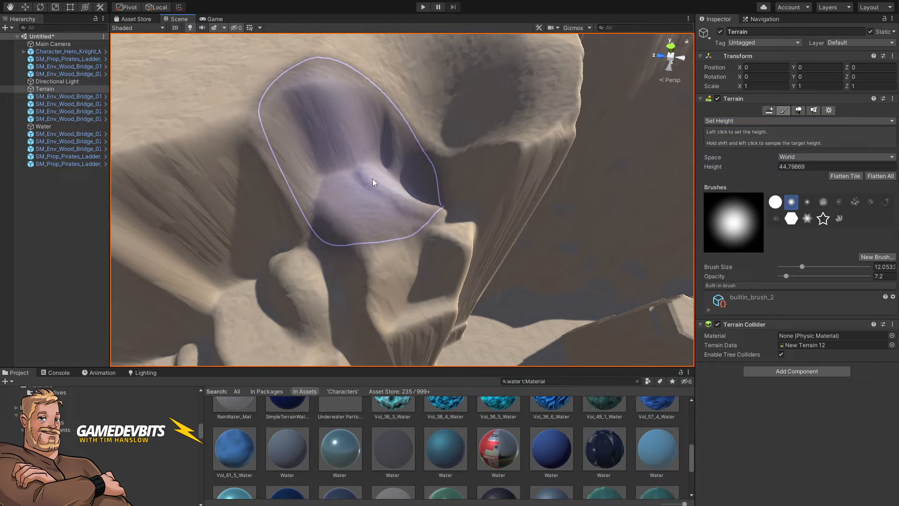
mouse_move(372, 181)
left_mouse_down()
mouse_move(415, 176)
mouse_move(434, 189)
mouse_move(417, 152)
mouse_move(442, 131)
mouse_move(457, 139)
mouse_move(418, 195)
left_mouse_up()
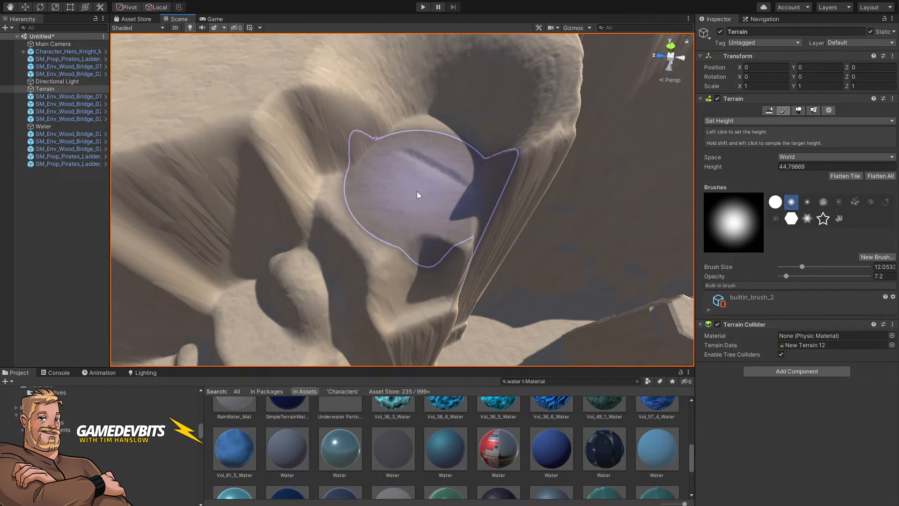
left_click(349, 249, "shift")
mouse_move(349, 249)
left_mouse_down()
mouse_move(360, 249)
mouse_move(352, 255)
left_mouse_up()
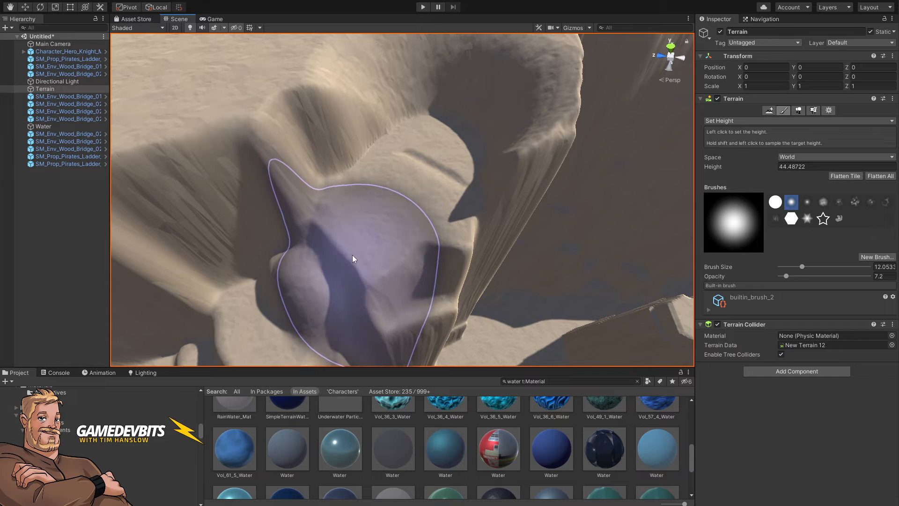
mouse_move(352, 255)
right_mouse_down()
mouse_move(417, 227)
mouse_move(391, 263)
mouse_move(350, 265)
right_mouse_up()
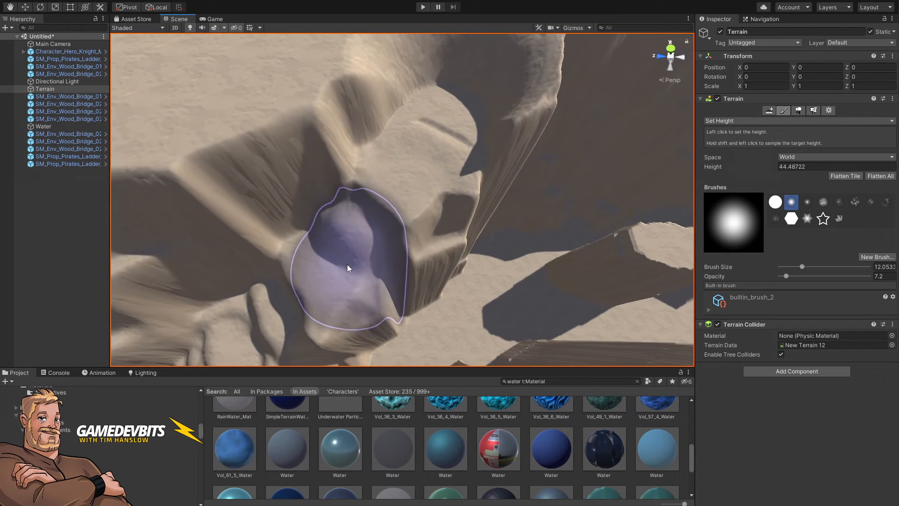
Step: Sample heights of about 40.3 and 37.9 and paint stepped ledges down the cliff
left_click(346, 229, "shift")
mouse_move(346, 229)
left_mouse_down()
mouse_move(355, 229)
mouse_move(324, 274)
mouse_move(330, 250)
mouse_move(325, 260)
left_mouse_up()
left_click(324, 275, "shift")
mouse_move(325, 260)
right_mouse_down()
mouse_move(426, 237)
mouse_move(396, 203)
mouse_move(377, 159)
mouse_move(330, 209)
mouse_move(324, 199)
right_mouse_up()
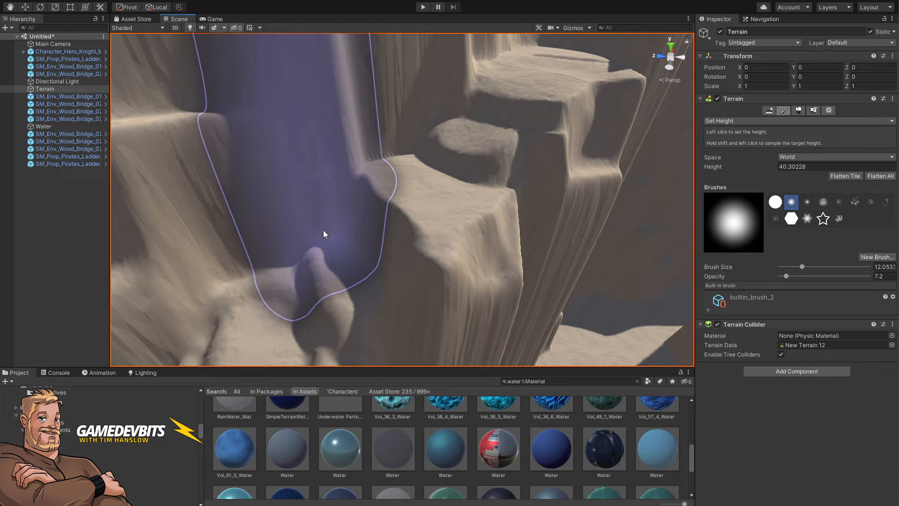
left_click(324, 218, "shift")
left_click_drag(324, 218, 380, 237)
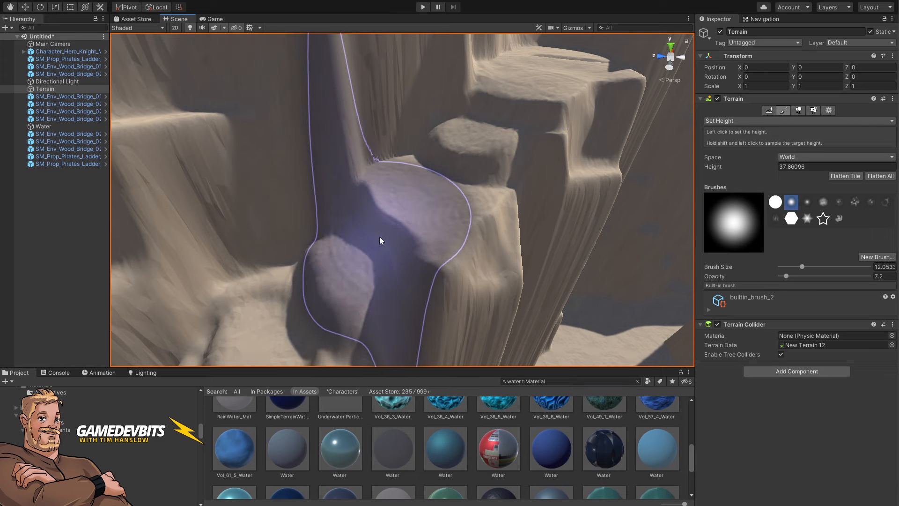
right_click_drag(381, 241, 401, 257)
Step: Sample heights of about 34.2 and 33.1 and paint lower steps along the path
left_click(392, 230, "shift")
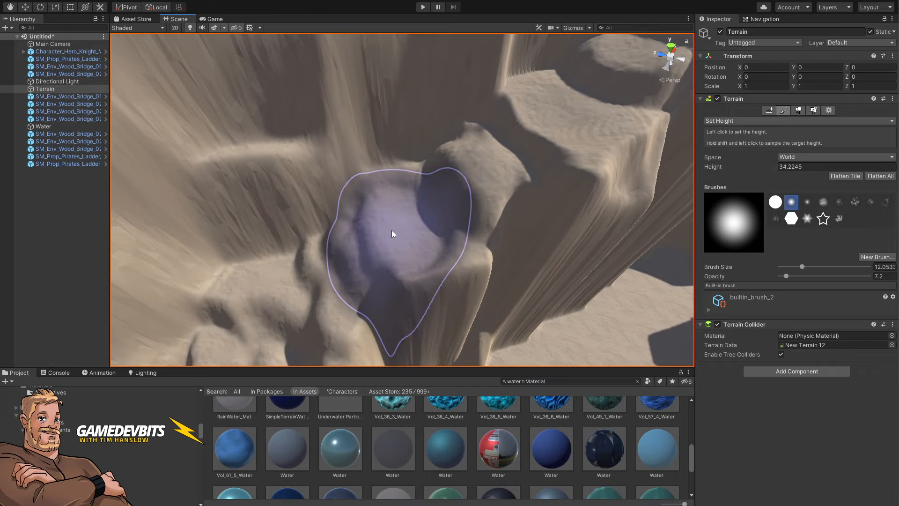
mouse_move(391, 230)
left_mouse_down()
mouse_move(425, 217)
mouse_move(339, 274)
left_mouse_up()
left_click(354, 254, "shift")
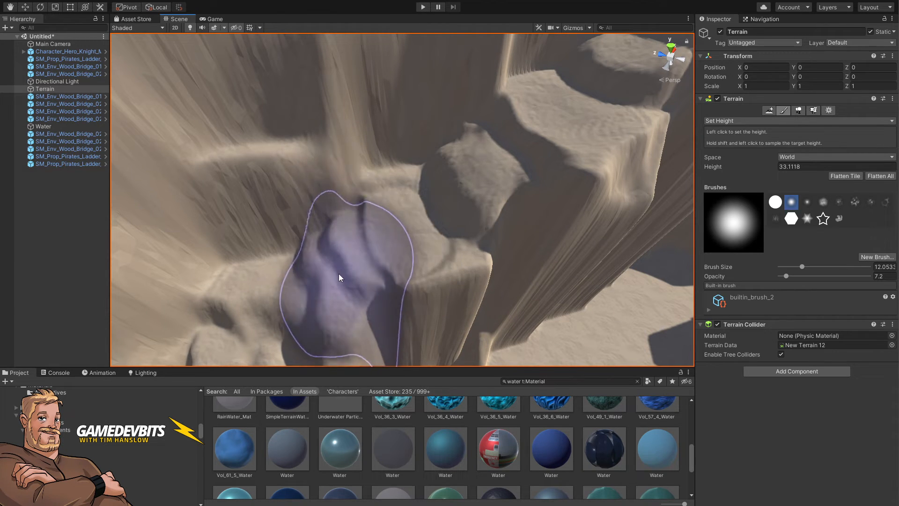
left_click(279, 285, "shift")
mouse_move(279, 286)
left_mouse_down()
mouse_move(301, 297)
mouse_move(299, 310)
mouse_move(323, 315)
left_mouse_up()
right_click_drag(323, 314, 303, 346)
left_click_drag(337, 270, 333, 247)
Step: Sample heights of about 27.4, 19.4 and 18.7 and paint the lowest steps, undoing one stroke
left_click(355, 240, "shift")
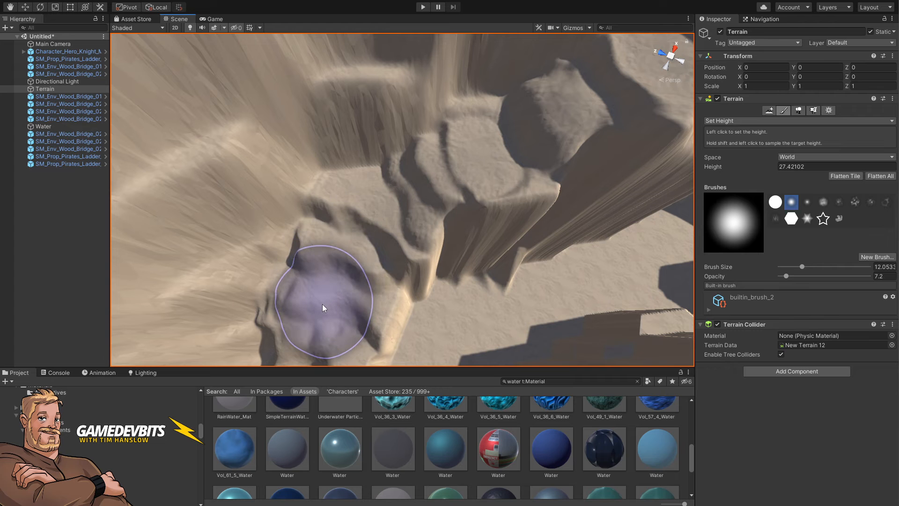
left_click(322, 304, "shift")
mouse_move(341, 293)
left_mouse_down("alt")
mouse_move(319, 304)
mouse_move(307, 295)
mouse_move(321, 266)
mouse_move(301, 268)
mouse_move(313, 237)
mouse_move(350, 251)
mouse_move(324, 212)
mouse_move(327, 229)
left_mouse_up("alt")
left_click(287, 291, "shift")
key("ctrl+z")
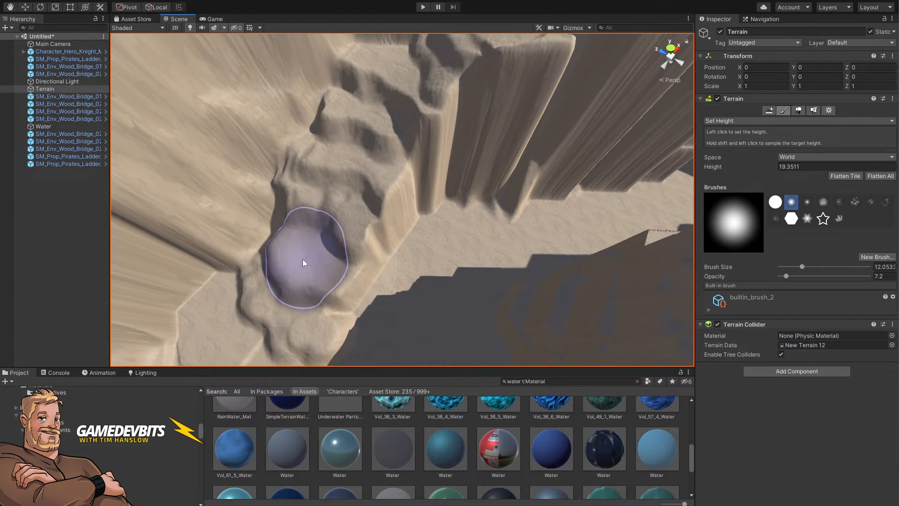
left_click(270, 274, "shift")
left_click_drag(308, 299, 314, 257)
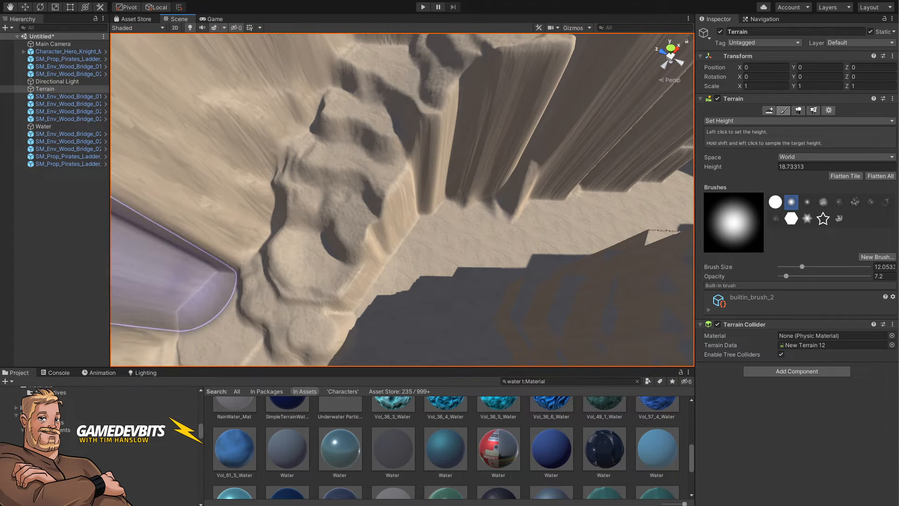
Step: Compare the sculpted quarry against the Stone Quarry reference map images in the browser
left_click_drag(557, 84, 431, 173, "alt")
right_click_drag(430, 173, 10, 192)
right_click_drag(402, 200, 412, 241)
right_click_drag(114, 225, 117, 225)
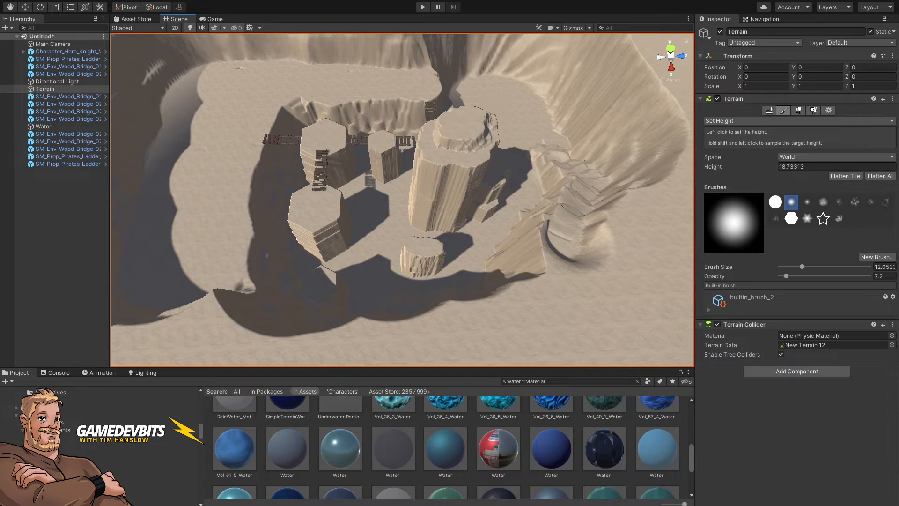
key("alt+Tab")
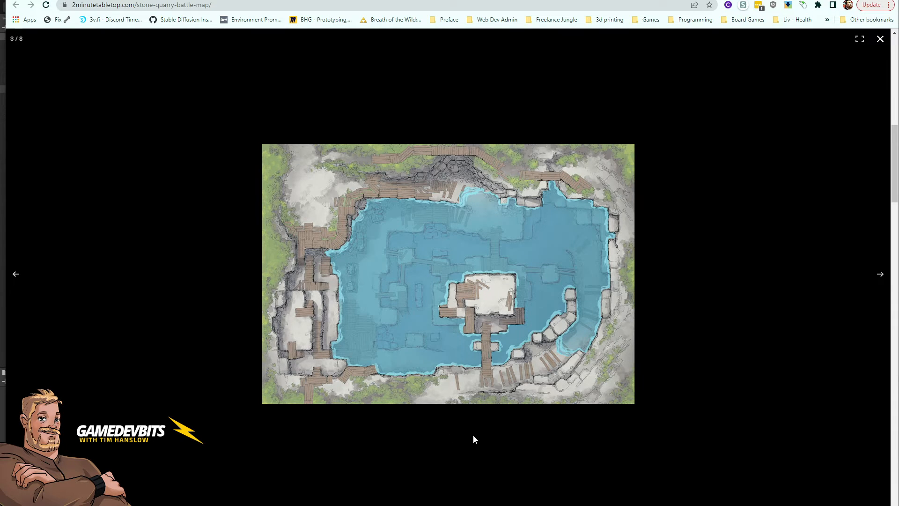
key("Left")
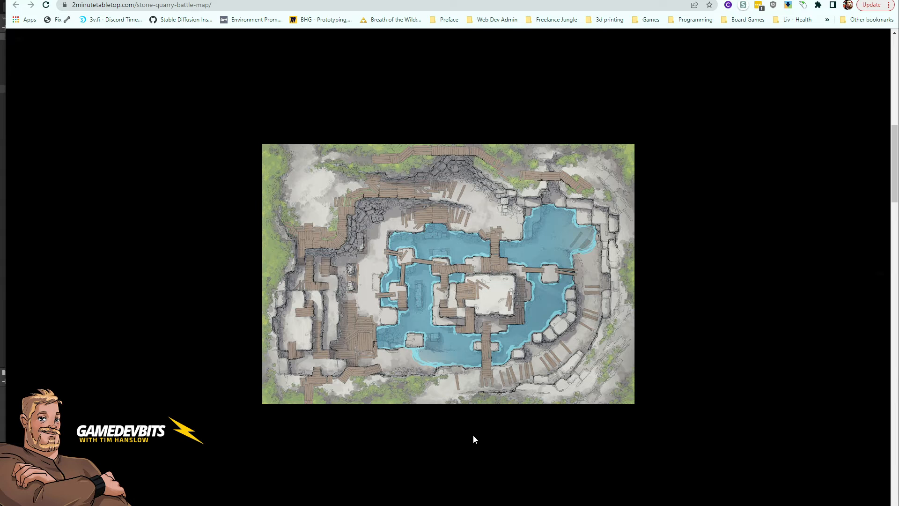
key("Left")
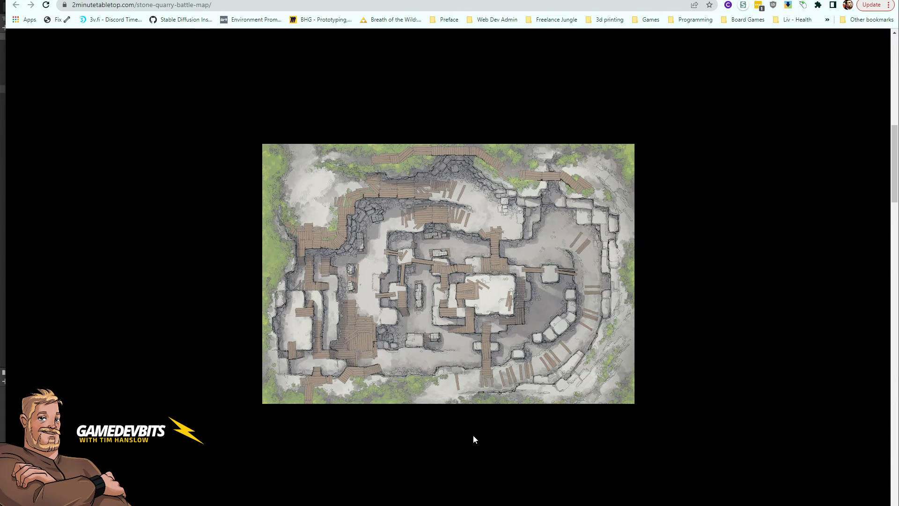
key("Right")
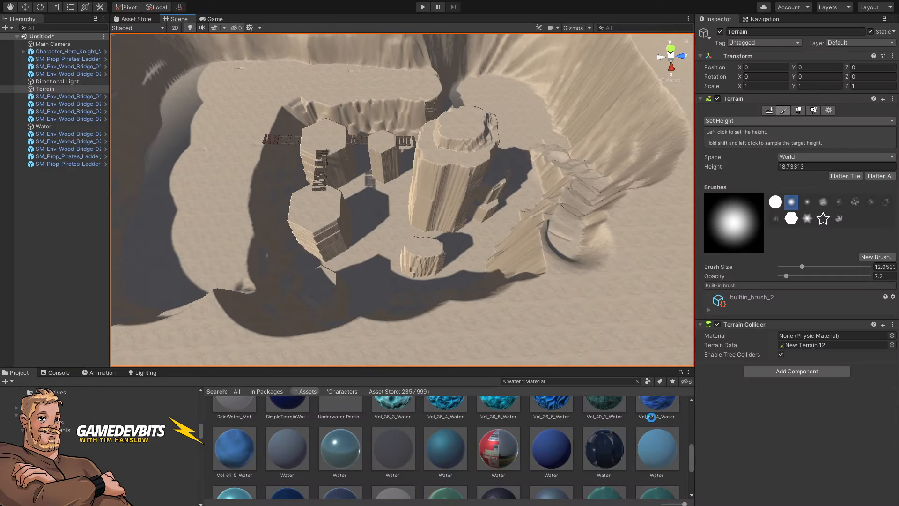
Step: Set opacity to 81, sample heights of about 14.7 and 31.8 and paint the basin floor near the bridges
mouse_move(503, 201)
left_mouse_down("alt")
mouse_move(518, 191)
mouse_move(483, 235)
mouse_move(499, 225)
mouse_move(353, 293)
left_mouse_up("alt")
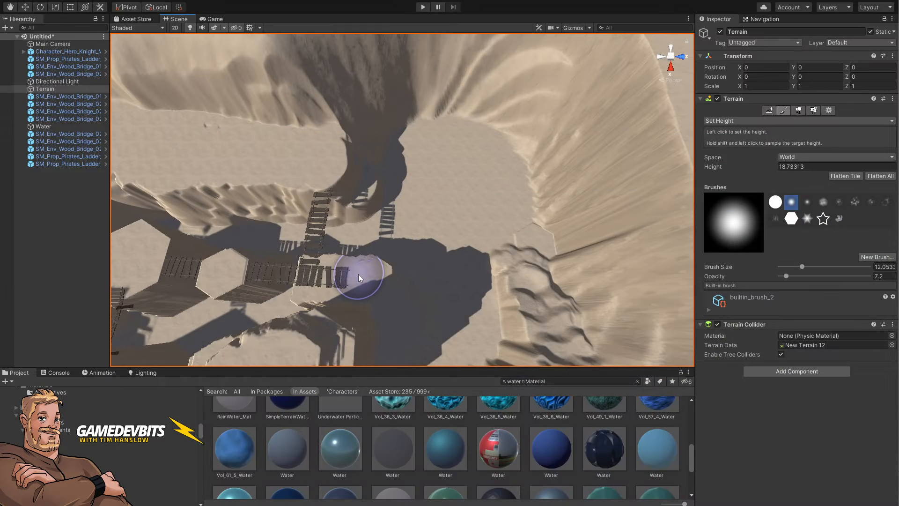
left_click(437, 297, "shift")
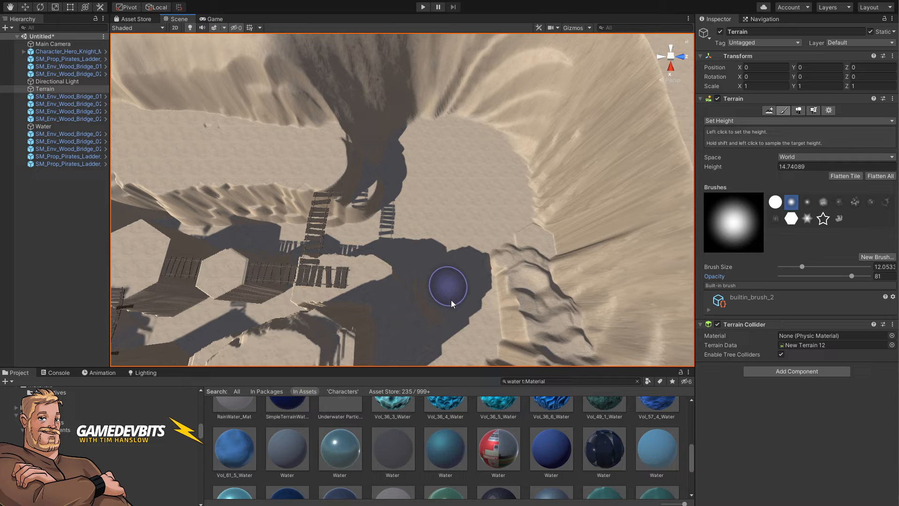
left_click_drag(451, 300, 285, 292, "alt")
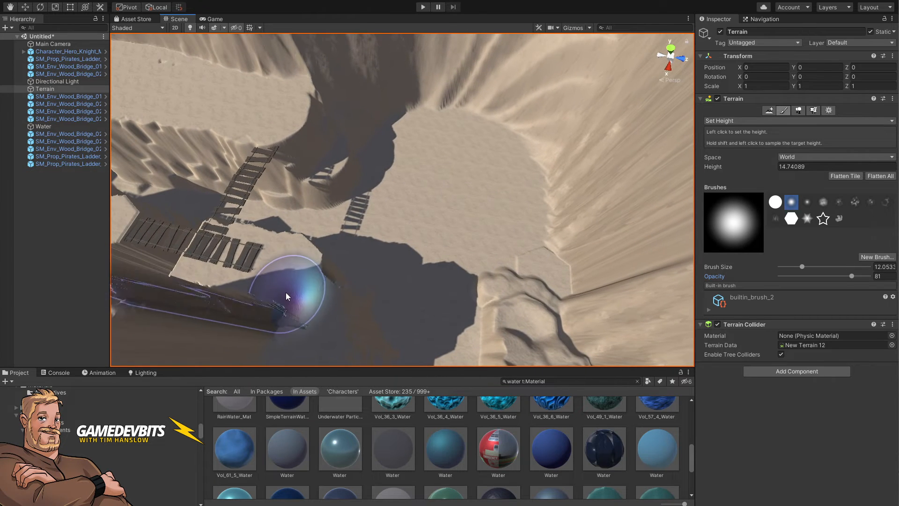
left_click(281, 264, "shift")
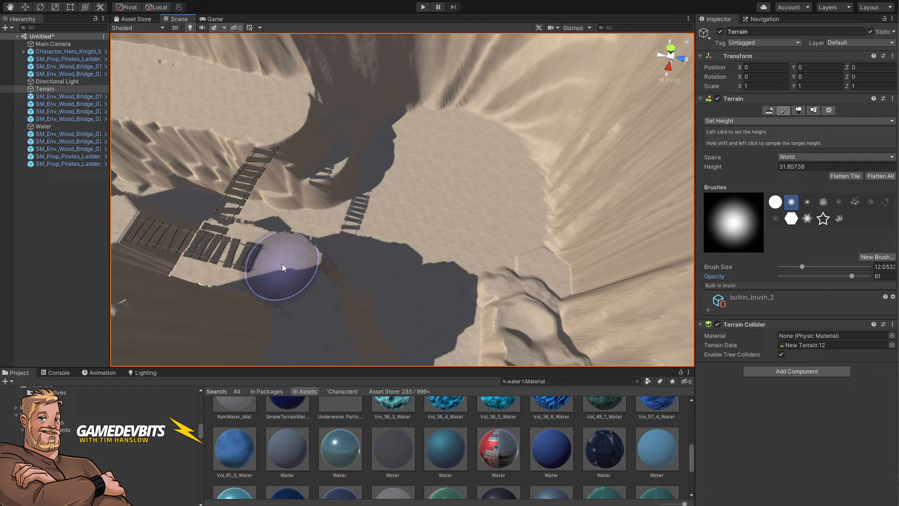
mouse_move(446, 300)
left_mouse_down()
mouse_move(436, 280)
mouse_move(426, 282)
mouse_move(448, 290)
mouse_move(181, 241)
mouse_move(318, 165)
left_mouse_up()
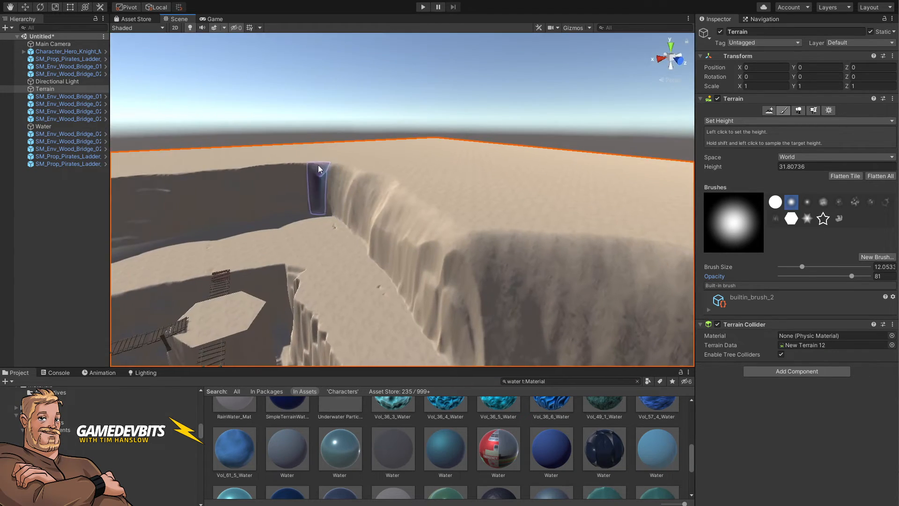
Step: Select the lower wooden bridge in the basin and scale it lengthwise to about 1.66
left_click(320, 119)
left_click_drag(319, 119, 375, 220, "alt")
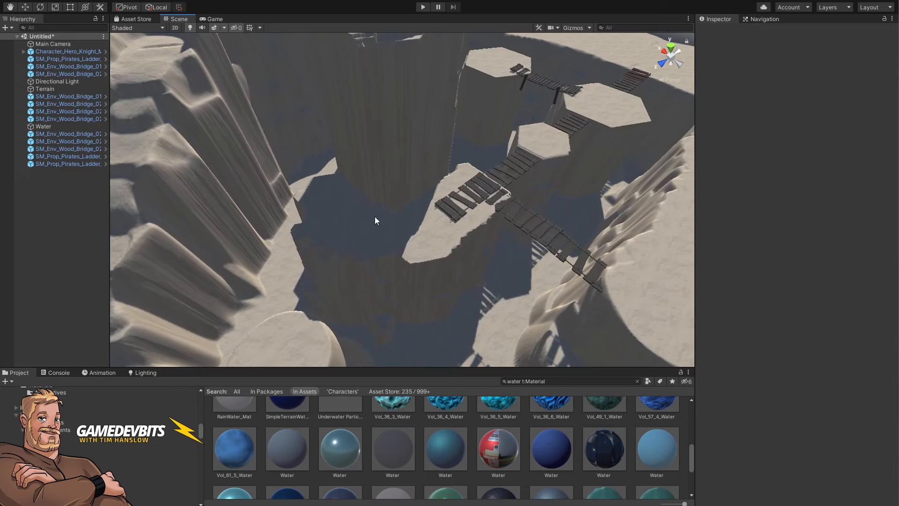
left_click(480, 192)
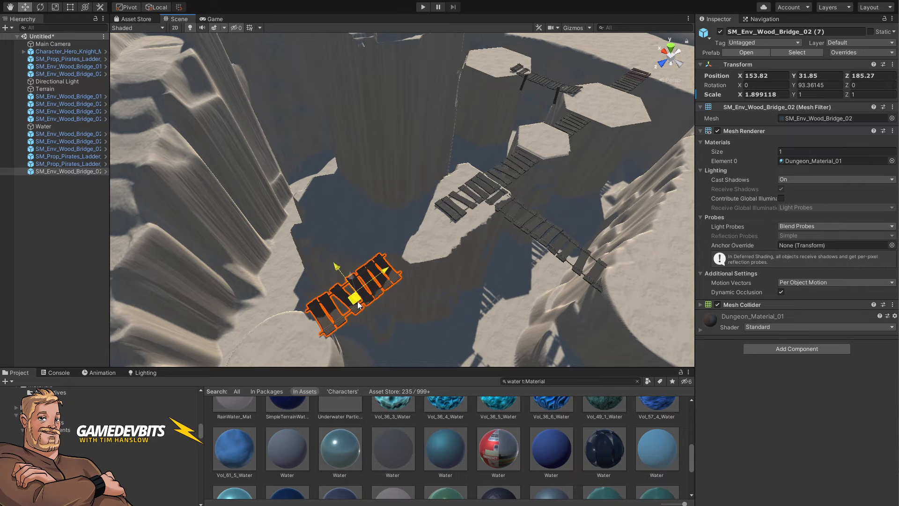
key("w")
right_click_drag(401, 263, 401, 264)
key("r")
left_click_drag(399, 284, 384, 243)
key("w")
Step: Select the Water plane and raise it to a height of about 35.6
double_click(43, 126)
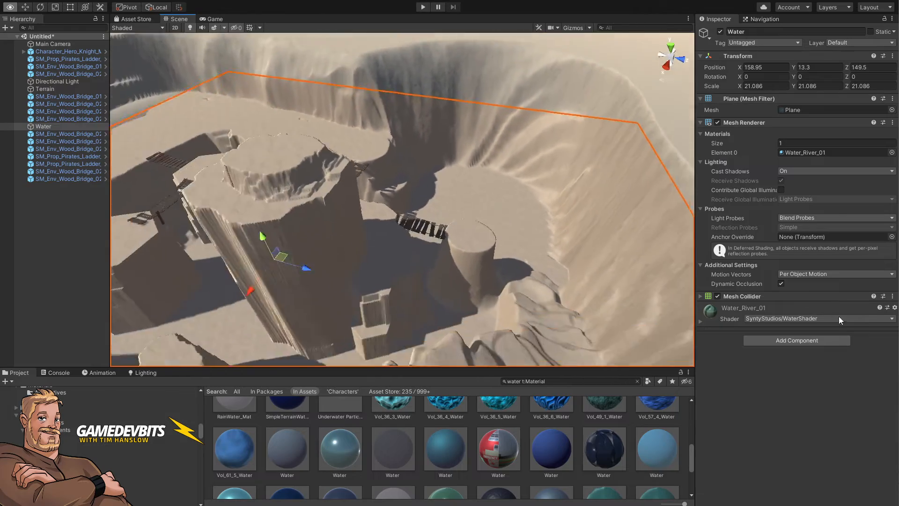
mouse_move(367, 219)
left_mouse_down()
mouse_move(351, 183)
mouse_move(432, 244)
mouse_move(380, 220)
left_mouse_up()
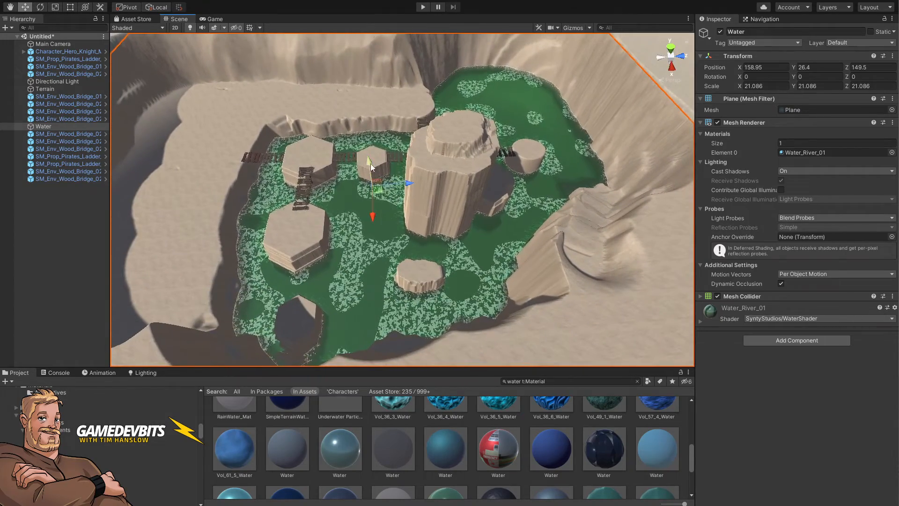
left_click_drag(370, 164, 373, 155)
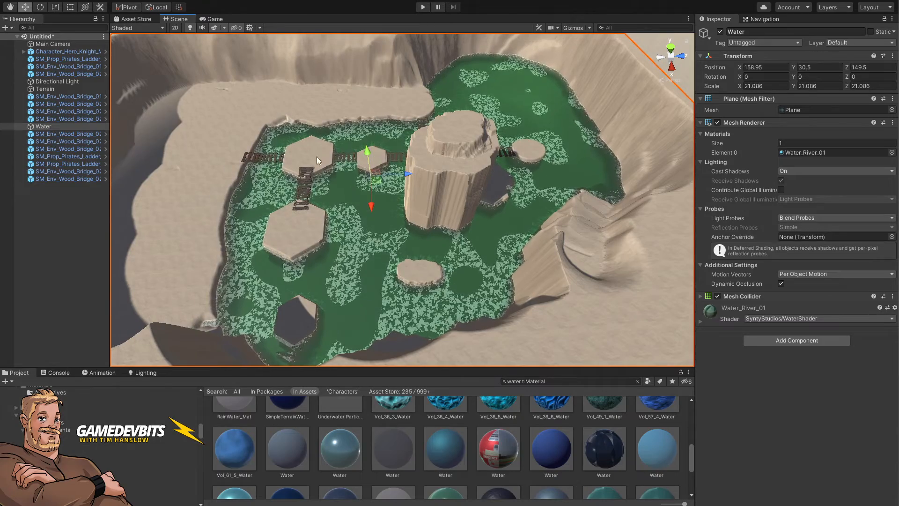
left_click_drag(394, 224, 423, 230, "alt")
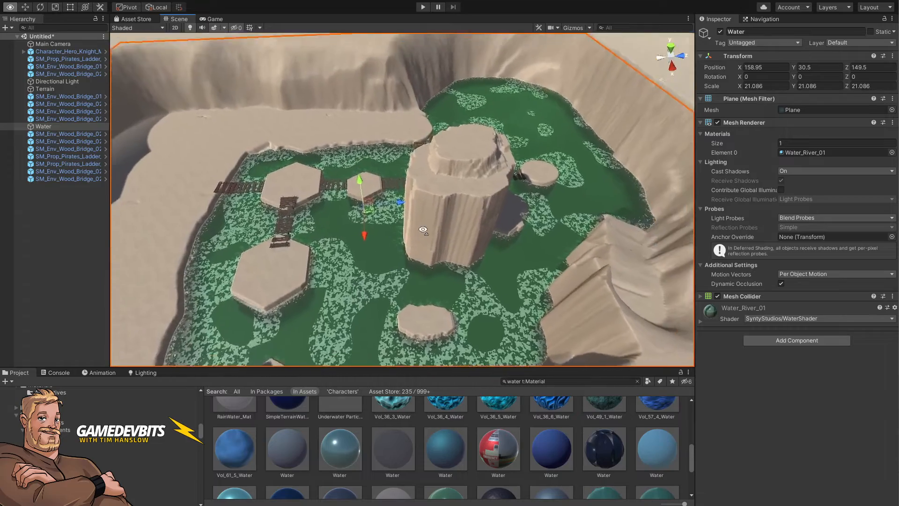
key("s")
right_click_drag(422, 229, 417, 224)
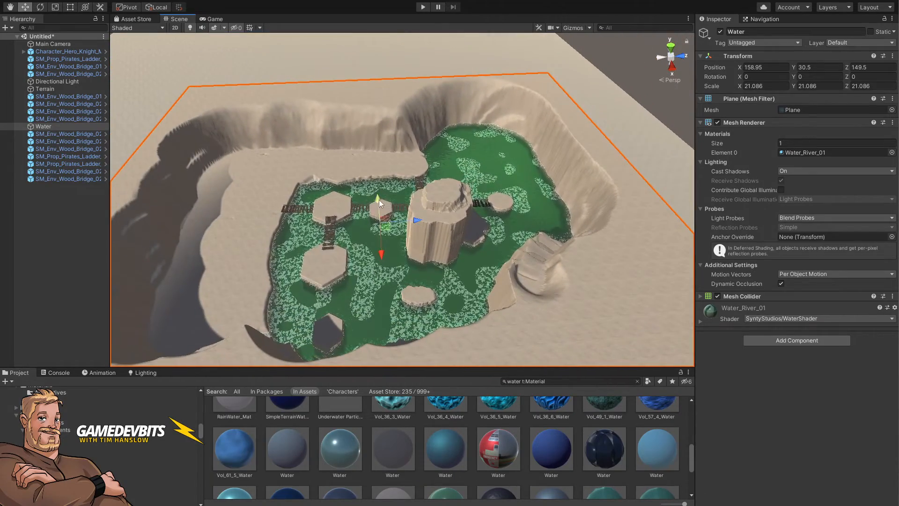
mouse_move(378, 199)
left_mouse_down()
mouse_move(377, 176)
mouse_move(374, 192)
left_mouse_up()
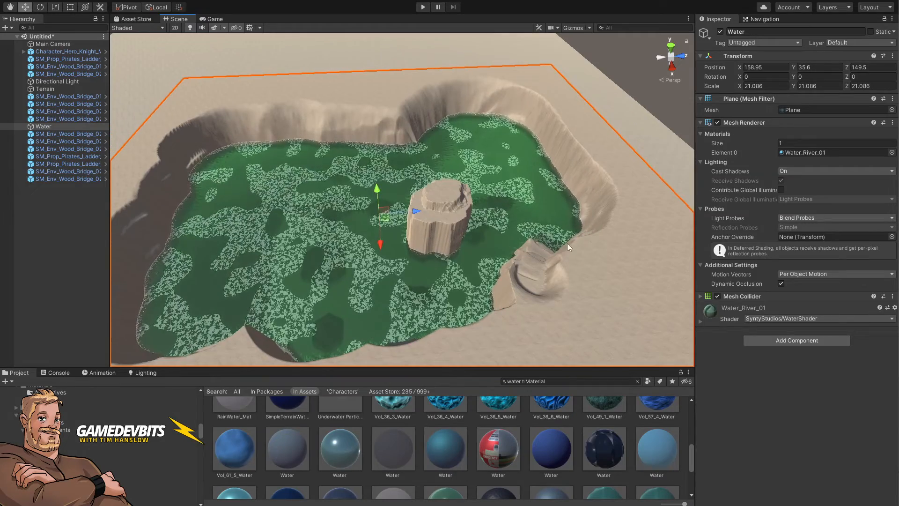
Step: Raise the Water plane further to a height of about 48.8
right_click_drag(511, 215, 467, 250)
key("e")
key("s")
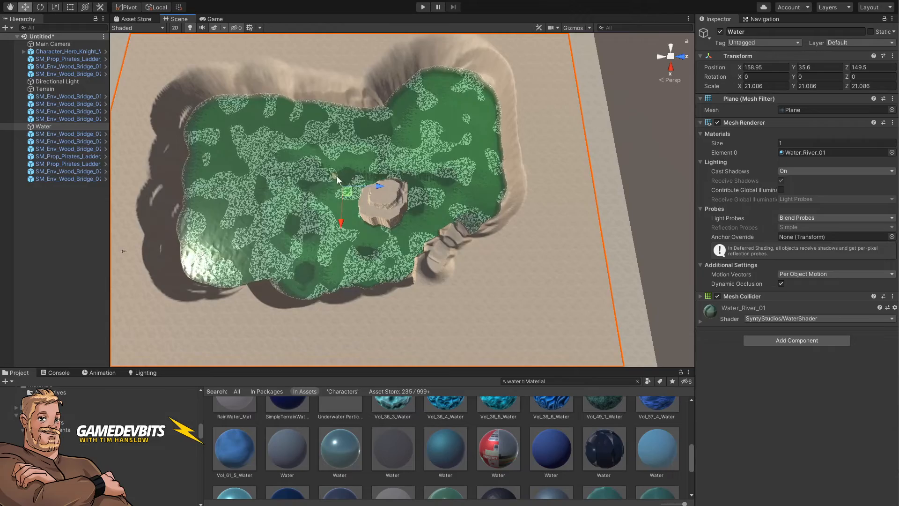
left_click_drag(337, 176, 347, 161)
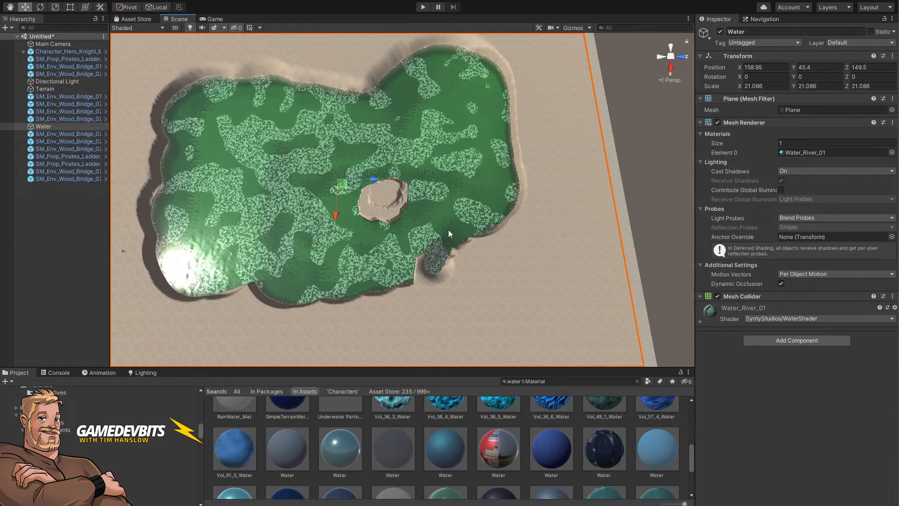
right_click_drag(448, 230, 422, 122)
key("w")
key("s")
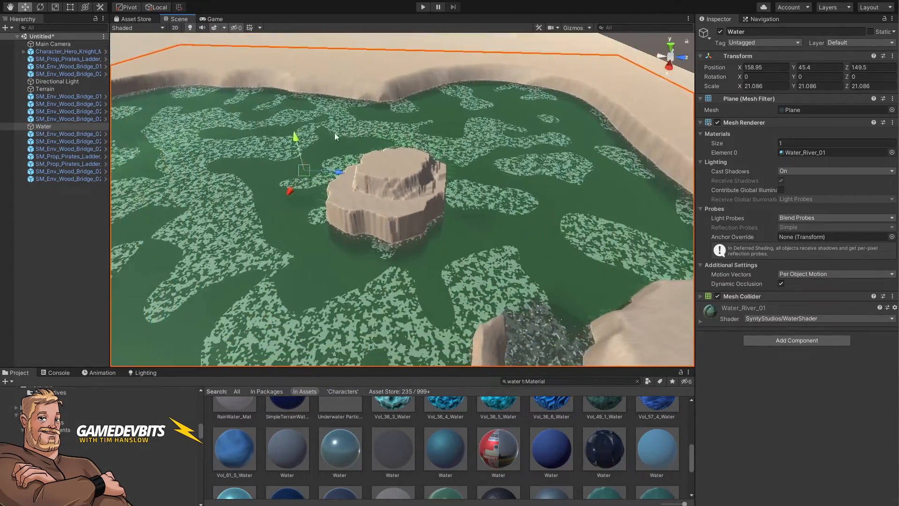
left_click_drag(298, 128, 303, 144)
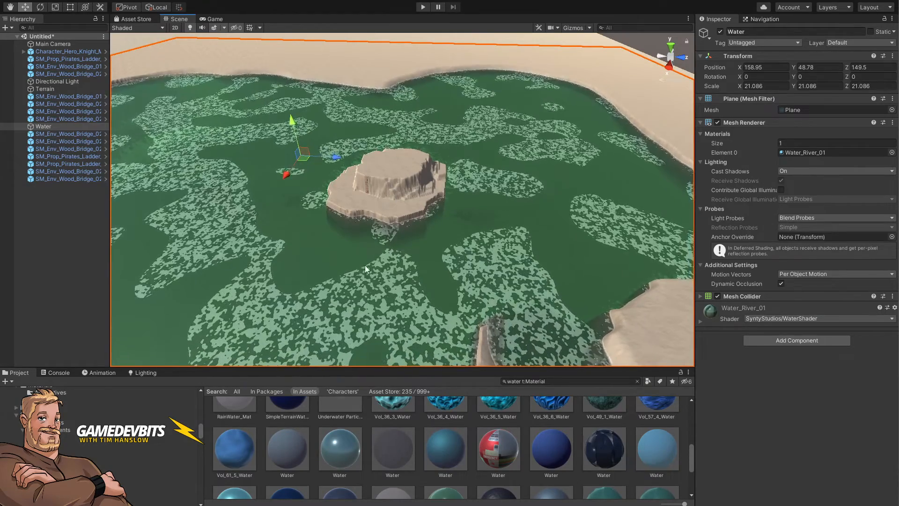
Step: Lower the Water plane to a height of about 26.9
left_click_drag(398, 268, 272, 317, "alt")
key("s")
right_click_drag(412, 286, 437, 315)
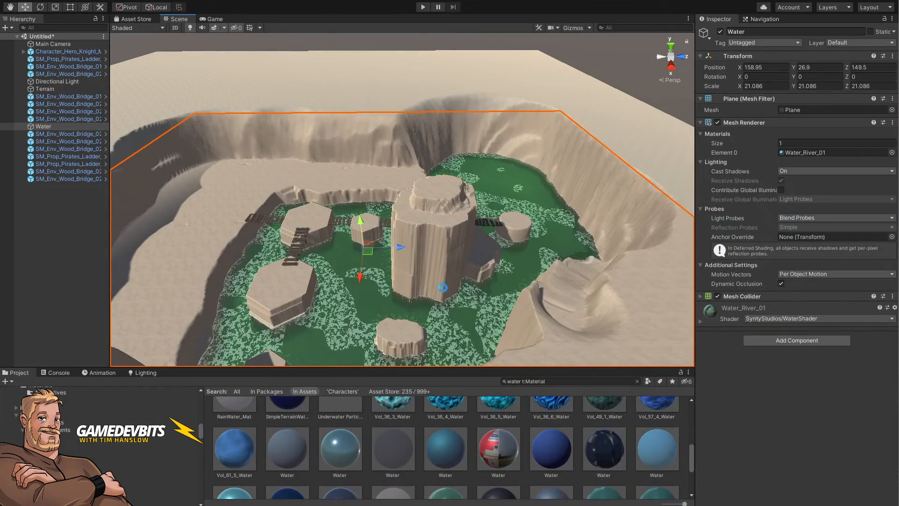
Step: Check the Stone Quarry reference map image in the browser against the scene
left_click_drag(443, 298, 473, 298, "alt")
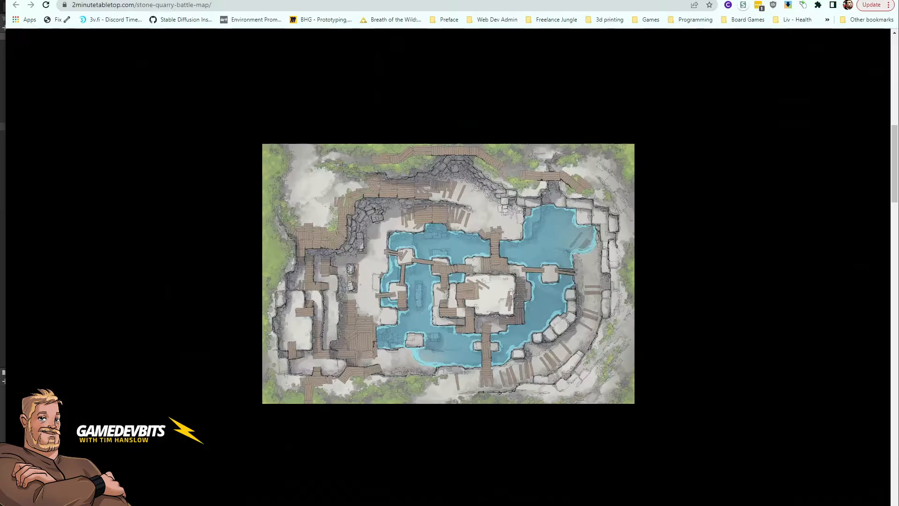
key("Right")
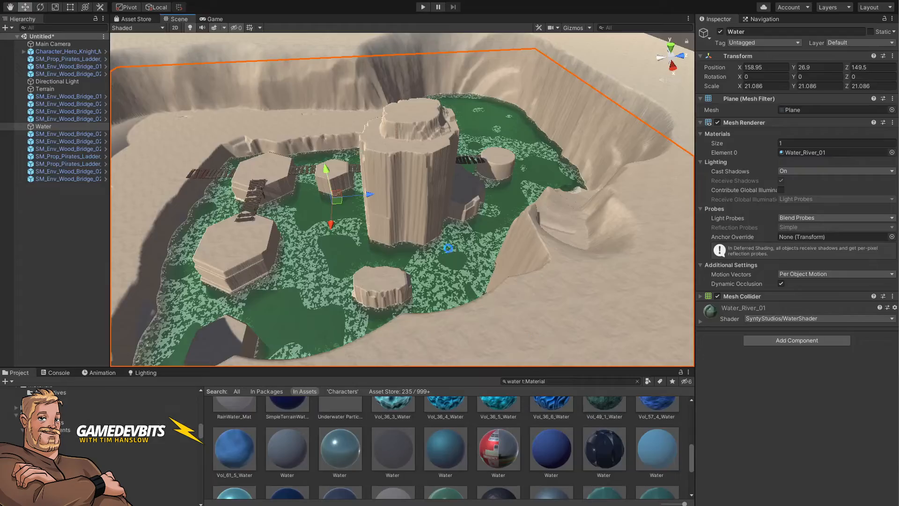
right_click_drag(448, 247, 422, 278)
left_click_drag(423, 278, 423, 260, "alt")
Step: Choose the terrain's Set Height tool, sample a height of about 50 and raise a new pillar near the basin's southern pillar
left_click(450, 166)
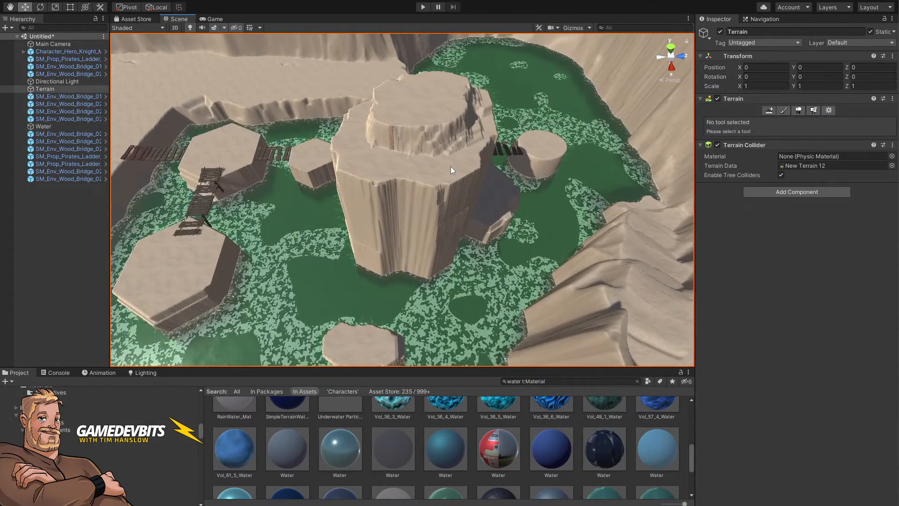
left_click(783, 111)
left_click(745, 122)
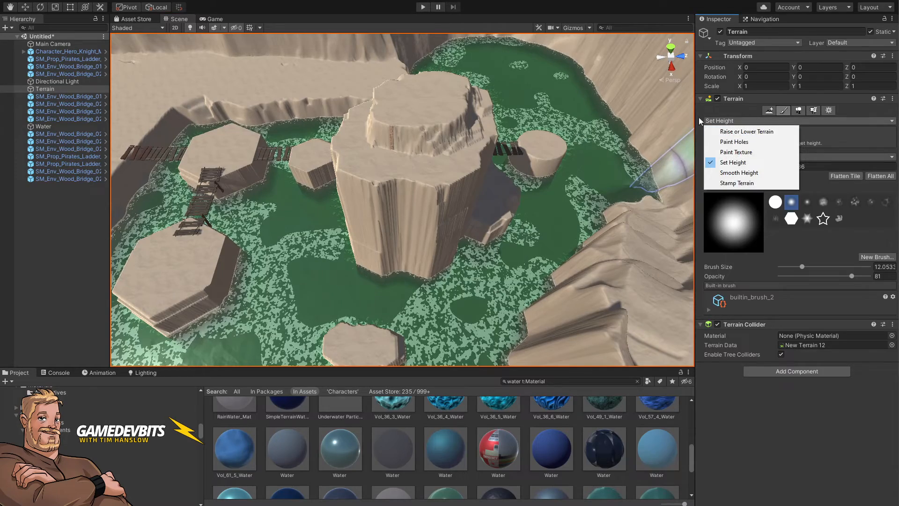
left_click(733, 162)
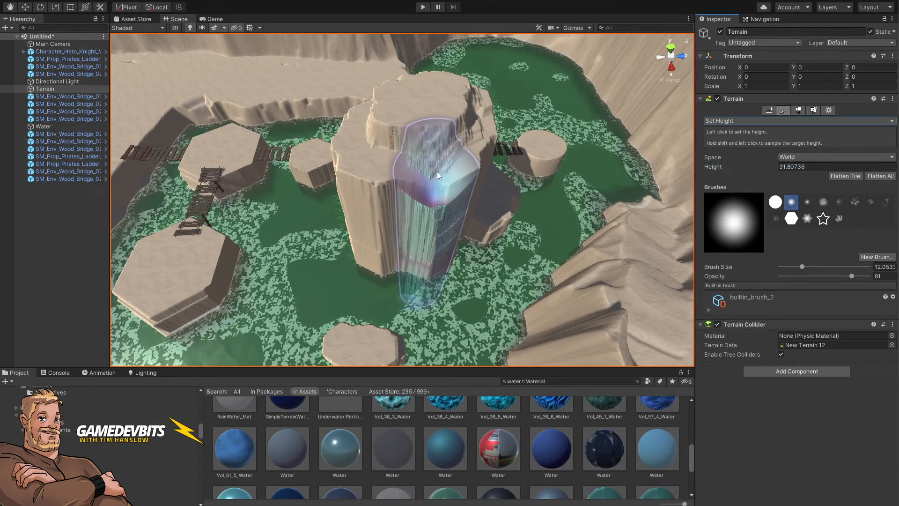
left_click(438, 170, "shift")
right_click_drag(465, 246, 420, 277)
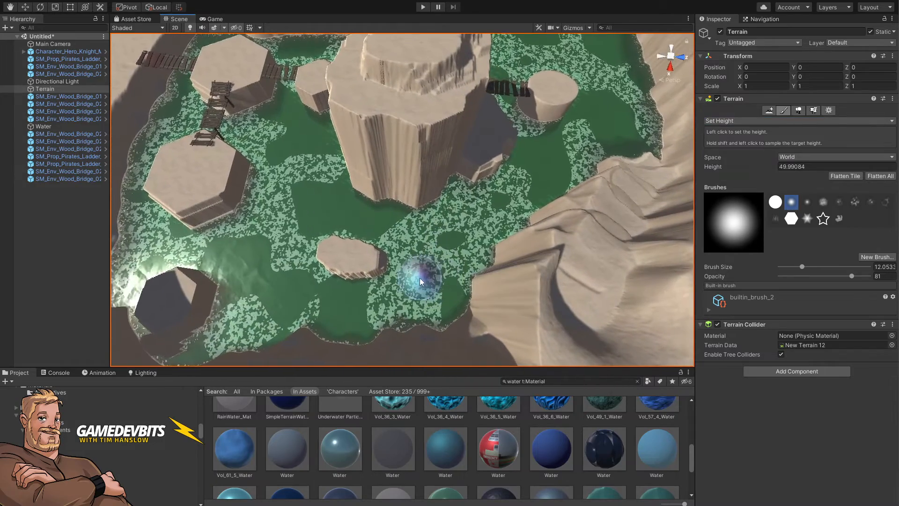
mouse_move(417, 279)
left_mouse_down()
mouse_move(445, 278)
mouse_move(415, 279)
left_mouse_up()
mouse_move(416, 279)
right_mouse_down()
mouse_move(423, 281)
mouse_move(412, 298)
mouse_move(397, 290)
mouse_move(403, 285)
right_mouse_up()
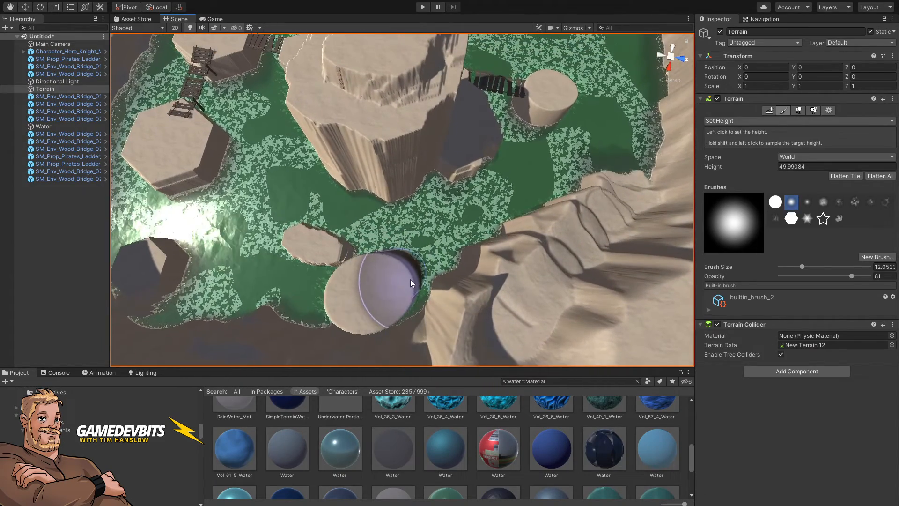
mouse_move(412, 293)
left_mouse_down()
mouse_move(406, 316)
mouse_move(395, 314)
left_mouse_up()
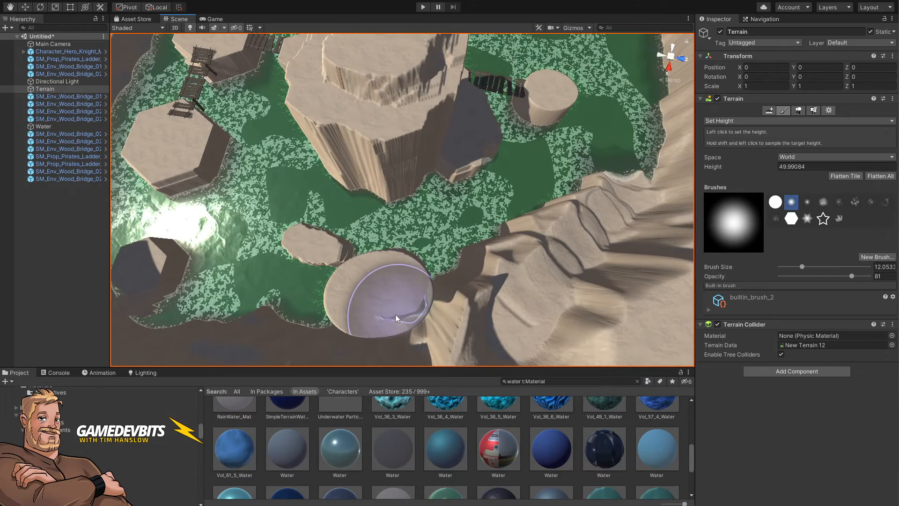
Step: Sample a floor height of about 14.7 and lower the ground between the new pillar and the cliff
right_click_drag(413, 307, 433, 307)
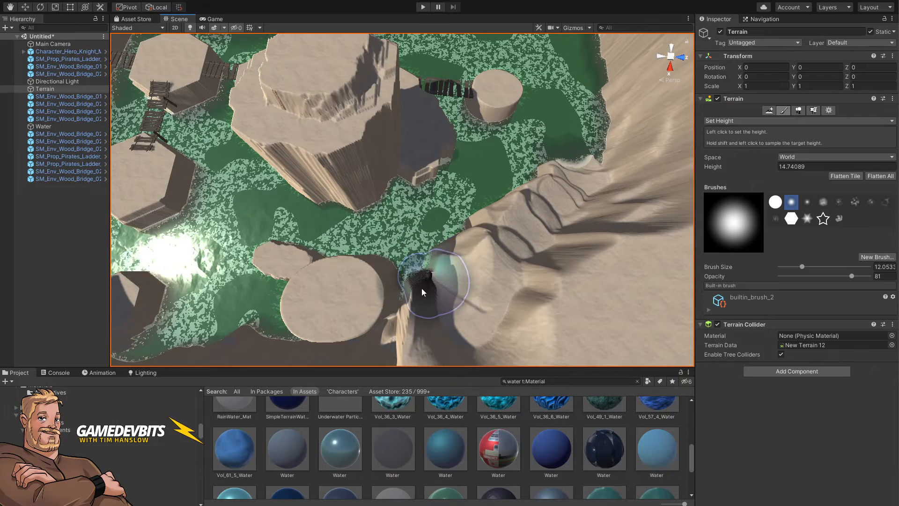
mouse_move(421, 288)
left_mouse_down()
mouse_move(422, 319)
mouse_move(444, 265)
mouse_move(409, 312)
mouse_move(409, 273)
left_mouse_up()
right_click_drag(461, 241, 437, 263)
key("a")
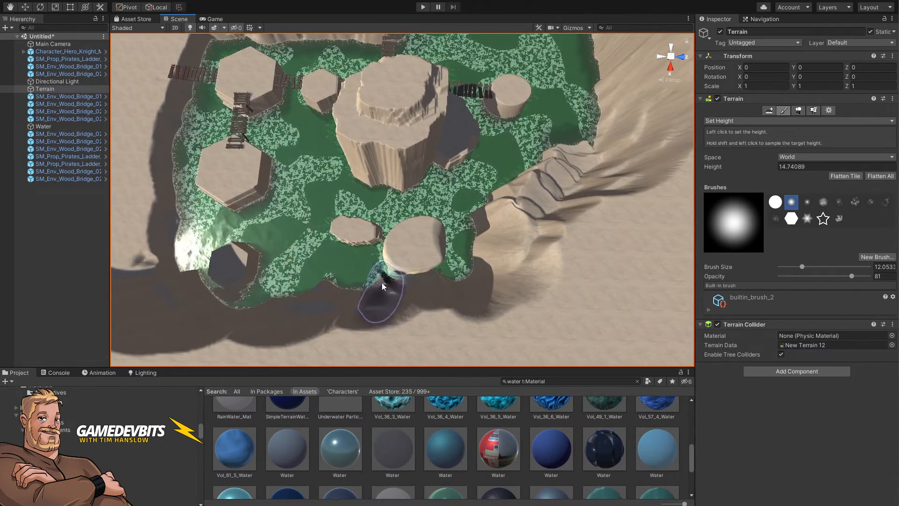
mouse_move(382, 284)
left_mouse_down()
mouse_move(426, 293)
mouse_move(445, 282)
mouse_move(419, 293)
mouse_move(383, 287)
left_mouse_up()
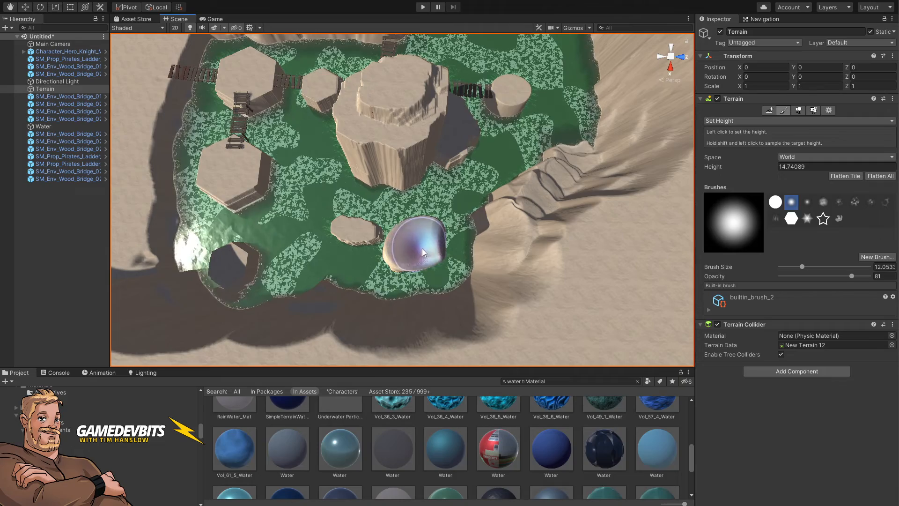
left_click_drag(412, 239, 466, 84, "alt")
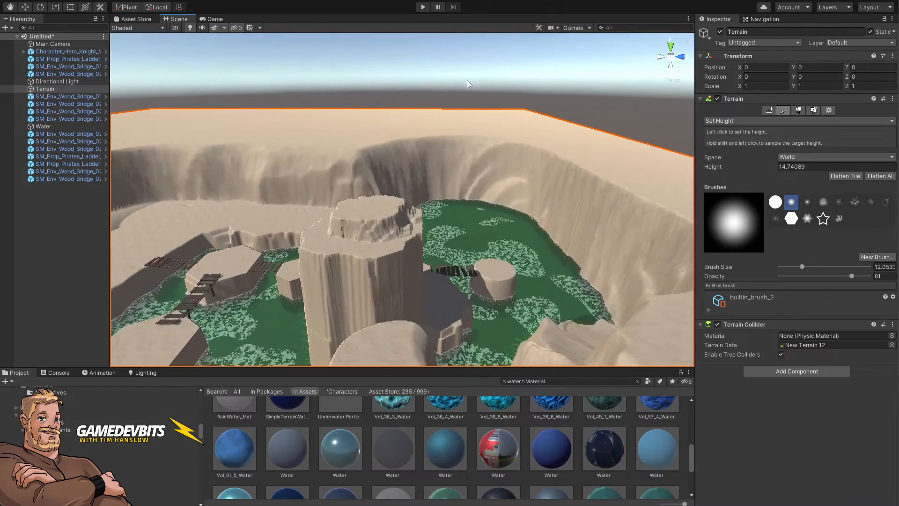
Step: Duplicate the lower wooden bridge and move the copy to the narrow gorge
left_click(513, 94)
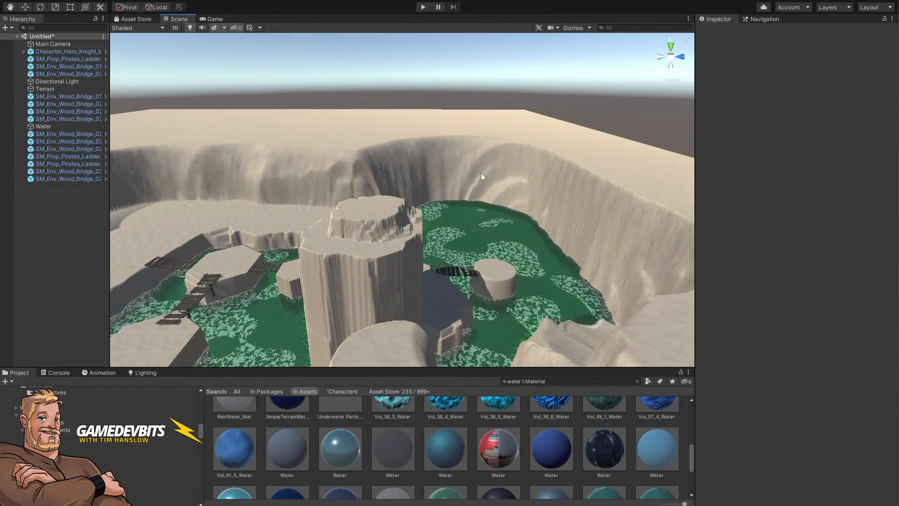
left_click(457, 274)
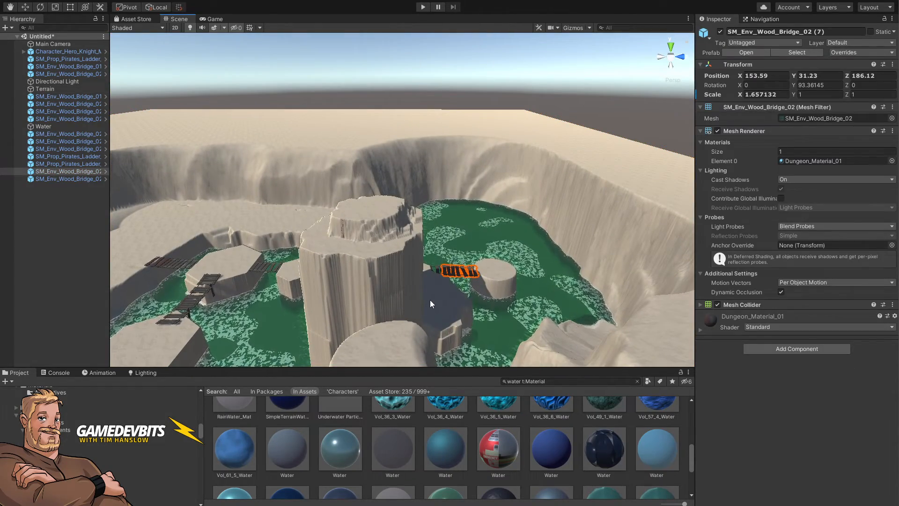
key("ctrl+d")
left_click_drag(430, 300, 695, 270, "alt")
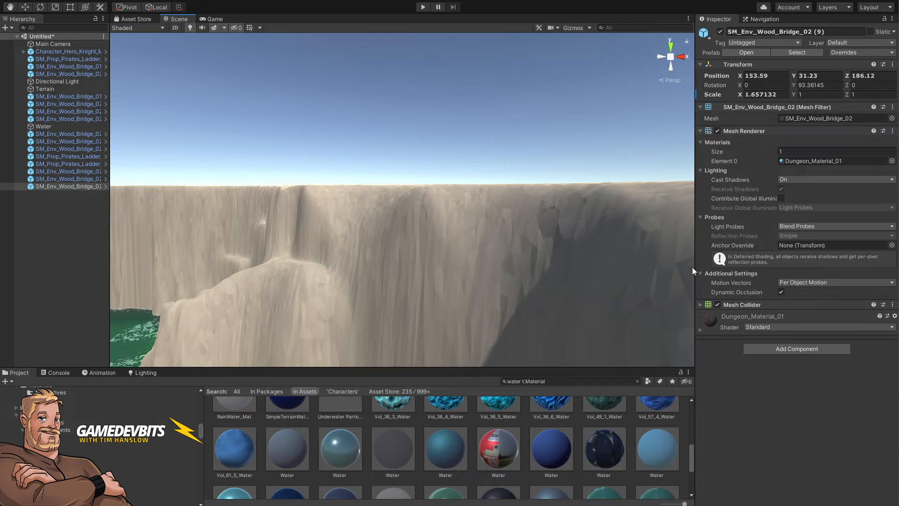
scroll(690, 267, "down", 2)
left_click_drag(509, 271, 237, 315, "alt")
right_click_drag(238, 316, 364, 417)
key("w")
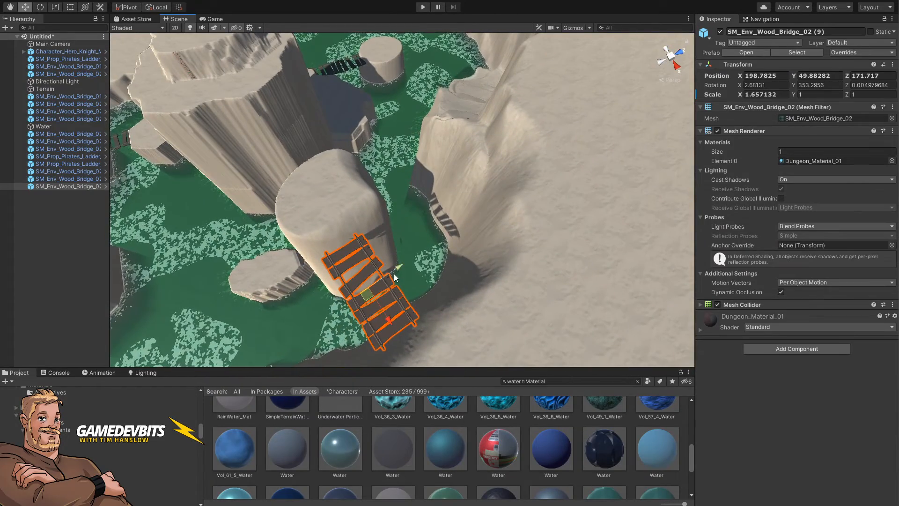
Step: Position the bridge copy across the gorge and tilt it about 3.4 degrees
left_click_drag(395, 273, 431, 255)
right_click_drag(425, 262, 370, 218)
left_click_drag(348, 240, 357, 265)
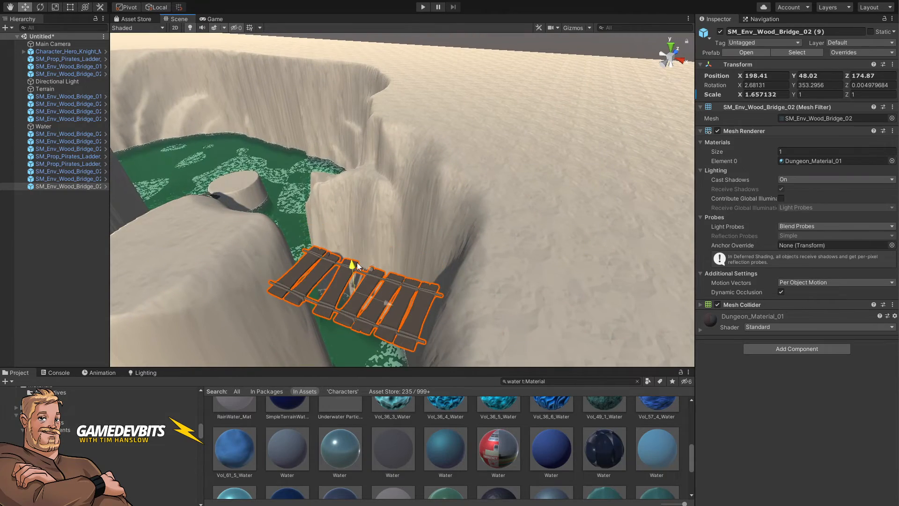
left_click_drag(387, 305, 415, 317)
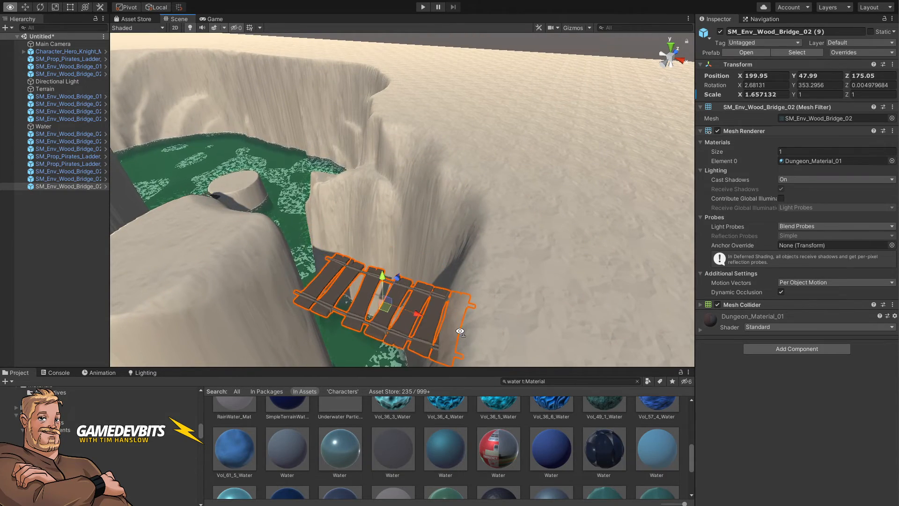
right_click_drag(459, 331, 506, 305)
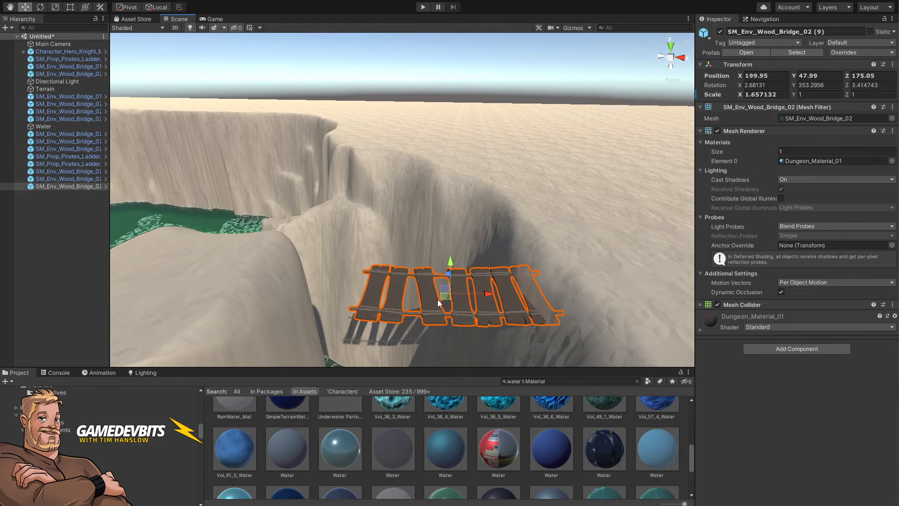
Step: Duplicate the gorge bridge to extend the crossing, then rotate both bridge segments together to span the gorge
left_click_drag(470, 298, 311, 296)
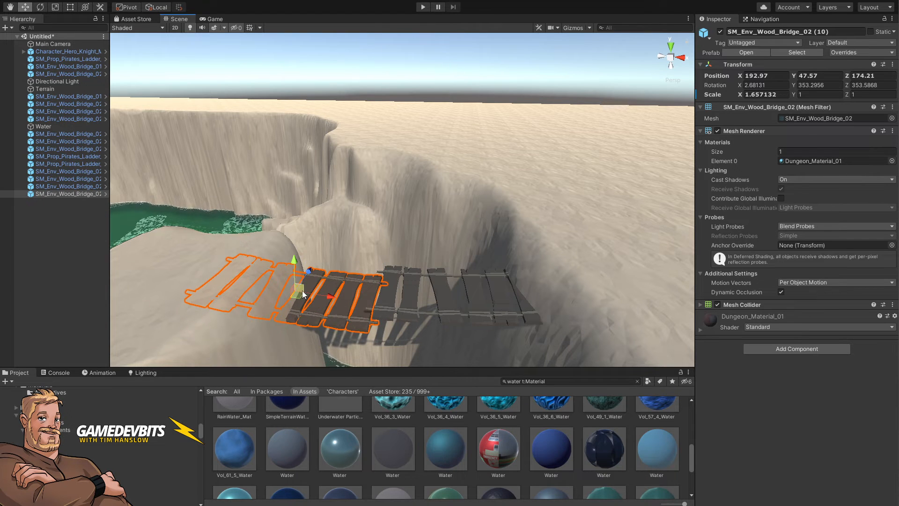
left_click_drag(296, 272, 296, 261)
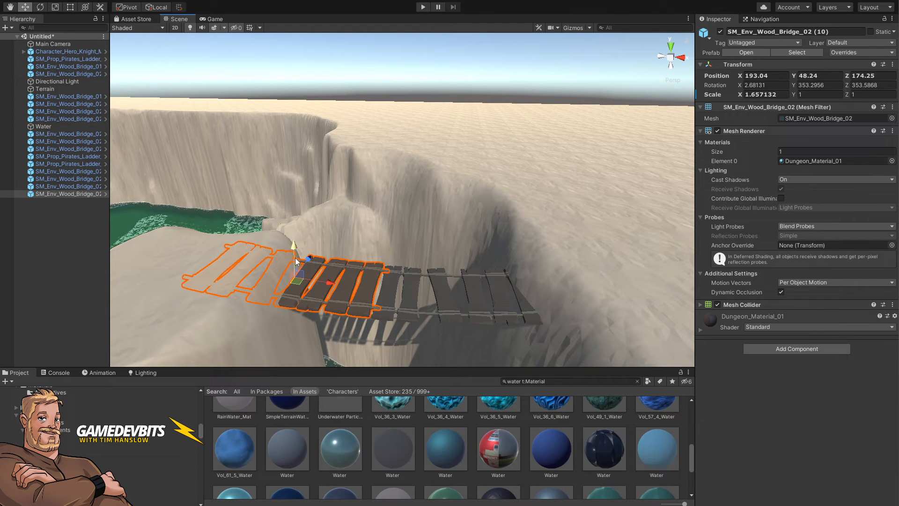
left_click(407, 311, "shift")
key("e")
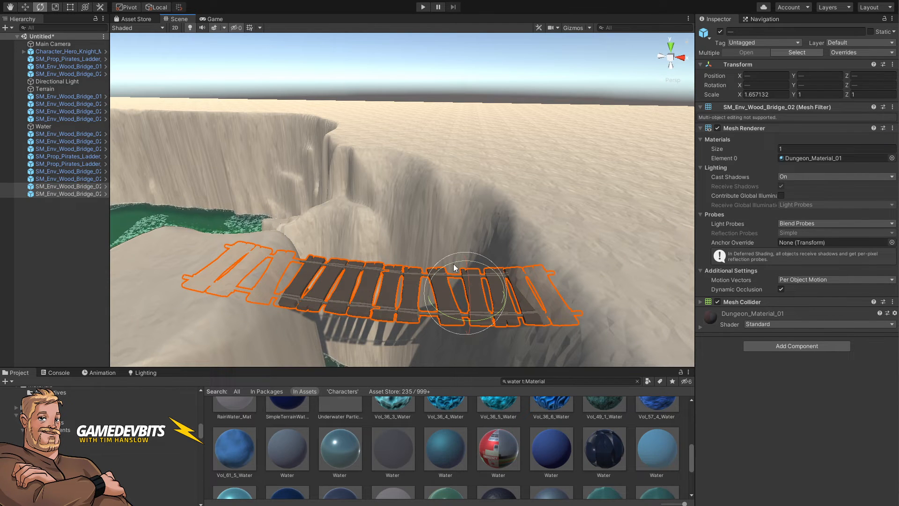
left_click_drag(454, 268, 437, 269)
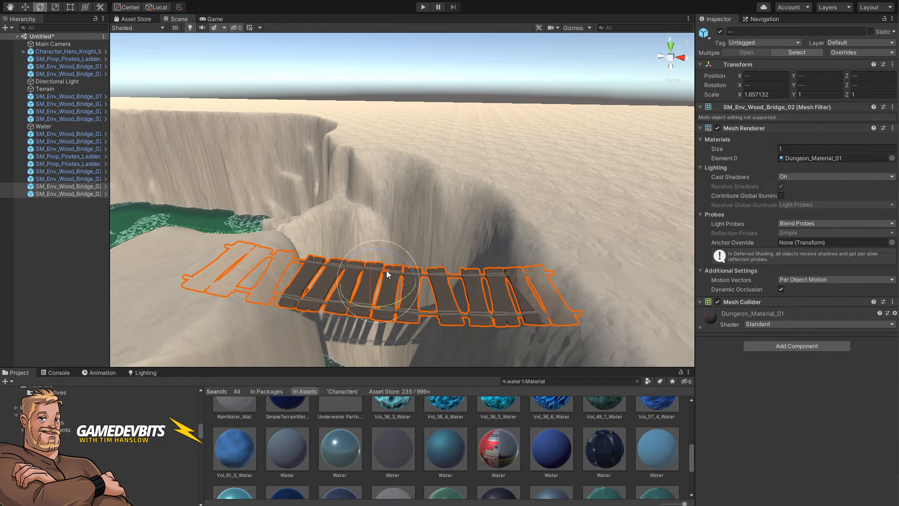
left_click_drag(401, 265, 427, 233)
Step: Move and rotate the selected two-segment bridge to lie across the water beside the tall central pillar
key("w")
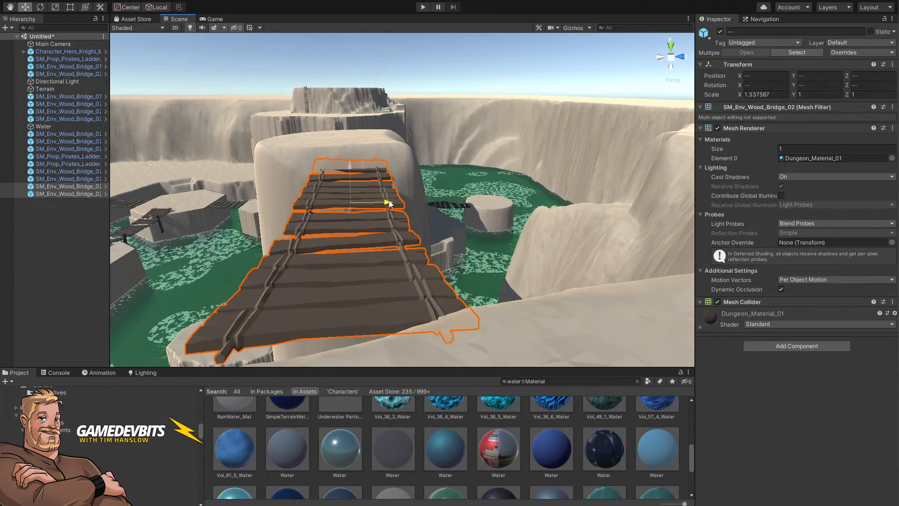
left_click_drag(408, 202, 409, 265, "alt")
key("e")
left_click_drag(418, 226, 425, 226)
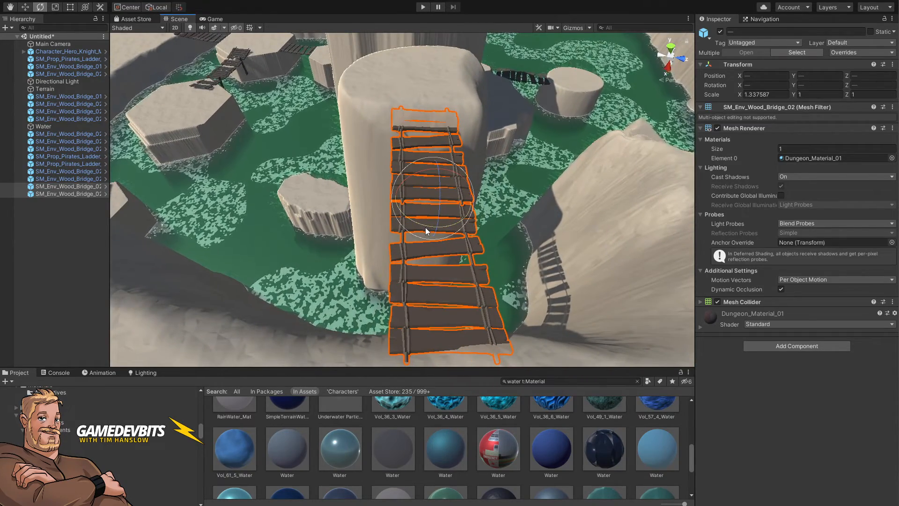
left_click_drag(425, 230, 345, 167, "alt")
Step: Duplicate the bridge pair and move the copy toward another crossing near the tall pillar
key("ctrl+d")
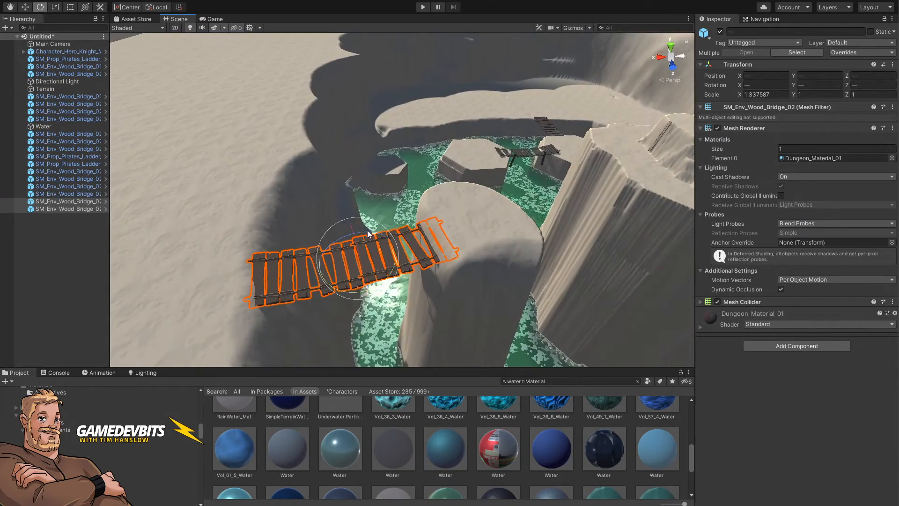
key("w")
left_click_drag(353, 274, 581, 216)
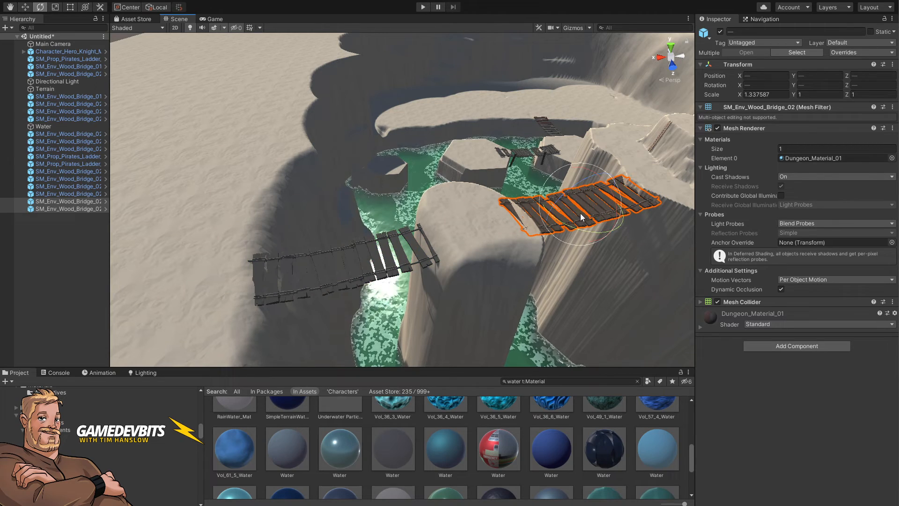
left_click_drag(583, 231, 313, 240)
left_click_drag(571, 238, 786, 233, "alt")
key("a")
right_click_drag(786, 232, 788, 244)
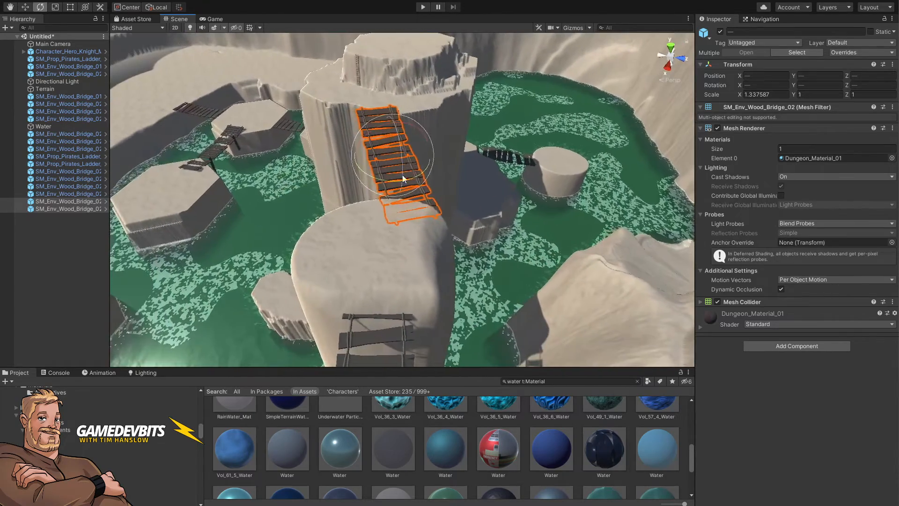
Step: Position the copied bridge pair across a narrow gorge between cliffs and scale it to about 1.49
key("w")
left_click_drag(387, 162, 635, 160)
key("e")
key("w")
key("e")
key("r")
key("w")
scroll(634, 159, "up", 5)
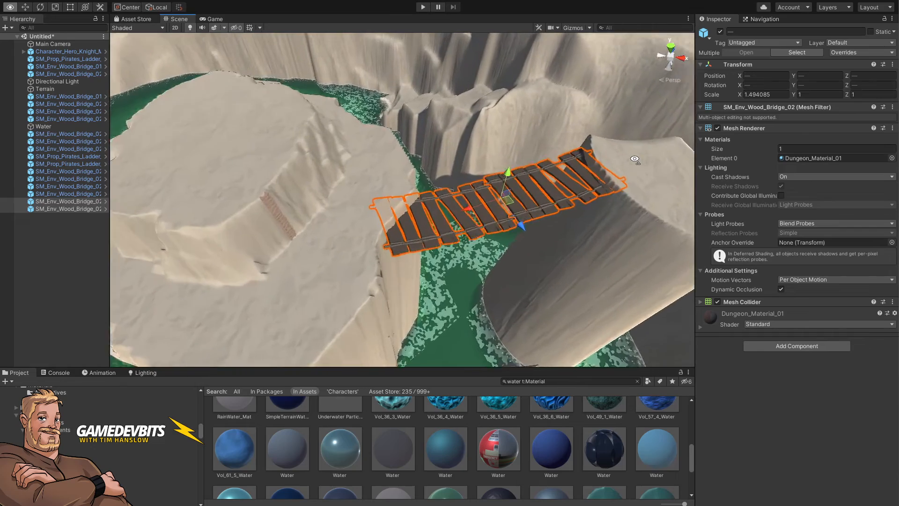
Step: Open the Rocks prefab folder and place an SM_Env_Rock_Flat_03 rock where the gorge bridge meets the cliff
scroll(634, 161, "down", 2)
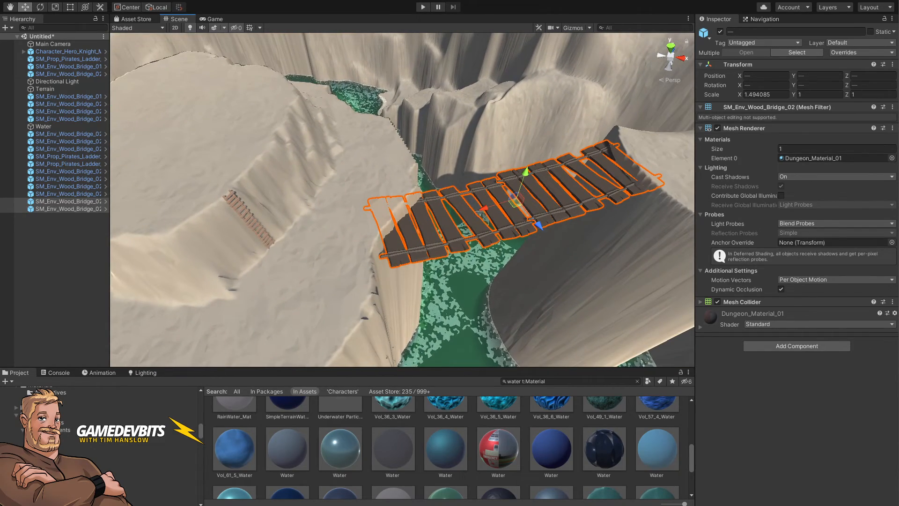
scroll(65, 429, "down", 3)
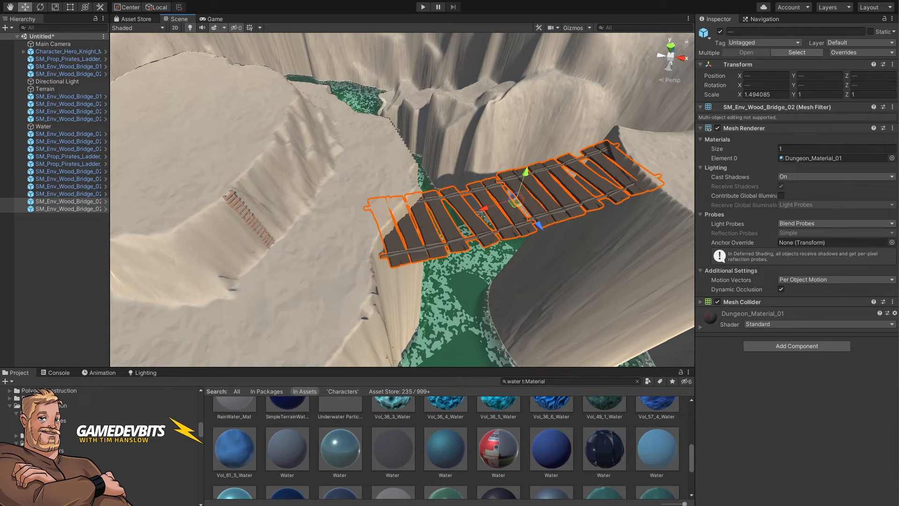
left_click(63, 502)
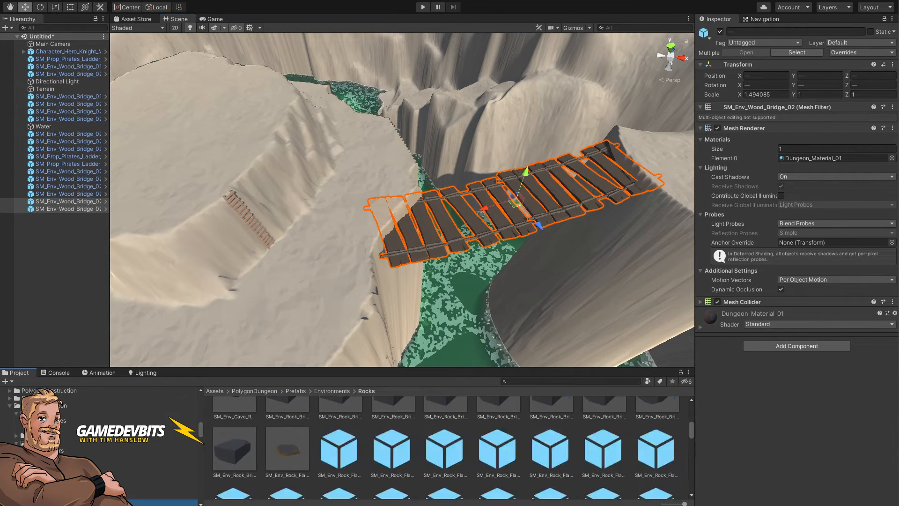
left_click_drag(392, 460, 356, 246)
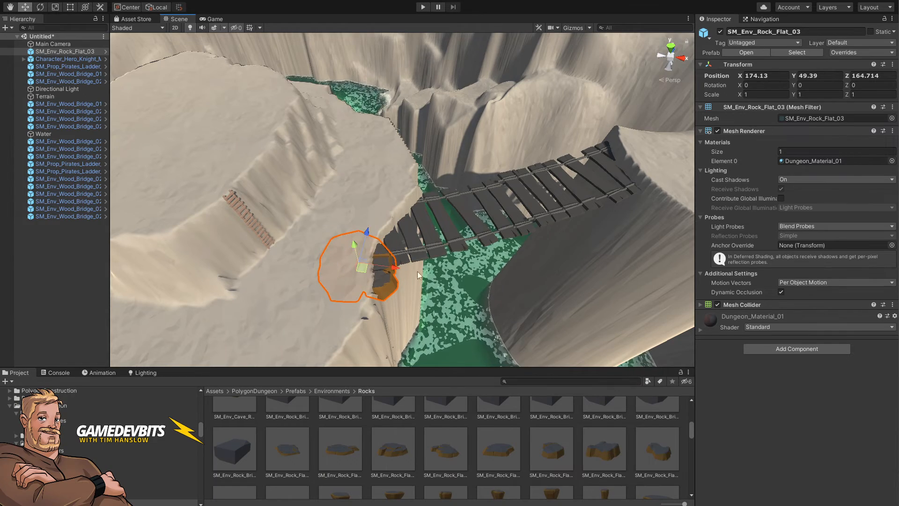
Step: Reposition the short bridge leading down from the hexagonal pillar toward the water
left_click_drag(417, 271, 183, 242, "alt")
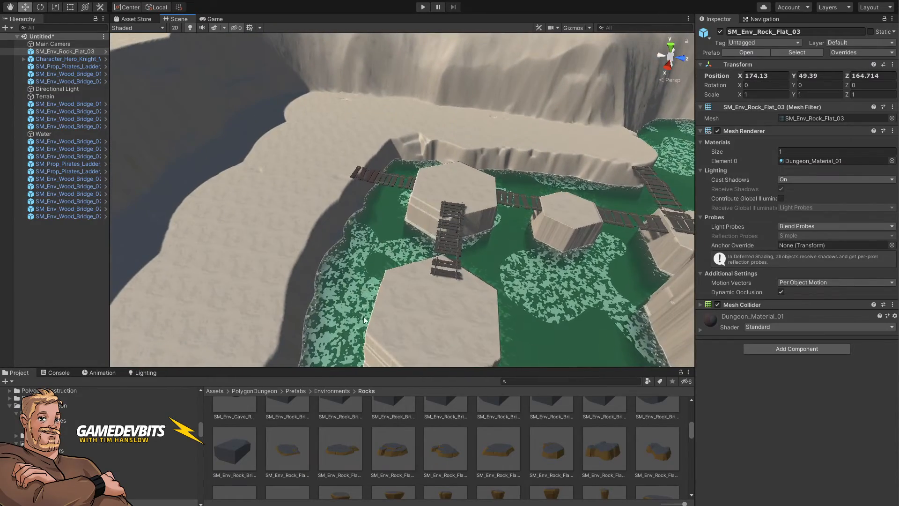
left_click_drag(364, 320, 502, 294, "alt")
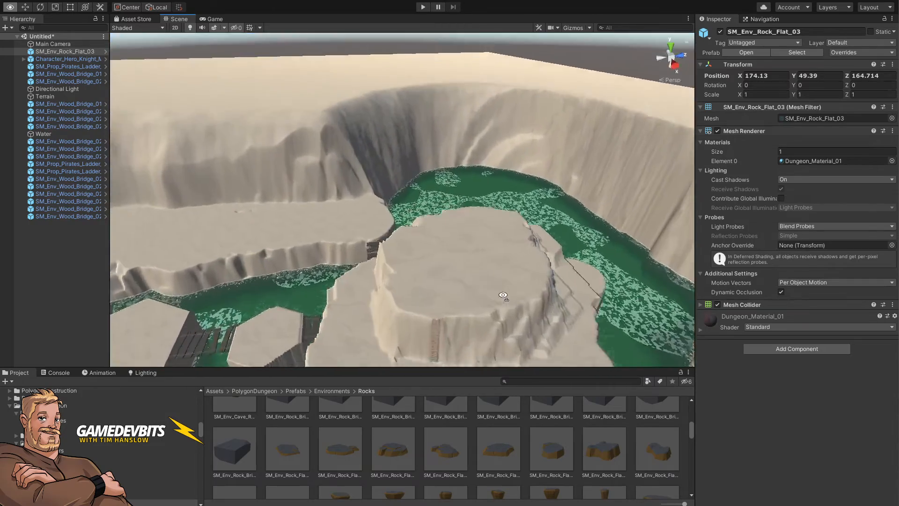
right_click_drag(503, 295, 566, 245)
right_click_drag(723, 225, 469, 292)
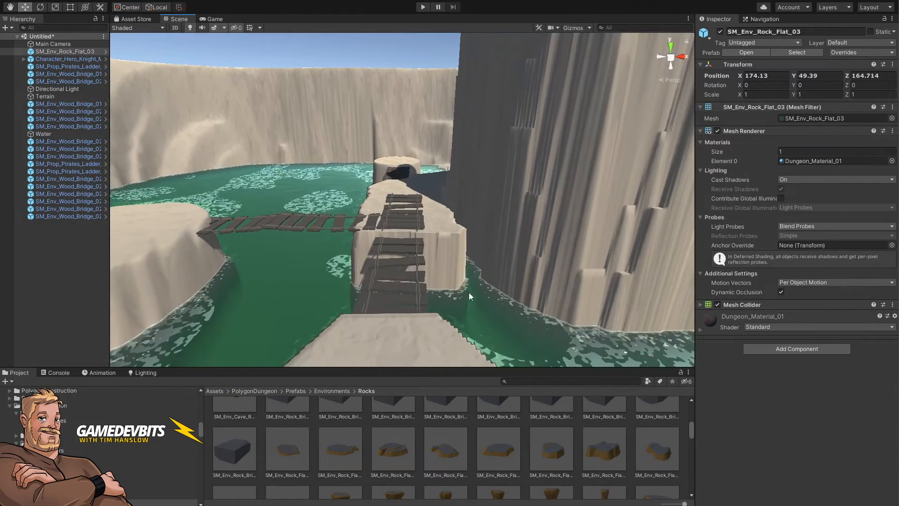
left_click(375, 266)
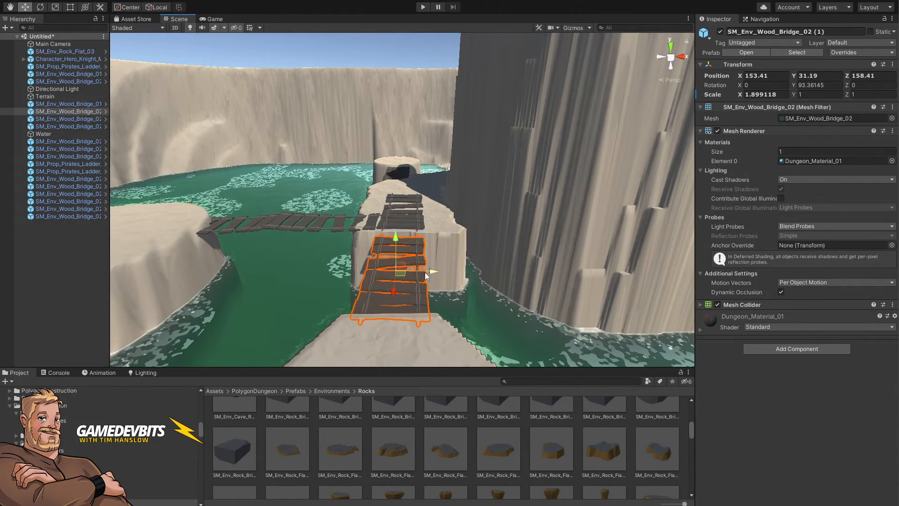
left_click_drag(439, 271, 442, 271)
right_click_drag(443, 276, 454, 324)
key("s")
Step: Nudge the neighbouring bridge segment slightly into alignment with the pillar
left_click(403, 291)
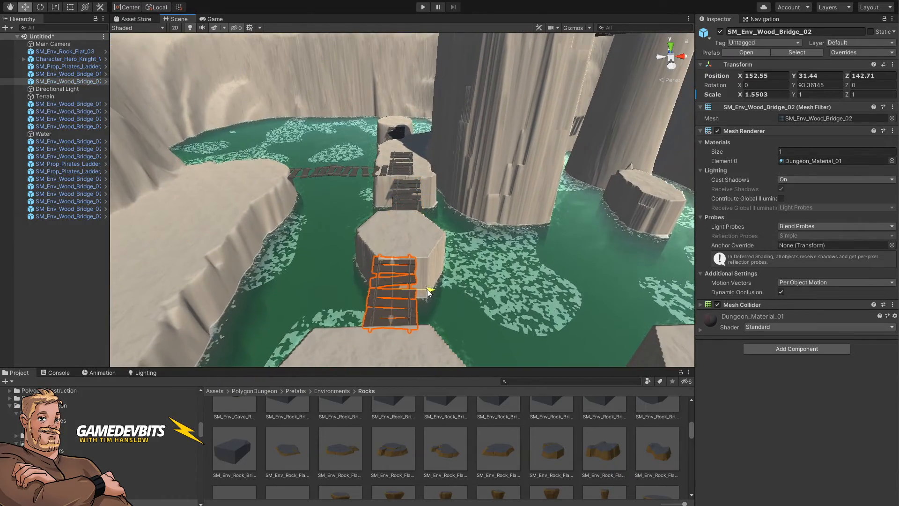
left_click_drag(430, 291, 419, 288)
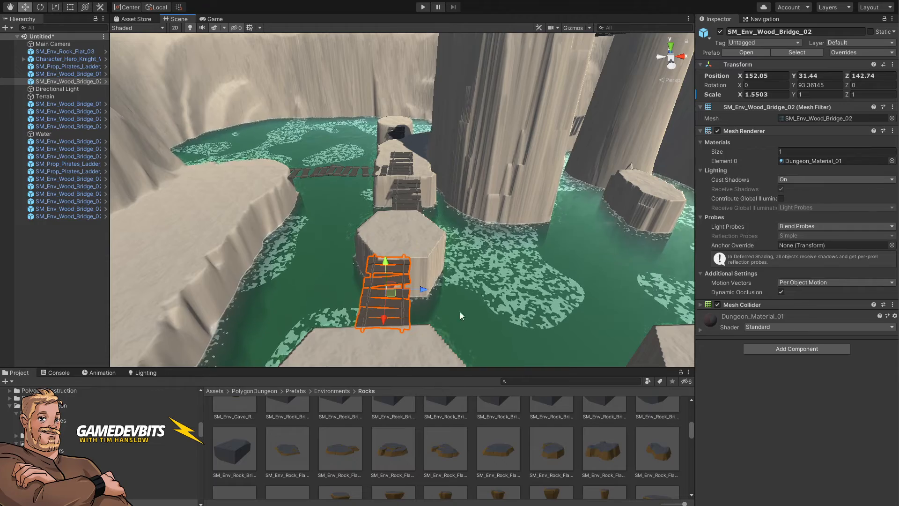
Step: Select the terrain and switch its brush tool to Paint Texture
right_click_drag(460, 313, 273, 218)
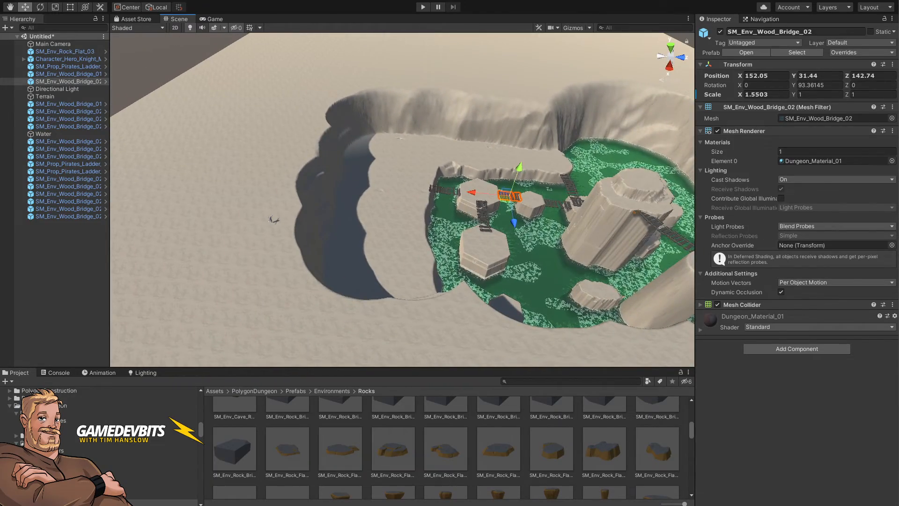
right_click_drag(487, 268, 528, 256)
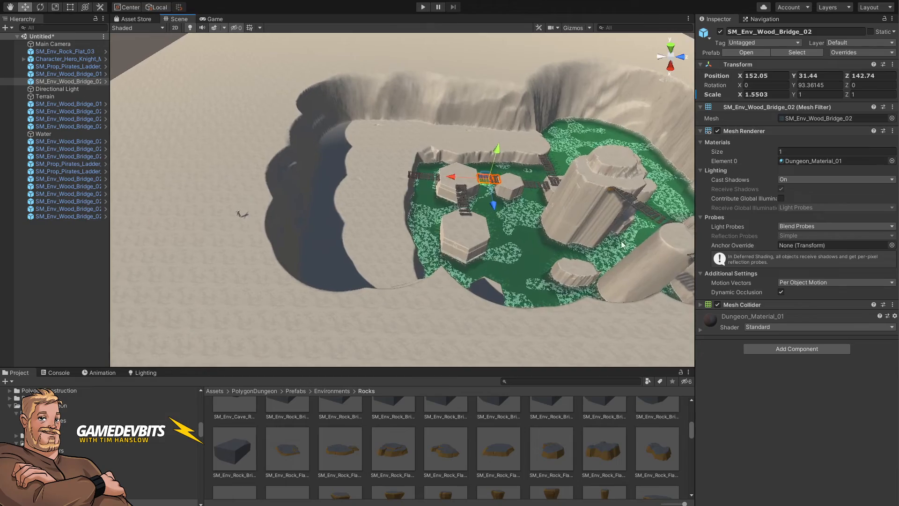
left_click_drag(484, 262, 419, 159, "alt")
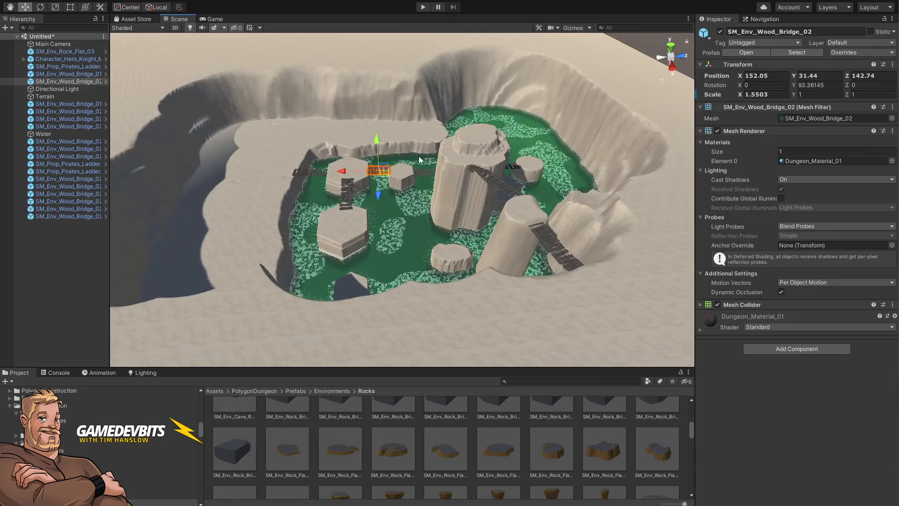
left_click(478, 79)
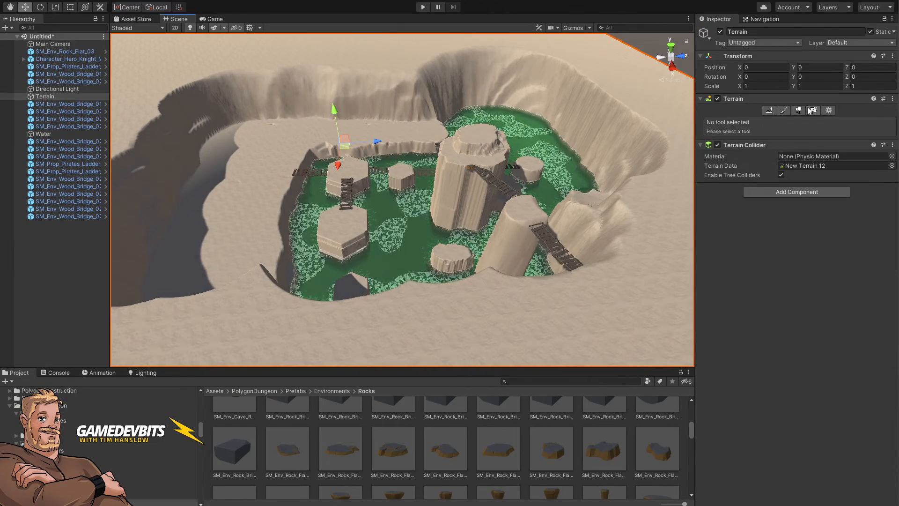
left_click(785, 110)
left_click(738, 120)
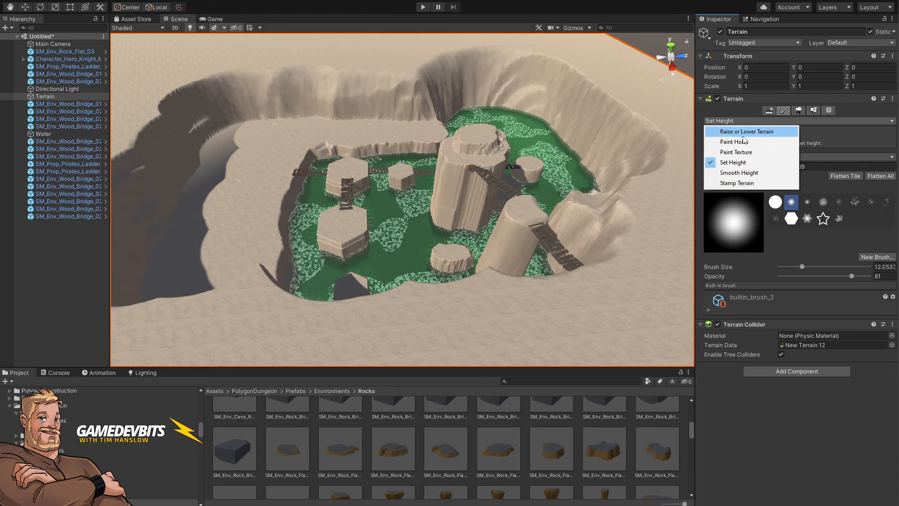
left_click(736, 152)
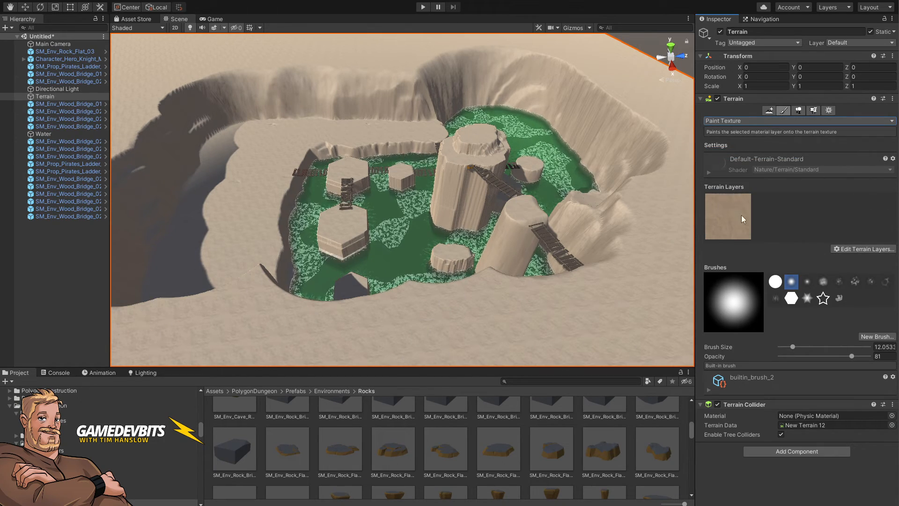
left_click(853, 248)
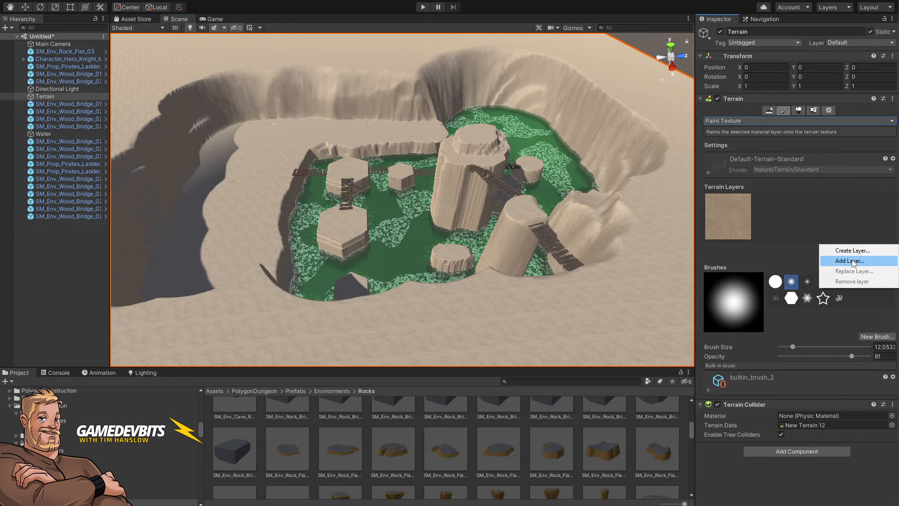
left_click(852, 261)
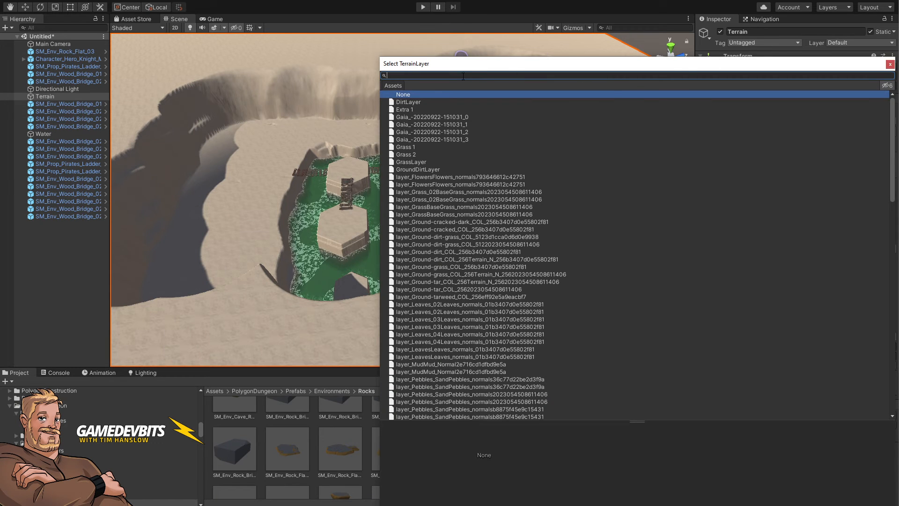
type("rockwall")
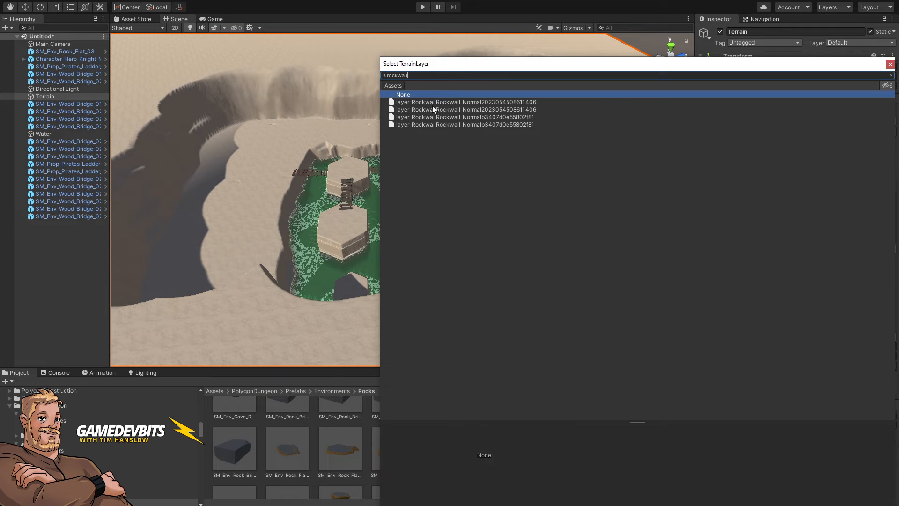
left_click(432, 102)
left_click(439, 109)
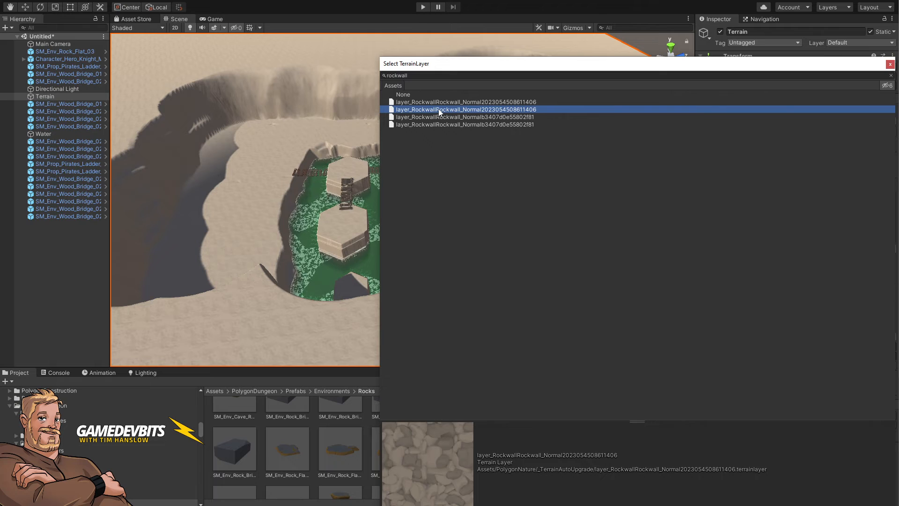
left_click(428, 102)
double_click(428, 102)
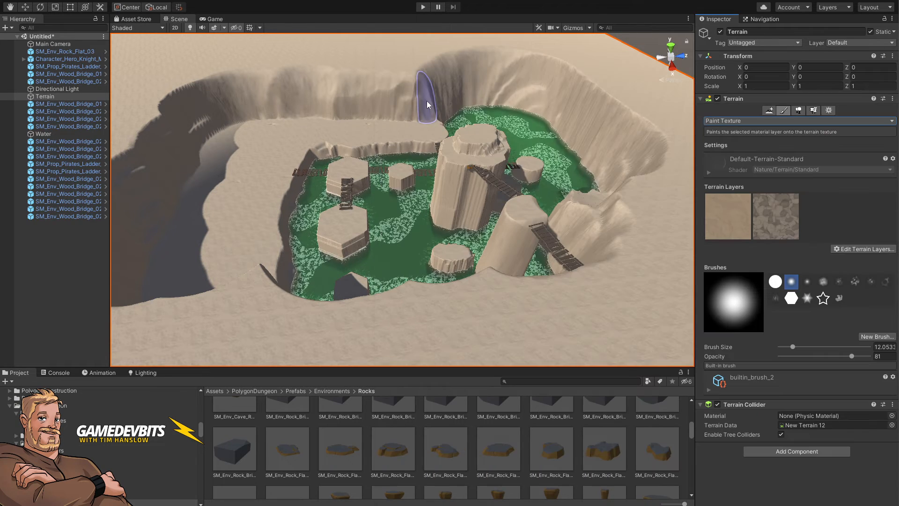
Step: Select the rockwall layer and paint it over the cliff walls and pillars around the basin
left_click(774, 223)
mouse_move(408, 261)
right_mouse_down()
mouse_move(359, 255)
mouse_move(366, 260)
right_mouse_up()
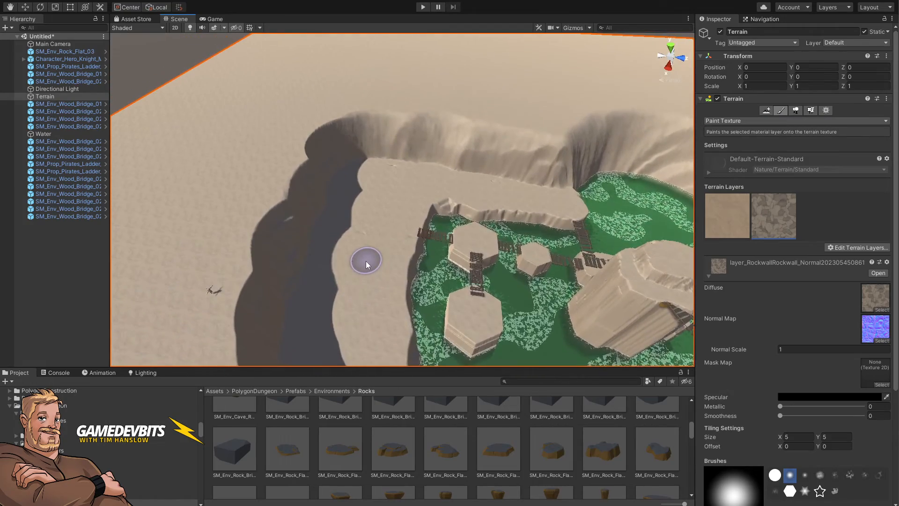
mouse_move(366, 282)
left_mouse_down()
mouse_move(375, 220)
mouse_move(369, 327)
mouse_move(351, 287)
mouse_move(363, 203)
mouse_move(430, 189)
mouse_move(555, 215)
mouse_move(493, 235)
mouse_move(538, 265)
mouse_move(471, 209)
mouse_move(459, 292)
left_mouse_up()
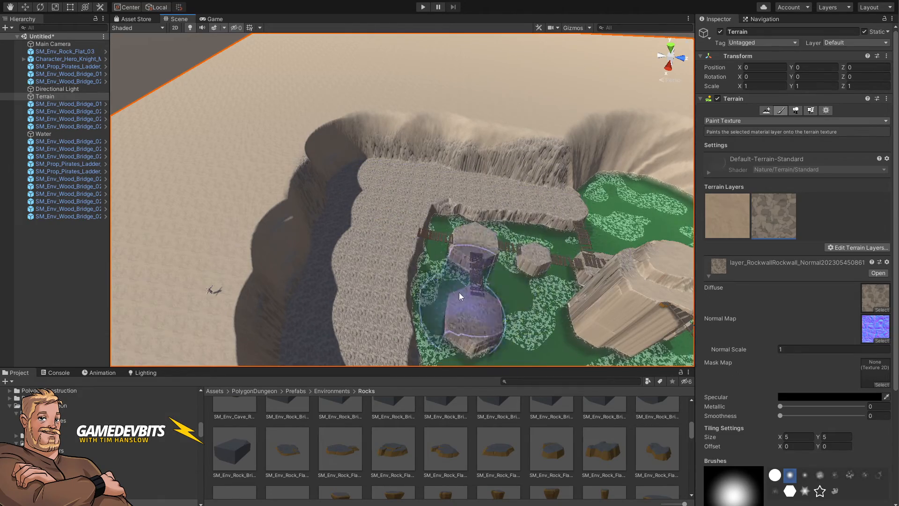
mouse_move(459, 292)
right_mouse_down()
mouse_move(586, 313)
mouse_move(546, 353)
mouse_move(552, 334)
right_mouse_up()
mouse_move(406, 181)
left_mouse_down()
mouse_move(479, 219)
mouse_move(562, 167)
mouse_move(456, 229)
mouse_move(405, 240)
mouse_move(440, 263)
mouse_move(509, 251)
mouse_move(326, 291)
mouse_move(257, 265)
mouse_move(236, 200)
mouse_move(257, 108)
mouse_move(367, 95)
mouse_move(382, 173)
mouse_move(401, 136)
mouse_move(374, 135)
mouse_move(379, 183)
mouse_move(341, 165)
mouse_move(358, 192)
left_mouse_up()
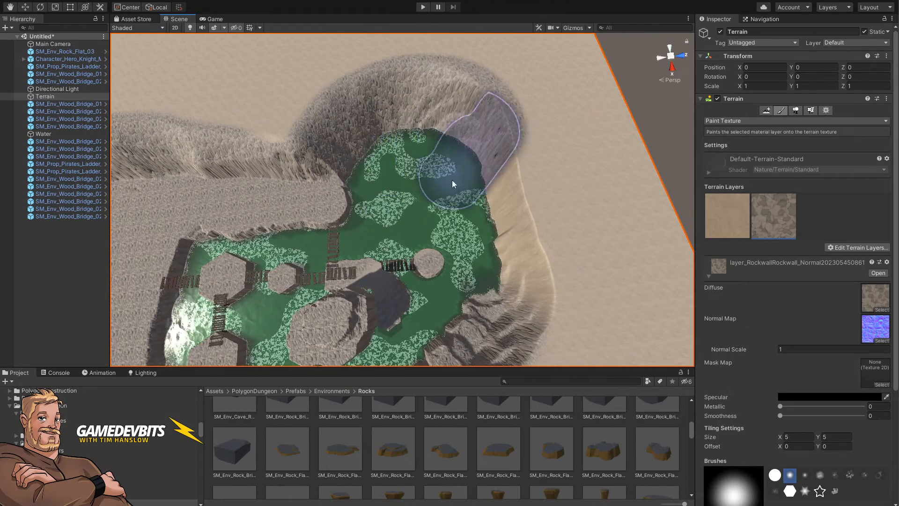
mouse_move(462, 312)
left_mouse_down("alt")
mouse_move(361, 274)
mouse_move(341, 287)
left_mouse_up("alt")
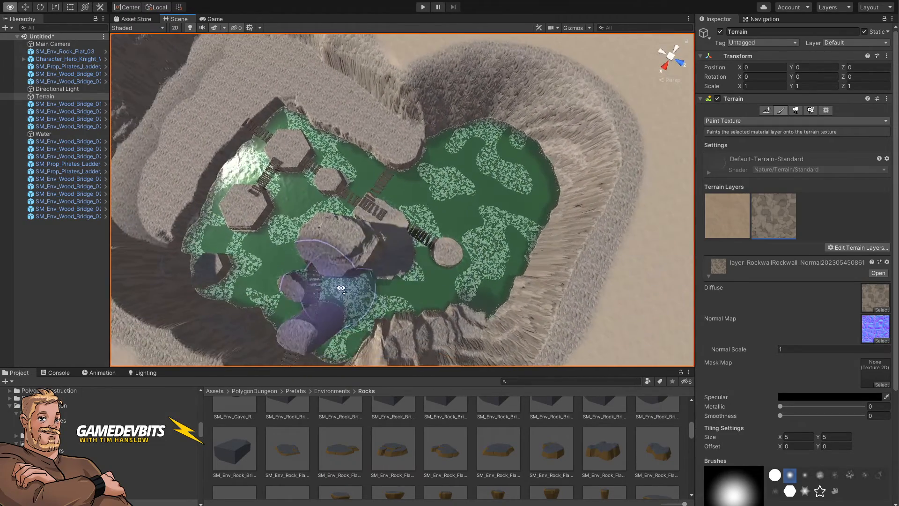
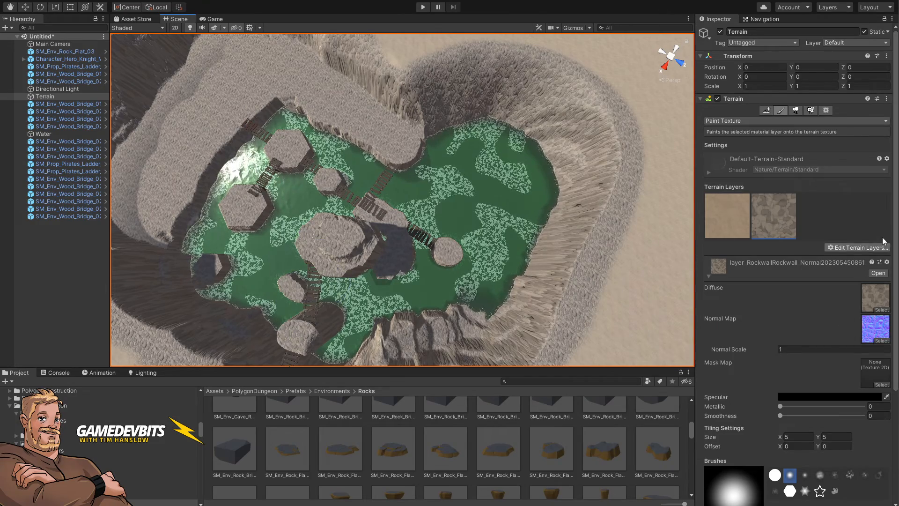
Step: Add a terrain layer by searching for rock and choosing Terrain_Rock_01
left_click(841, 246)
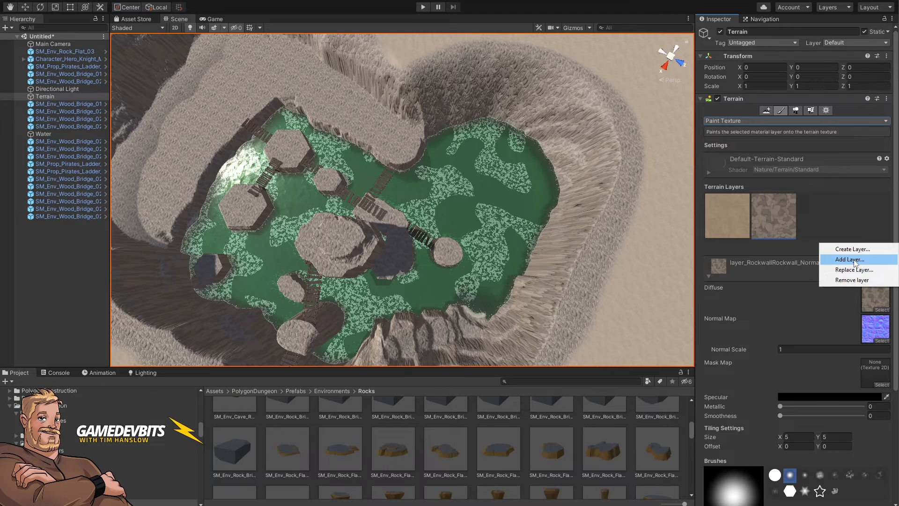
left_click(854, 262)
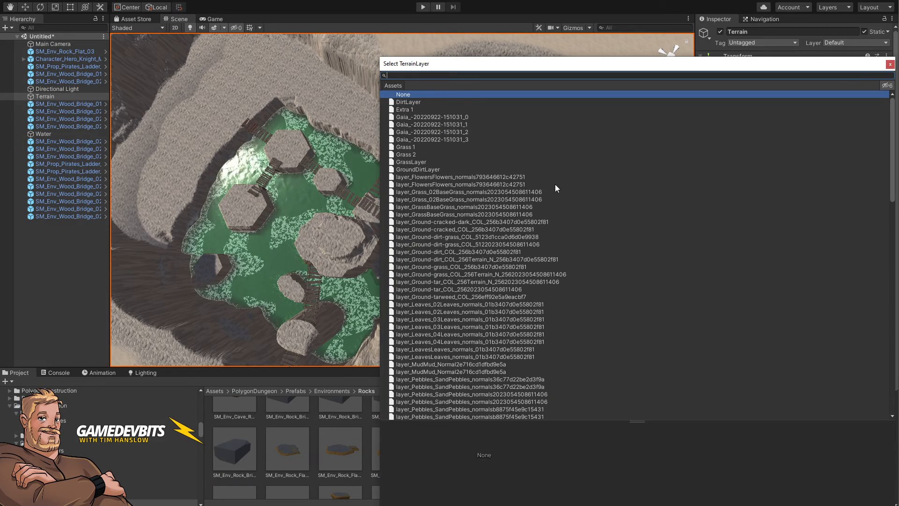
type("rock")
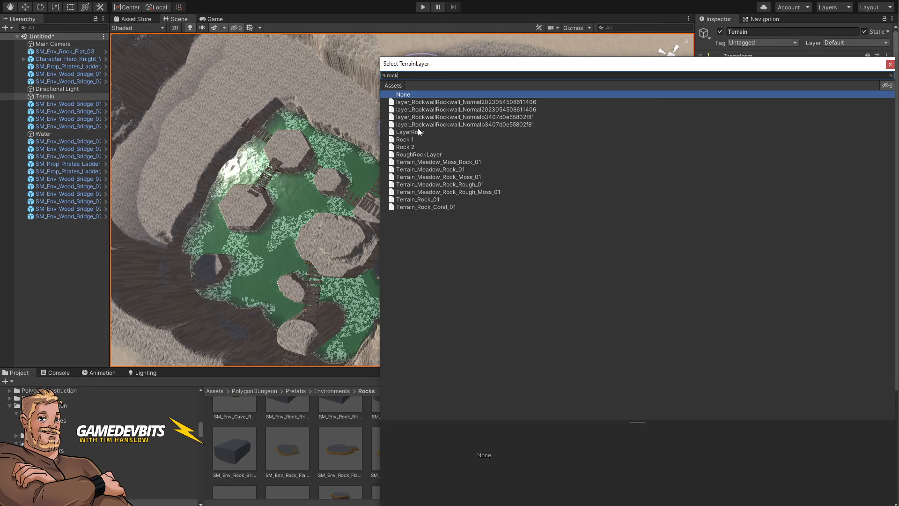
left_click(403, 132)
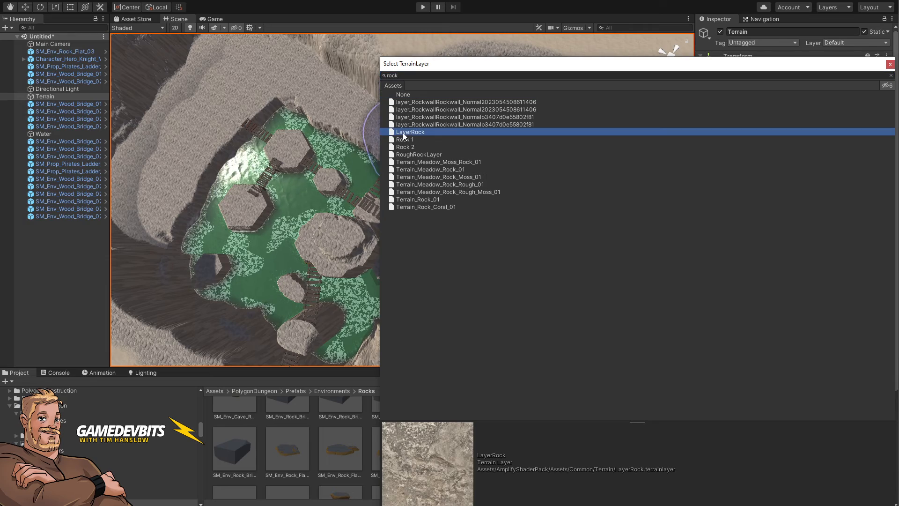
left_click_drag(422, 123, 433, 110)
left_click(442, 184)
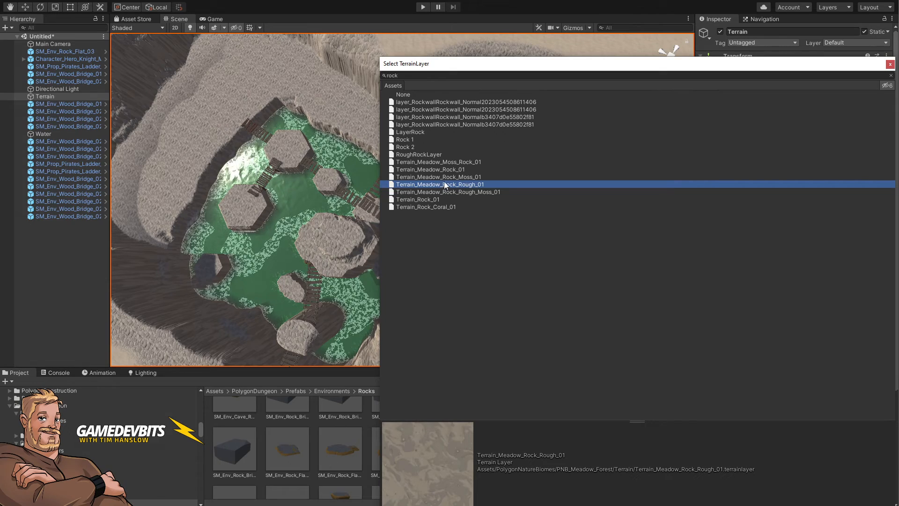
left_click(451, 177)
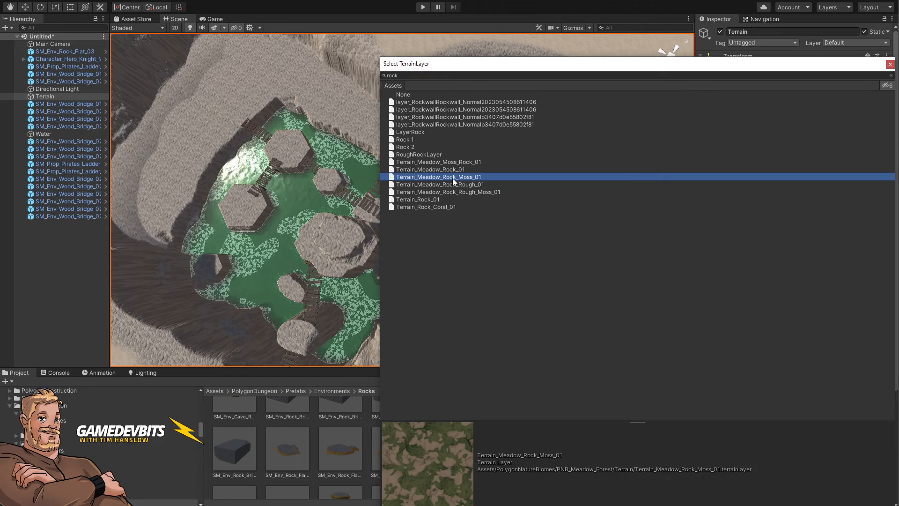
left_click(453, 170)
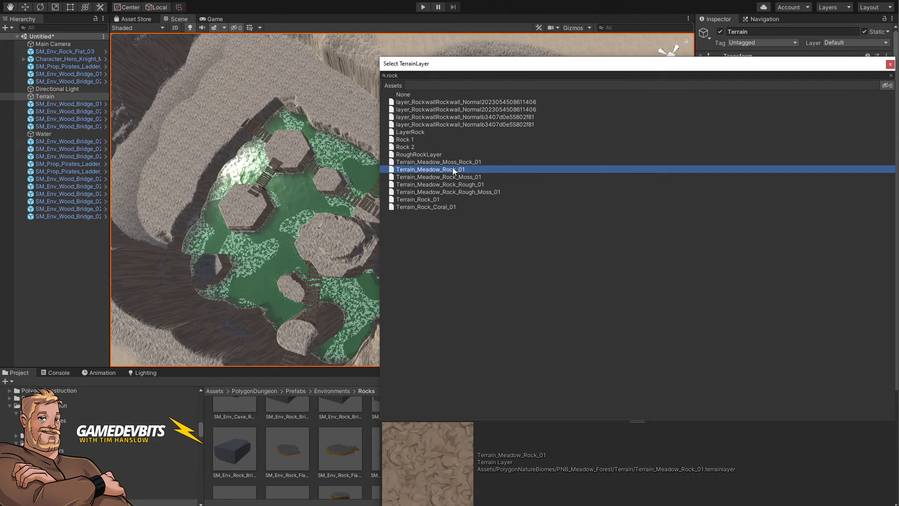
left_click(458, 191)
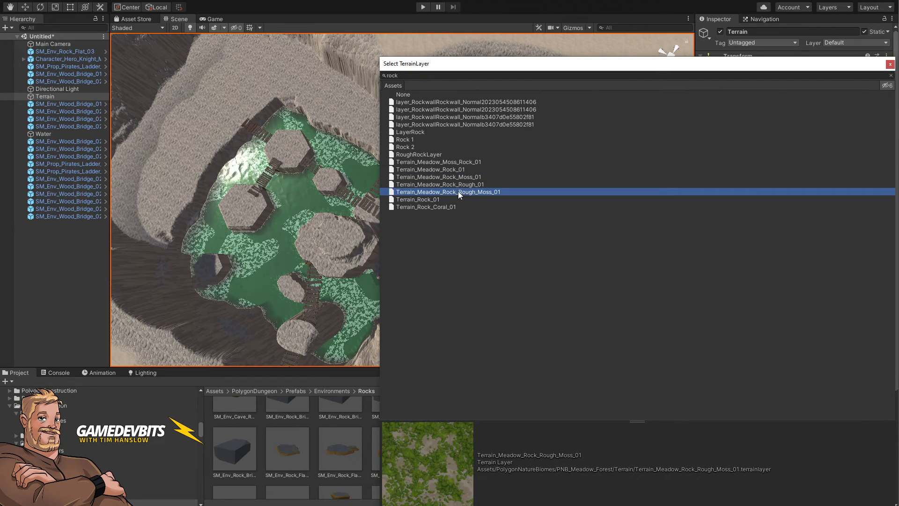
left_click(433, 200)
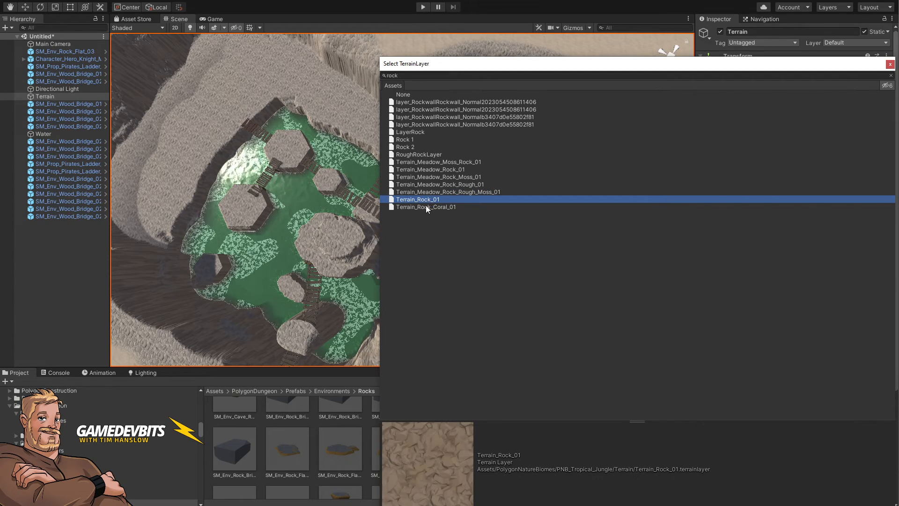
left_click(425, 206)
left_click(427, 201)
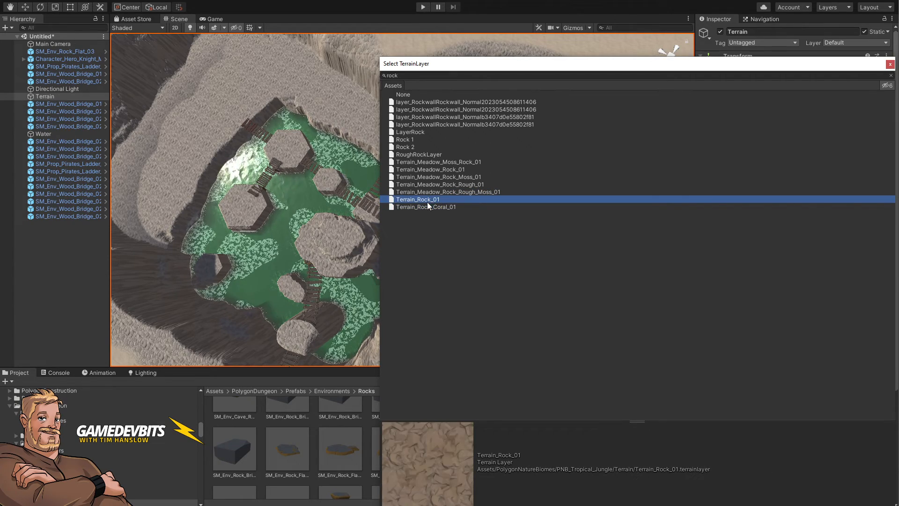
double_click(427, 201)
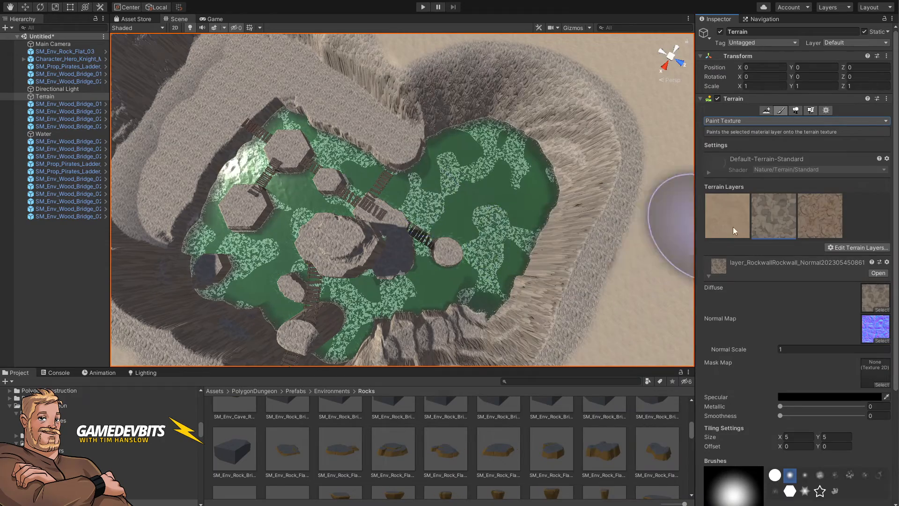
Step: Select the Terrain_Rock_01 layer and paint it over the tops of the central pillars
left_click(824, 221)
right_click_drag(362, 229, 468, 200)
key("w")
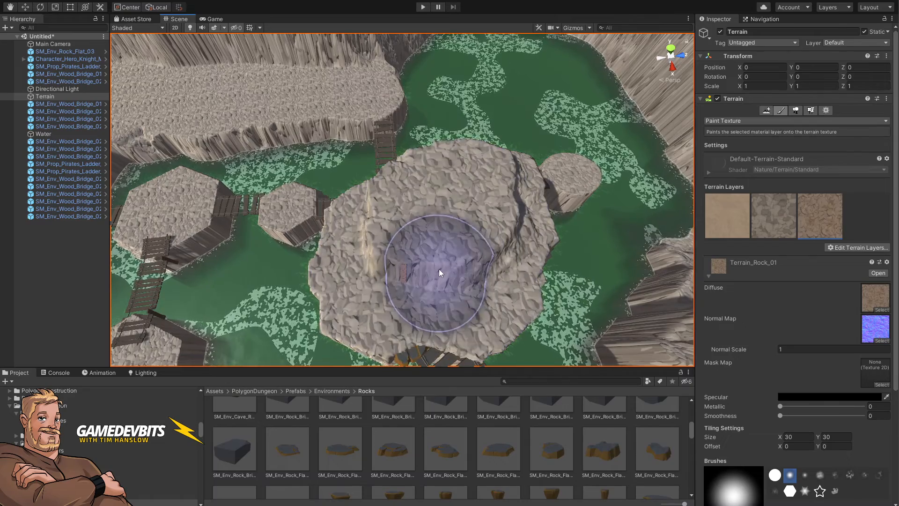
mouse_move(439, 268)
left_mouse_down()
mouse_move(385, 269)
mouse_move(376, 282)
mouse_move(420, 286)
mouse_move(462, 275)
mouse_move(492, 217)
mouse_move(436, 218)
mouse_move(399, 239)
mouse_move(372, 229)
mouse_move(462, 195)
mouse_move(458, 251)
mouse_move(804, 279)
left_mouse_up()
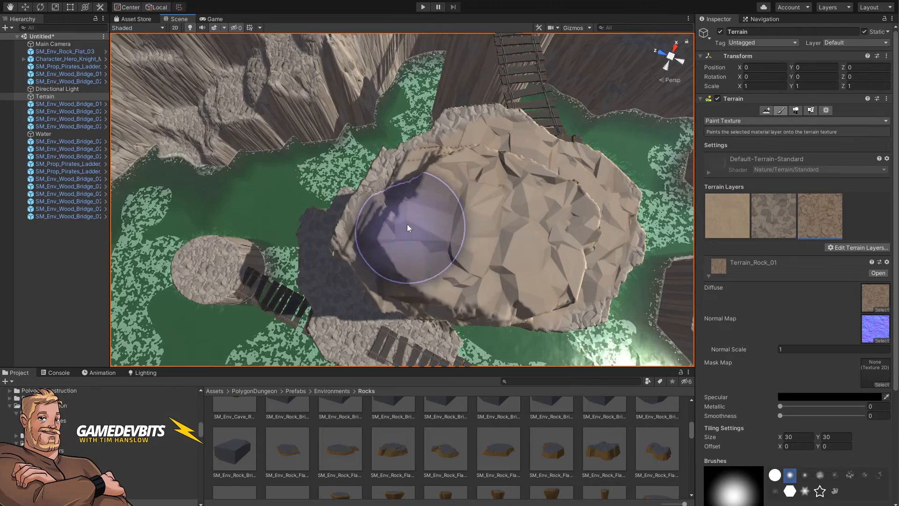
mouse_move(462, 176)
left_mouse_down("alt")
mouse_move(585, 225)
mouse_move(710, 242)
mouse_move(585, 235)
left_mouse_up("alt")
scroll(491, 227, "up", 8)
mouse_move(389, 221)
left_mouse_down()
mouse_move(373, 243)
mouse_move(396, 244)
mouse_move(401, 257)
left_mouse_up()
mouse_move(402, 256)
left_mouse_down("alt")
mouse_move(341, 259)
mouse_move(349, 248)
mouse_move(336, 235)
mouse_move(322, 237)
mouse_move(321, 259)
left_mouse_up("alt")
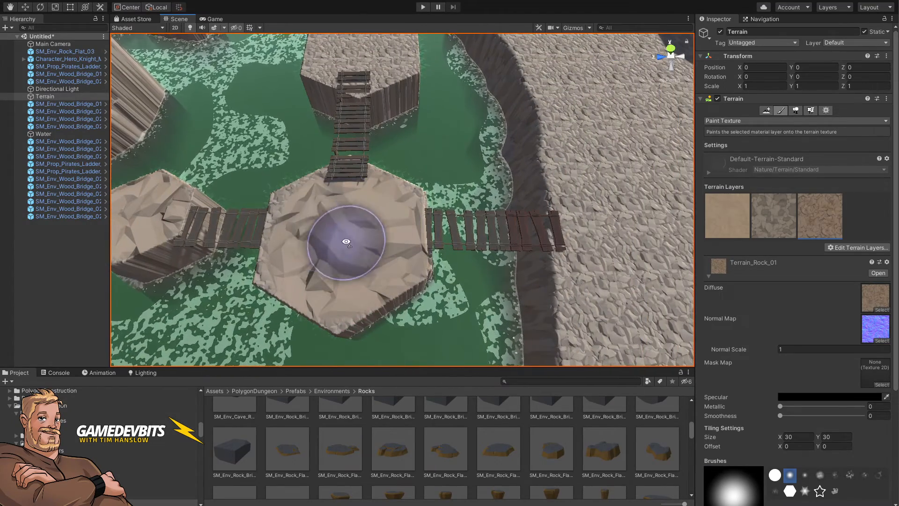
Step: Paint the rock layer onto further pillar tops around the bridges
key("w")
right_click_drag(346, 241, 334, 225)
mouse_move(333, 225)
left_mouse_down()
mouse_move(312, 234)
mouse_move(305, 281)
mouse_move(389, 304)
mouse_move(411, 243)
mouse_move(372, 205)
mouse_move(326, 203)
mouse_move(288, 257)
mouse_move(297, 297)
left_mouse_up()
mouse_move(297, 297)
right_mouse_down()
mouse_move(337, 301)
mouse_move(297, 233)
mouse_move(304, 220)
mouse_move(504, 341)
right_mouse_up()
key("w")
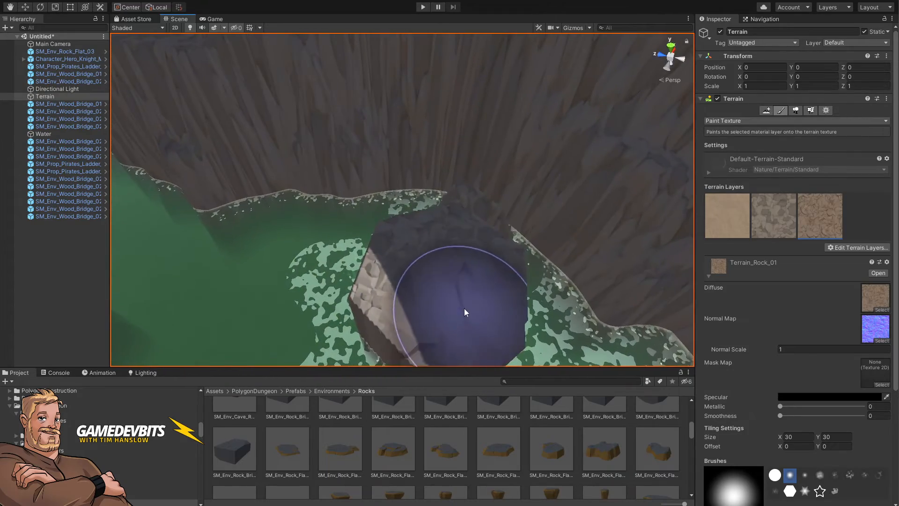
left_click_drag(465, 308, 442, 274)
mouse_move(443, 274)
right_mouse_down()
mouse_move(190, 259)
mouse_move(306, 272)
mouse_move(237, 291)
mouse_move(261, 311)
mouse_move(485, 310)
mouse_move(455, 328)
mouse_move(439, 310)
right_mouse_up()
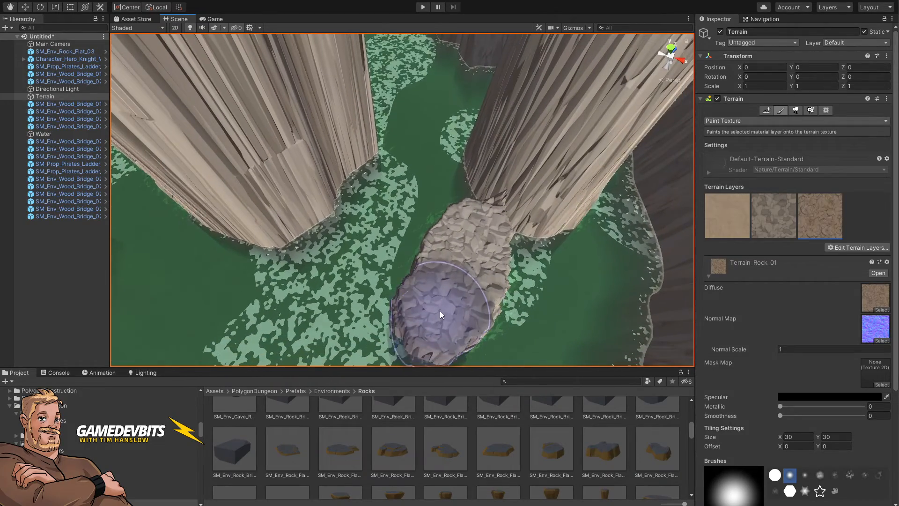
Step: Shrink the brush and paint the rock layer over the narrow ledges between the cliff walls
key("bracketleft")
key("bracketleft")
key("bracketleft")
key("bracketleft")
key("bracketleft")
key("bracketleft")
left_click_drag(440, 310, 464, 268)
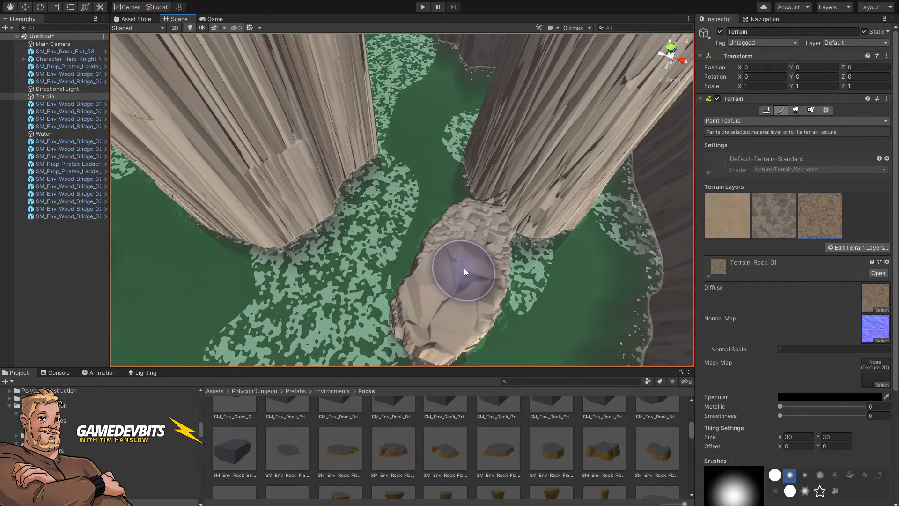
mouse_move(463, 254)
right_mouse_down()
mouse_move(251, 191)
mouse_move(239, 196)
mouse_move(487, 206)
mouse_move(407, 214)
mouse_move(421, 245)
mouse_move(515, 318)
mouse_move(544, 355)
mouse_move(561, 321)
mouse_move(554, 307)
mouse_move(396, 213)
right_mouse_up()
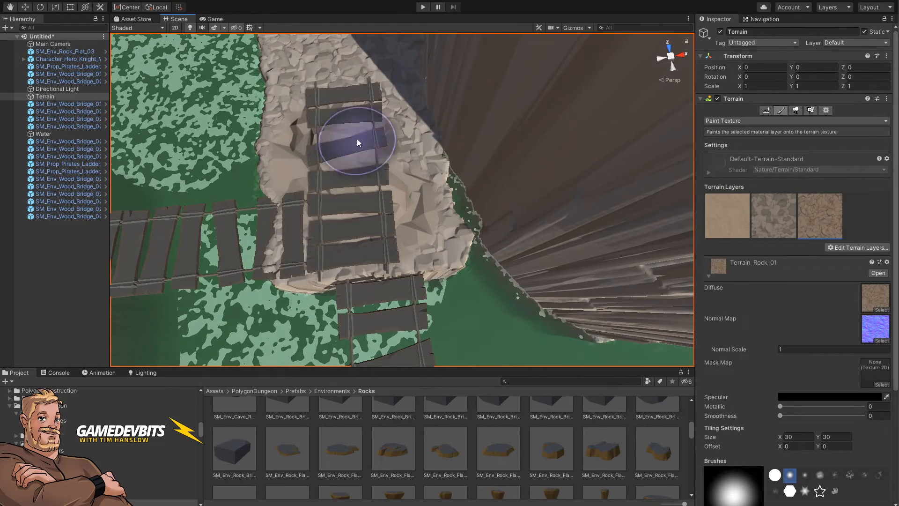
right_click_drag(314, 240, 393, 241)
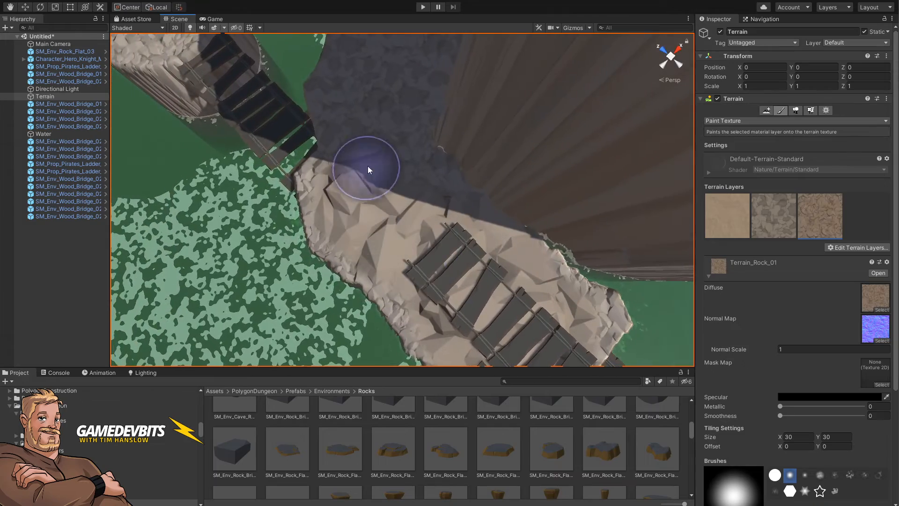
right_click_drag(375, 176, 458, 212)
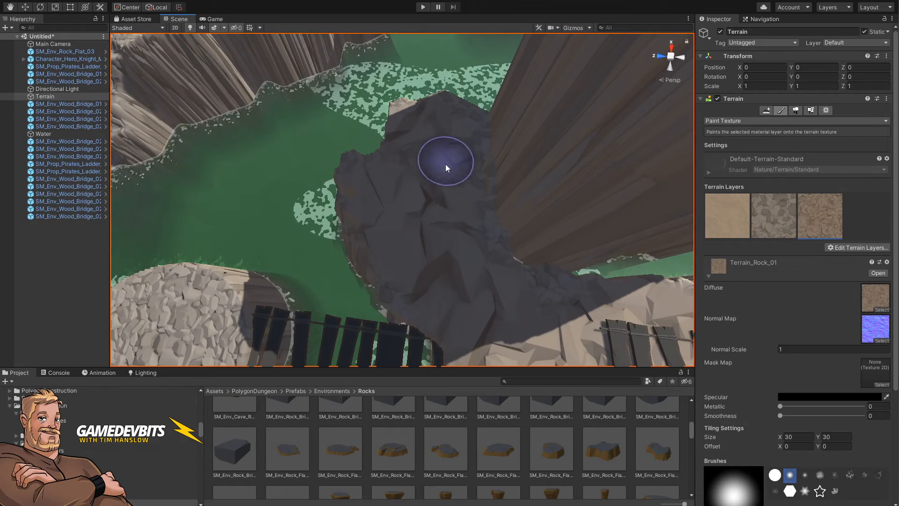
right_click_drag(454, 143, 473, 190)
mouse_move(473, 189)
left_mouse_down()
mouse_move(453, 142)
mouse_move(417, 172)
mouse_move(489, 162)
mouse_move(462, 145)
mouse_move(447, 157)
mouse_move(450, 131)
mouse_move(576, 159)
mouse_move(399, 198)
left_mouse_up()
right_click_drag(399, 198, 634, 168)
Step: Enlarge the brush and paint the rock layer along the plateau top beside the basin
key("s")
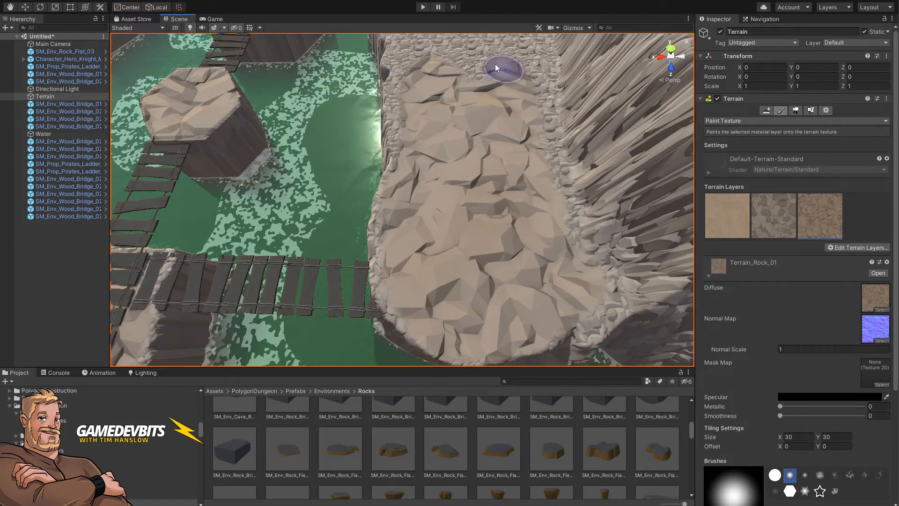
key("w")
right_click_drag(450, 171, 416, 260)
key("s")
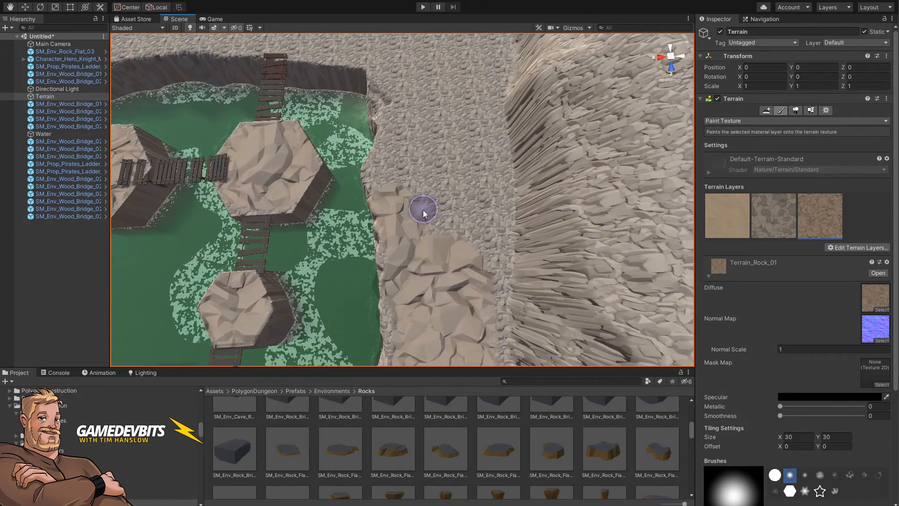
left_click_drag(423, 209, 418, 214)
key("bracketright")
key("bracketright")
key("bracketright")
key("bracketright")
key("bracketright")
key("bracketright")
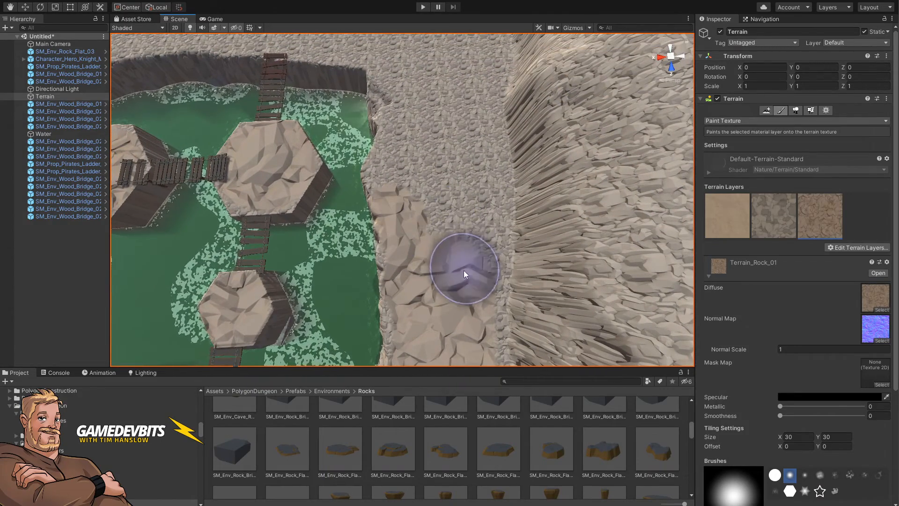
left_click_drag(465, 274, 445, 229)
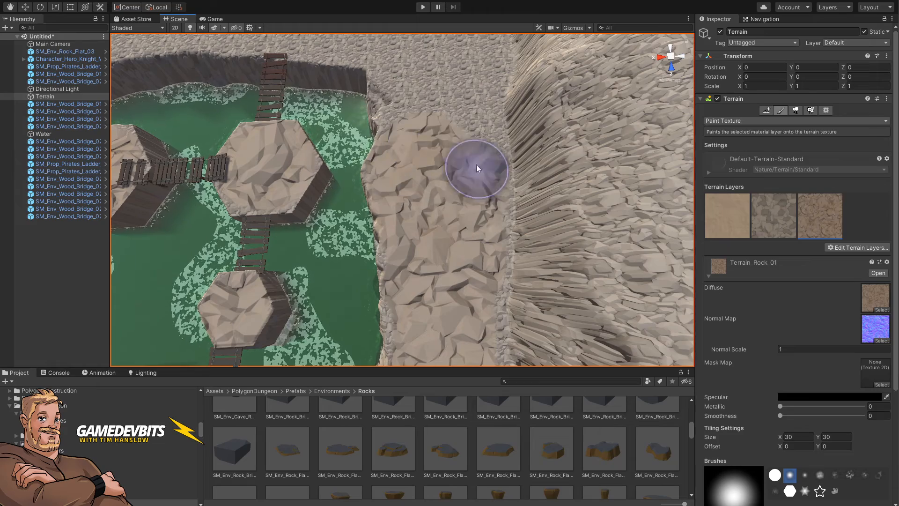
left_click_drag(473, 83, 418, 120)
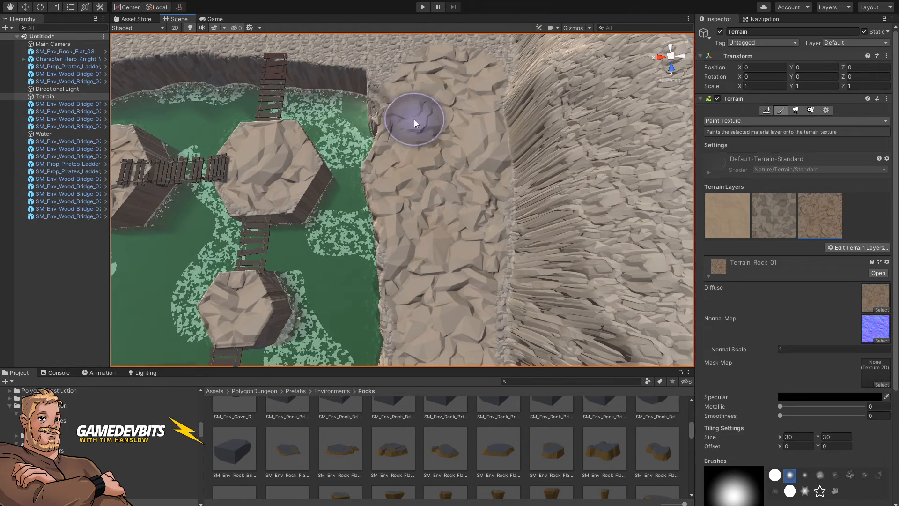
Step: Paint the rock layer across the upper plateau rim around the basin
key("w")
right_click_drag(454, 155, 452, 201)
key("s")
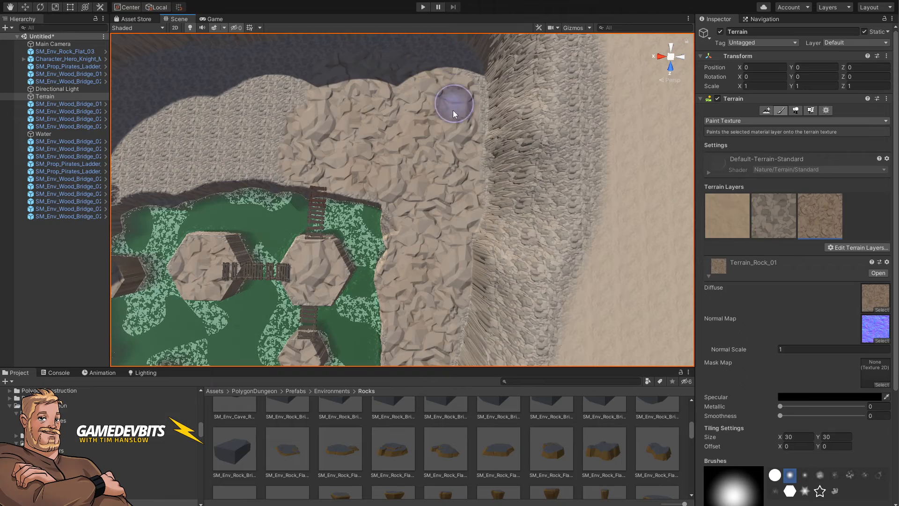
mouse_move(441, 77)
left_mouse_down()
mouse_move(248, 74)
mouse_move(285, 104)
left_mouse_up()
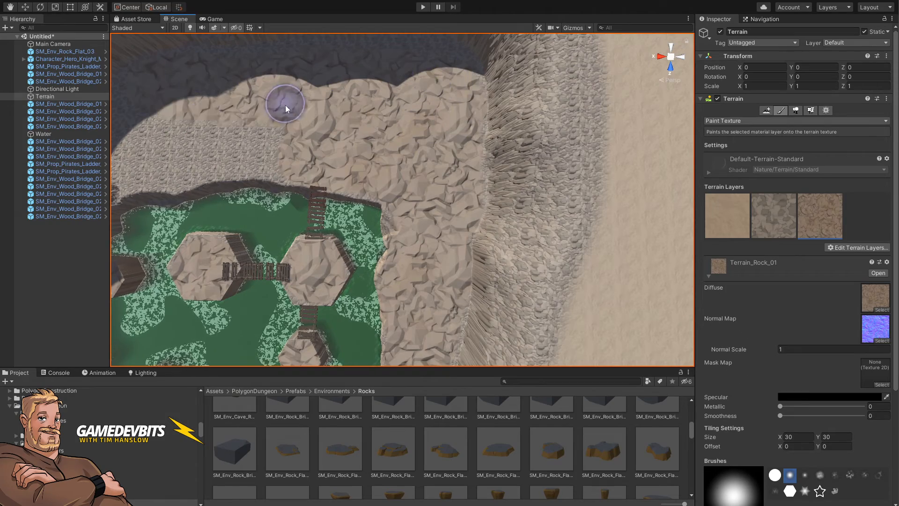
mouse_move(265, 139)
left_mouse_down()
mouse_move(189, 162)
mouse_move(168, 119)
mouse_move(281, 159)
left_mouse_up()
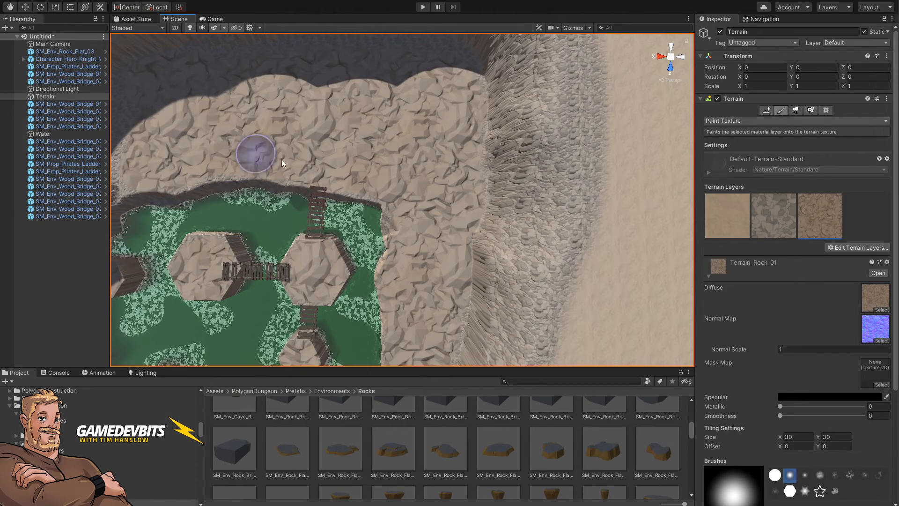
mouse_move(293, 160)
right_mouse_down()
mouse_move(282, 136)
mouse_move(302, 146)
mouse_move(278, 157)
right_mouse_up()
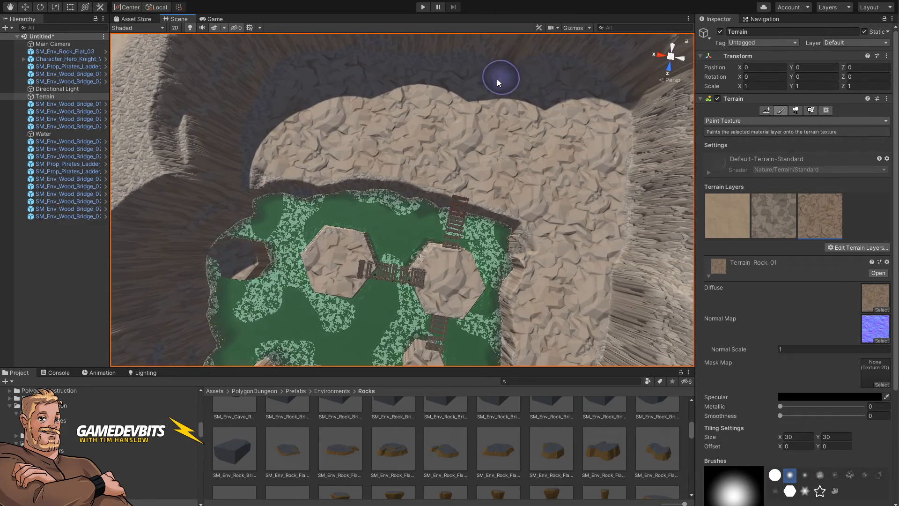
right_click_drag(287, 109, 452, 164)
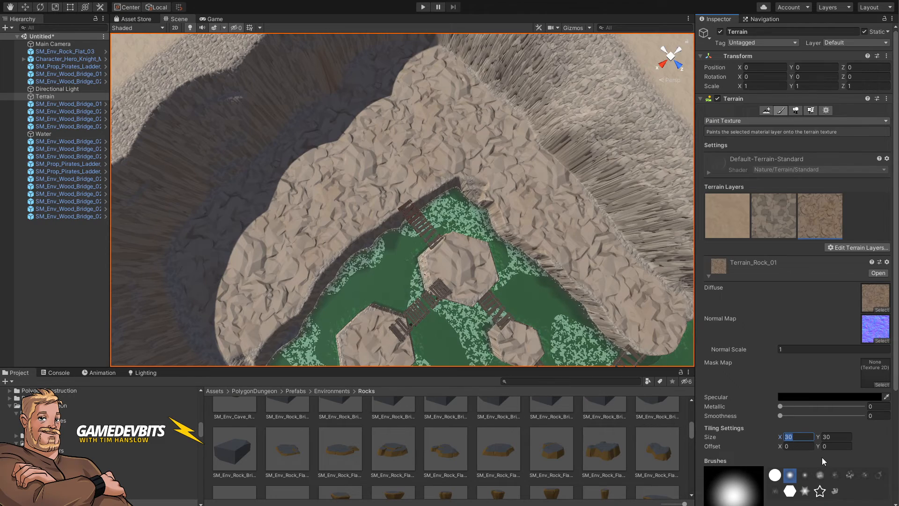
Step: Set the rock layer's tiling size to 10 by 10
type("10")
key("Tab")
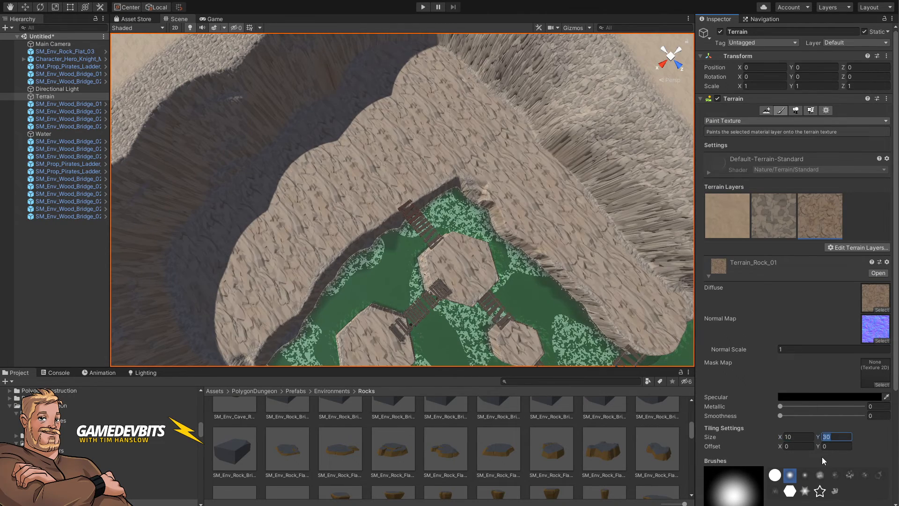
type("10")
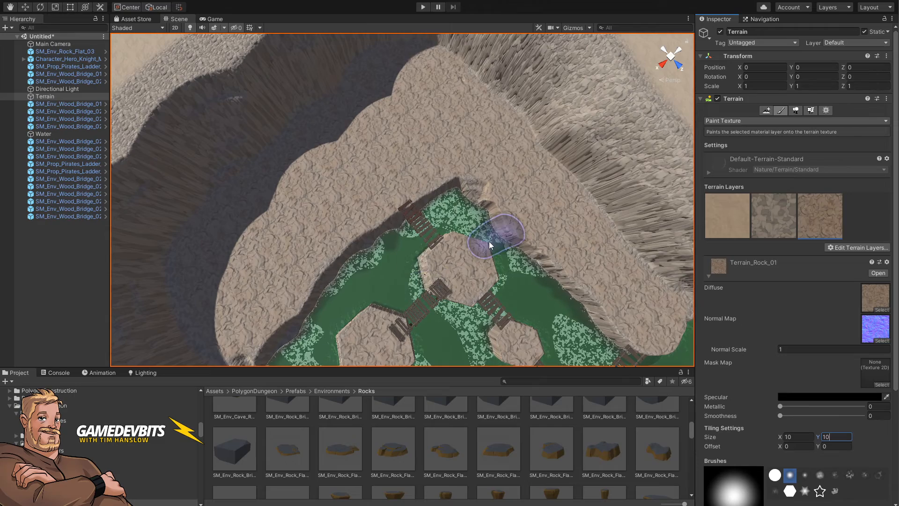
Step: Paint the retiled rock layer over the plateau and a tall pillar top
scroll(327, 237, "up", 10)
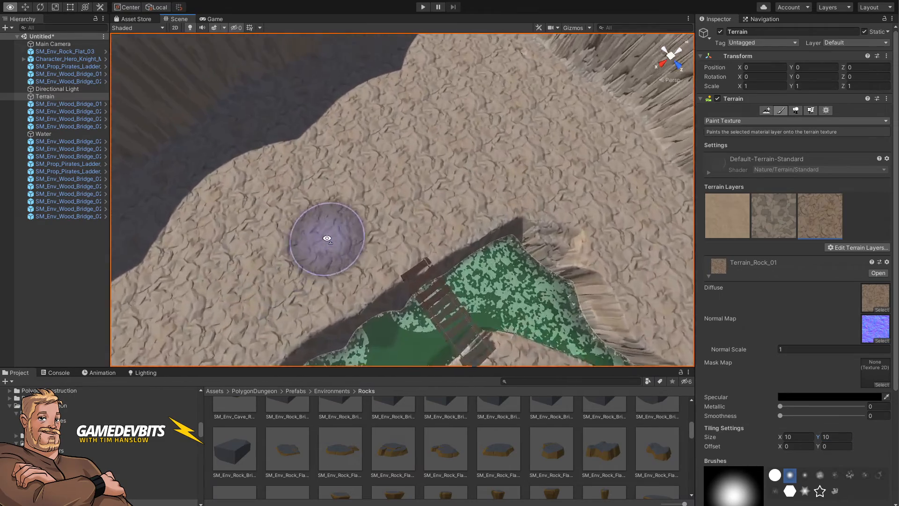
right_click_drag(327, 237, 458, 88)
key("w")
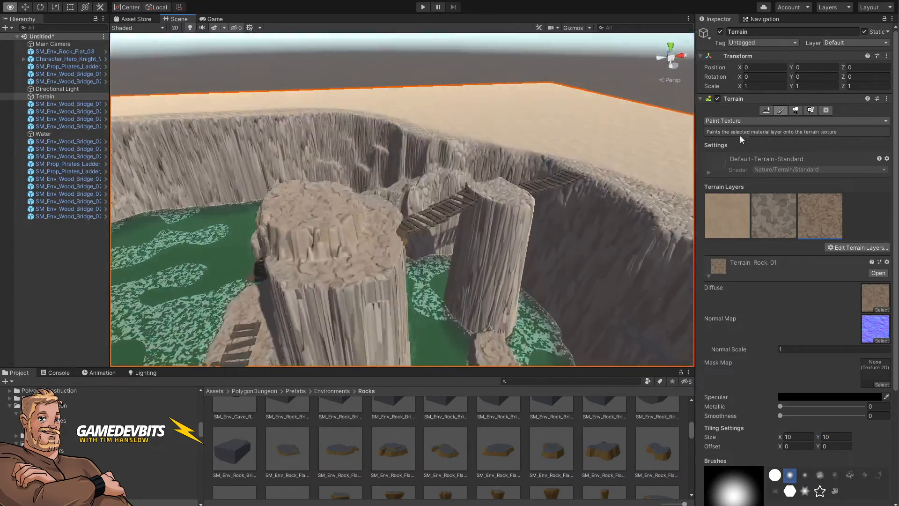
mouse_move(706, 166)
right_mouse_down()
mouse_move(662, 171)
mouse_move(648, 186)
mouse_move(477, 265)
right_mouse_up()
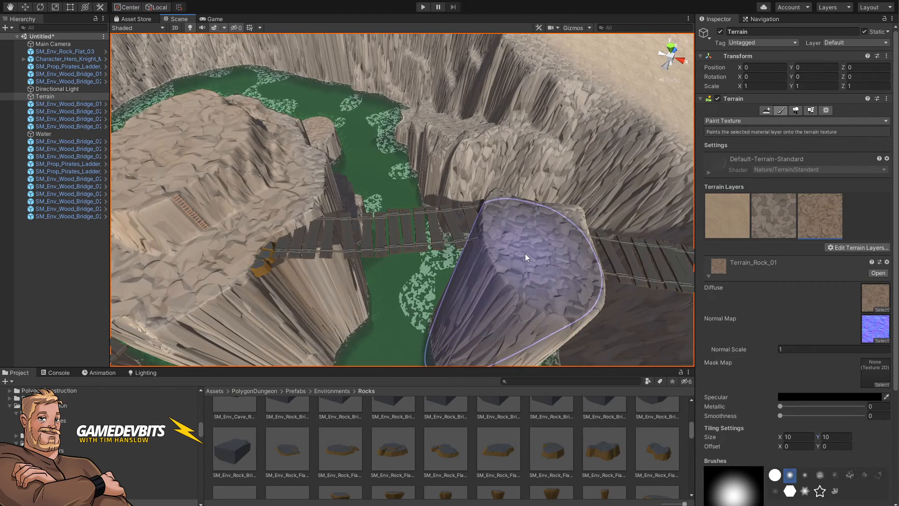
Step: Shrink the brush and paint the rock layer onto the top of the near pillar
key("bracketleft")
key("bracketleft")
key("bracketleft")
key("bracketleft")
key("bracketleft")
key("bracketleft")
key("bracketleft")
key("bracketleft")
mouse_move(526, 224)
left_mouse_down()
mouse_move(531, 271)
mouse_move(555, 224)
mouse_move(527, 224)
mouse_move(566, 276)
mouse_move(515, 229)
left_mouse_up()
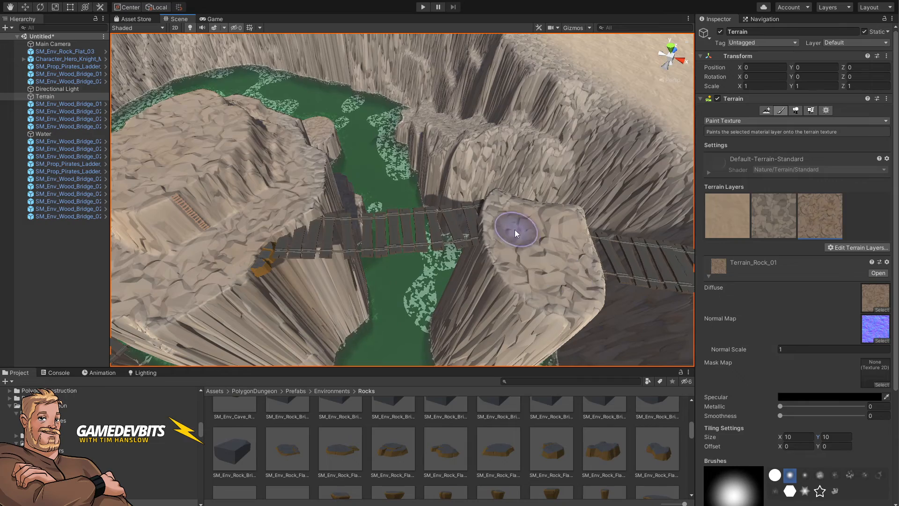
Step: Add Terrain_Meadow_Moss_01 as a new terrain layer
mouse_move(528, 297)
right_mouse_down()
mouse_move(431, 241)
mouse_move(212, 252)
mouse_move(183, 232)
mouse_move(187, 241)
mouse_move(251, 209)
mouse_move(377, 205)
right_mouse_up()
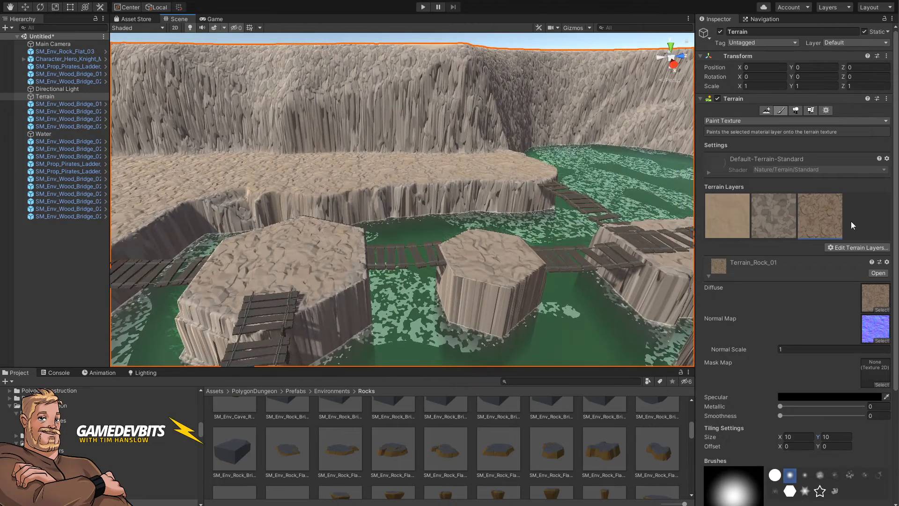
left_click(858, 247)
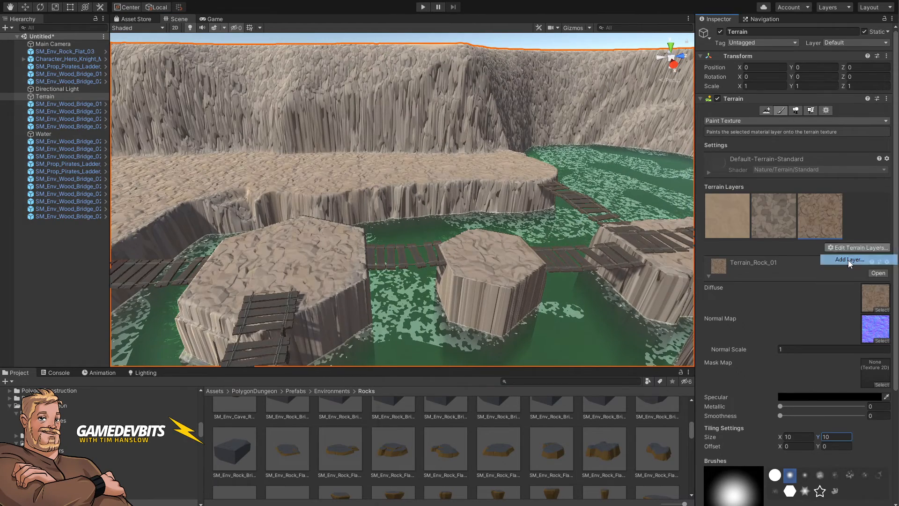
left_click(850, 261)
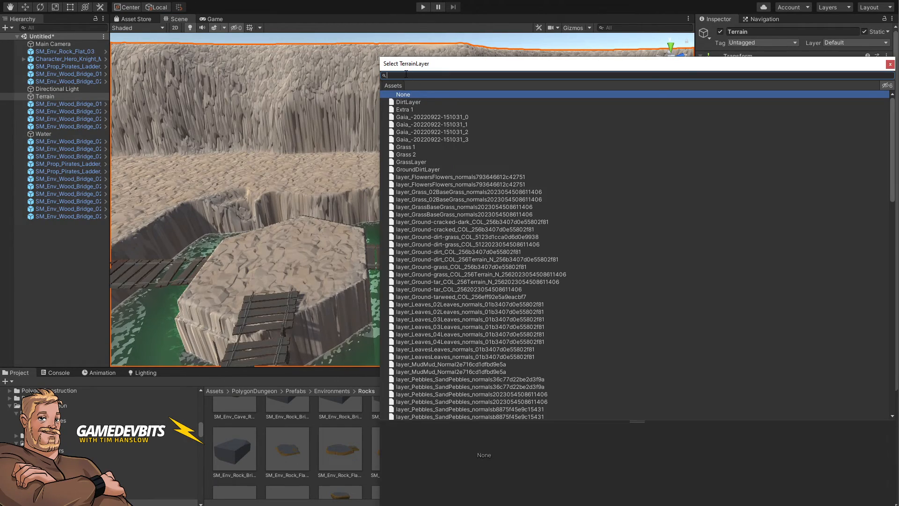
type("moss")
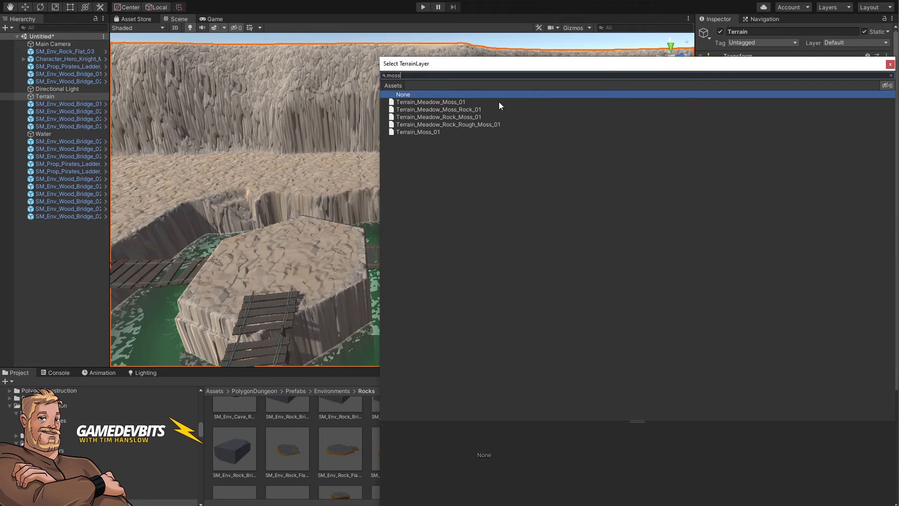
left_click(428, 102)
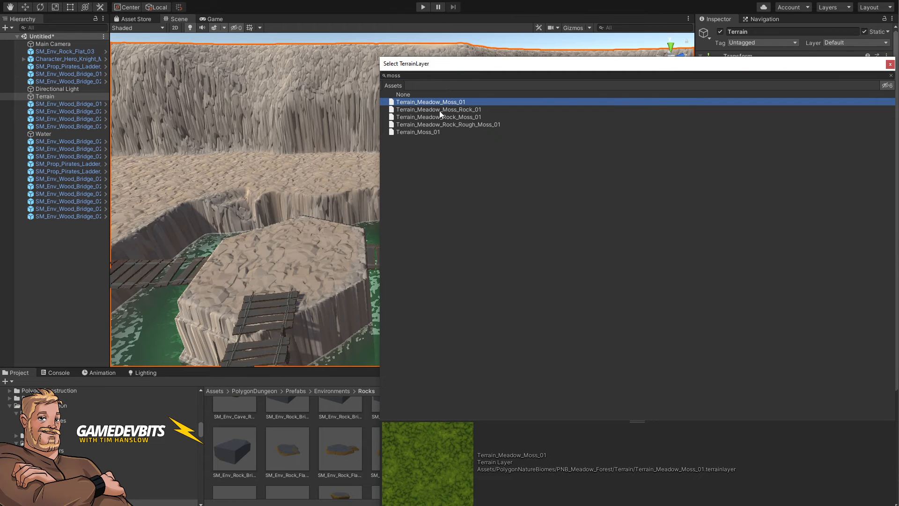
left_click(439, 109)
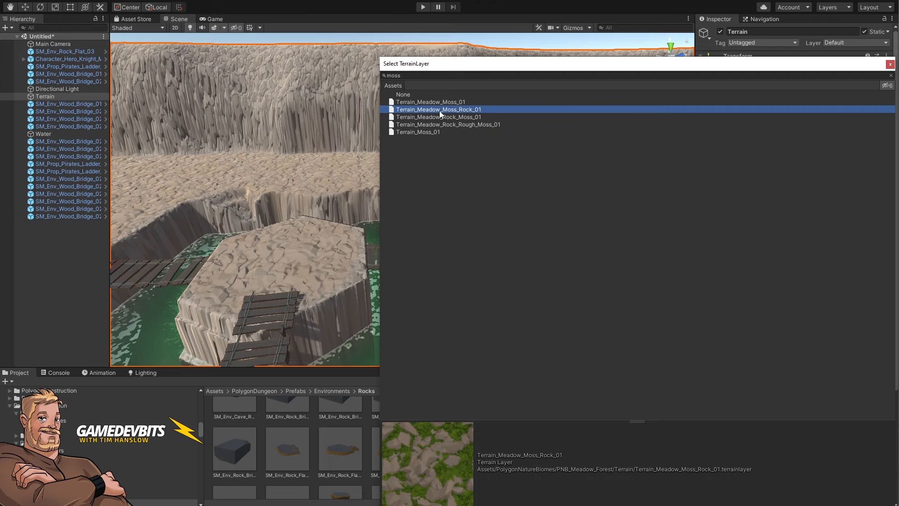
left_click(426, 102)
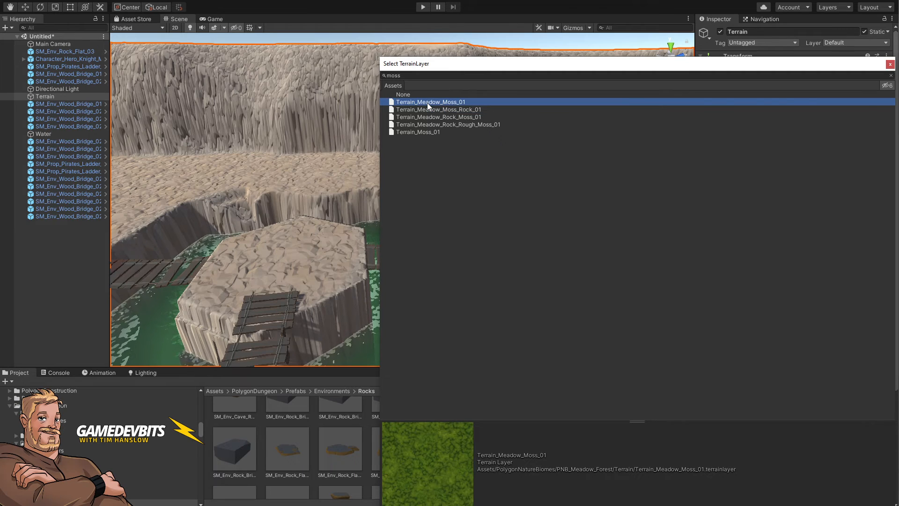
double_click(427, 103)
Step: Add Terrain_Meadow_Moss_Rock_01 as another terrain layer
left_click(850, 249)
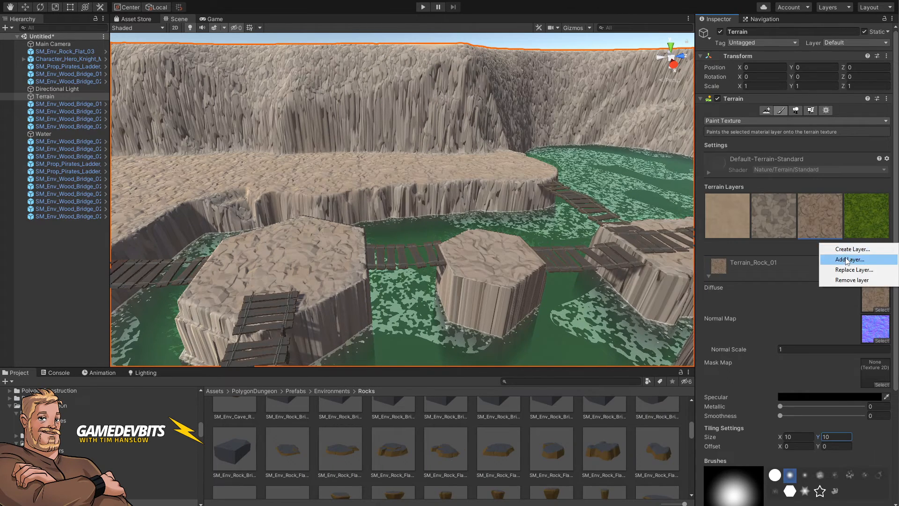
left_click(847, 260)
type("moss")
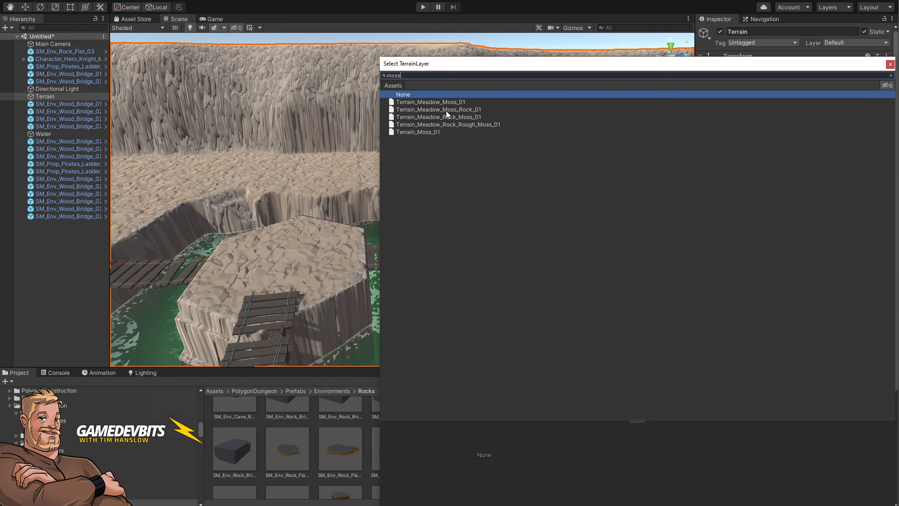
left_click(446, 110)
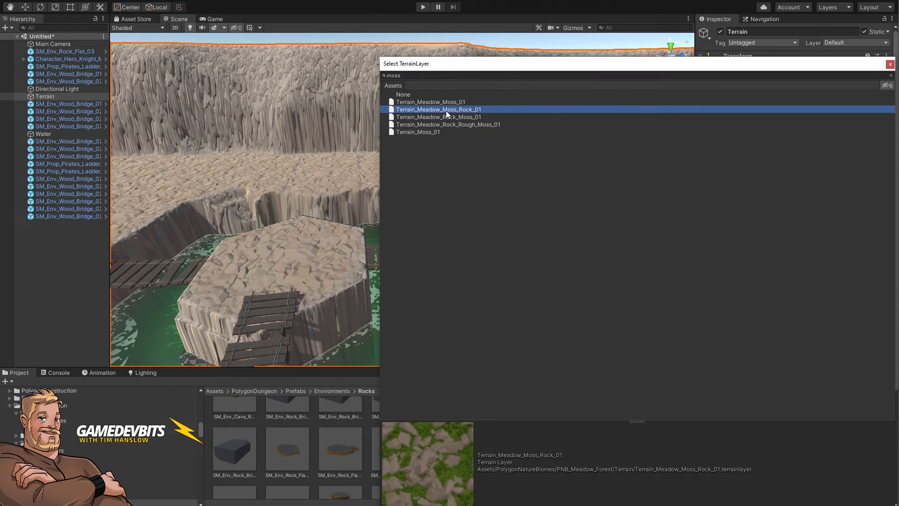
left_click(444, 117)
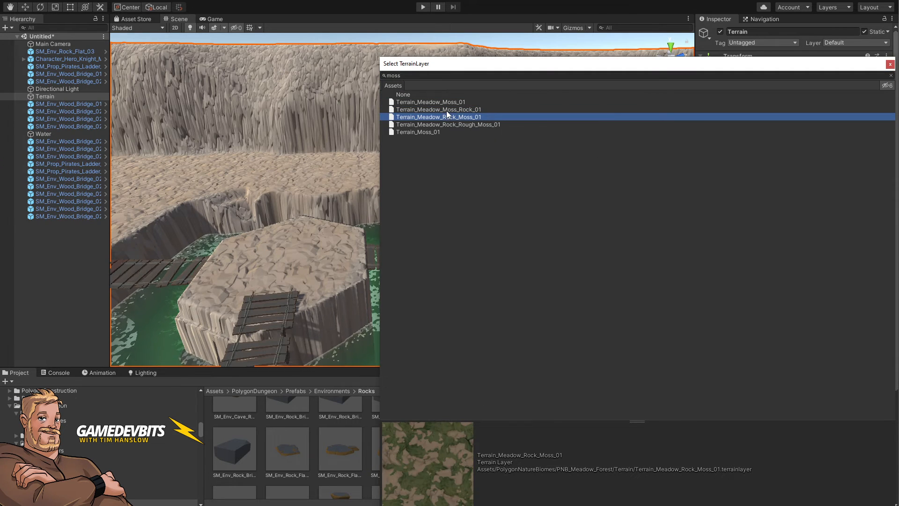
left_click(446, 110)
double_click(447, 111)
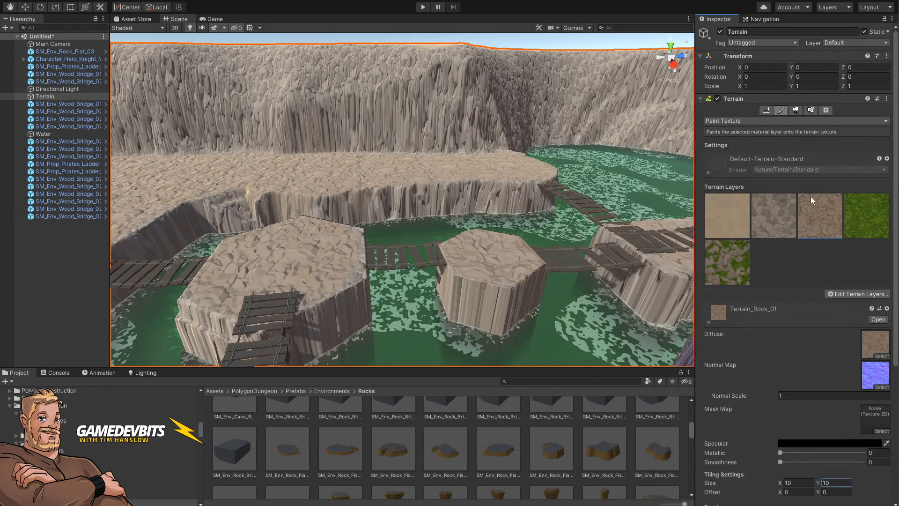
Step: Select the meadow moss layer and paint it down one cliff wall inside the basin
left_click(869, 220)
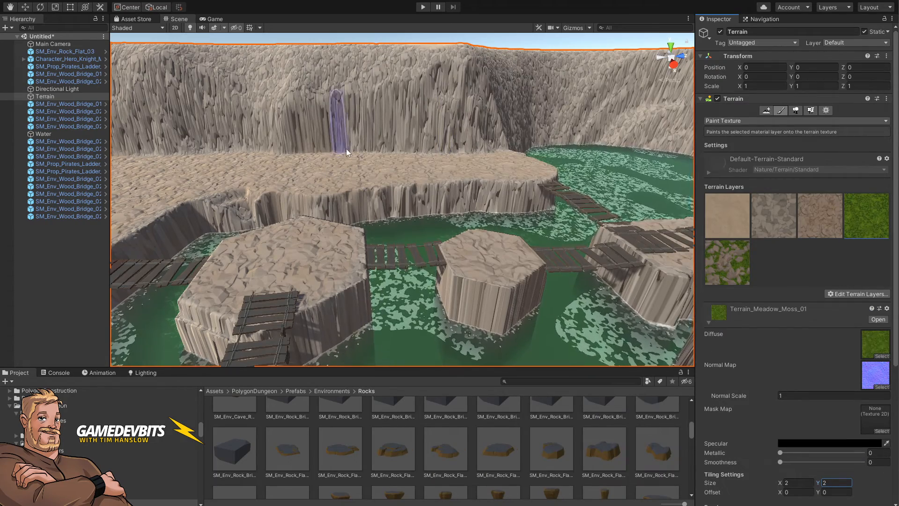
mouse_move(346, 151)
right_mouse_down()
mouse_move(109, 151)
mouse_move(116, 192)
mouse_move(95, 188)
right_mouse_up()
key("w")
key("e")
key("s")
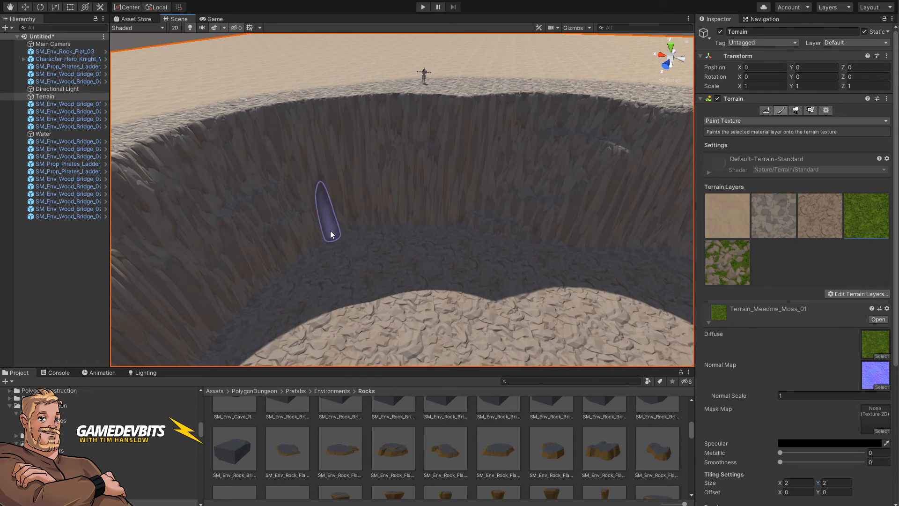
mouse_move(327, 232)
left_mouse_down()
mouse_move(235, 226)
mouse_move(249, 141)
mouse_move(186, 145)
mouse_move(271, 115)
mouse_move(263, 236)
left_mouse_up()
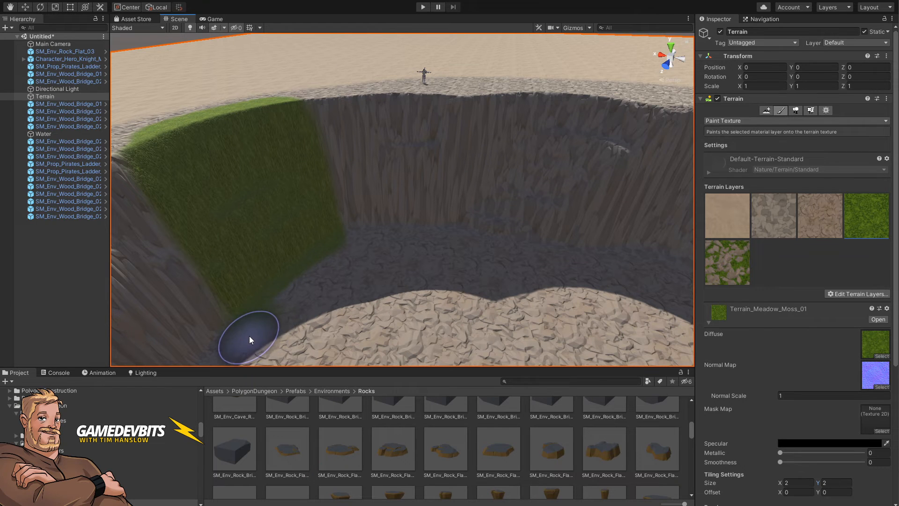
right_click_drag(283, 358, 257, 314)
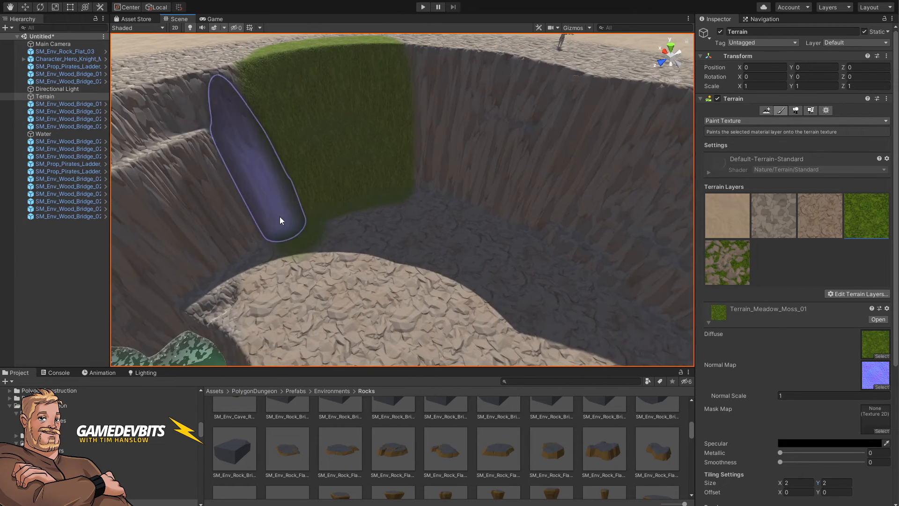
mouse_move(279, 217)
left_mouse_down()
mouse_move(289, 254)
mouse_move(295, 228)
mouse_move(340, 207)
left_mouse_up()
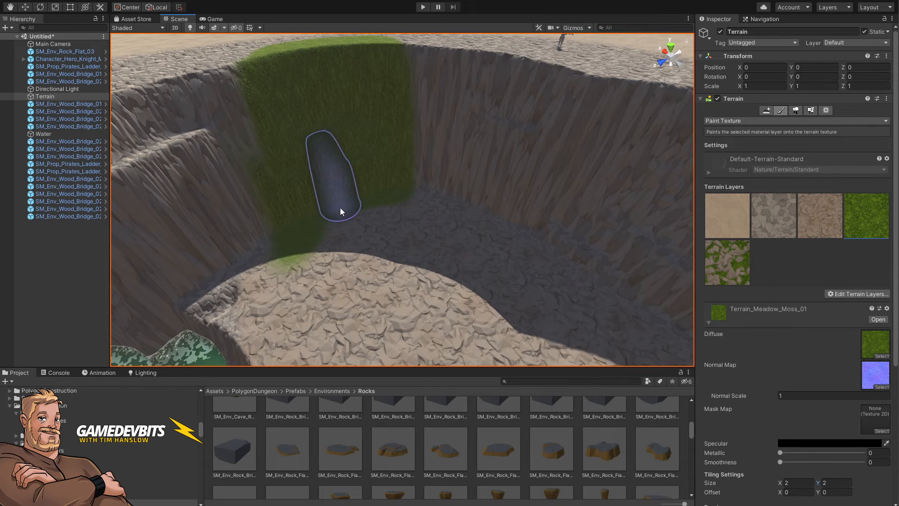
Step: Select the moss rock layer, lower brush opacity to about 55, and paint it across the basin floor
left_click(745, 263)
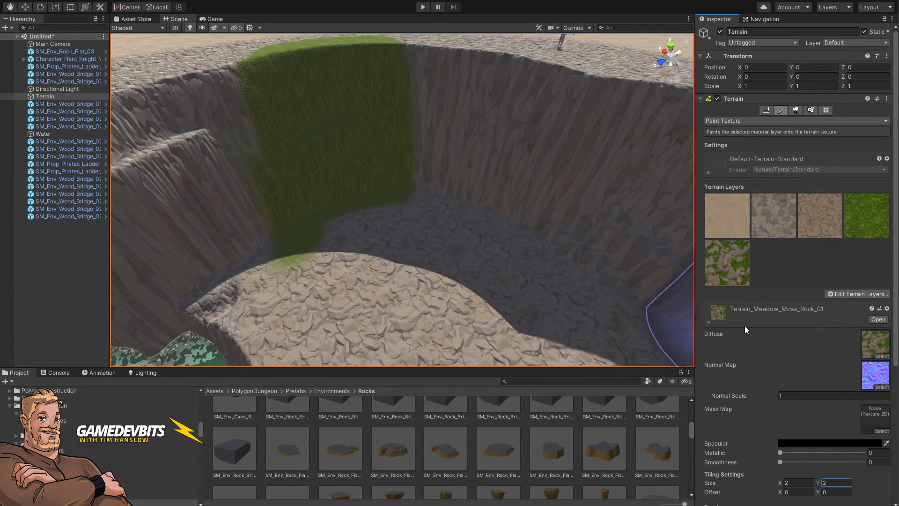
left_click(709, 322)
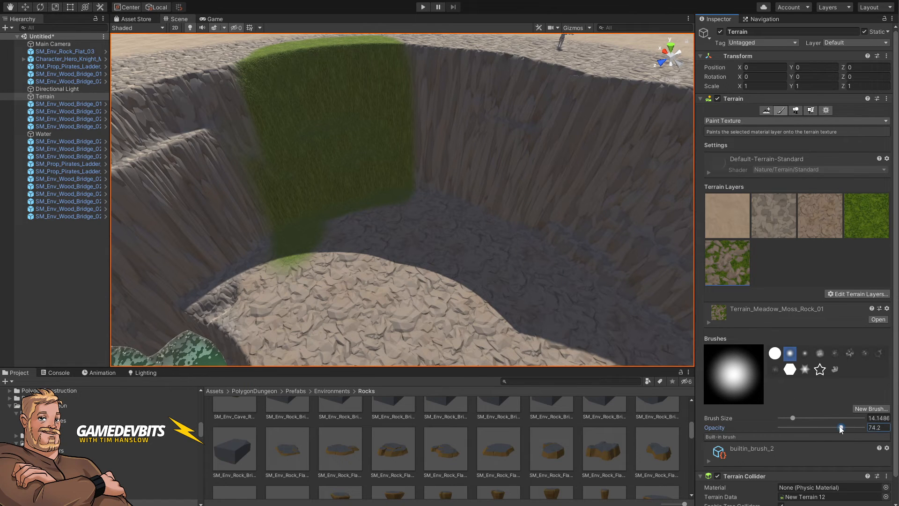
left_click_drag(825, 427, 825, 428)
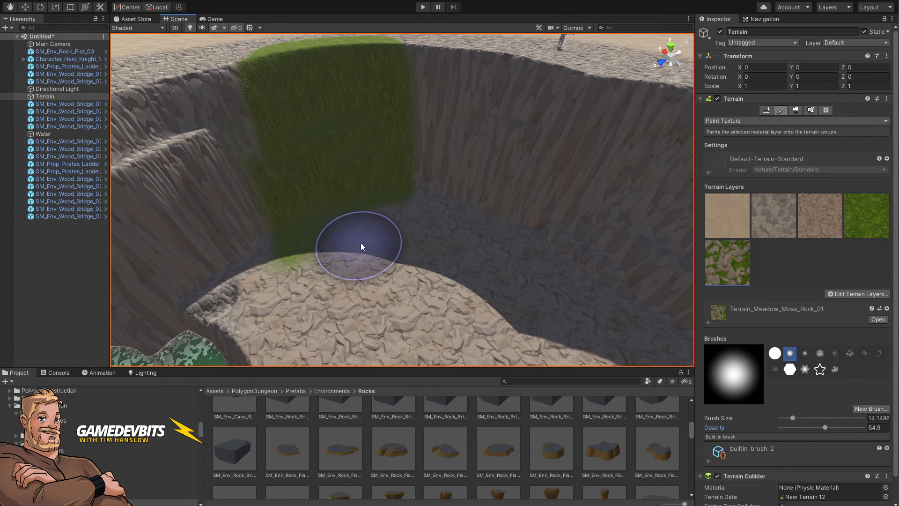
left_click_drag(374, 281, 315, 254)
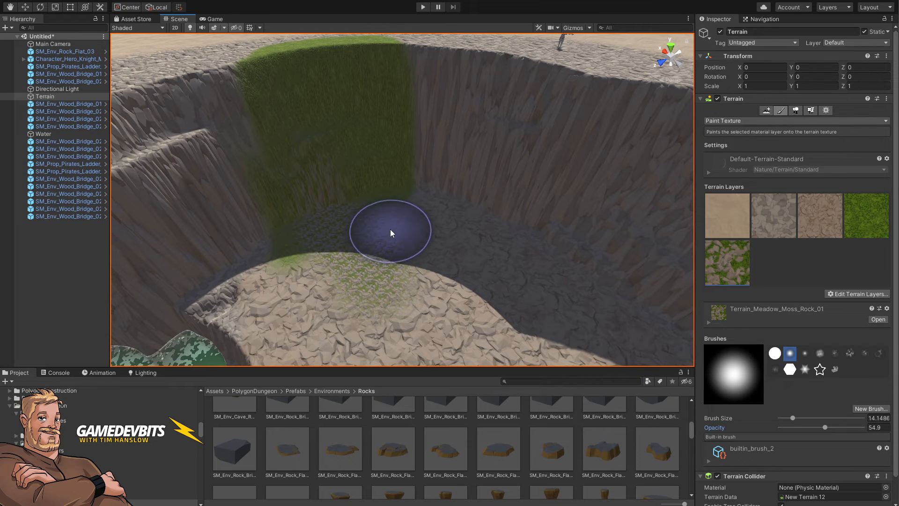
right_click_drag(515, 316, 475, 211)
Step: Place a rock pillar prefab in the basin and scale it up to about 6.9
key("w")
key("s")
key("e")
left_click(481, 146)
key("w")
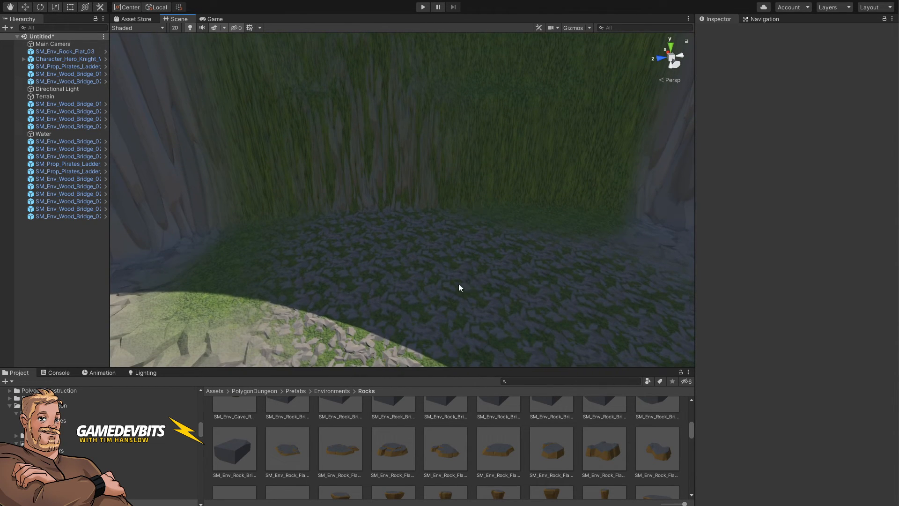
right_click_drag(389, 280, 308, 245)
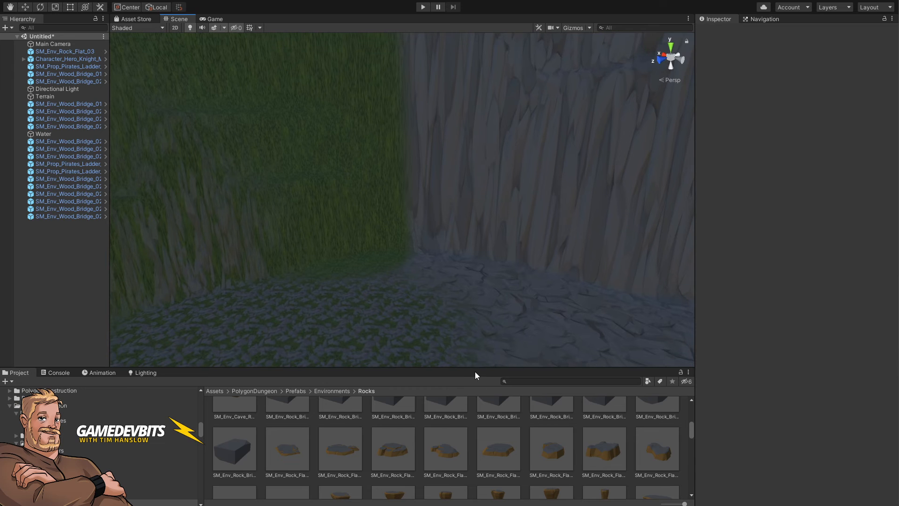
left_click_drag(473, 368, 464, 216)
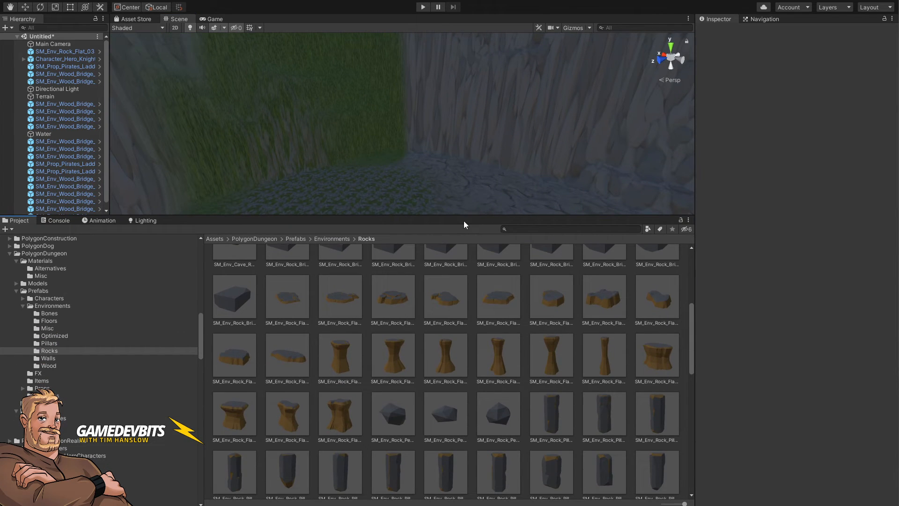
left_click_drag(492, 175, 718, 56)
key("r")
right_click_drag(475, 165, 453, 199)
Step: Raise the rock pillar higher in the basin
key("a")
key("s")
key("w")
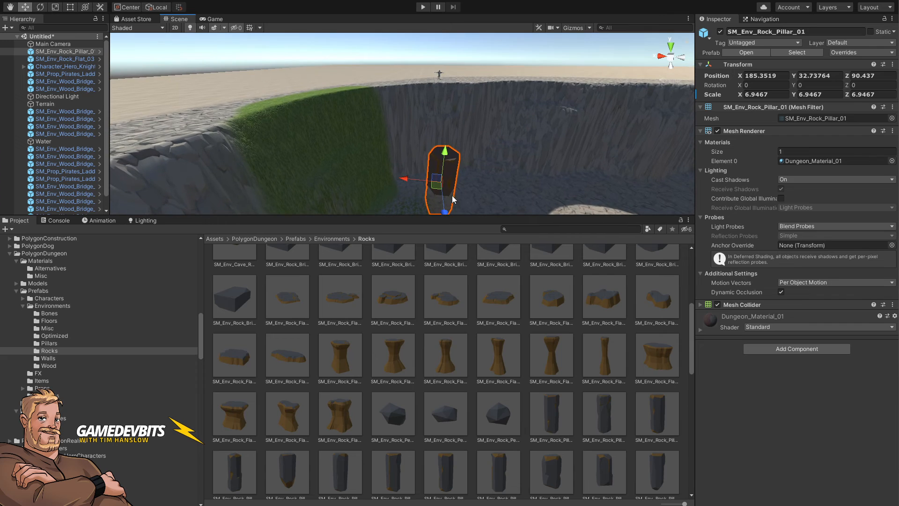
left_click_drag(439, 190, 430, 174)
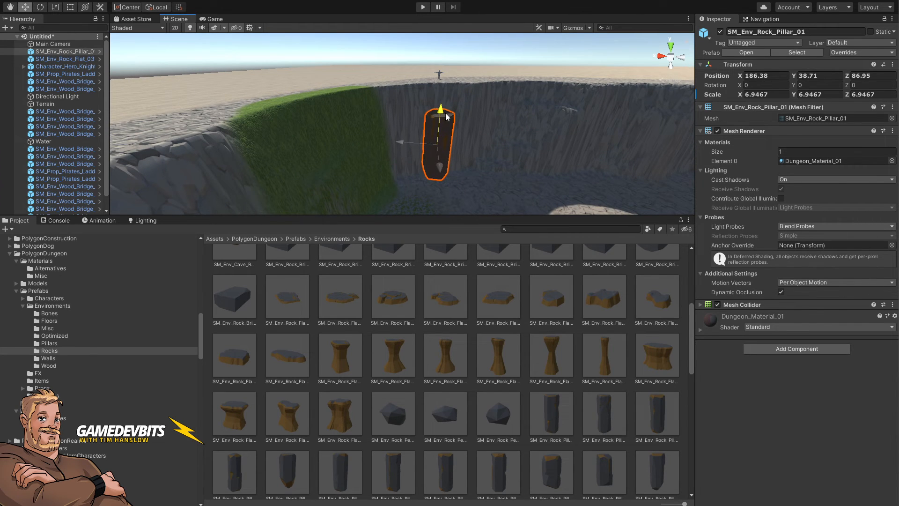
Step: Apply the Dungeons_Texture_02 material to the rock pillar
left_click(494, 55)
key("w")
right_click_drag(493, 117, 544, 141)
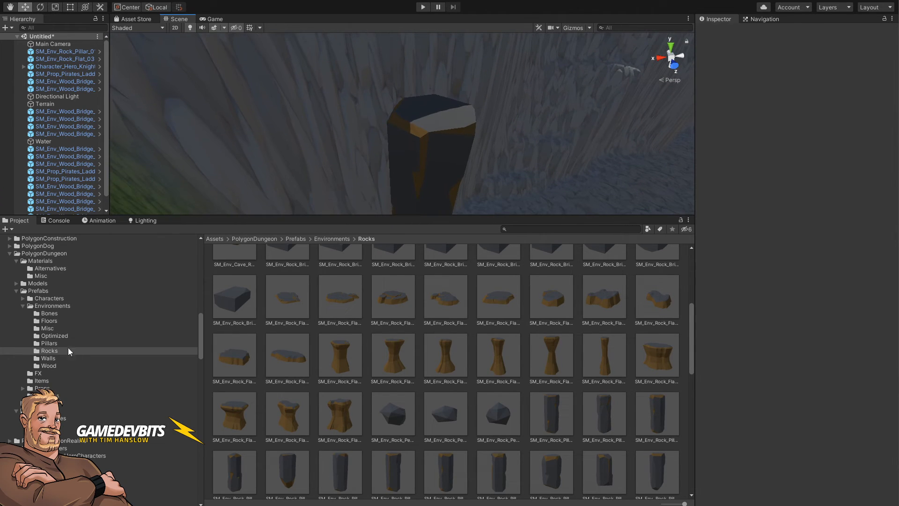
left_click(42, 410)
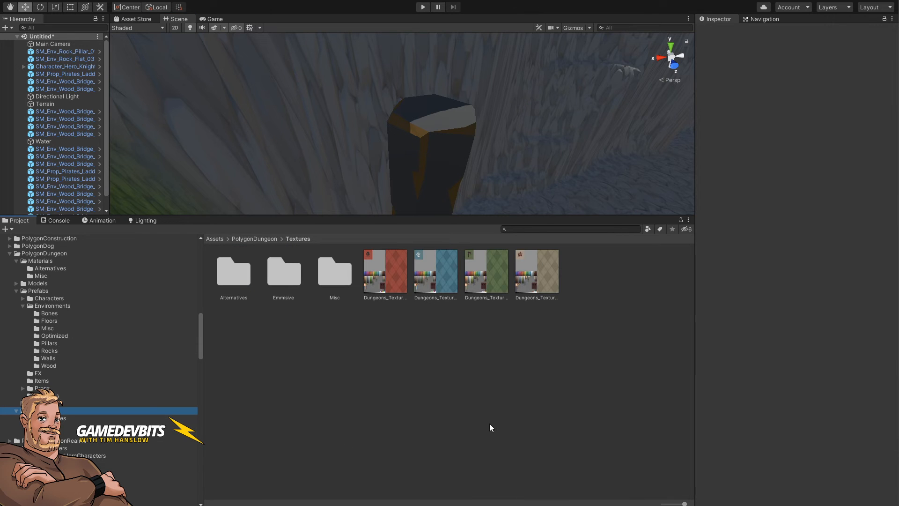
left_click_drag(420, 97, 489, 270)
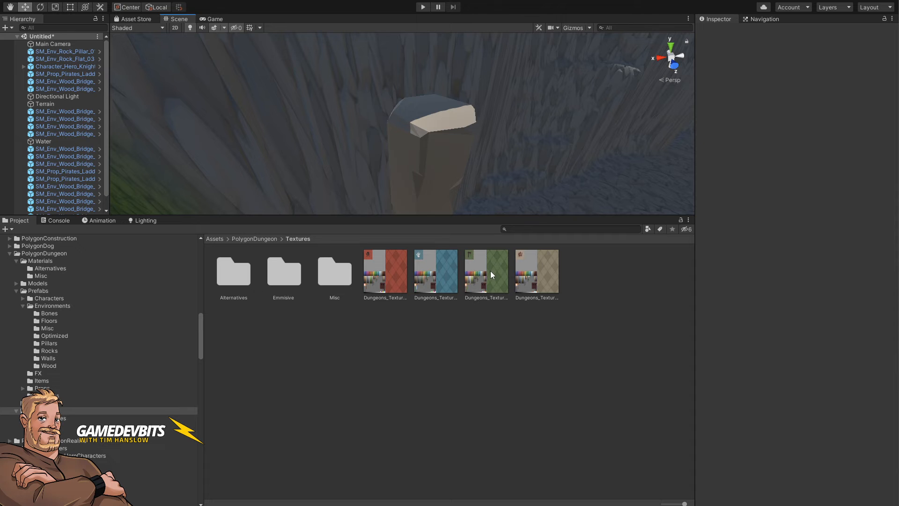
right_click_drag(467, 168, 407, 176)
left_click(403, 168)
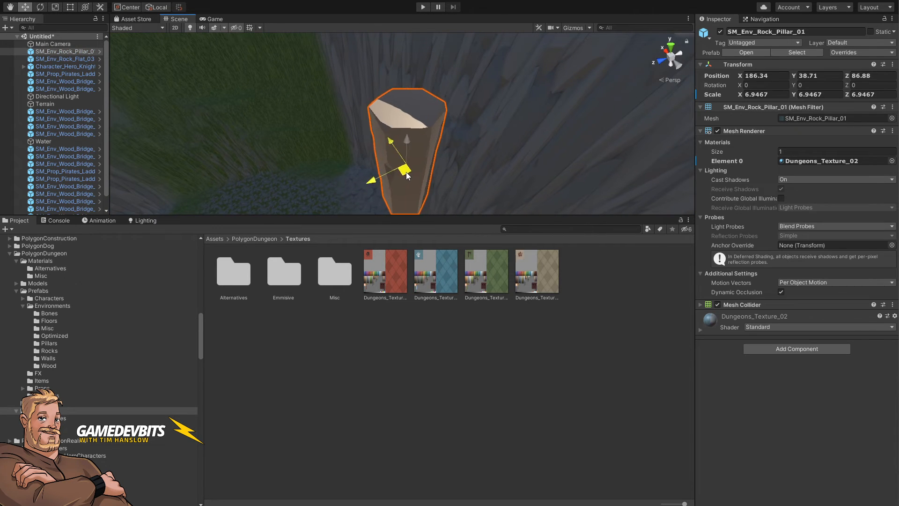
Step: Reposition the rock pillar and scale it up to about 11
left_click_drag(406, 172, 440, 151)
key("r")
mouse_move(440, 151)
right_mouse_down()
mouse_move(706, 164)
mouse_move(600, 142)
mouse_move(443, 156)
right_mouse_up()
left_click(442, 157)
scroll(441, 162, "down", 10)
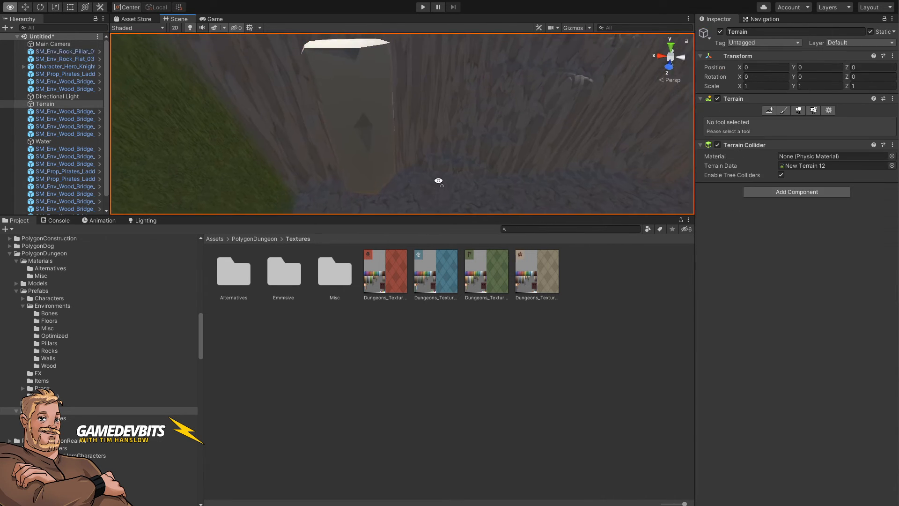
left_click(417, 158)
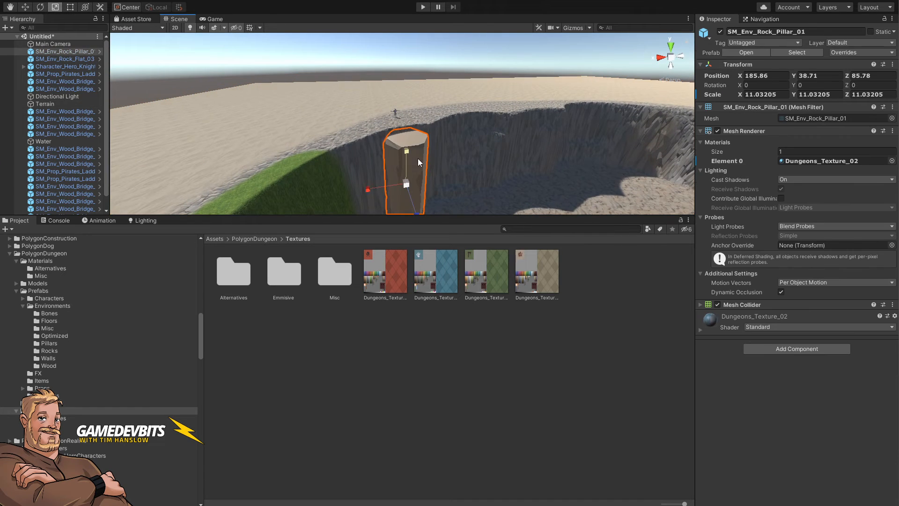
Step: Move the rock pillar down and duplicate it
key("w")
right_click_drag(418, 158, 440, 190)
key("ctrl+d")
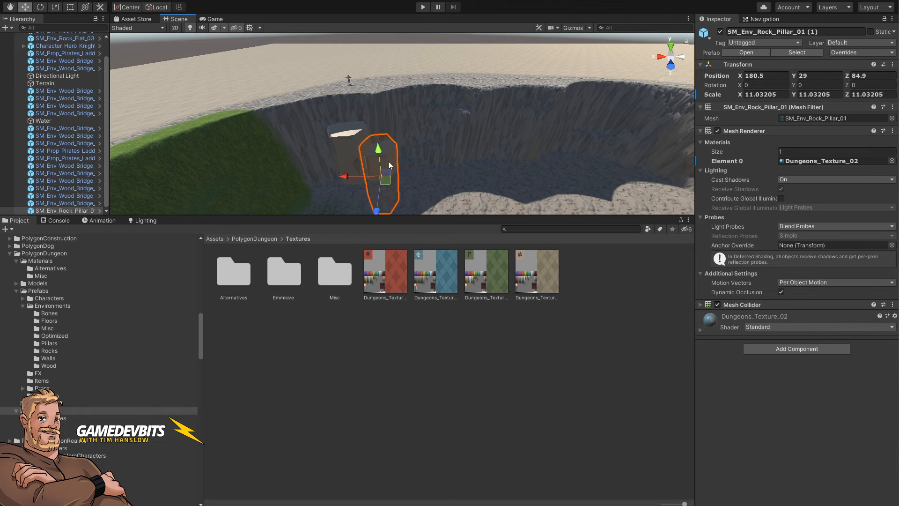
Step: Select the water plane and raise it in the basin to a height of about 41.1
left_click(411, 64)
right_click_drag(411, 65, 836, 109)
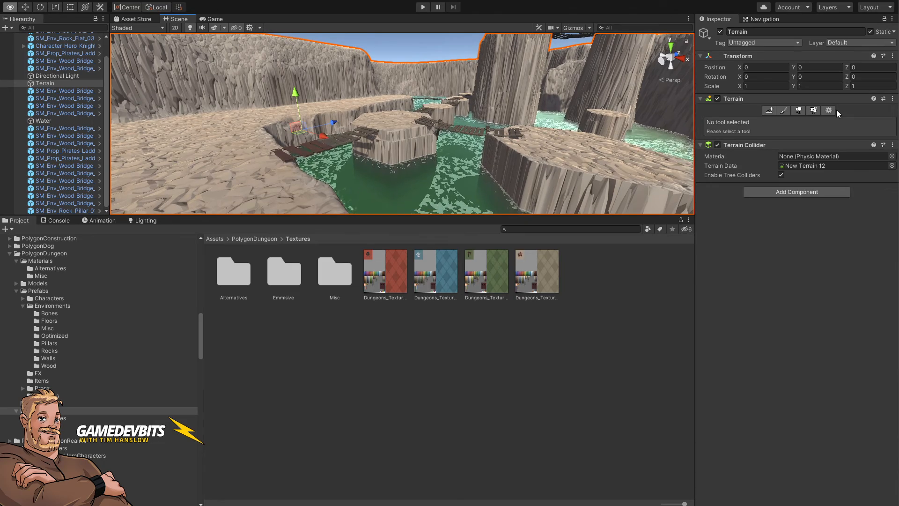
key("f")
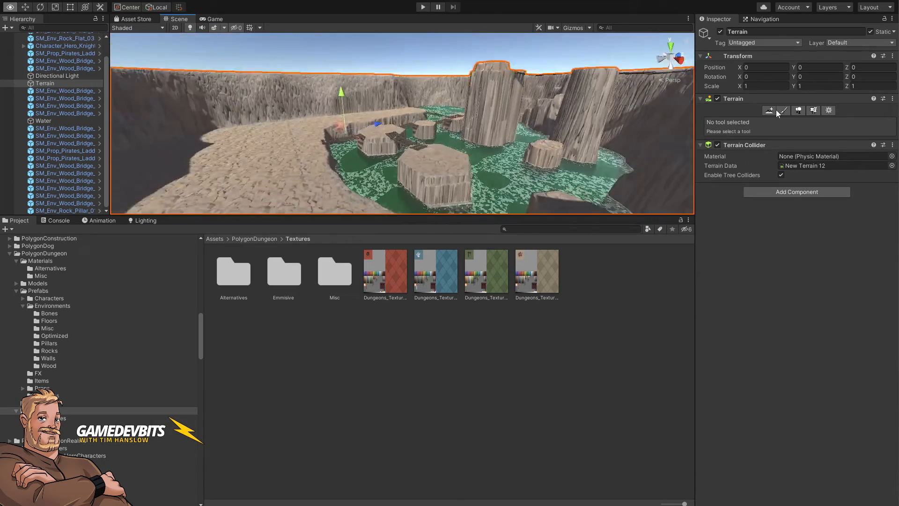
left_click_drag(699, 158, 669, 240, "alt")
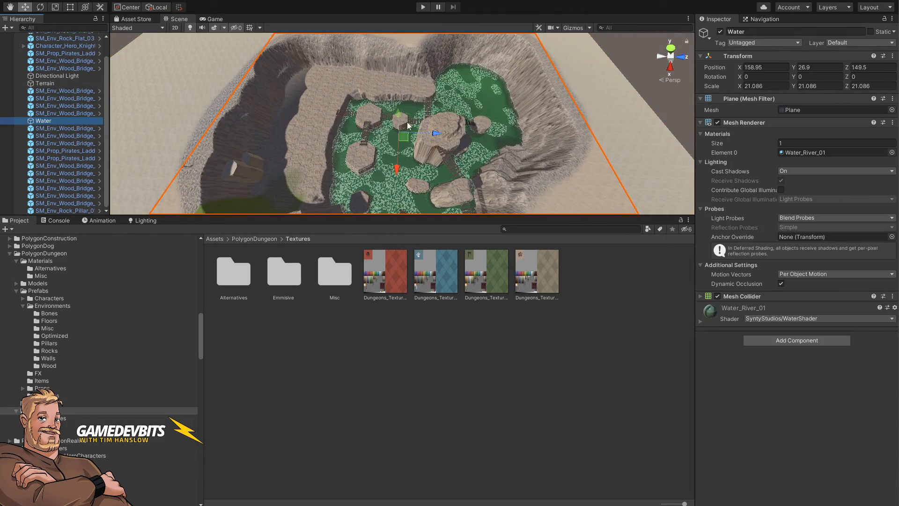
left_click_drag(400, 113, 405, 131)
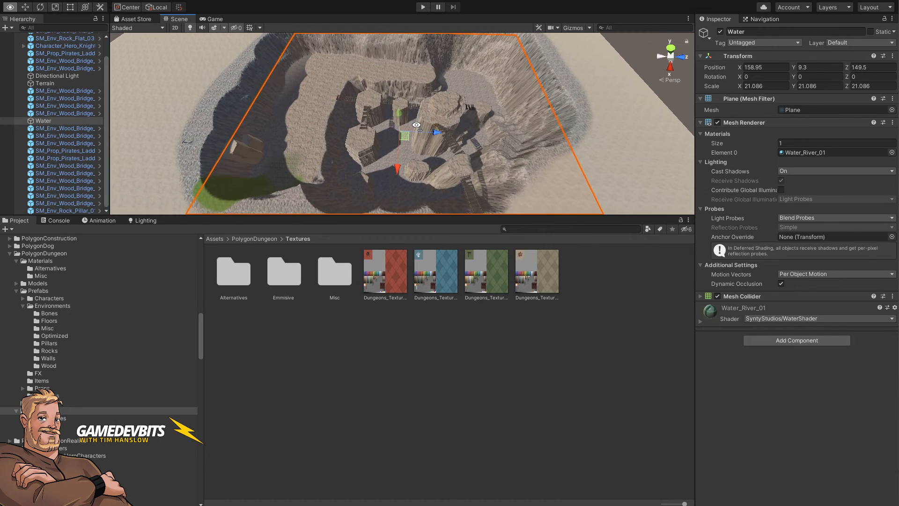
left_click_drag(403, 131, 402, 116)
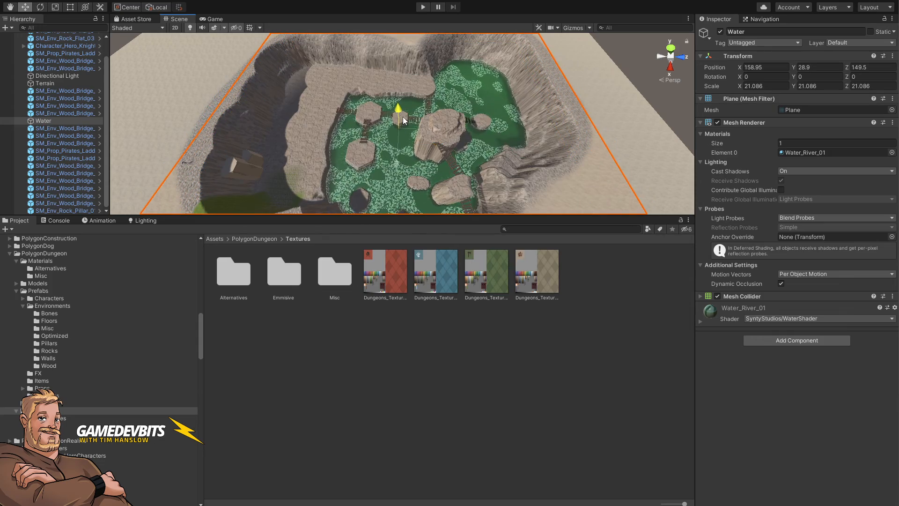
left_click_drag(429, 155, 709, 53, "alt")
key("w")
right_click_drag(708, 53, 439, 151)
key("f")
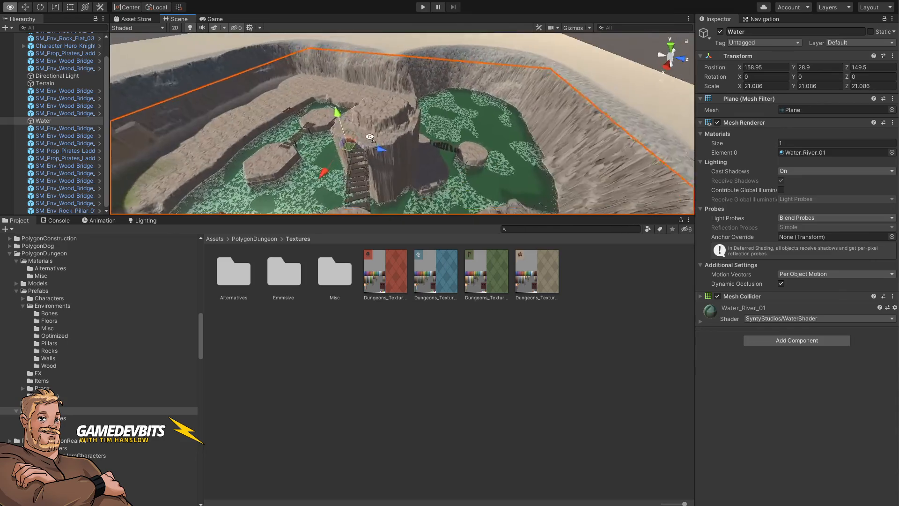
left_click_drag(394, 100, 392, 85)
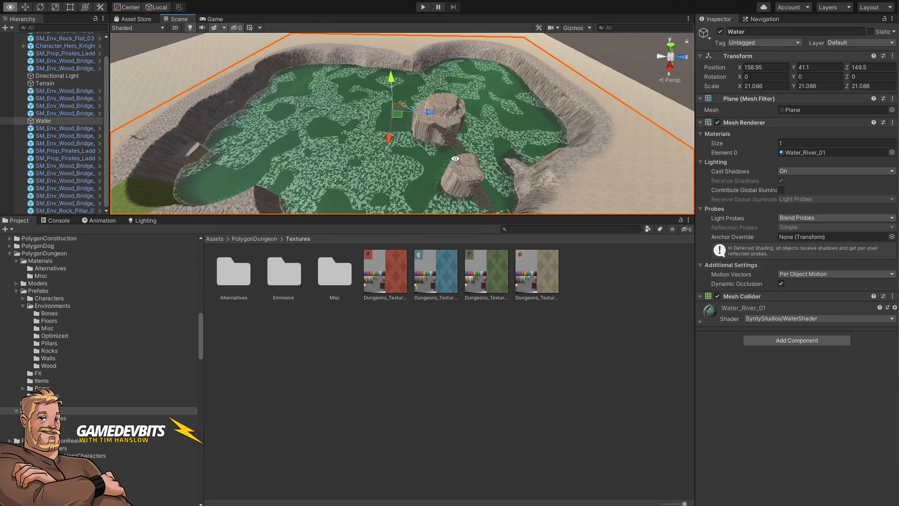
Step: Fly through the scene to inspect the water level around the pillars and bridges
right_click_drag(459, 159, 441, 105)
key("w")
key("s")
key("w")
key("w")
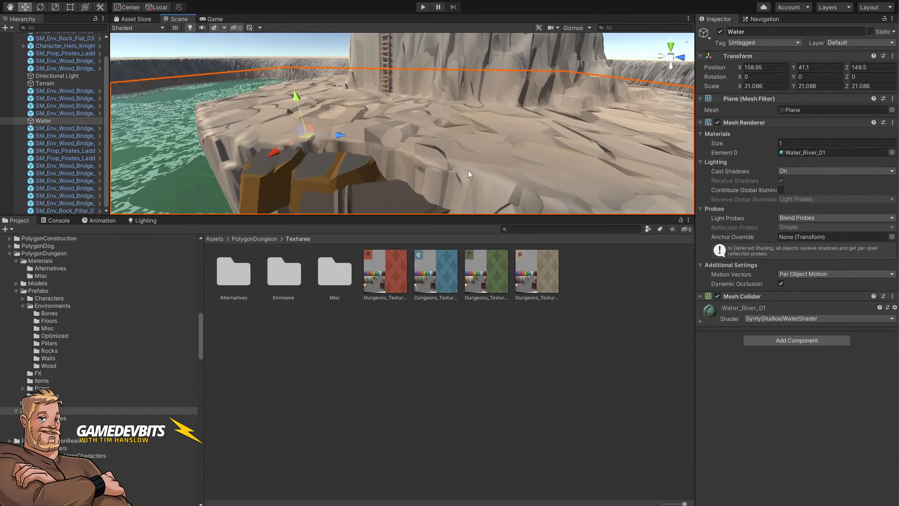
key("s")
right_click_drag(470, 175, 525, 192)
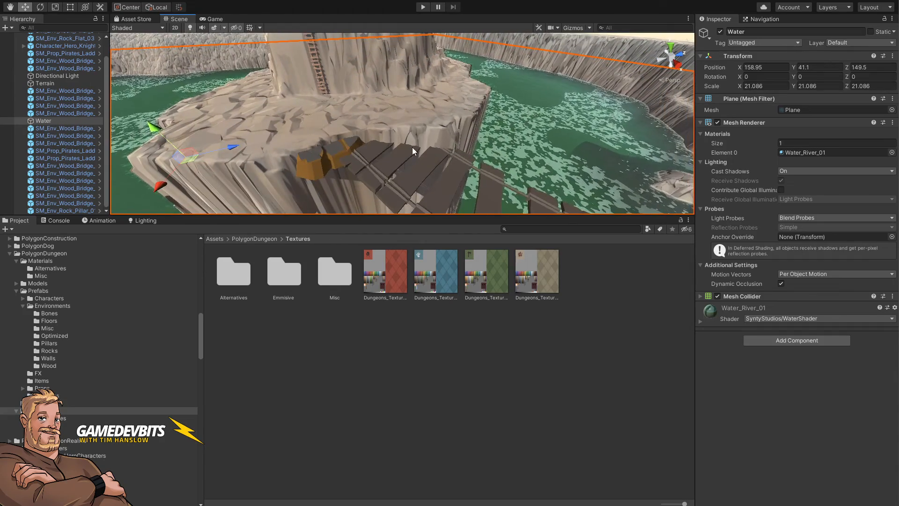
key("s")
right_click_drag(412, 151, 281, 118)
key("d")
key("w")
key("a")
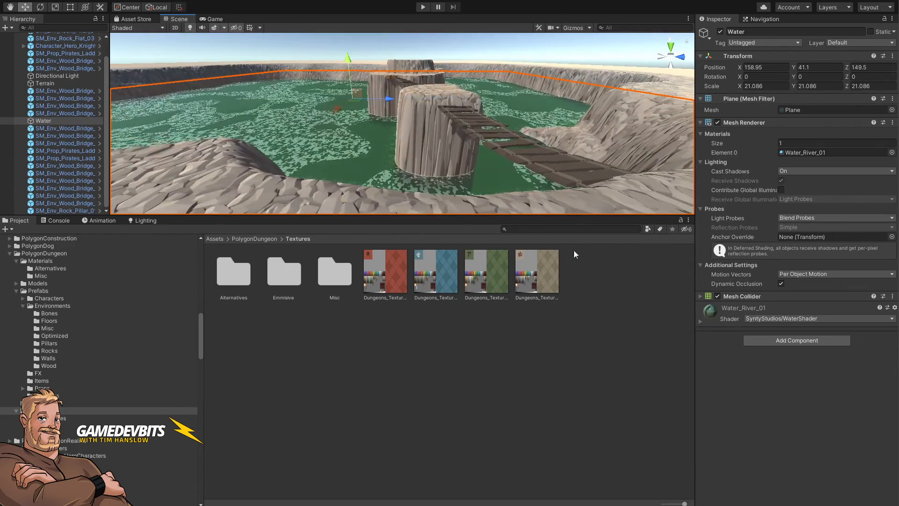
Step: Filter the project assets to water materials and apply the Water_River_01 material to the water plane
left_click(647, 229)
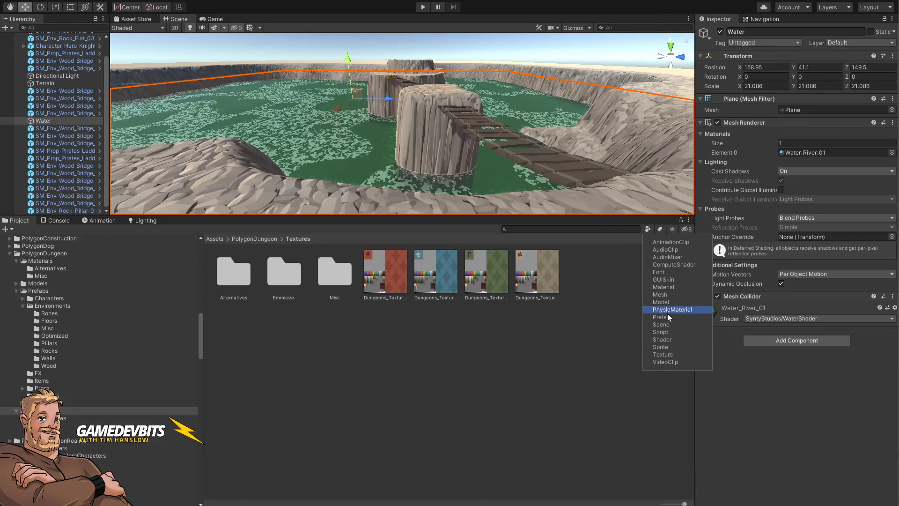
left_click(663, 287)
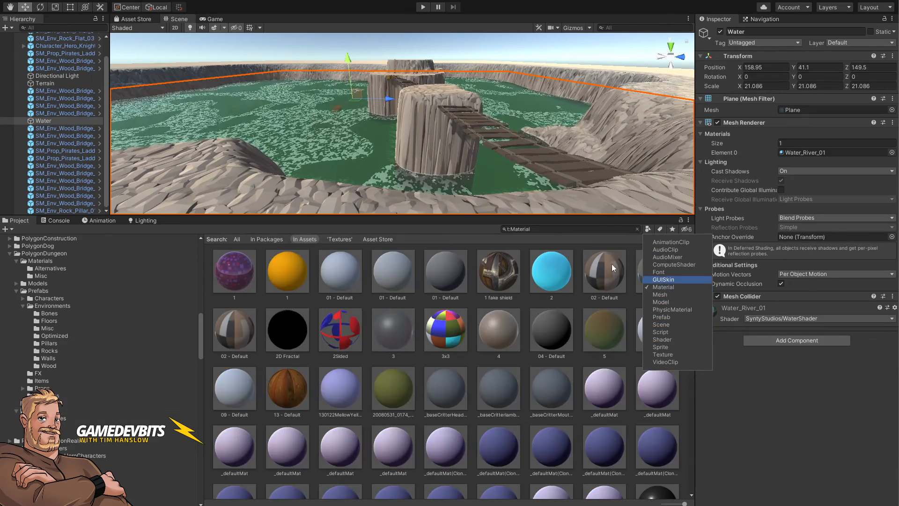
left_click(550, 230)
key("BackSpace")
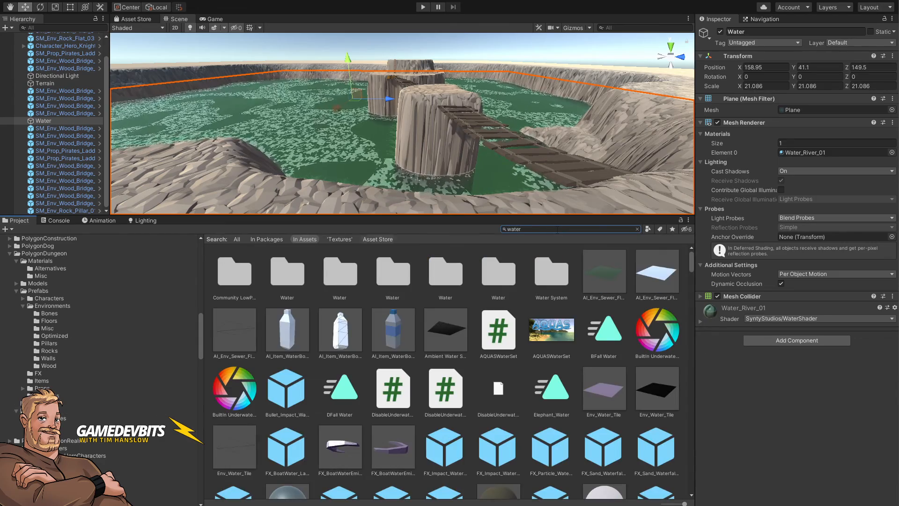
left_click(647, 229)
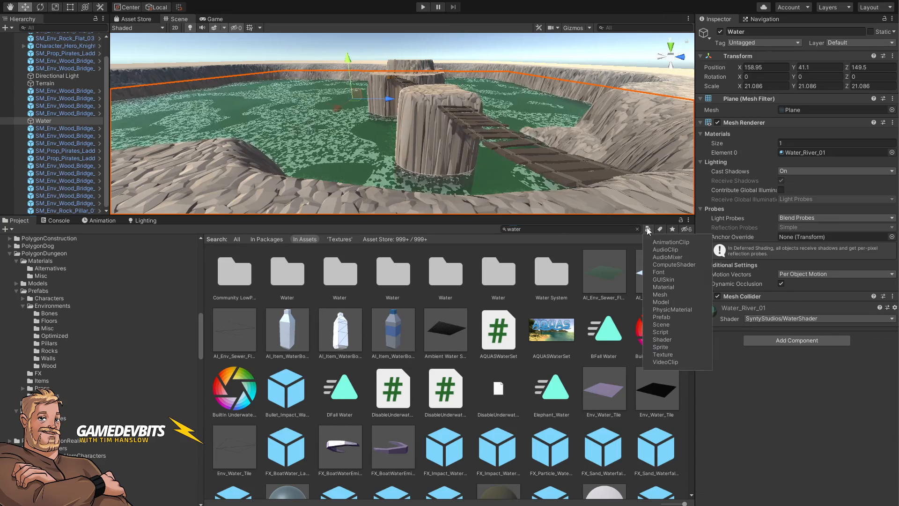
left_click(673, 290)
left_click(548, 345)
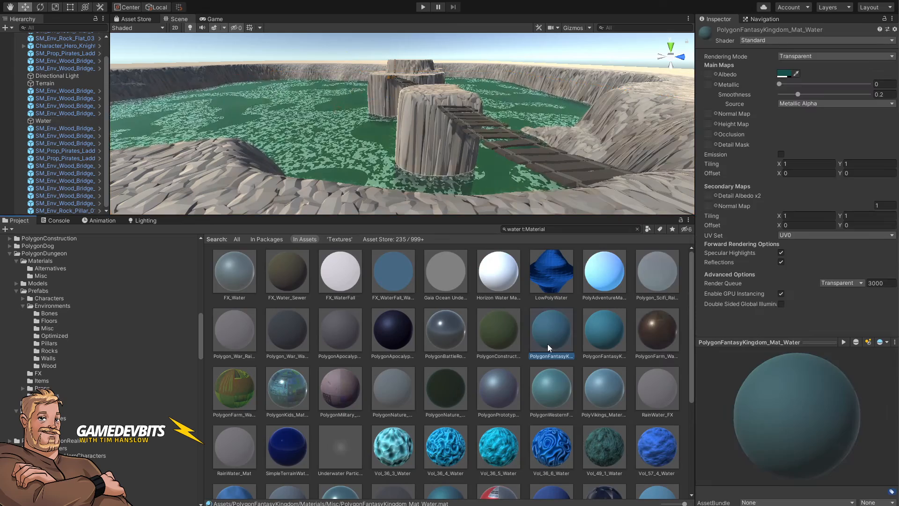
scroll(547, 343, "down", 3)
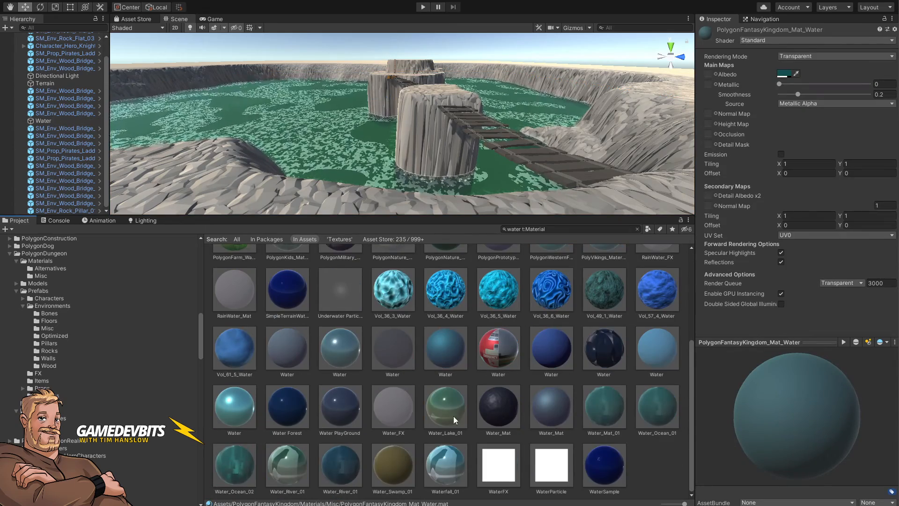
left_click(344, 468)
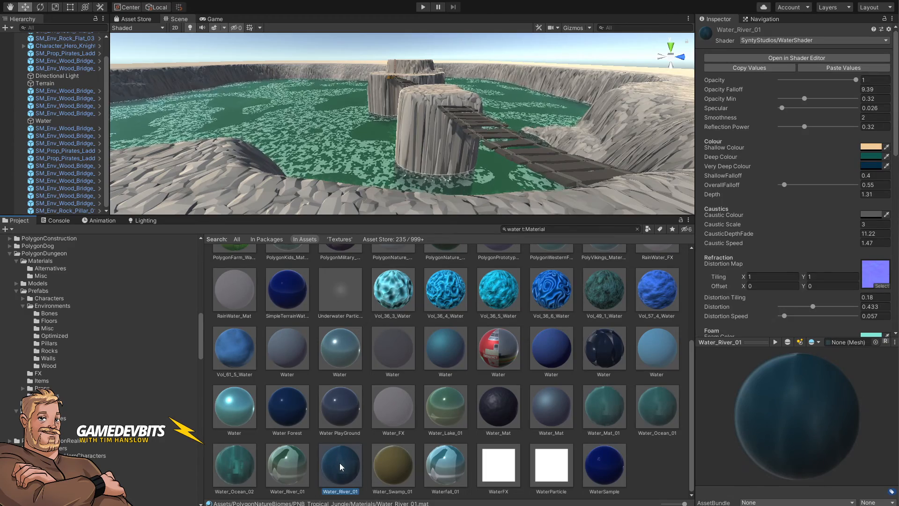
left_click_drag(333, 430, 328, 150)
right_click_drag(328, 150, 366, 208)
Step: Lower the water plane to about 30.2 and enlarge the scene view for a top-down overview
left_click(357, 127)
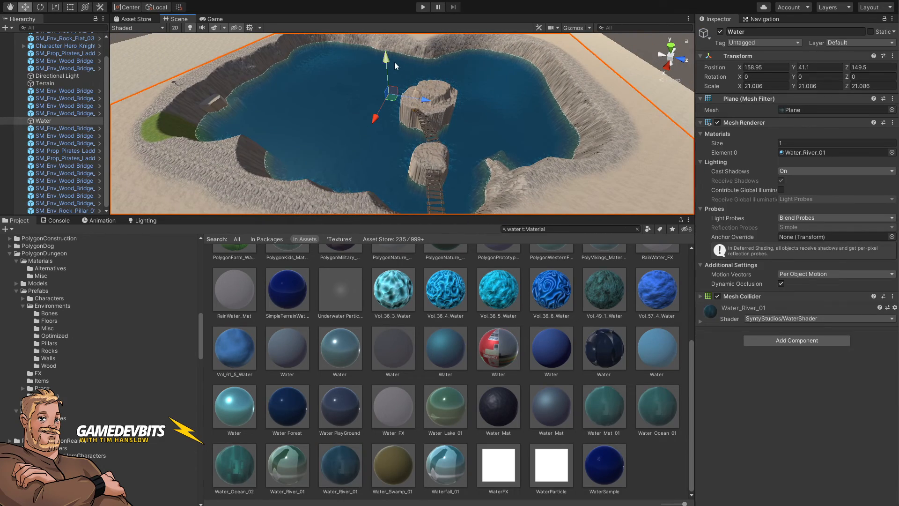
left_click_drag(389, 65, 391, 77)
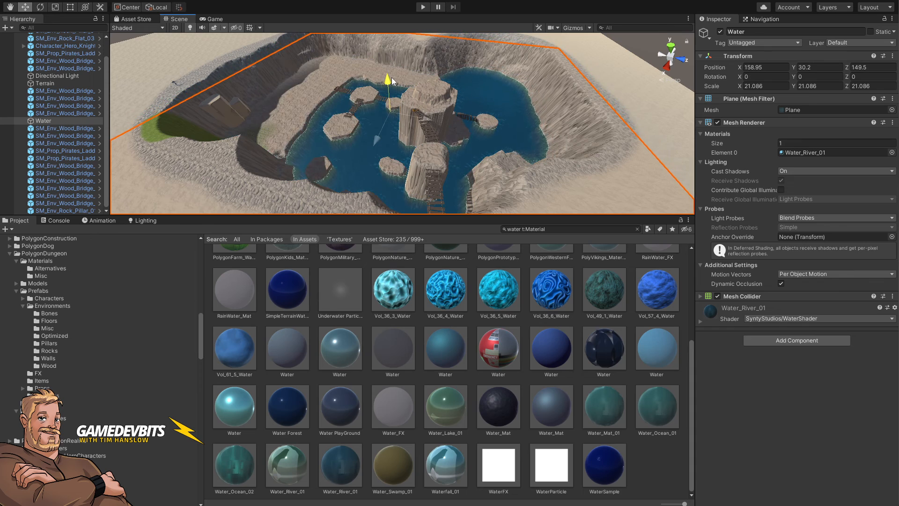
right_click_drag(386, 98, 431, 222)
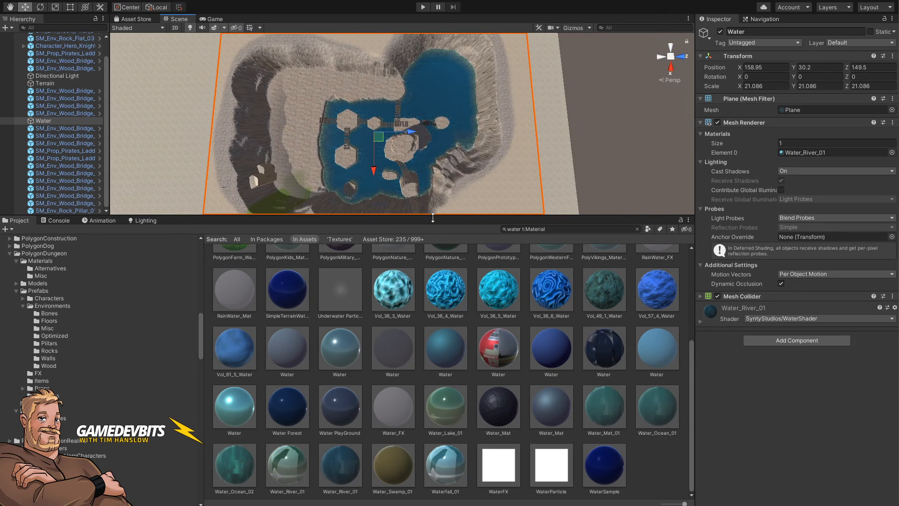
left_click_drag(432, 215, 432, 382)
mouse_move(504, 191)
right_mouse_down()
mouse_move(505, 201)
mouse_move(515, 185)
right_mouse_up()
key("s")
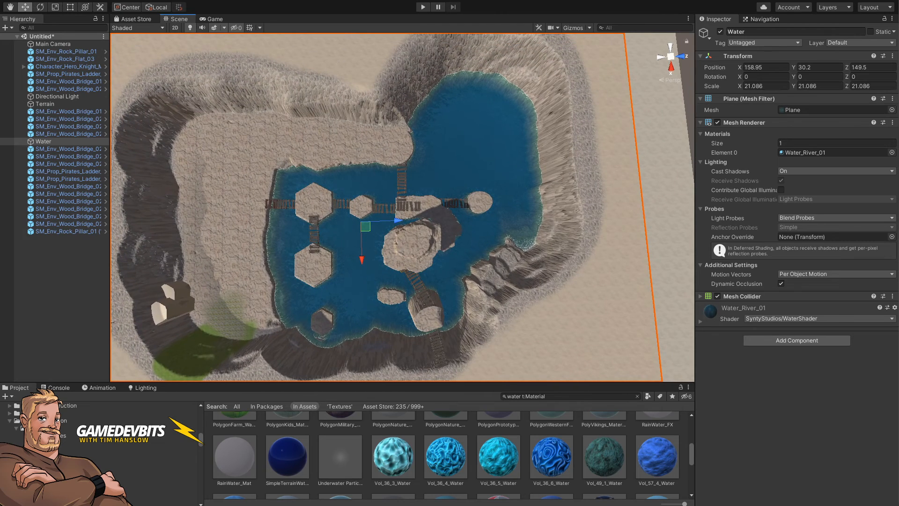
Step: Rotate the directional light to about 43.9, 149.9, 180
left_click(49, 97)
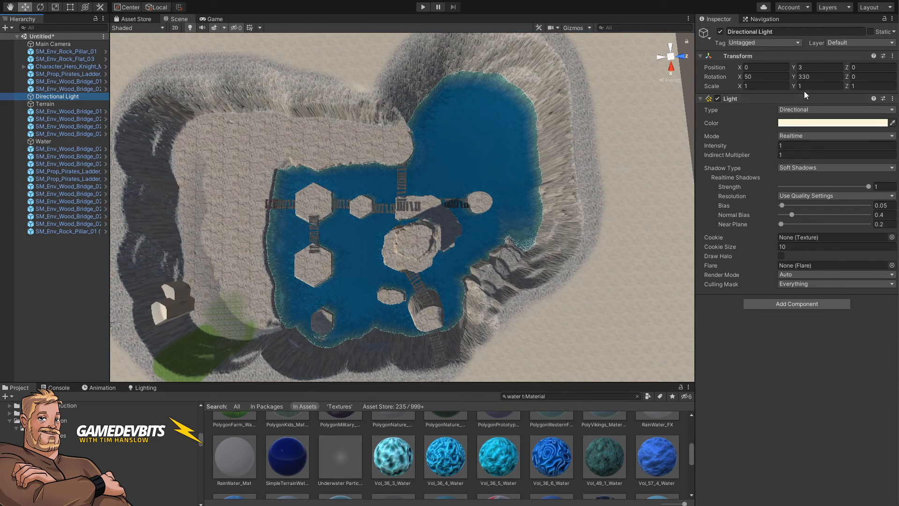
left_click_drag(796, 76, 748, 88)
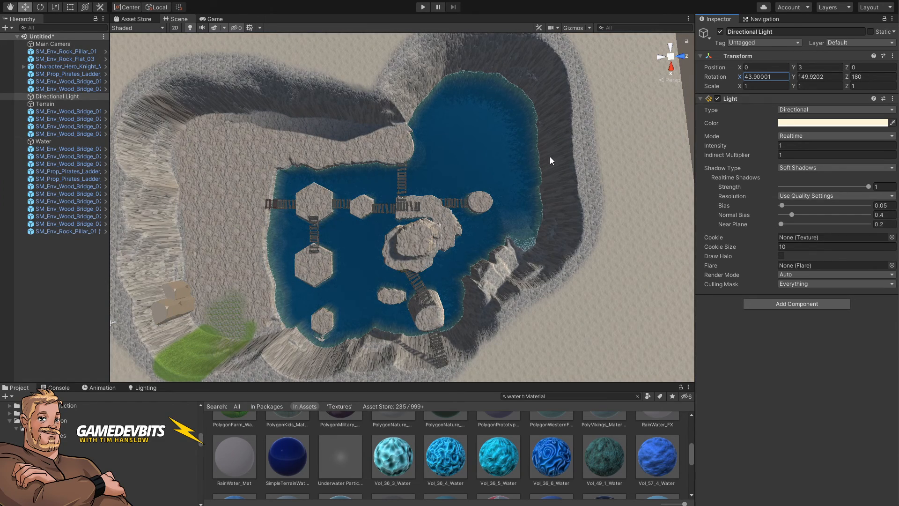
Step: Adjust the water plane's Y position, settling at about 30.7
left_click(46, 142)
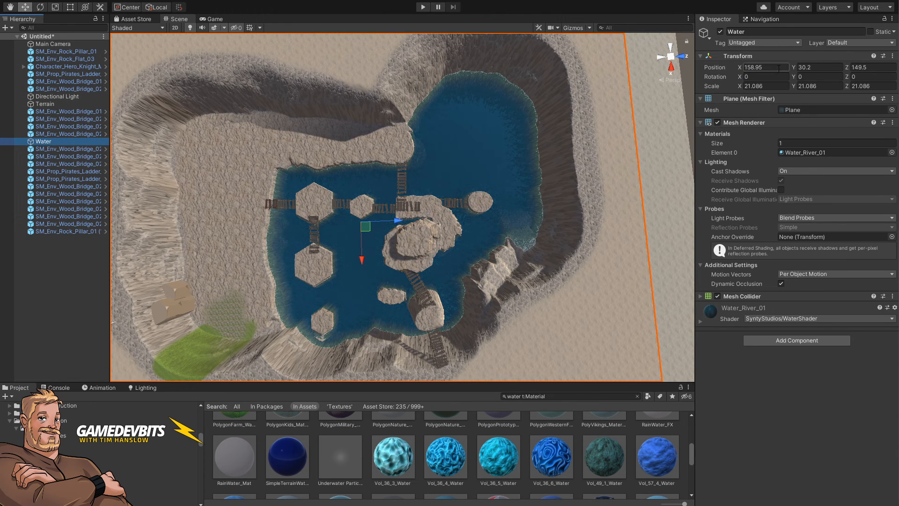
left_click_drag(794, 69, 765, 69)
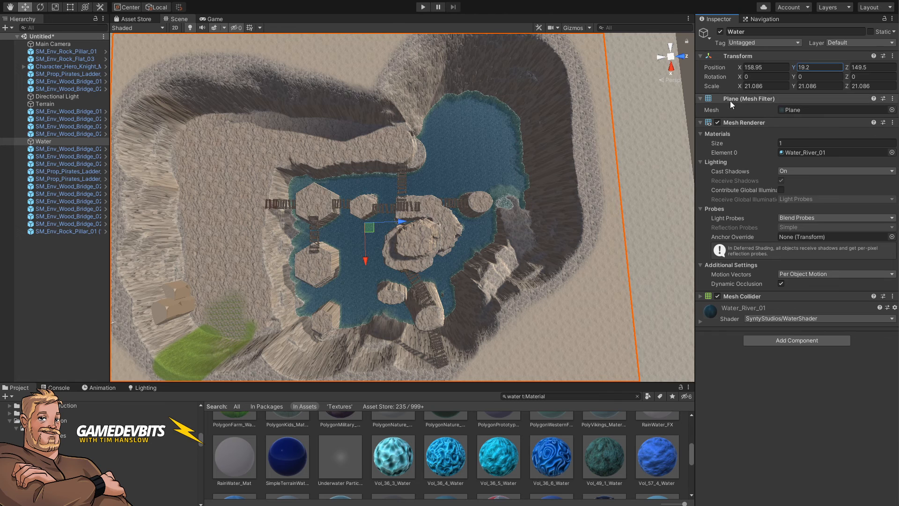
left_click_drag(796, 66, 822, 68)
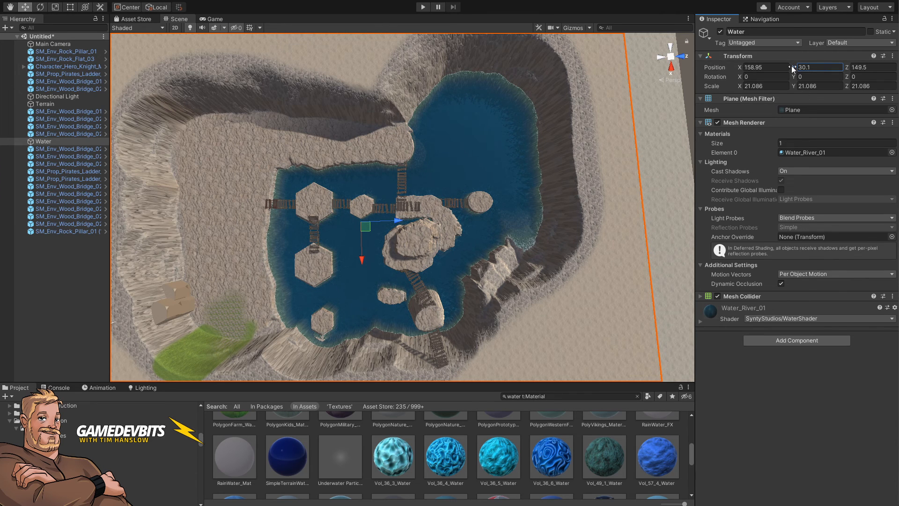
left_click_drag(797, 65, 893, 72)
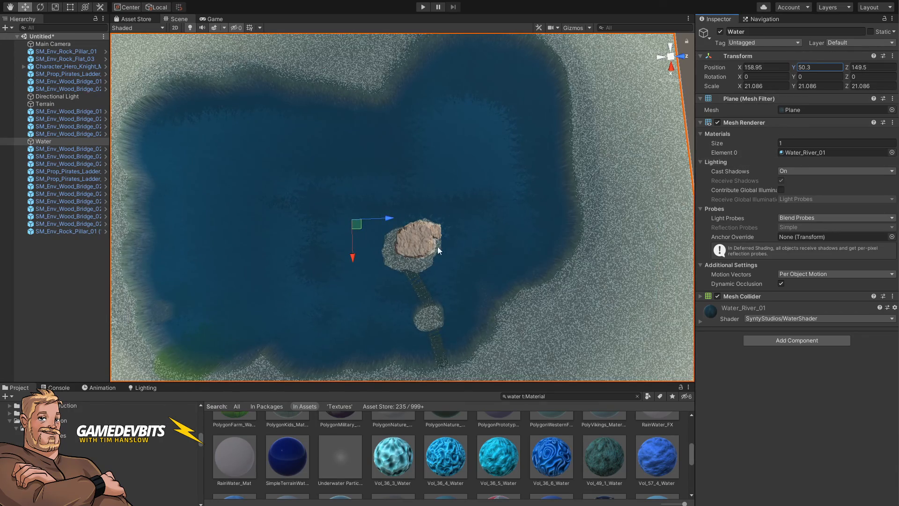
left_click_drag(796, 66, 743, 70)
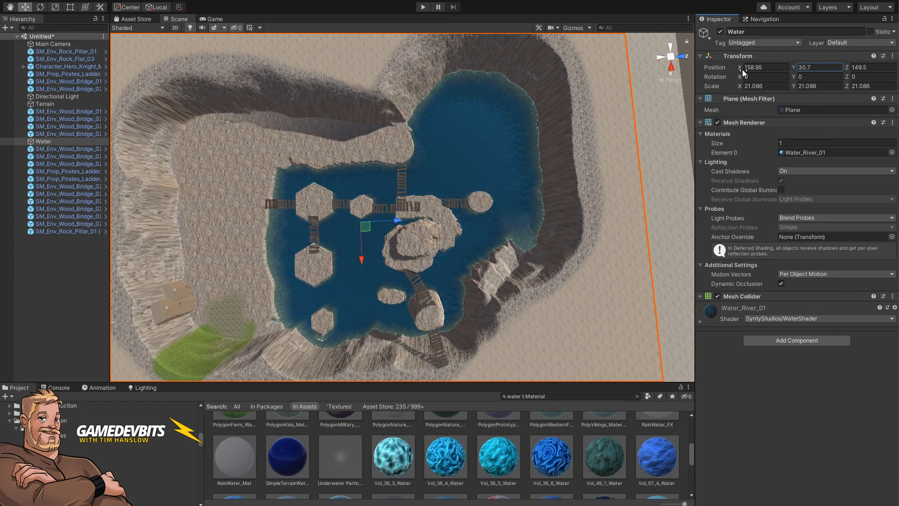
right_click_drag(408, 247, 413, 128)
key("w")
key("a")
Step: Switch to the browser and review the Stone Quarry battle map reference images
key("alt+Tab")
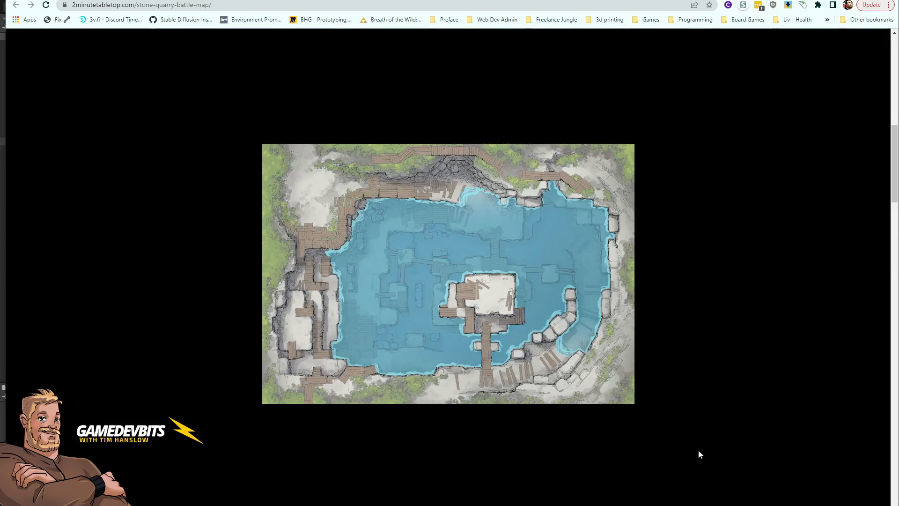
left_click(16, 277)
left_click(16, 277)
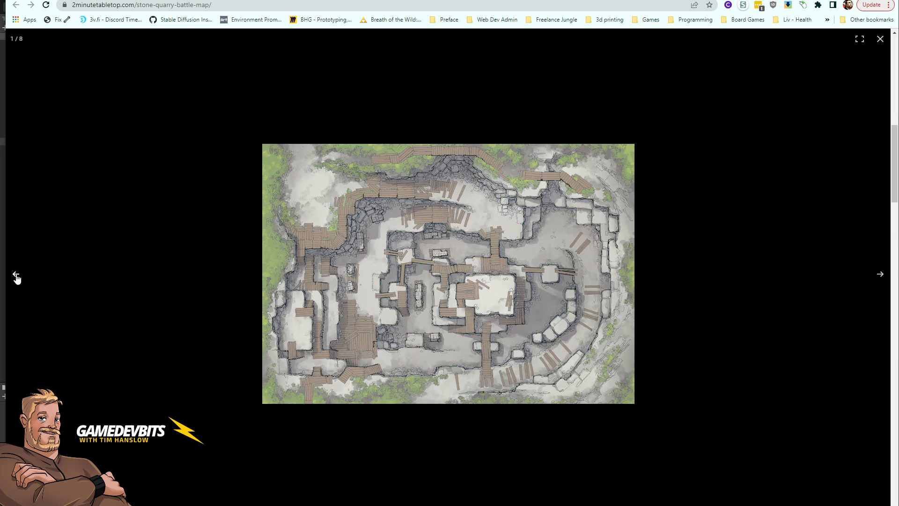
left_click(17, 277)
left_click(880, 39)
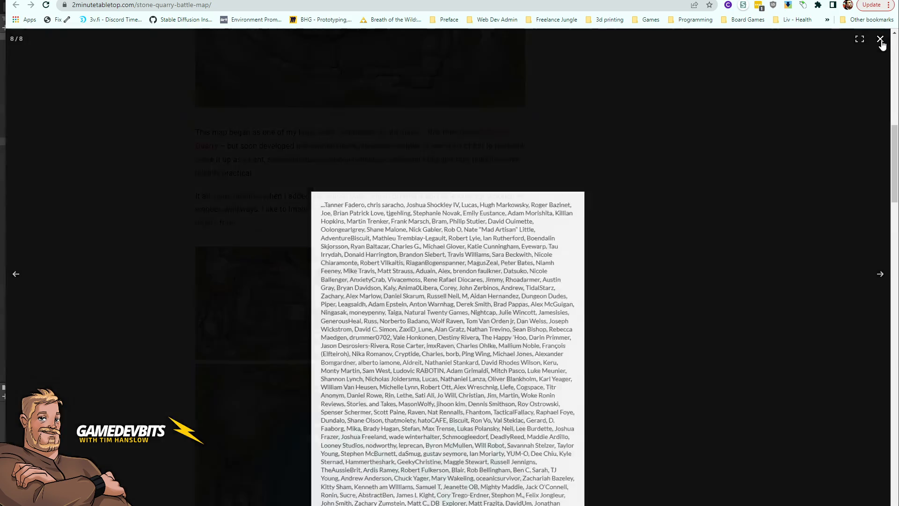
scroll(613, 159, "up", 10)
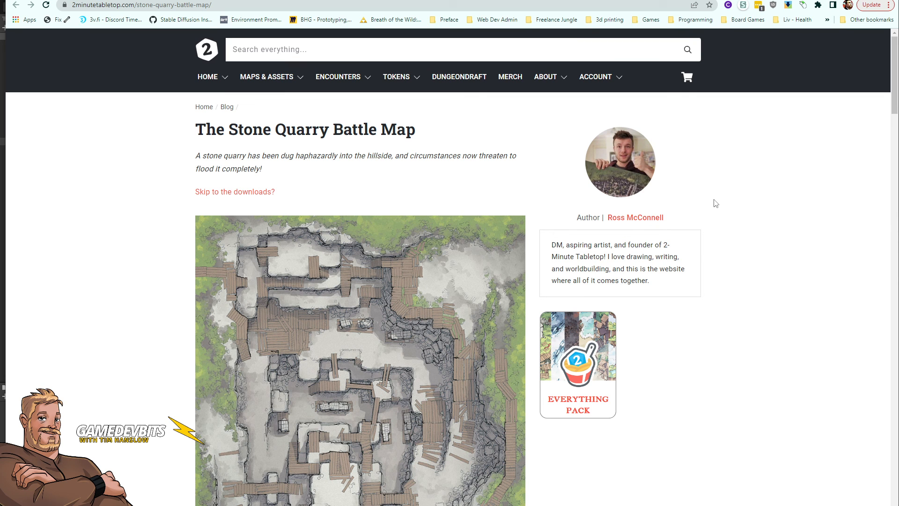
scroll(360, 375, "down", 12)
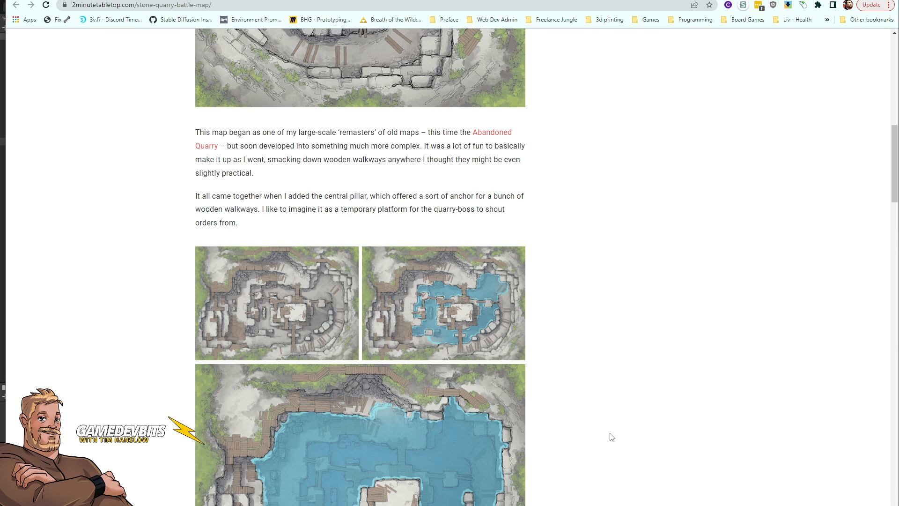
scroll(557, 318, "down", 3)
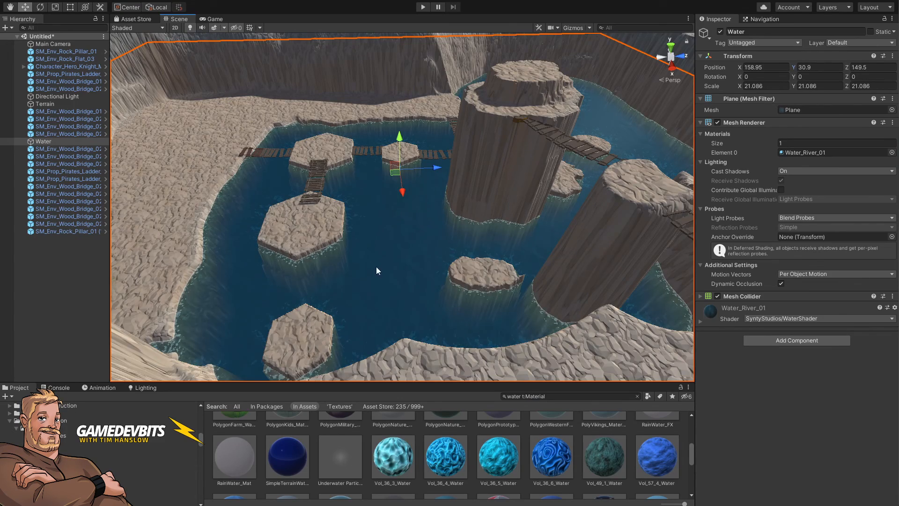
right_click_drag(376, 267, 303, 234)
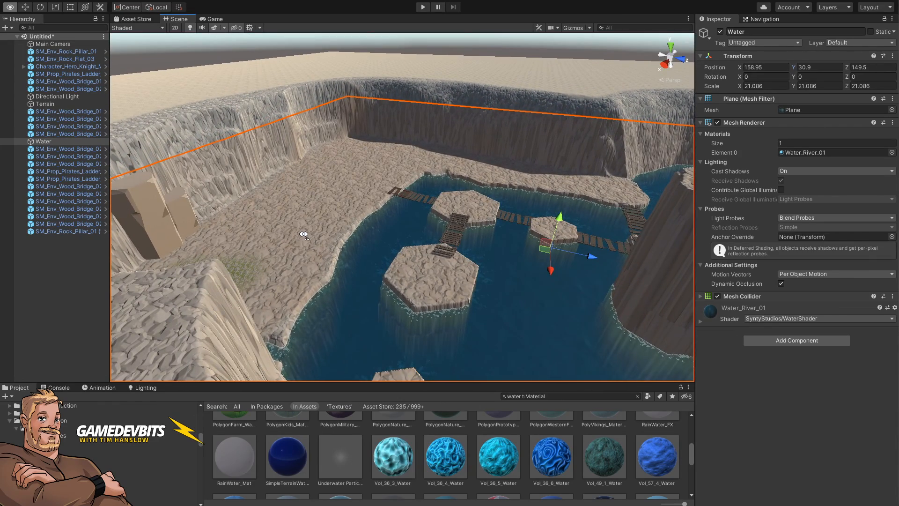